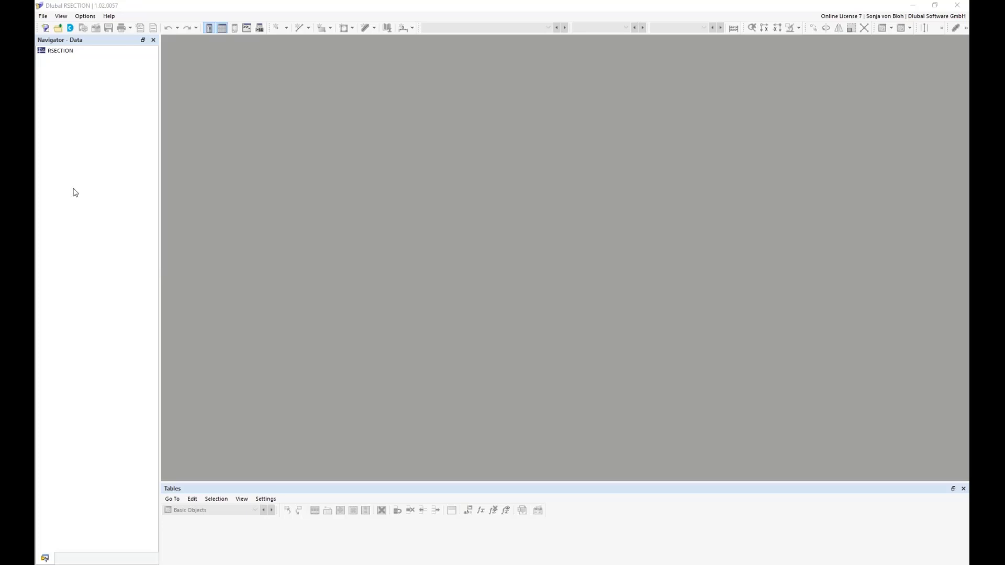
- Import the DXF file Außenkontur.dxf as a new cross-section model
click(43, 16)
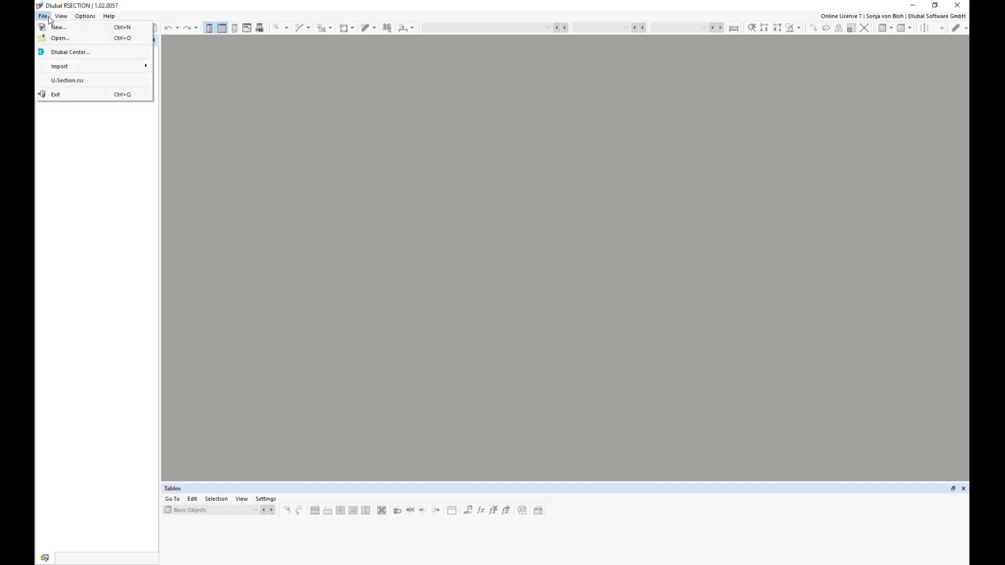
mouse_move(64, 65)
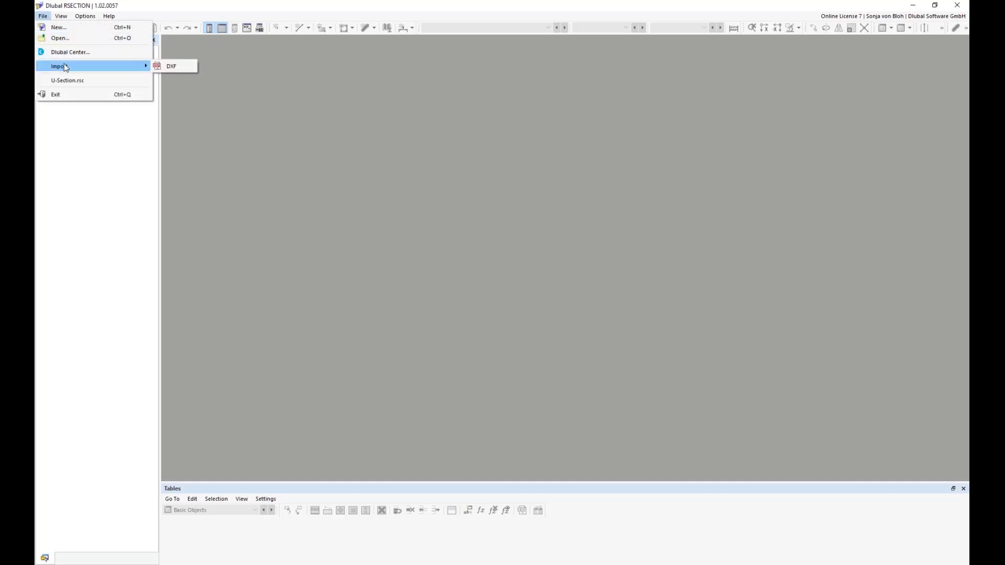
click(171, 66)
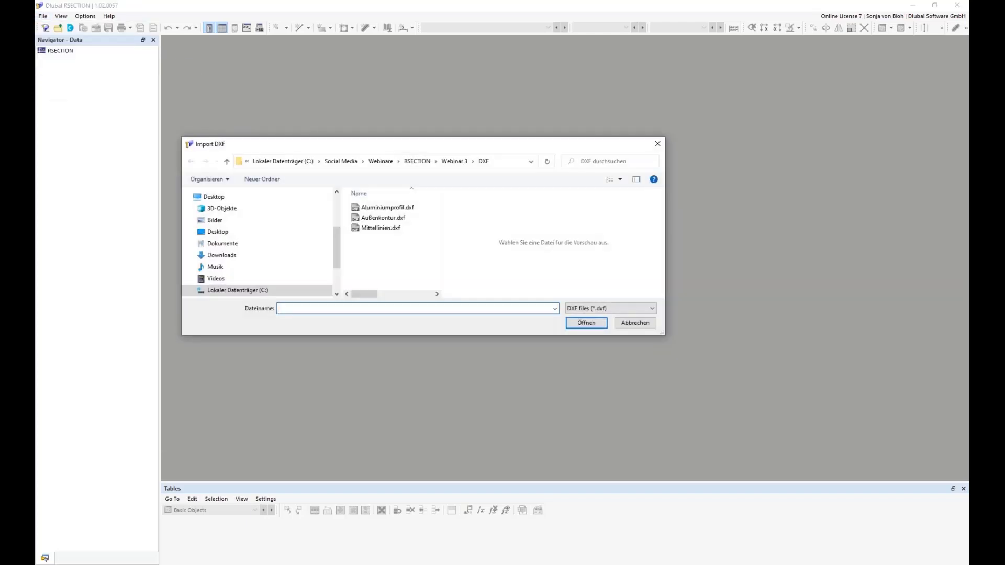
click(385, 218)
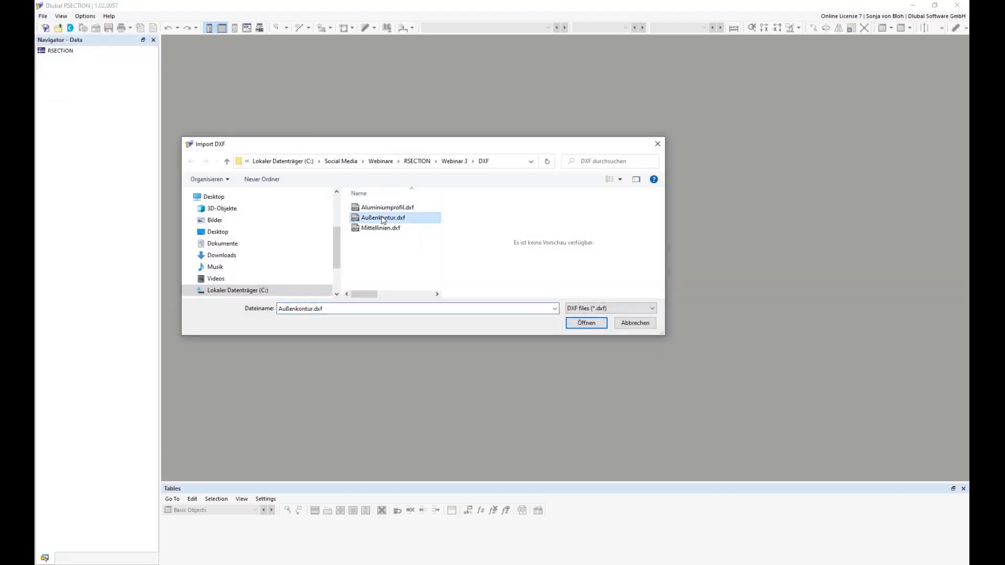
click(583, 322)
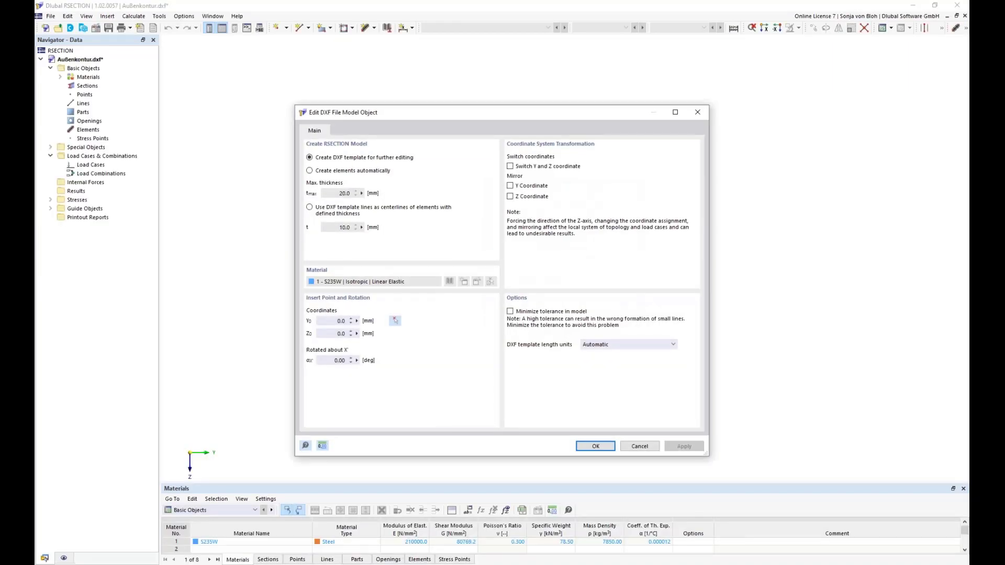
- Review the insert point coordinates, rotation angle and available template length units in the DXF import settings
click(329, 321)
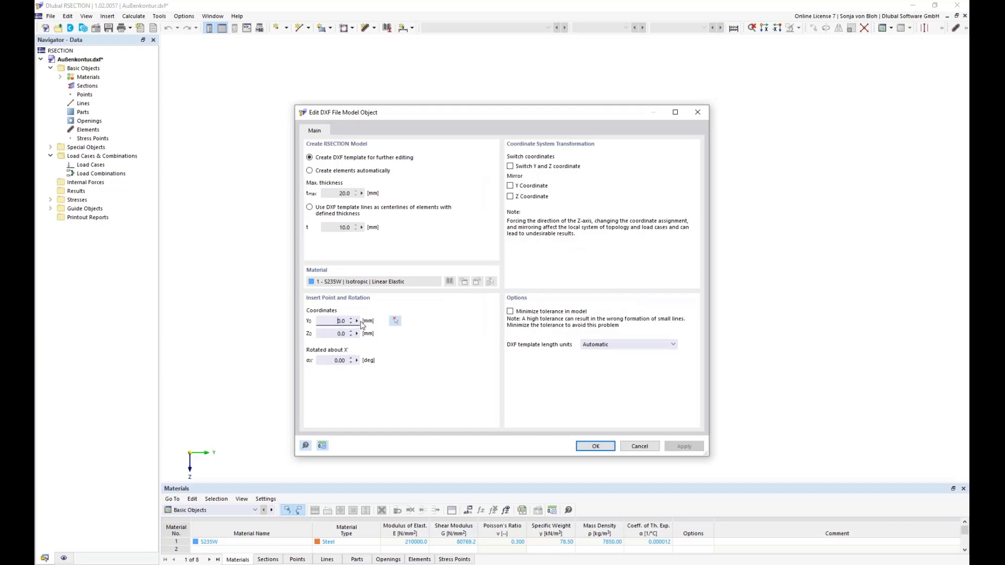
click(336, 334)
click(330, 361)
click(674, 345)
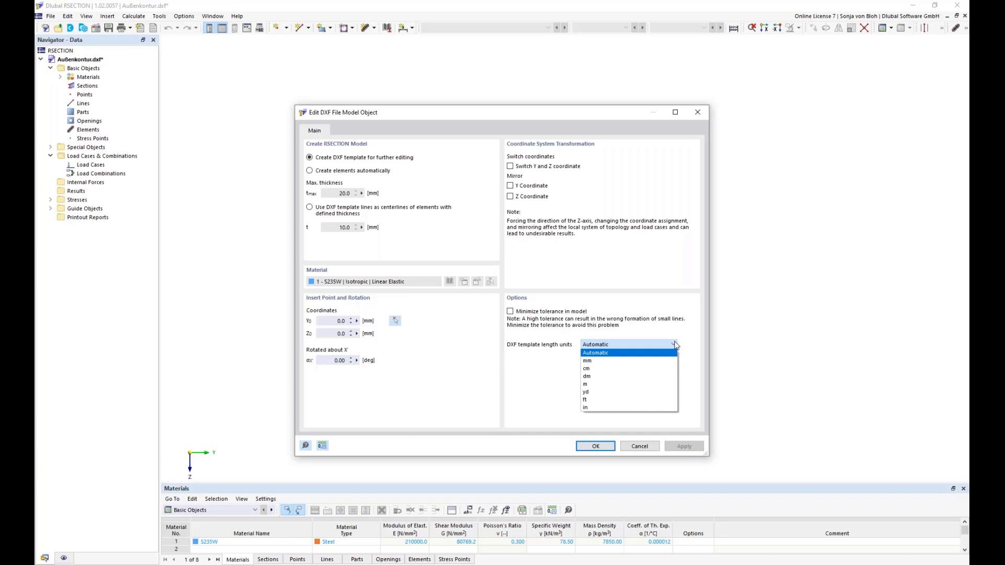
click(679, 335)
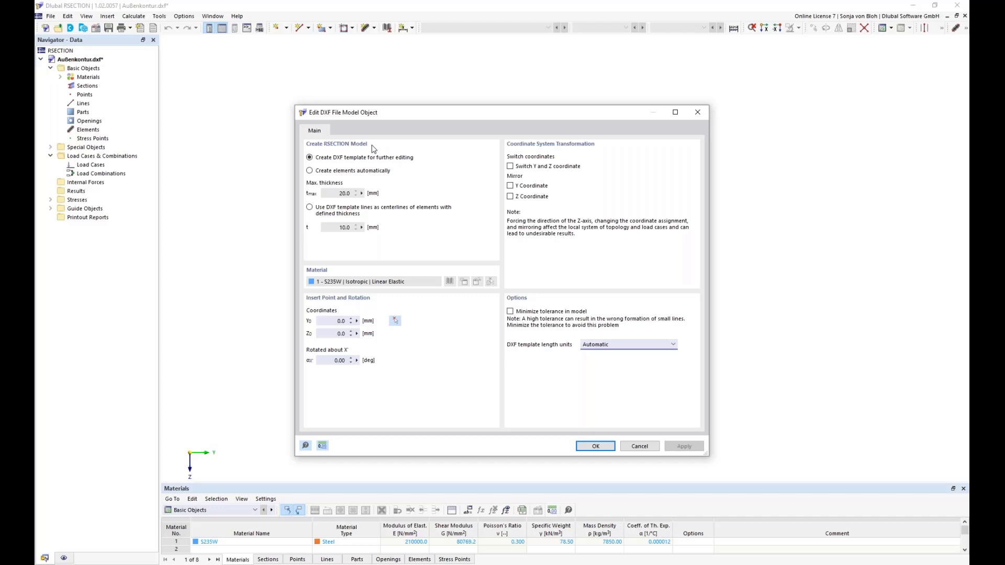
- Choose automatic element creation with a maximum thickness of 2 mm, checking the reference picture of the outer contour
click(313, 171)
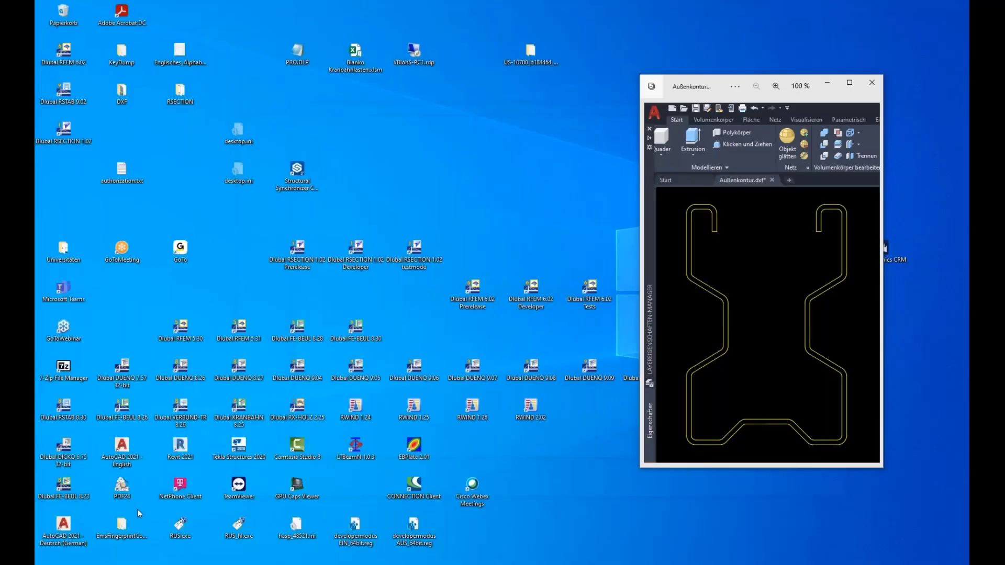
click(137, 510)
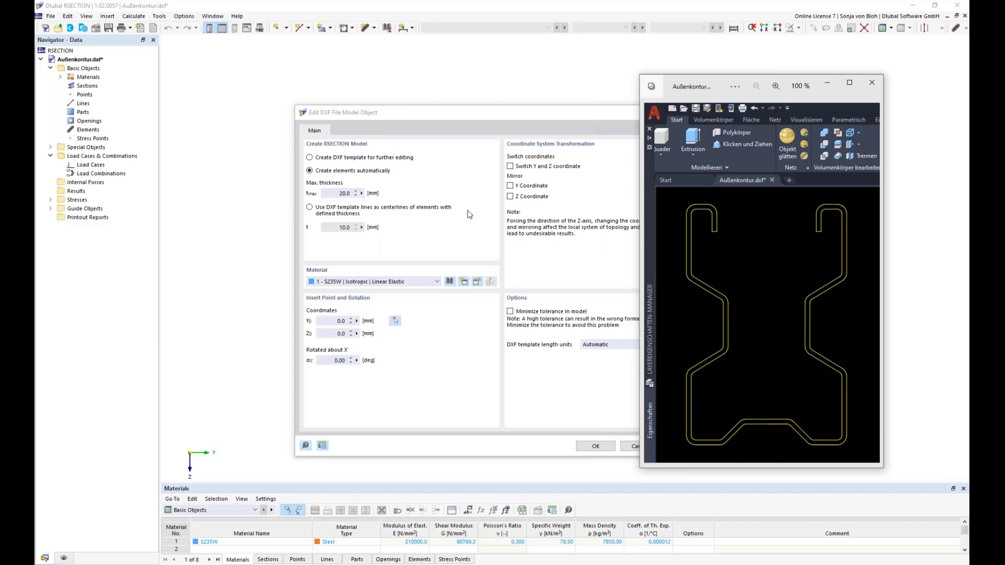
click(375, 194)
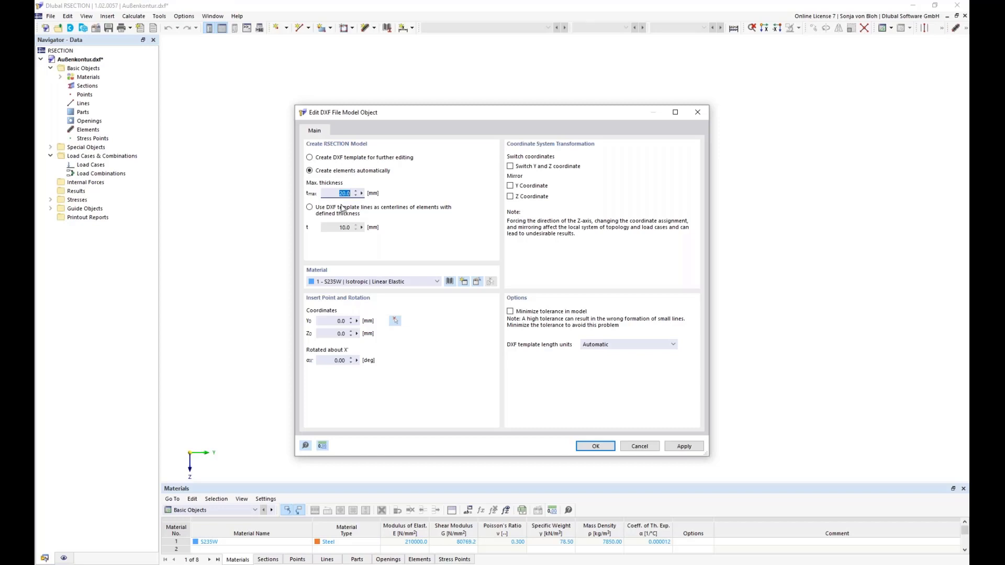
text(2)
- Replace the material with S350GD 1.0529 from the material library and complete the DXF import
click(478, 283)
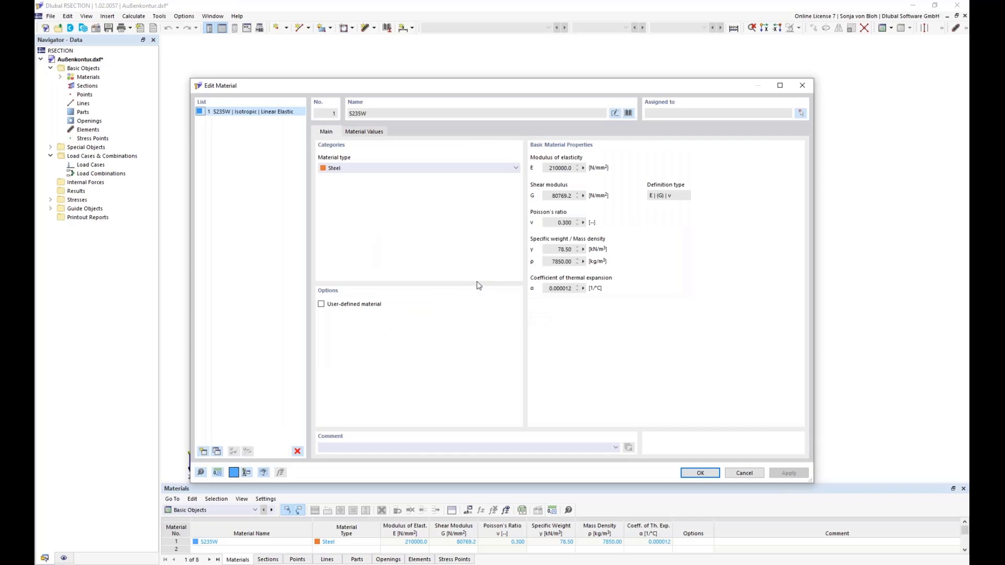
click(628, 113)
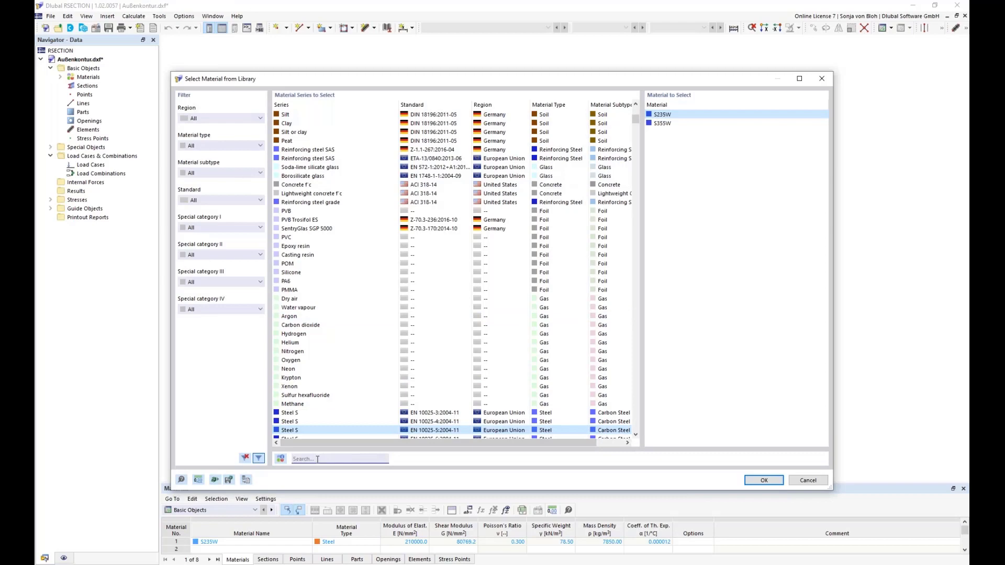
click(317, 459)
text(S350GD)
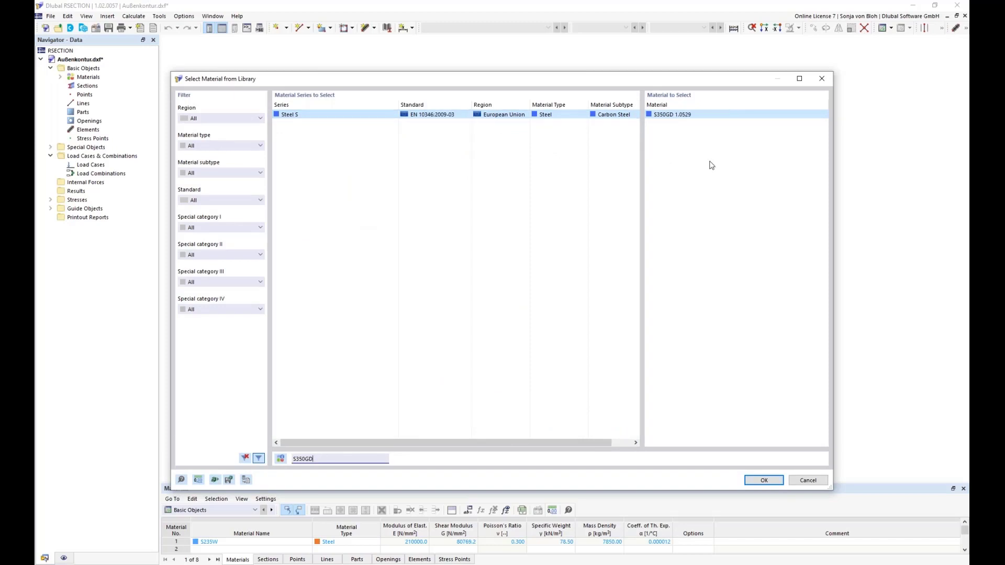
click(663, 114)
click(763, 480)
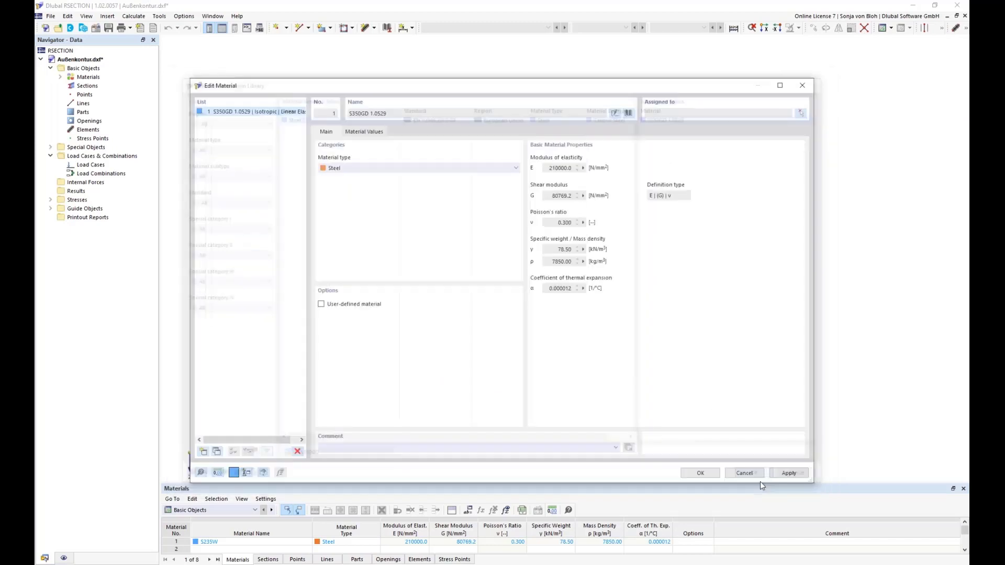
click(699, 473)
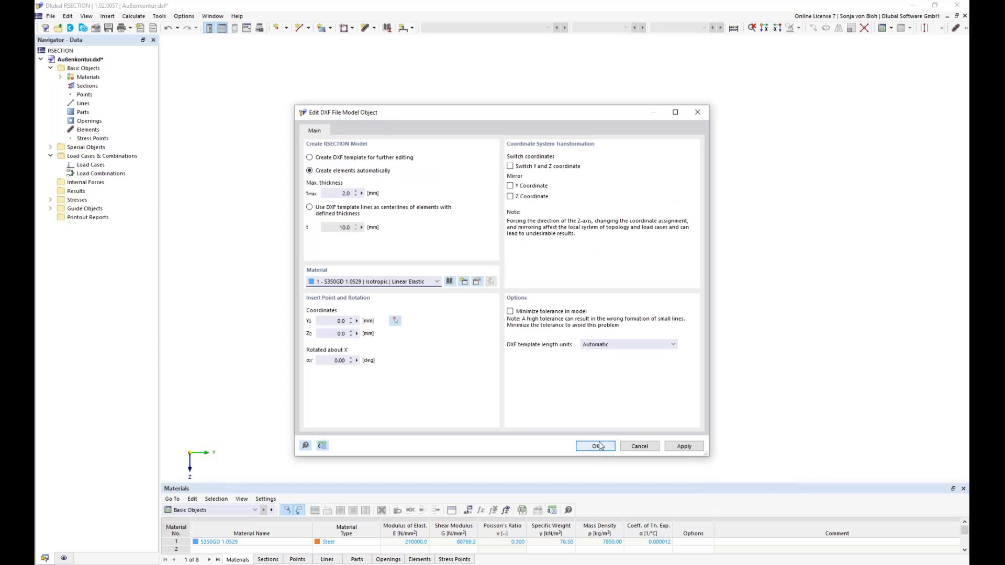
click(597, 446)
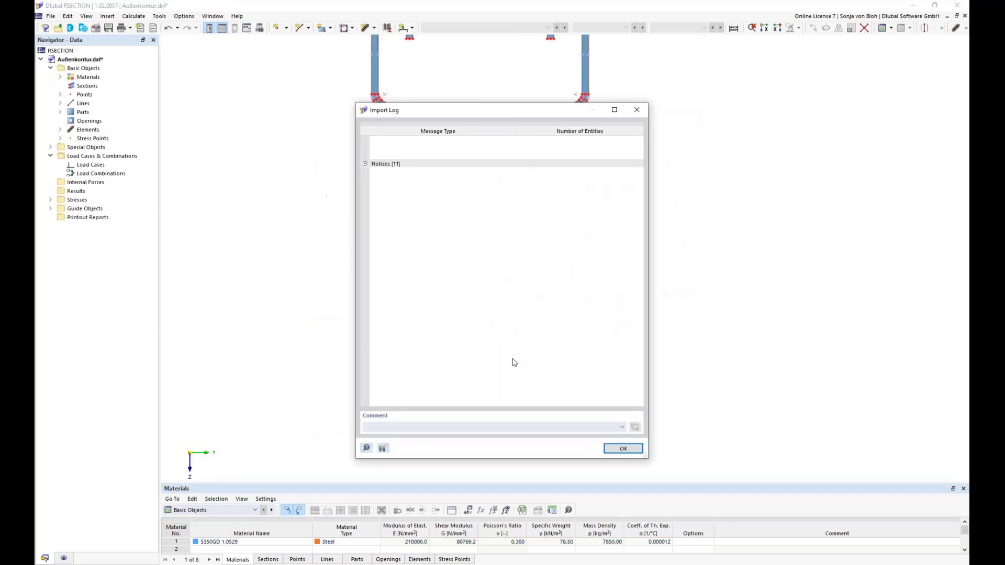
click(620, 449)
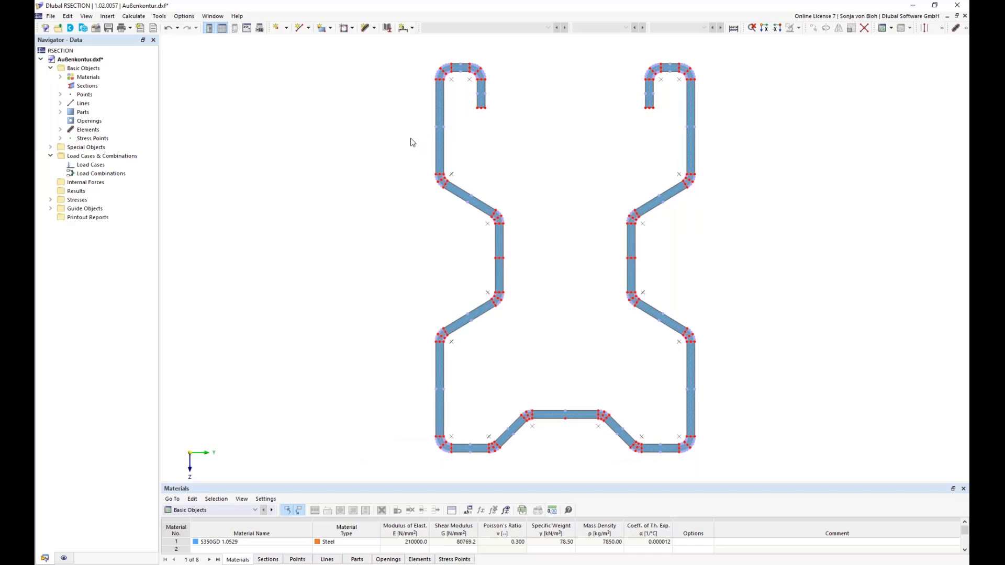
- Inspect the imported section's part and its elements 1 and 2 by highlighting them in the model
click(60, 112)
click(105, 121)
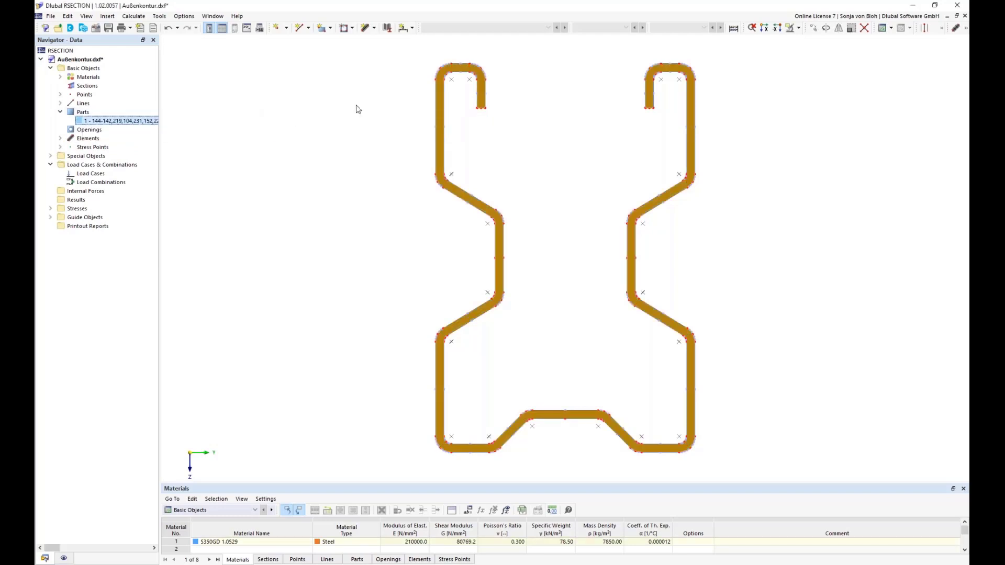
click(60, 138)
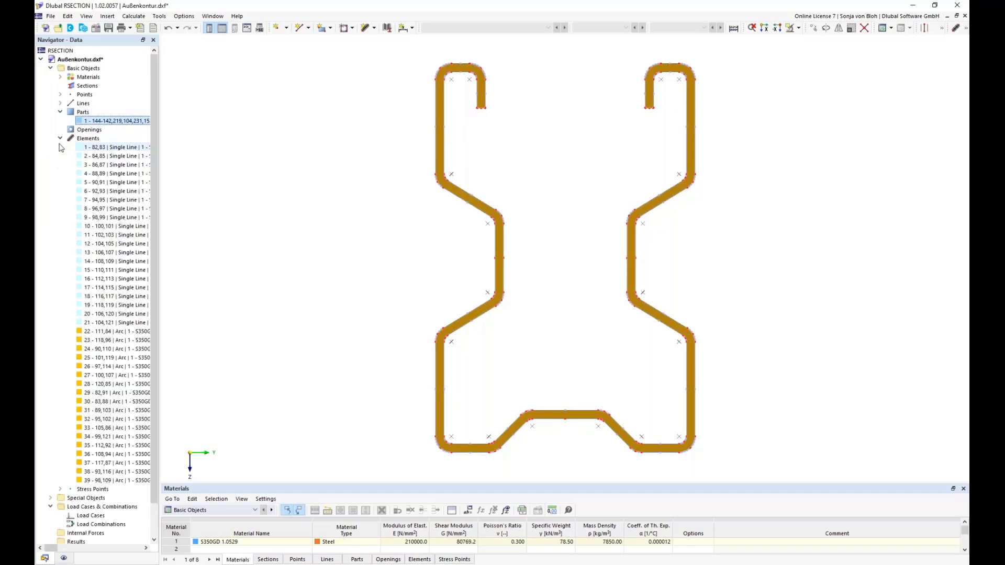
click(101, 148)
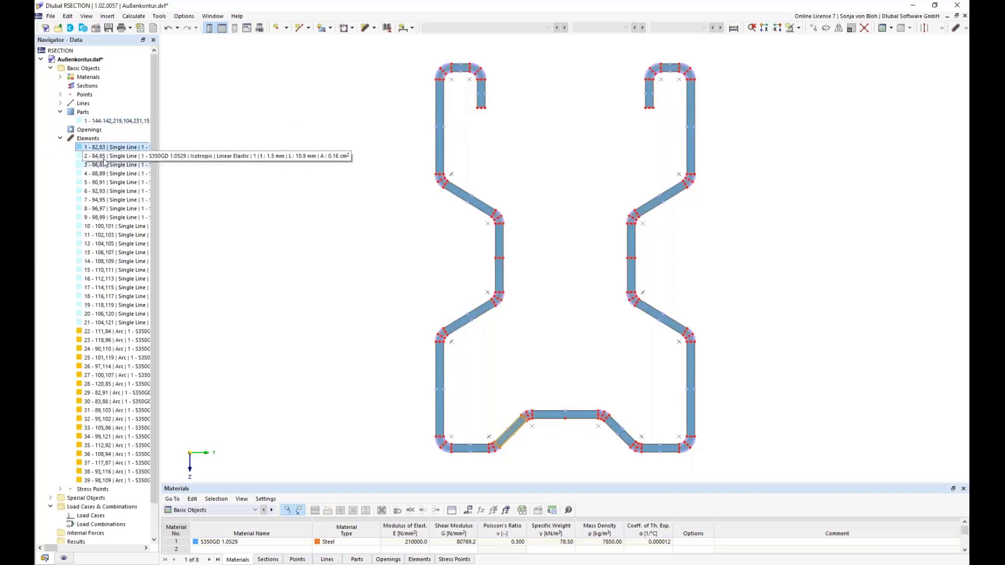
click(104, 157)
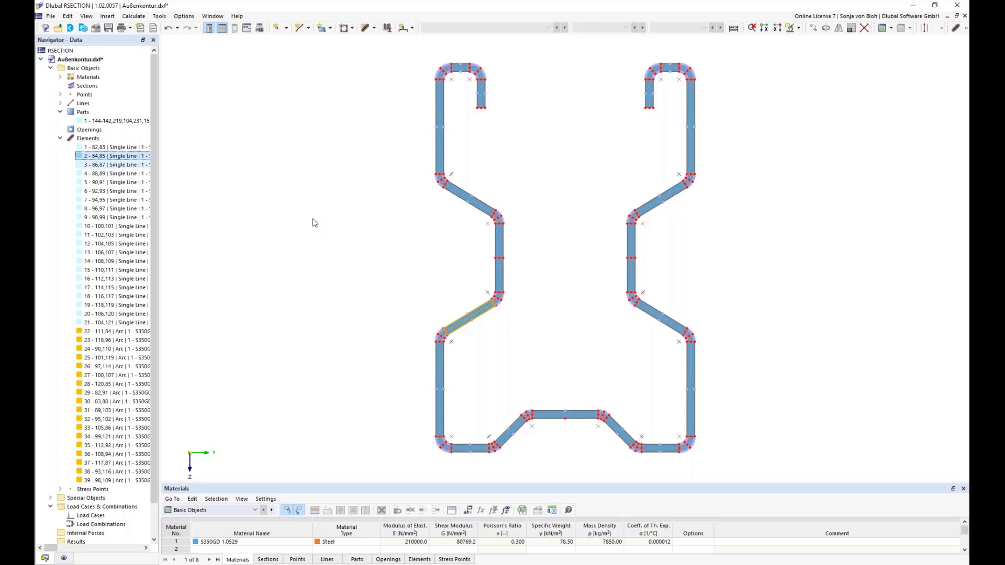
click(69, 16)
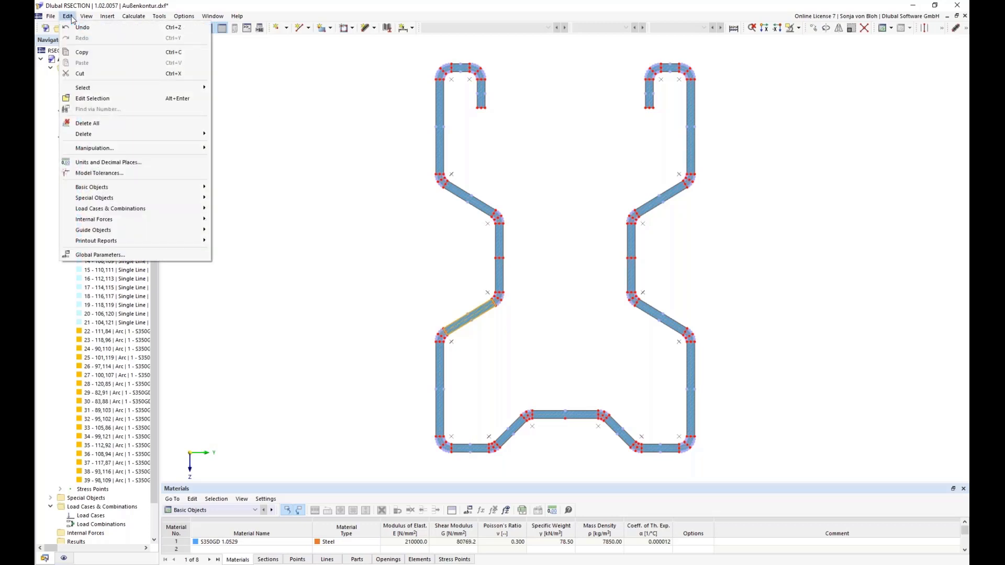
mouse_move(110, 150)
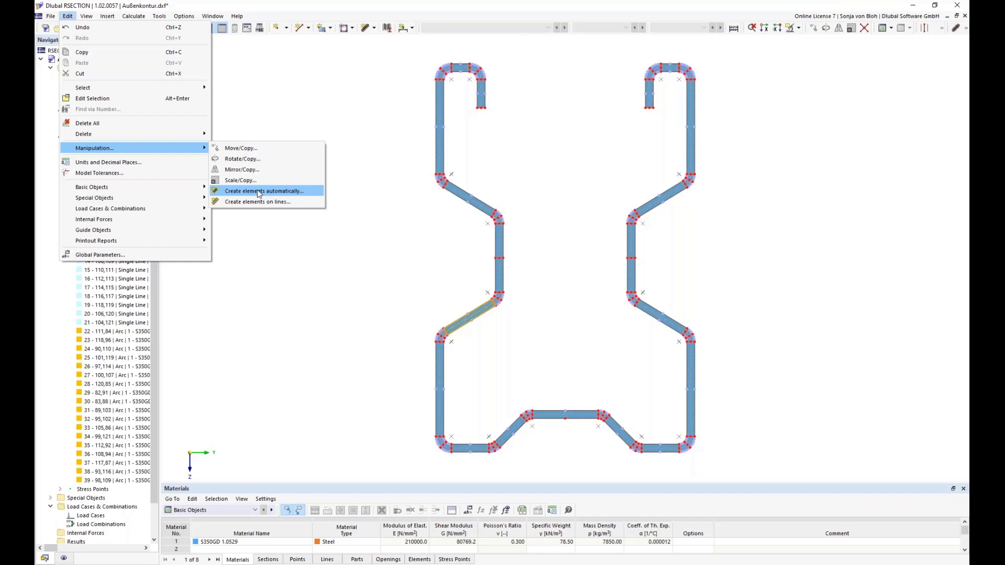
click(292, 270)
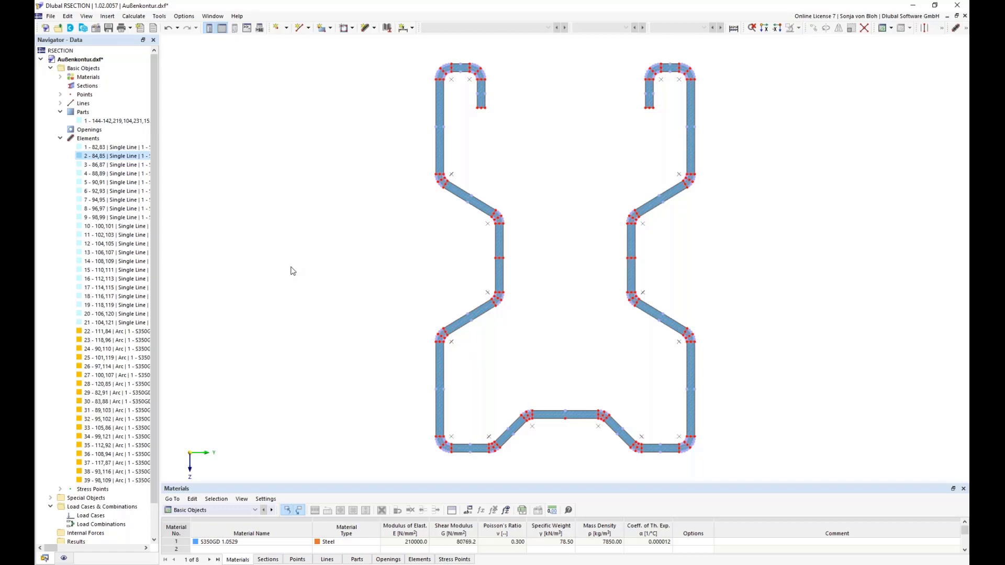
- Import the DXF file Mittellinien.dxf as a second cross-section model
click(52, 17)
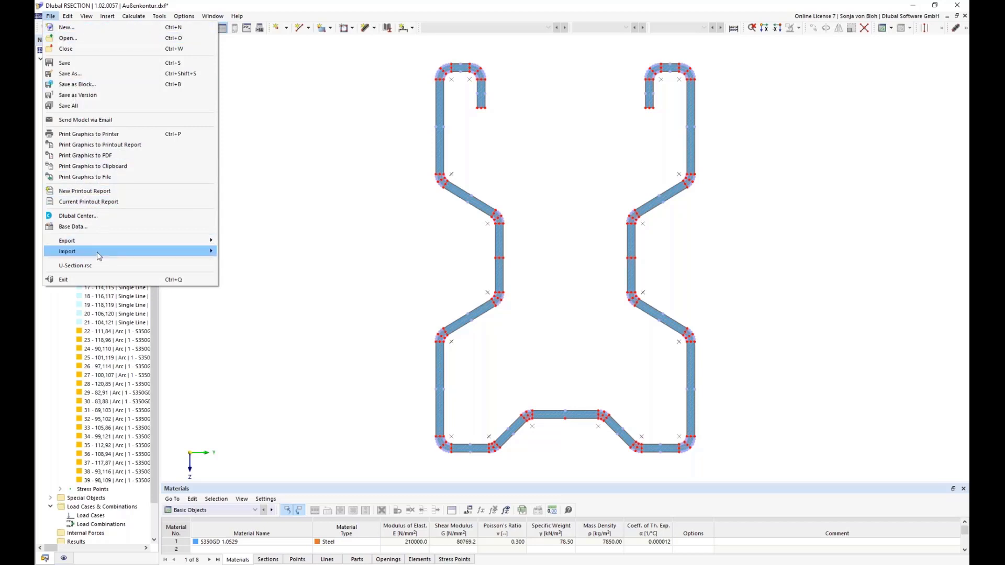
mouse_move(99, 254)
click(235, 253)
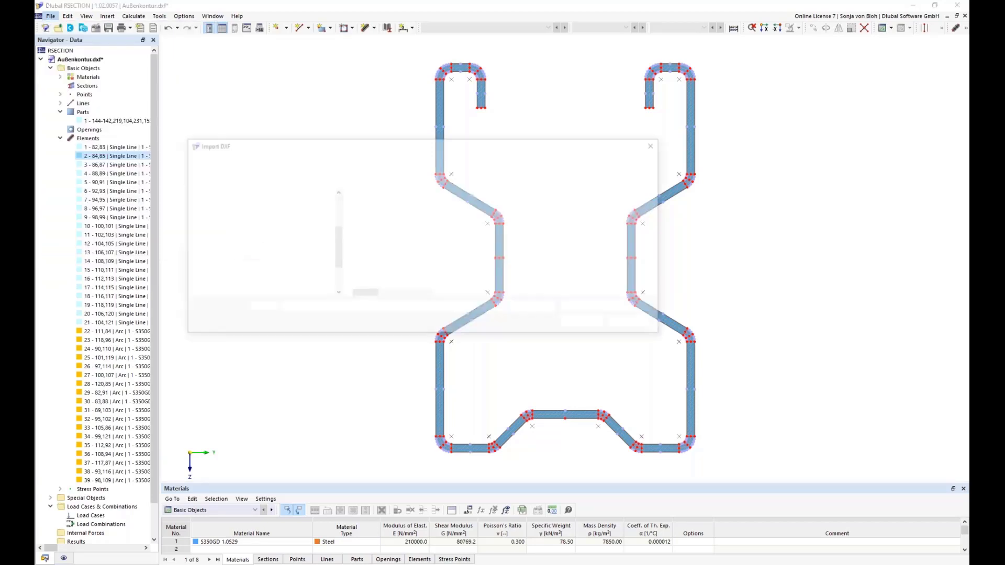
click(371, 230)
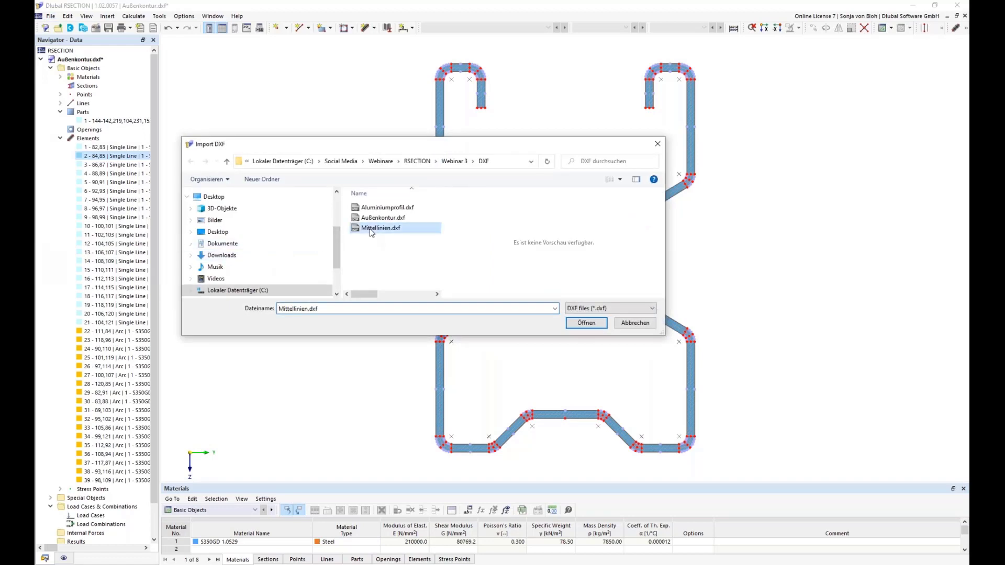
click(586, 323)
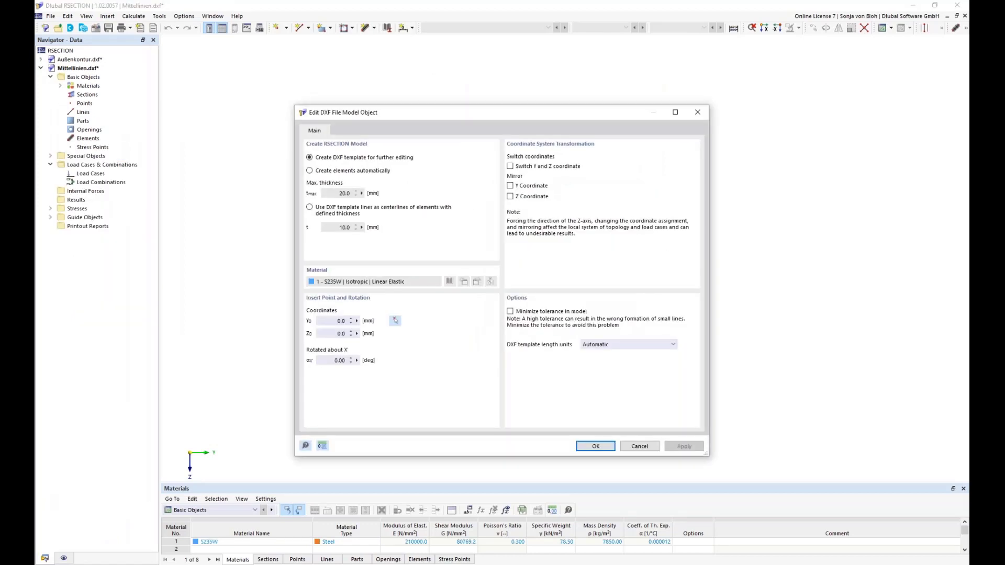
- Use the DXF template lines as element centerlines with a thickness of 2.75 mm, checking the centerline reference picture
click(317, 209)
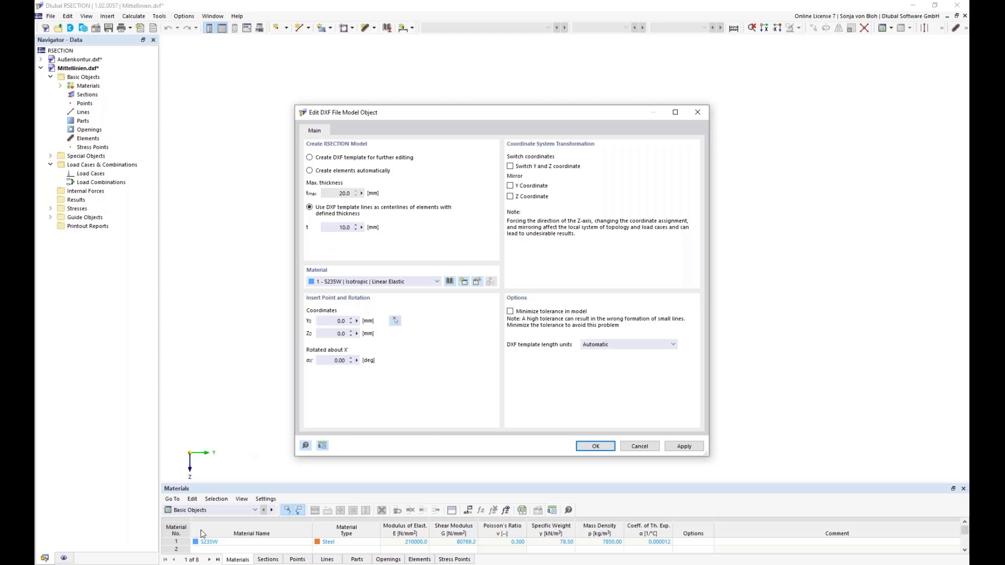
click(183, 522)
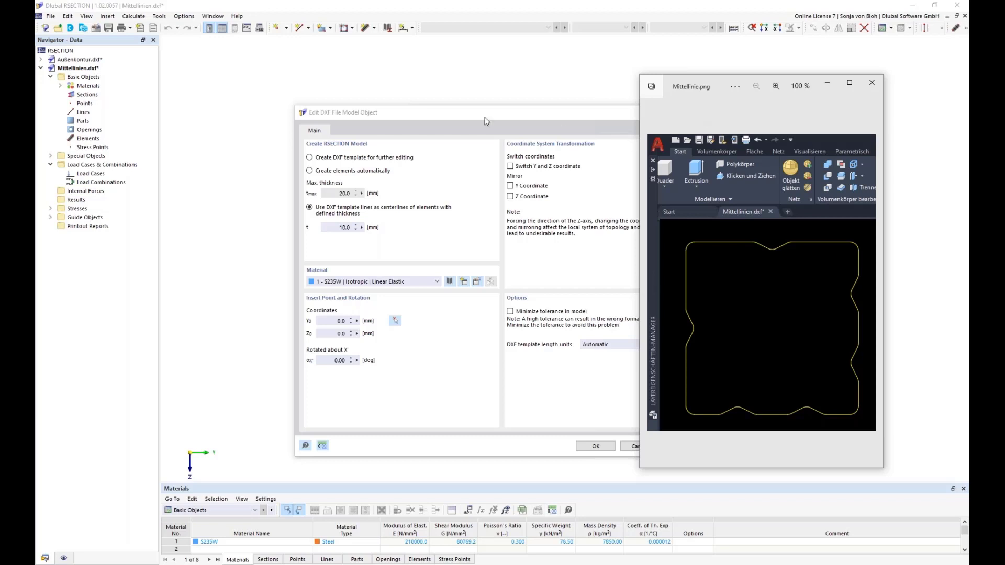
click(335, 230)
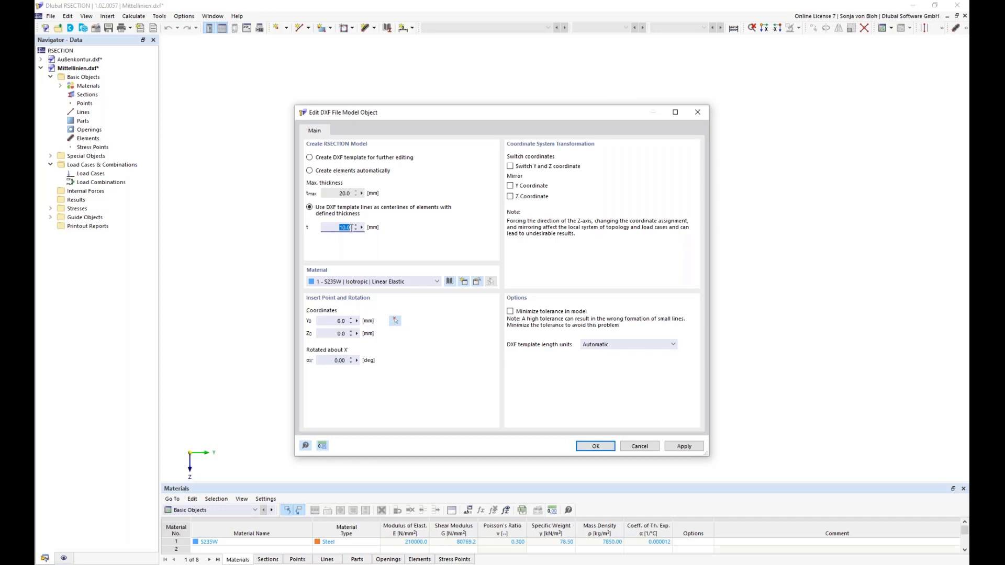
text(2,75)
- Replace the centerline model's material with S350GD 1.0529 from the material library and finish importing the DXF file
click(477, 282)
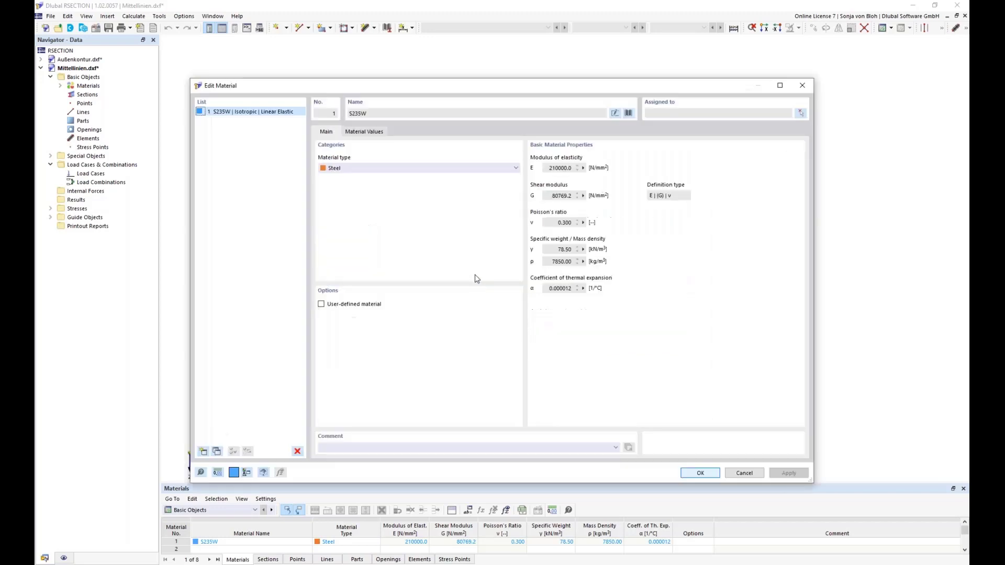
click(630, 114)
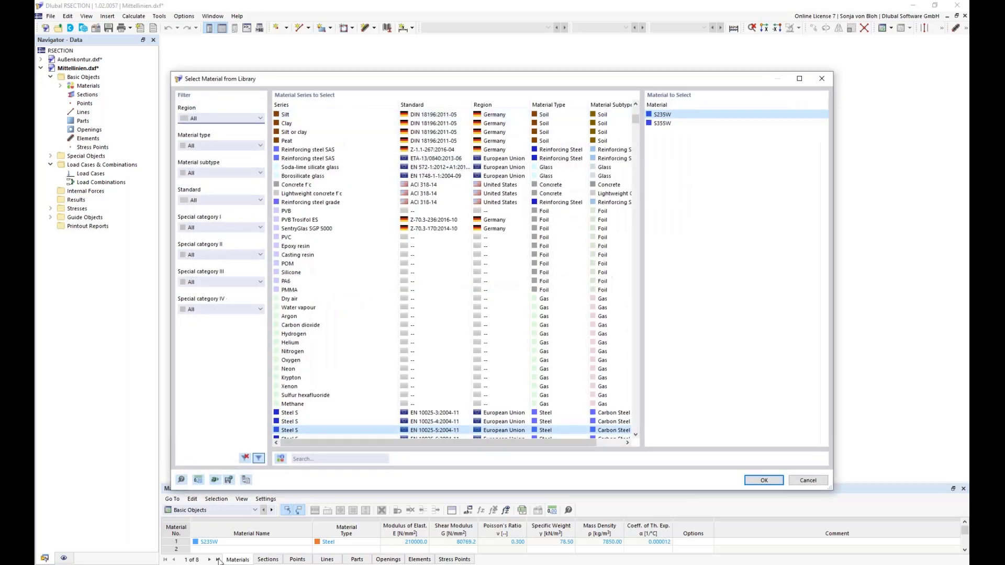
click(318, 456)
text(S30)
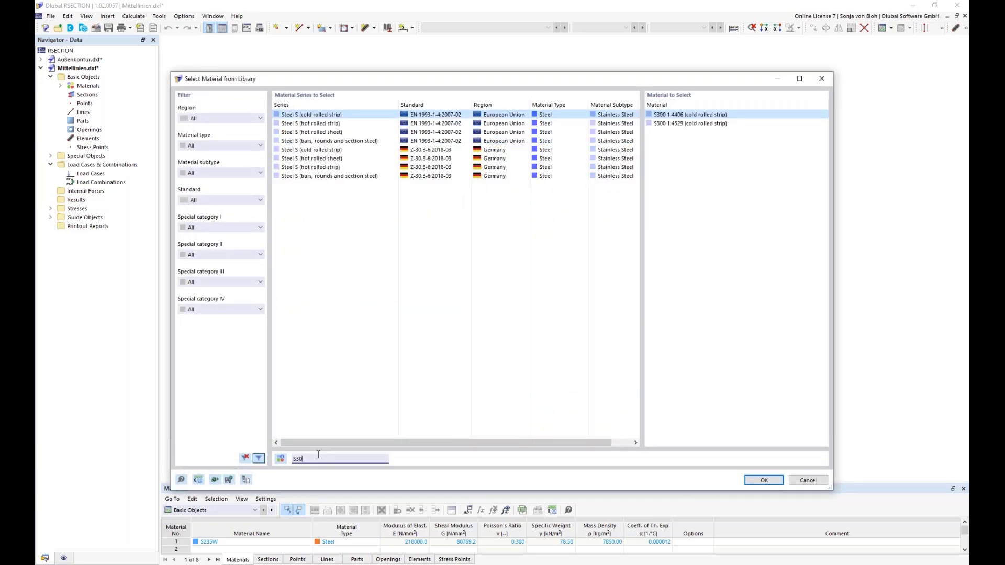
key(BackSpace)
text(50)
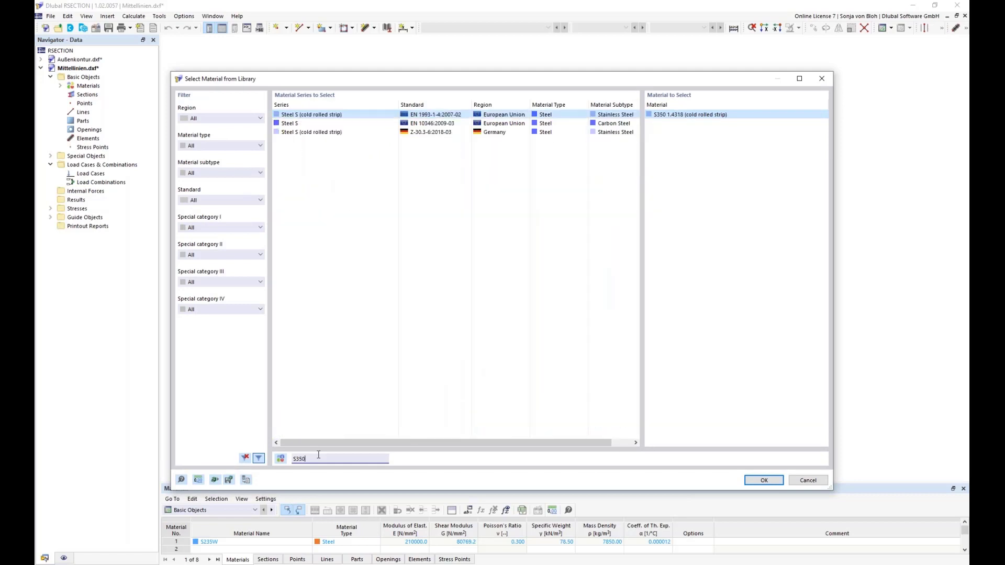
text(GD)
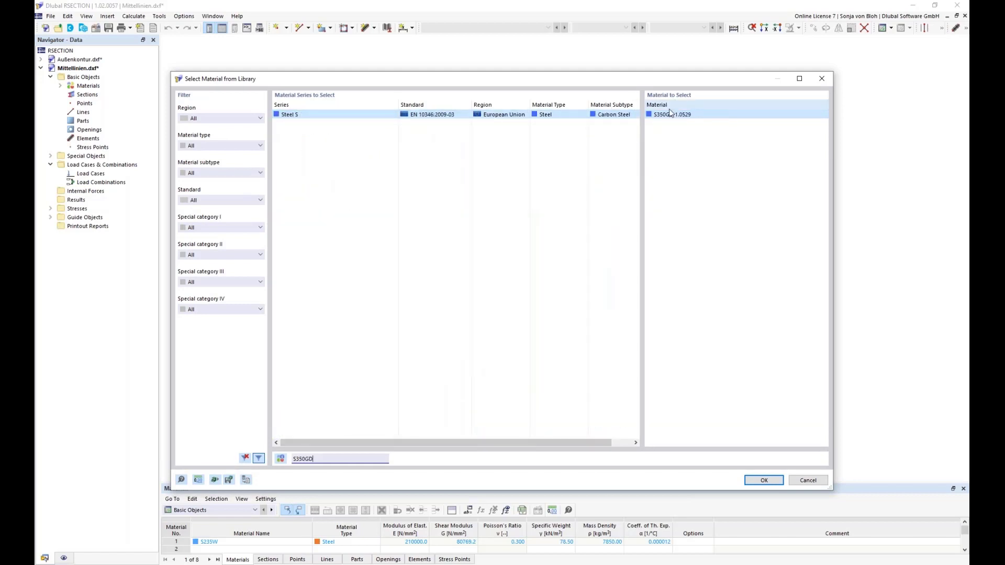
click(664, 115)
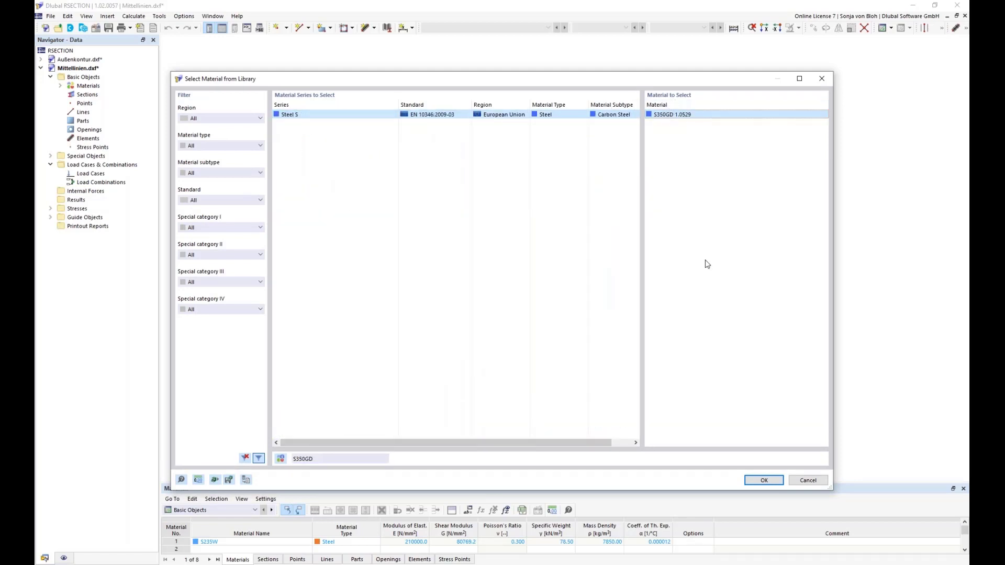
click(762, 482)
click(705, 474)
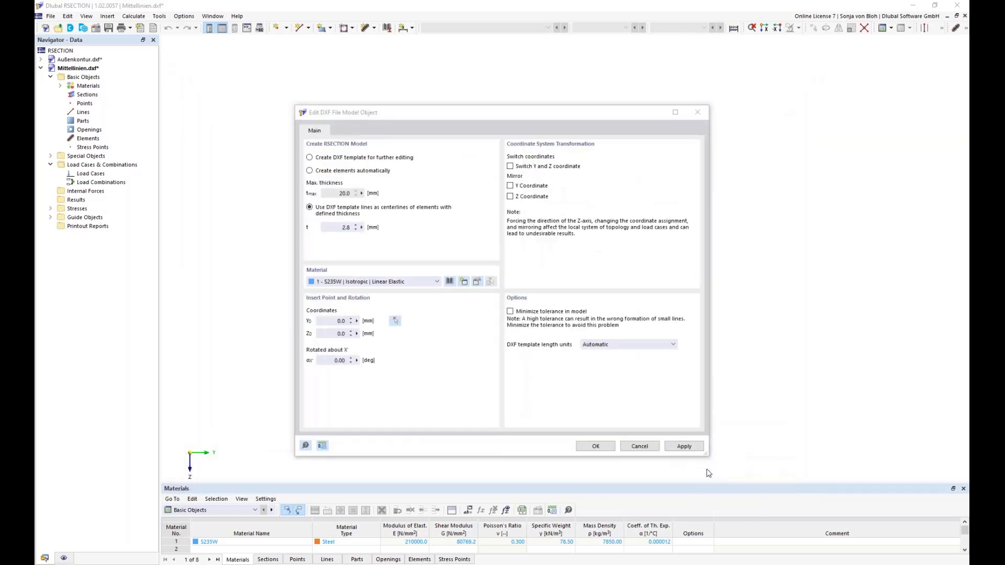
click(595, 446)
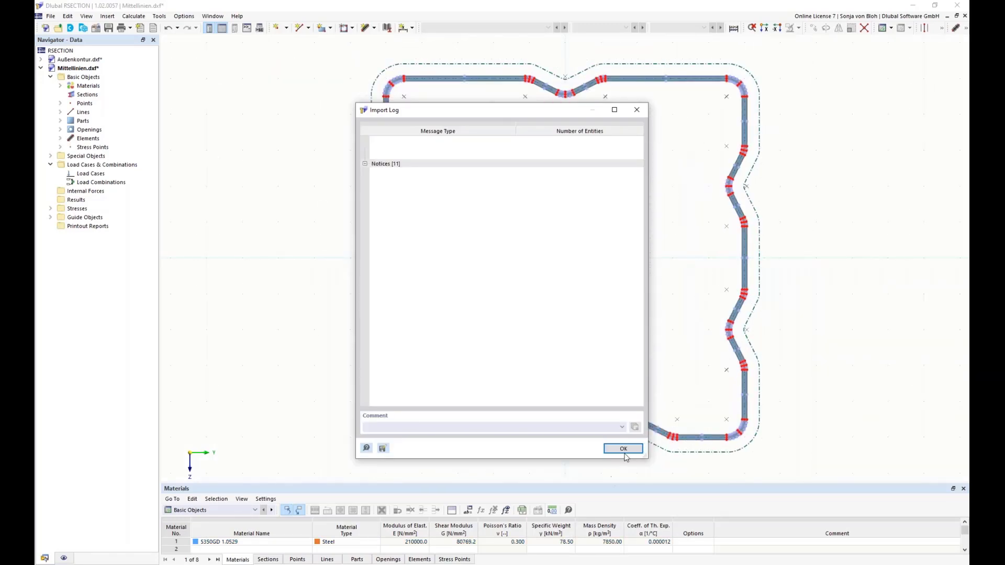
click(623, 448)
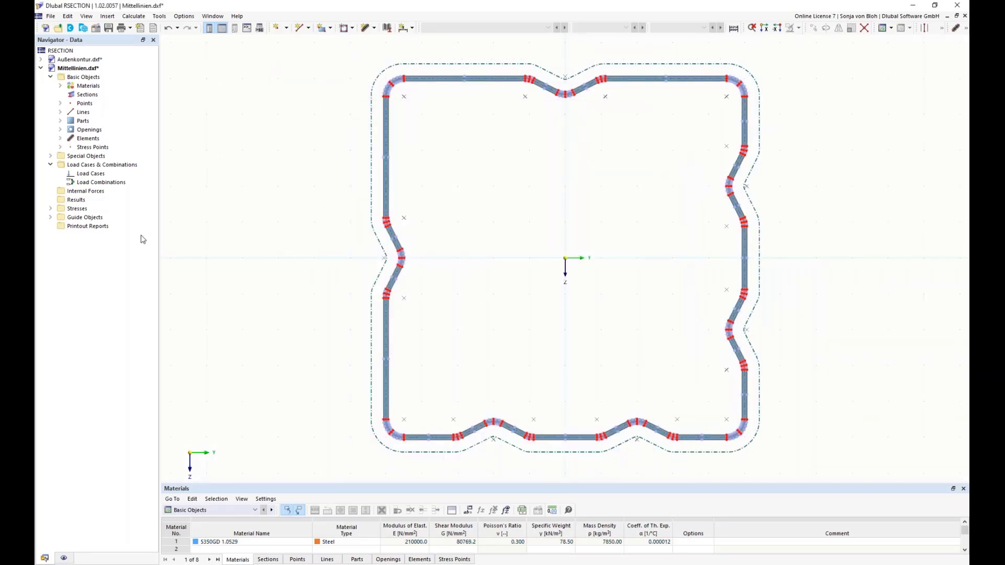
- Inspect the part and the element list of the centerline model, highlighting arc element 3 in the section
click(60, 120)
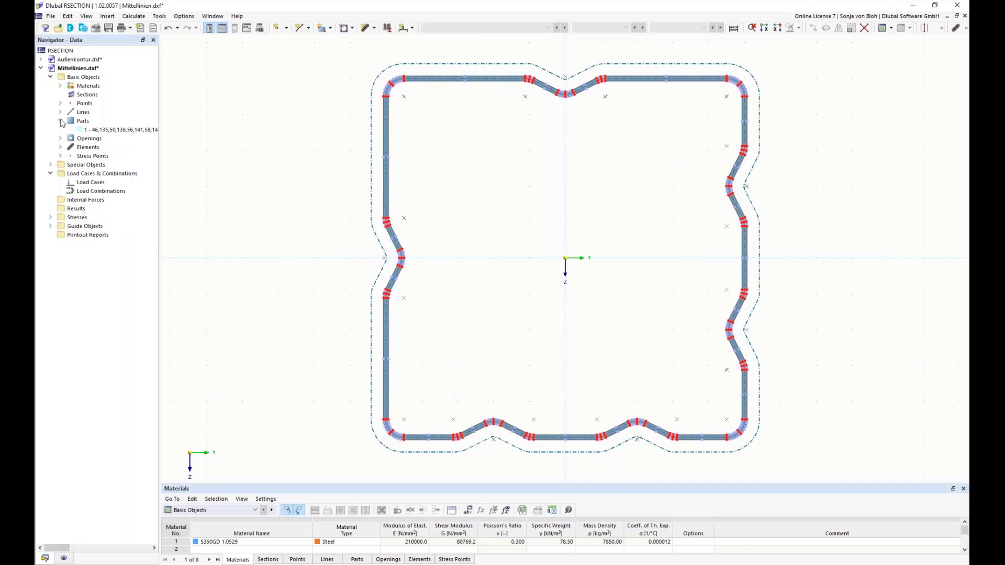
click(60, 147)
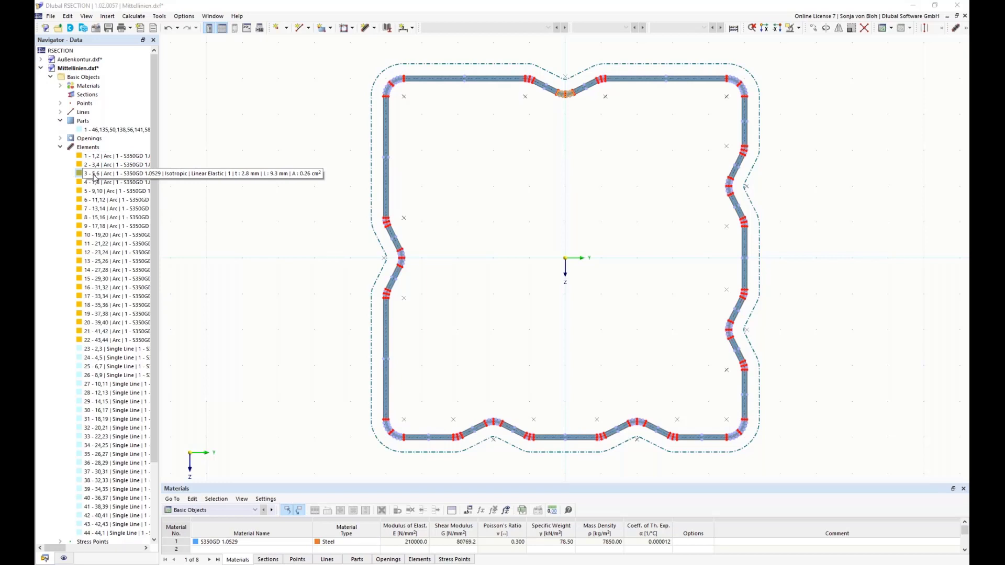
click(95, 174)
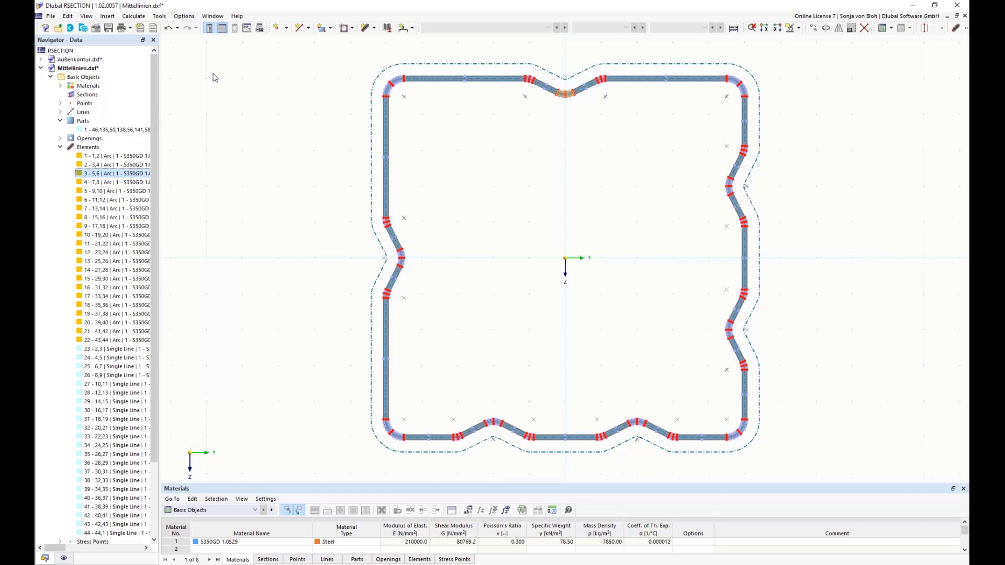
click(68, 17)
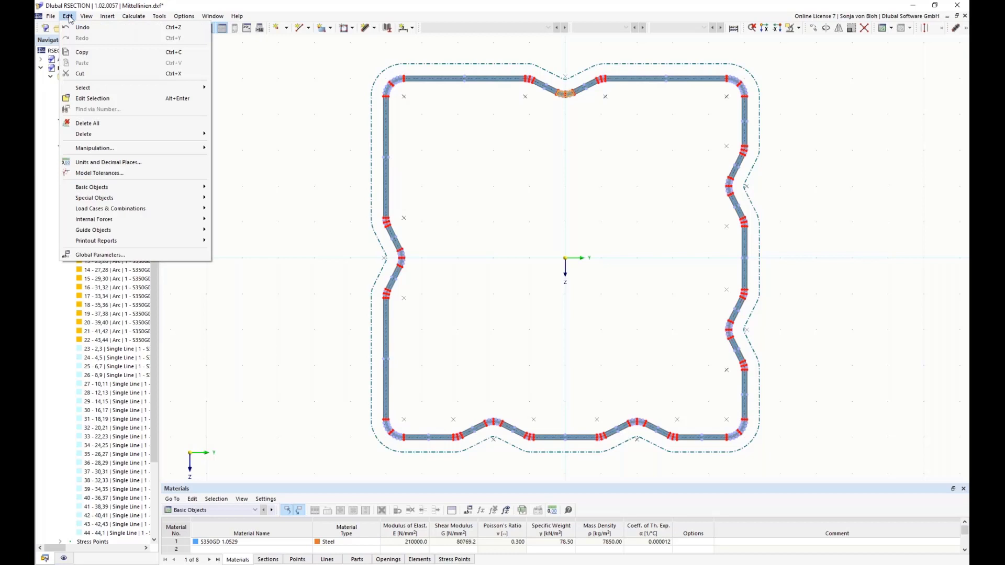
mouse_move(97, 150)
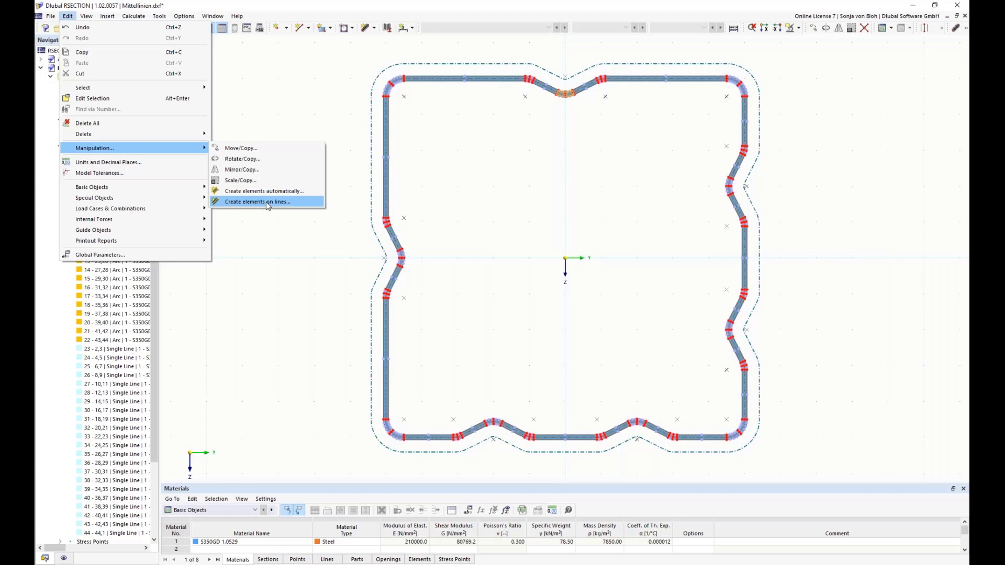
click(266, 244)
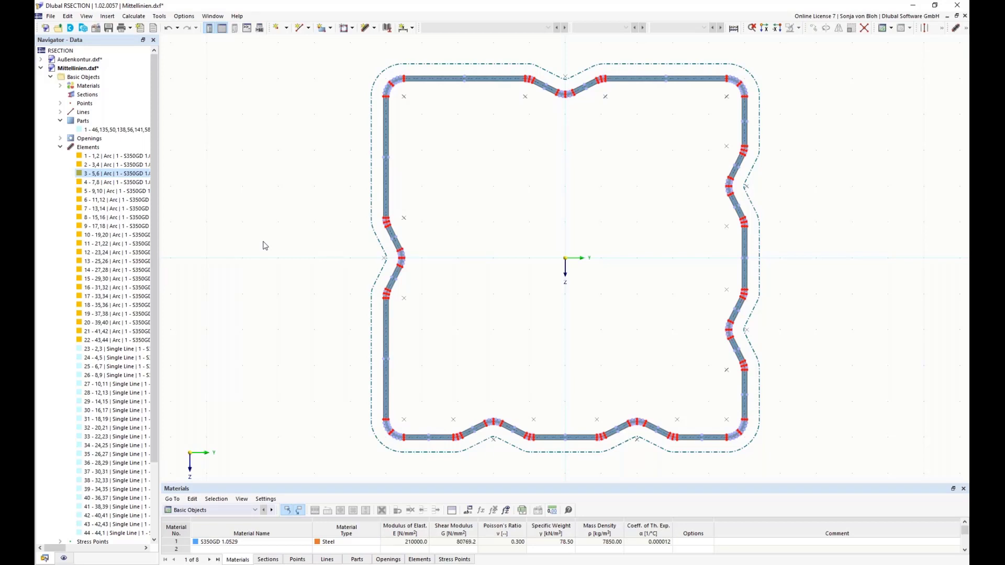
- Import Aluminiumprofil.dxf as a third cross-section model, creating a DXF template for further editing
click(55, 19)
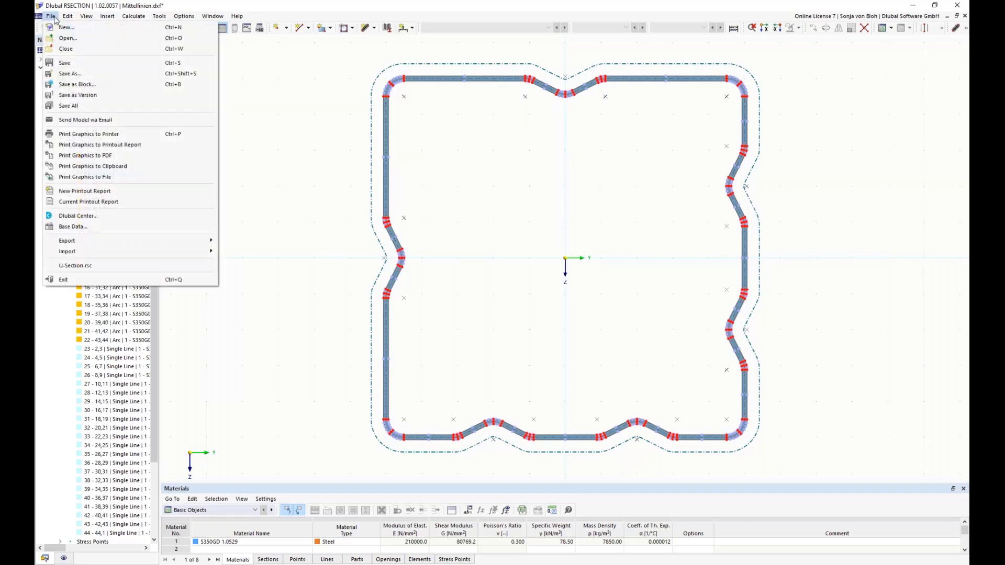
mouse_move(101, 257)
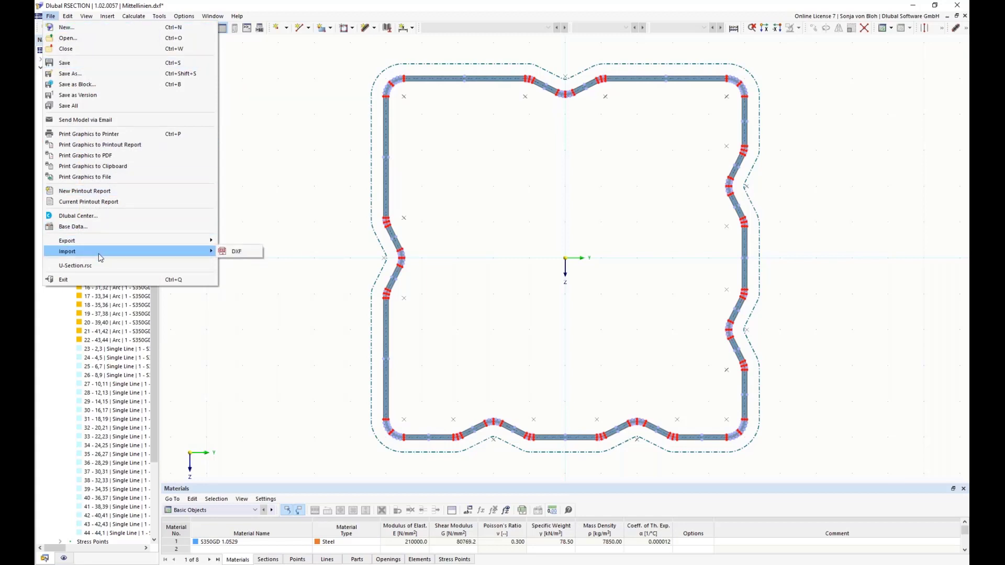
click(235, 251)
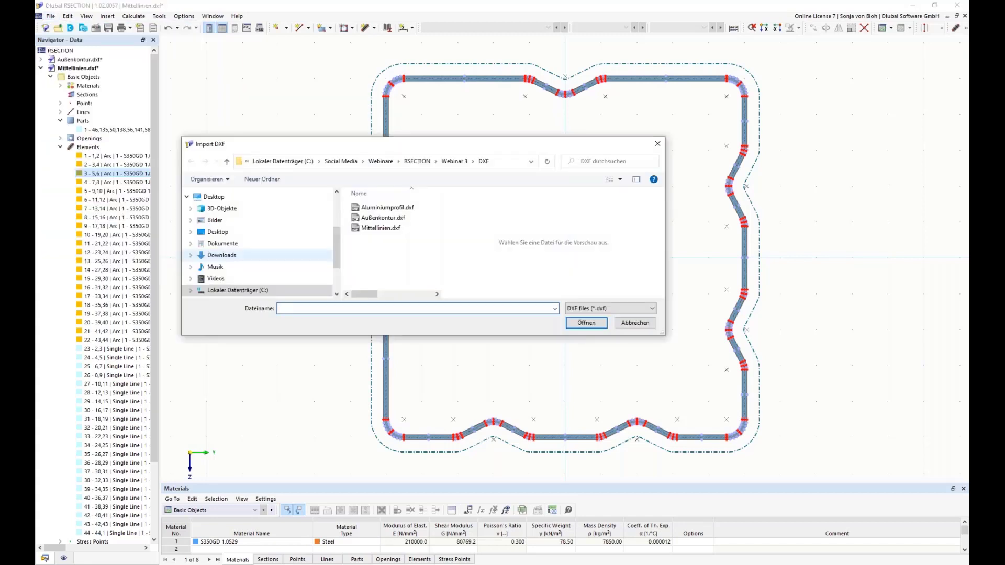
click(392, 207)
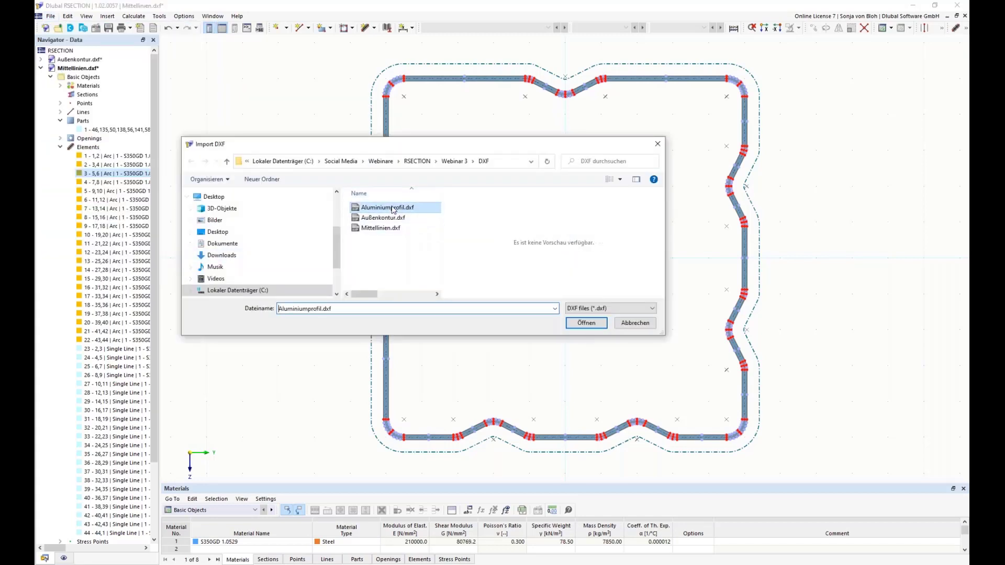
click(586, 323)
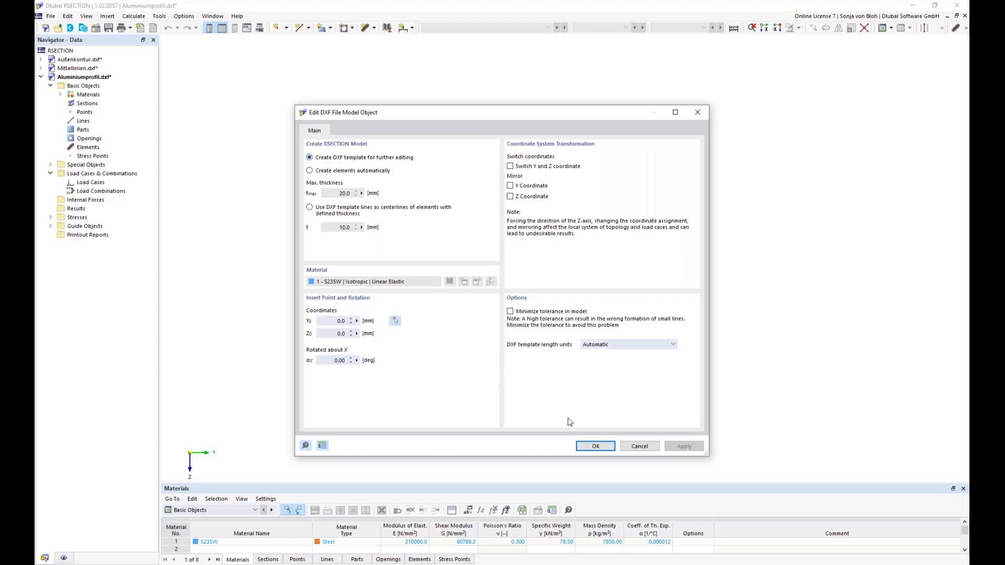
click(593, 446)
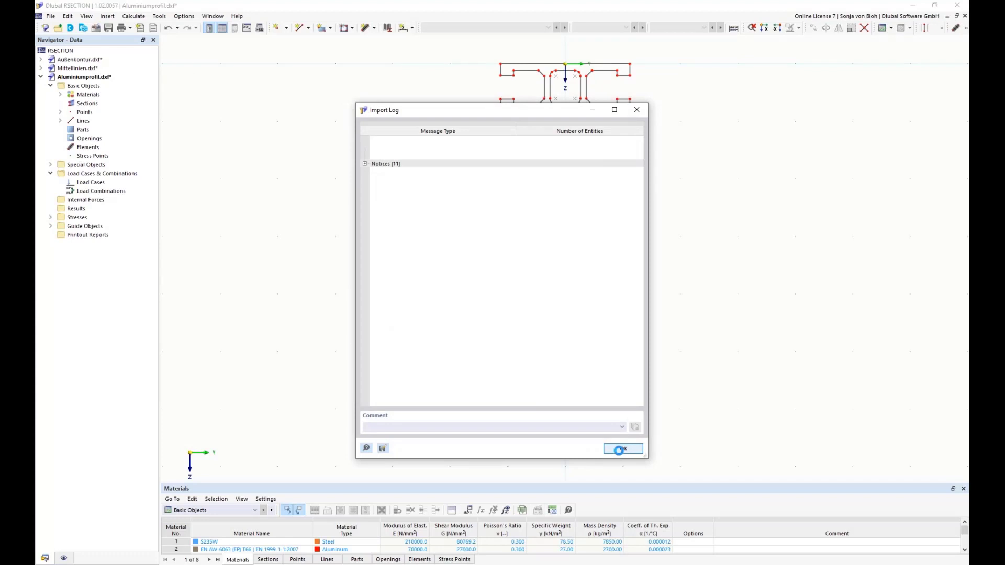
click(621, 449)
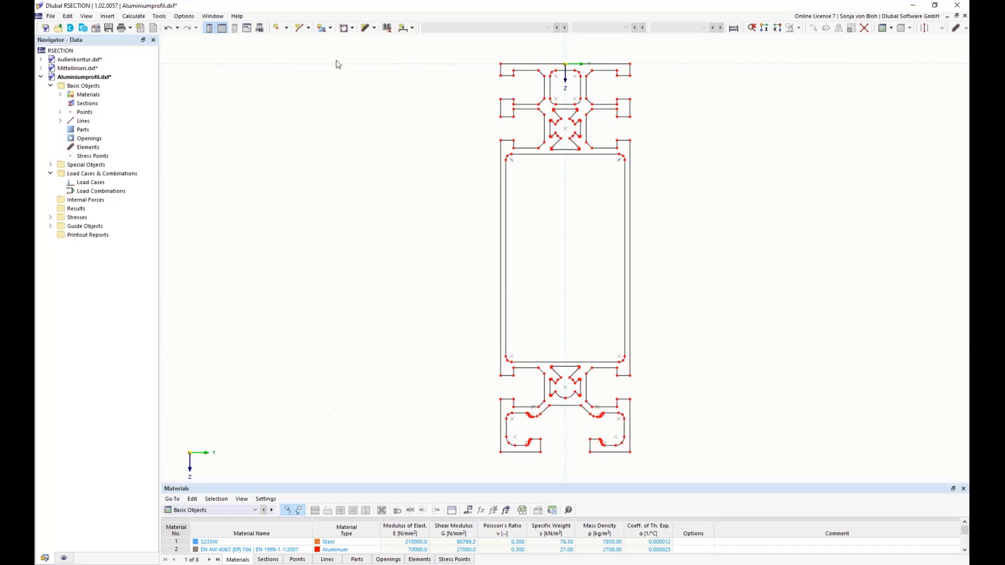
- Start a new part defined by boundary selection and replace its material with EN AW-6060 (EP) T66 from the library
click(330, 28)
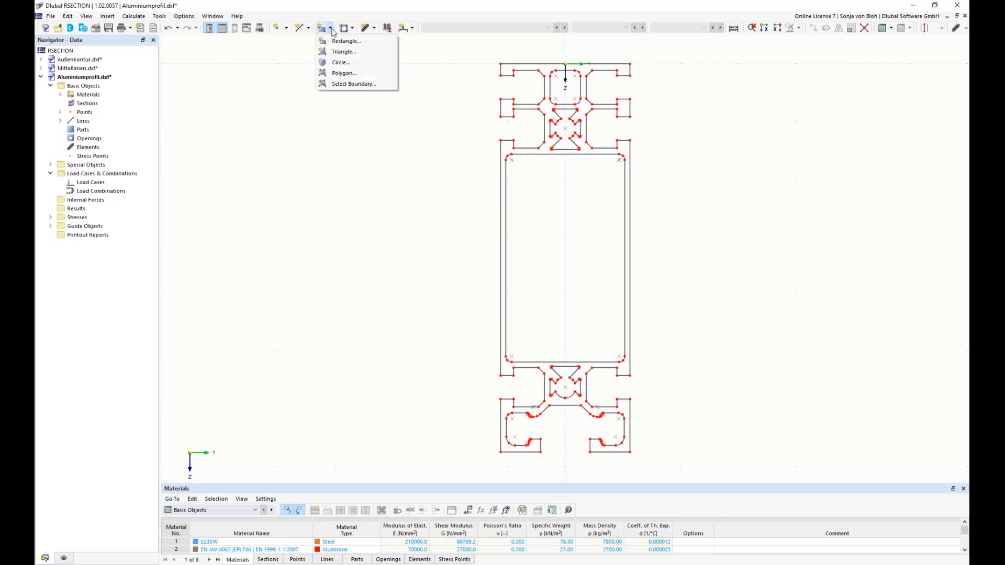
click(335, 84)
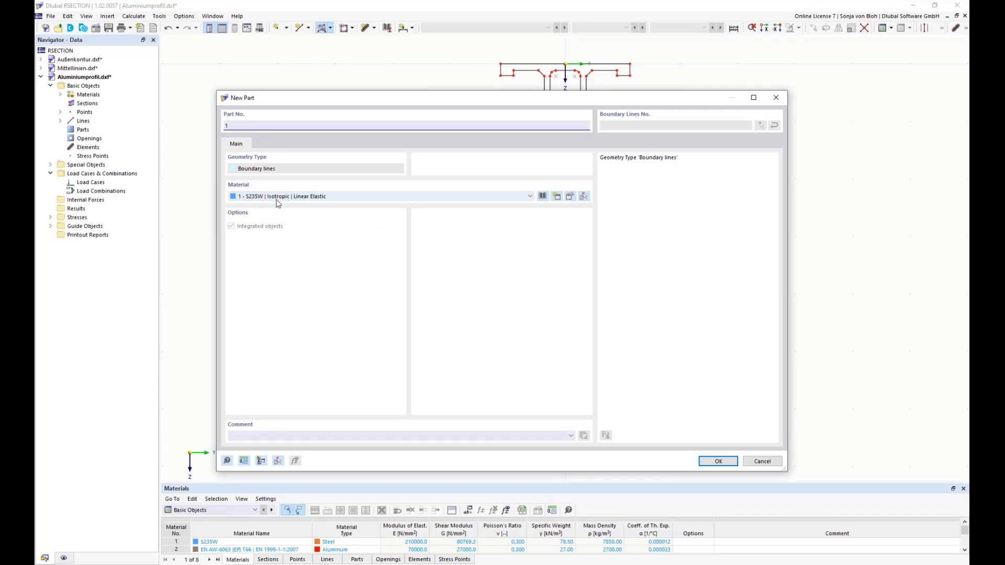
click(571, 198)
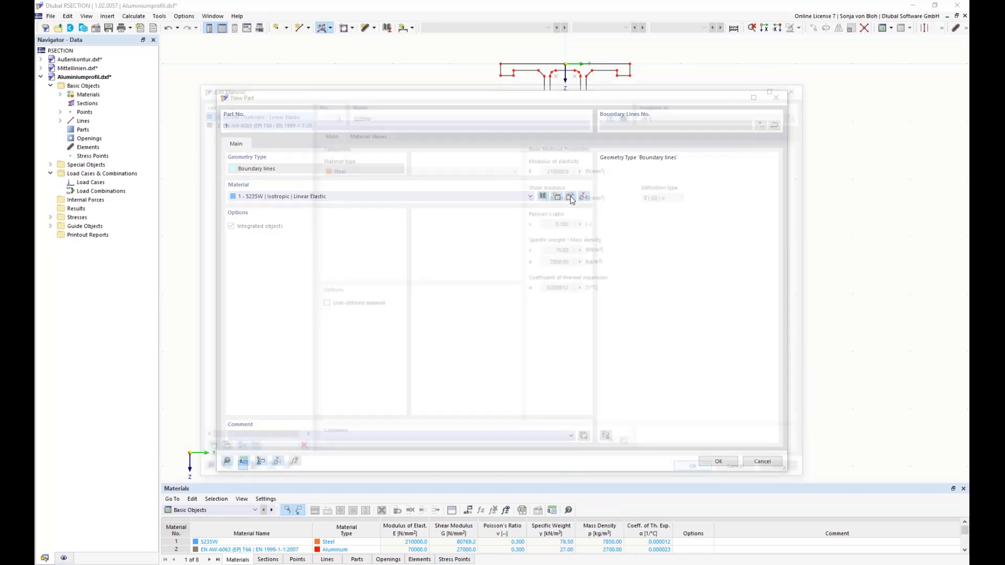
click(627, 114)
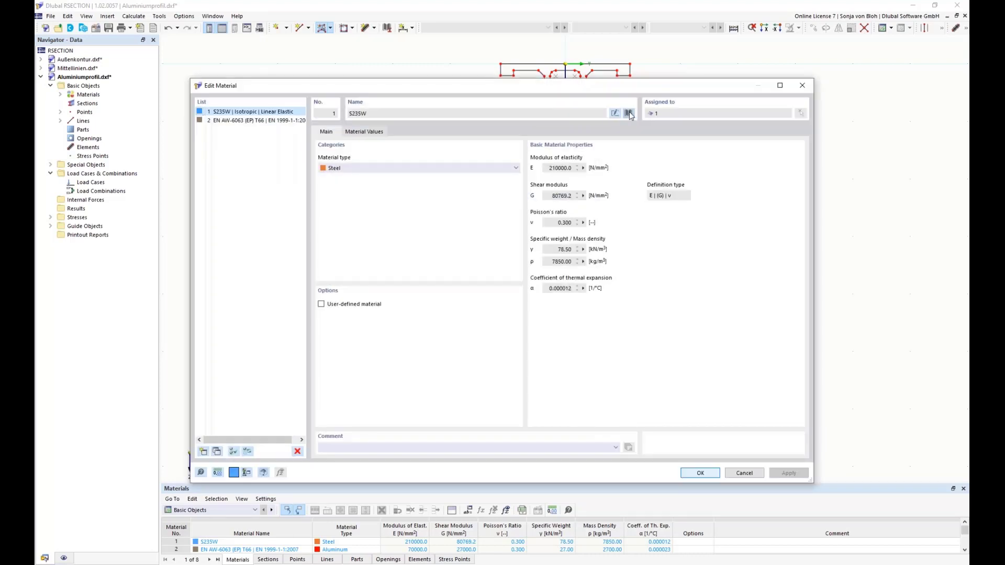
click(330, 459)
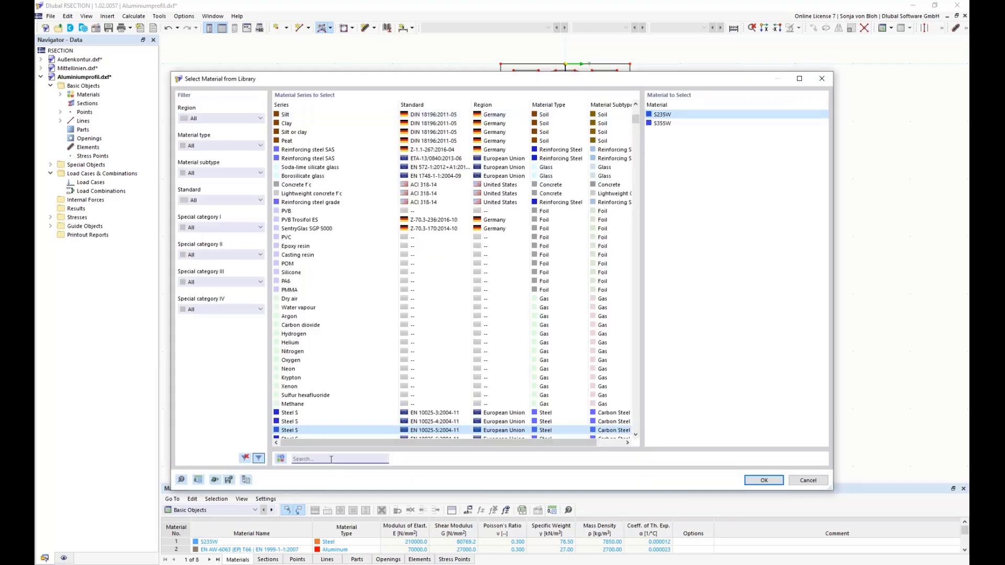
text(EN AW)
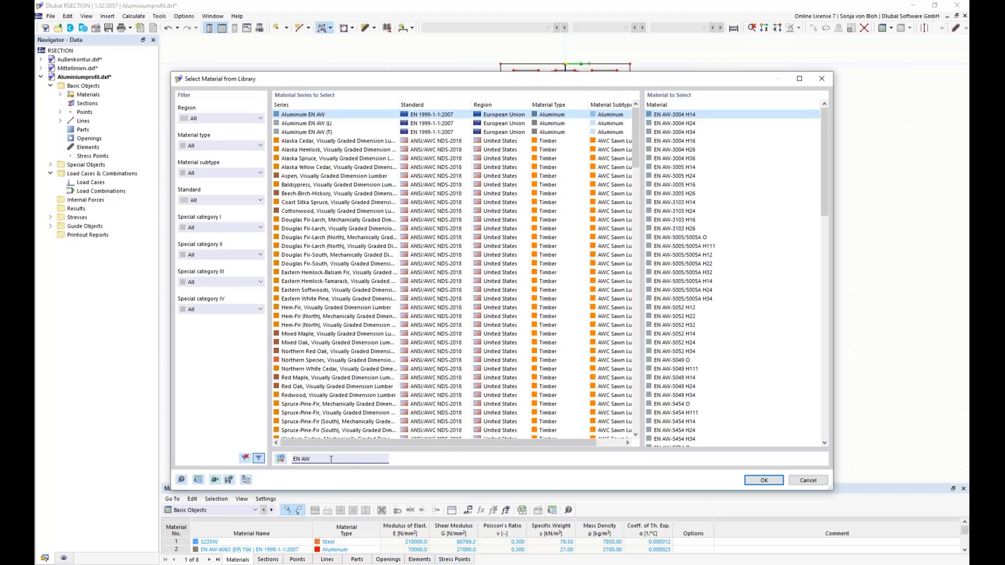
text( 6060)
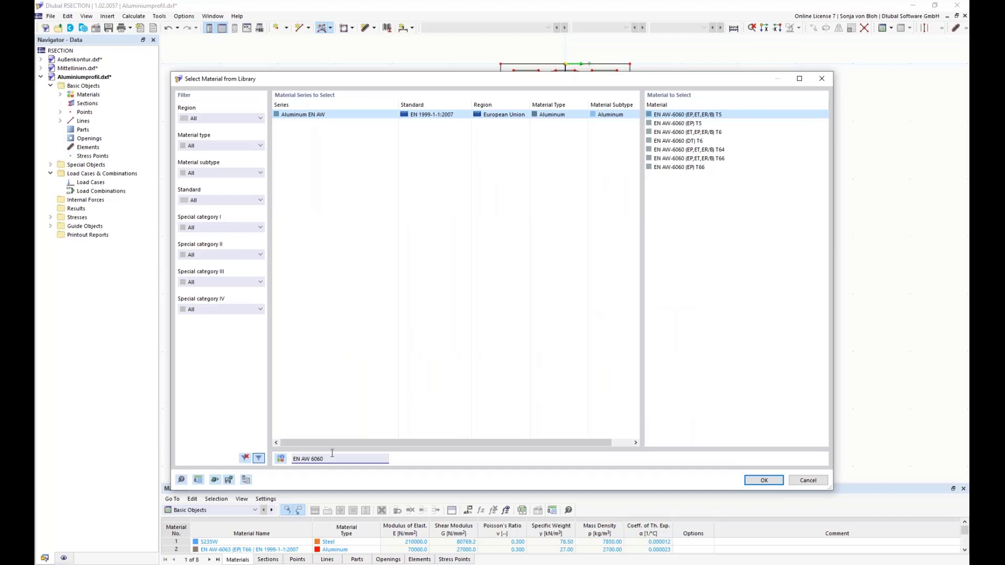
click(687, 167)
click(764, 481)
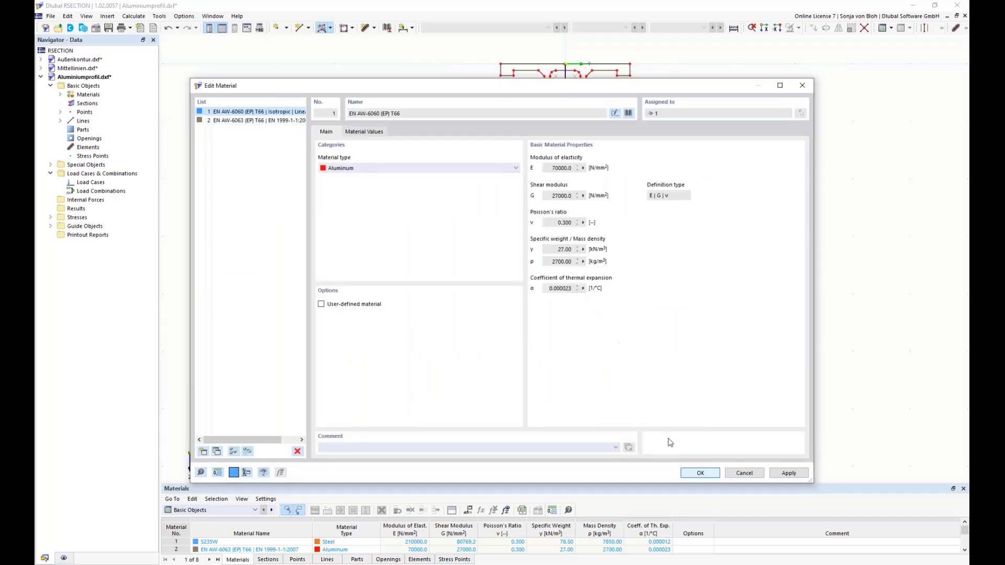
click(696, 473)
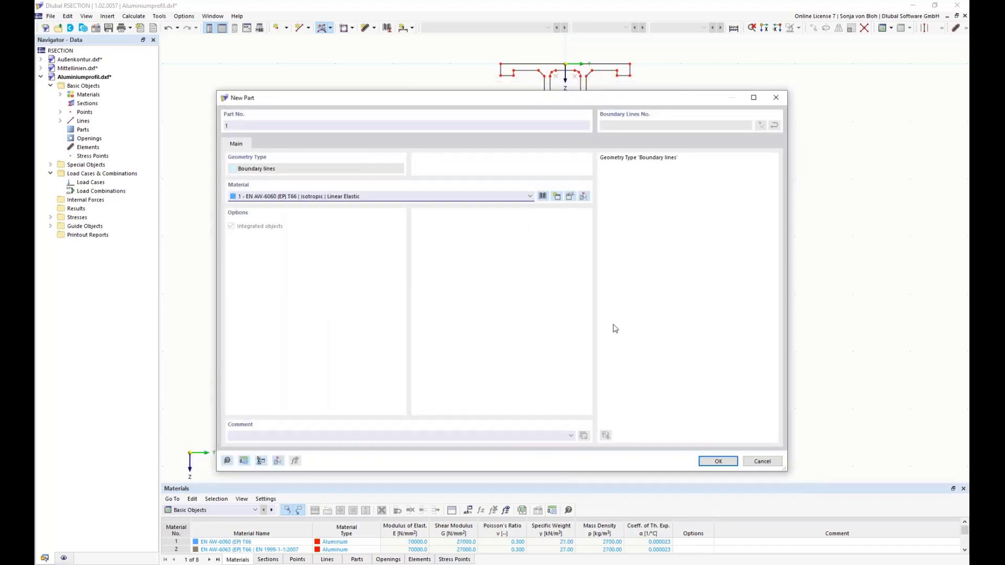
- Create the part from the outer contour lines of the aluminum profile
click(717, 461)
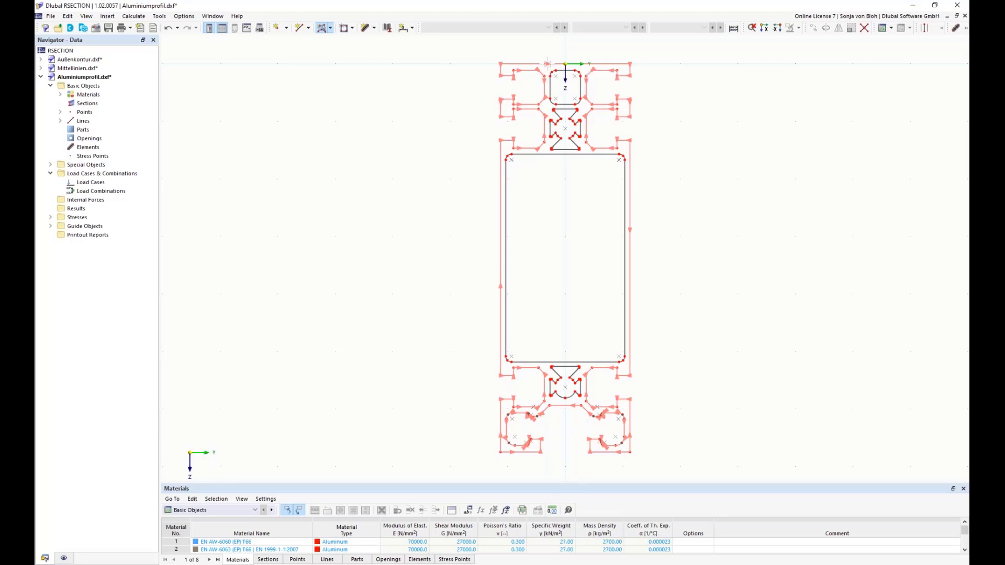
click(546, 64)
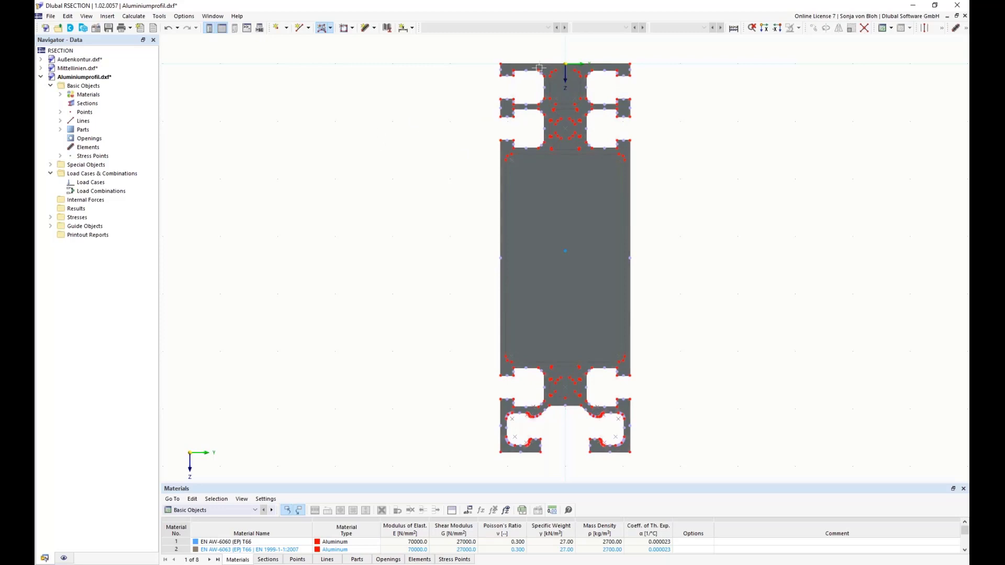
key(Escape)
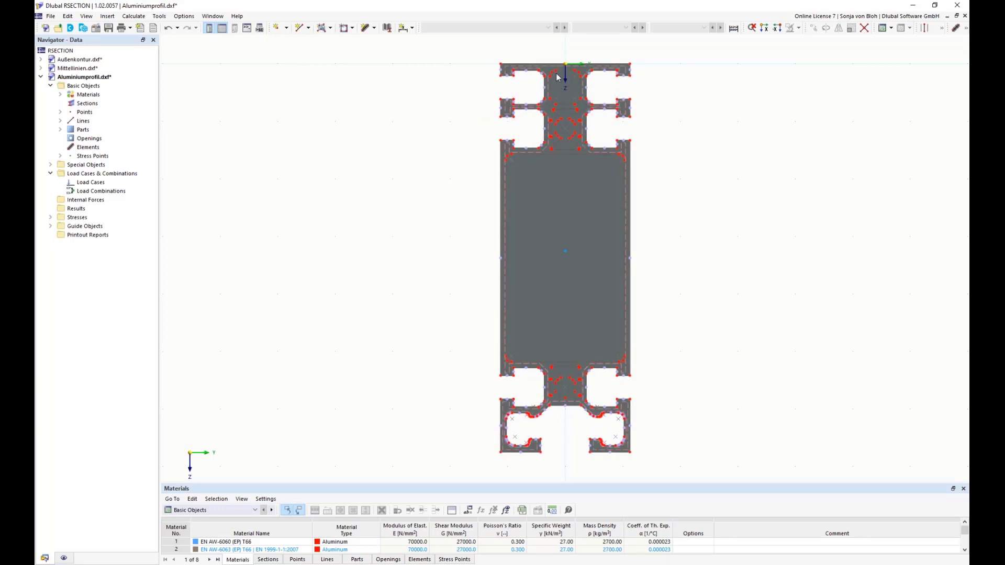
- Create four openings by boundary selection: the two upper central chambers, the large rectangular chamber and the lower central chamber
click(352, 29)
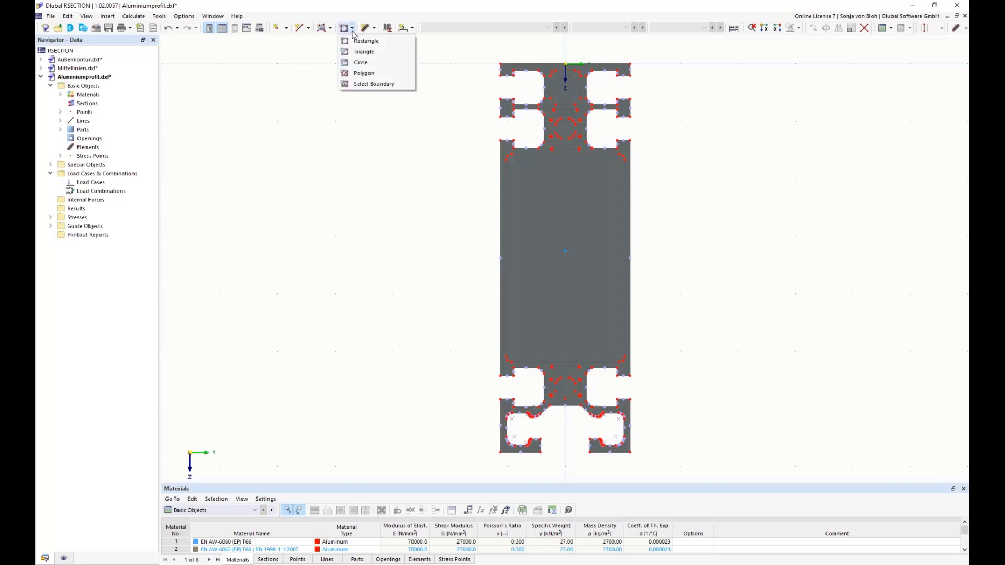
click(361, 85)
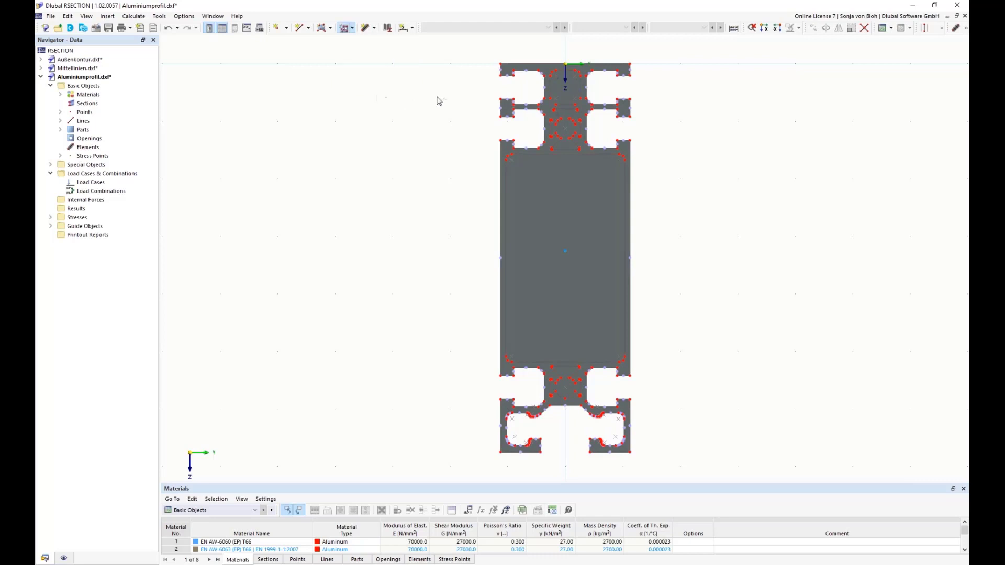
click(549, 86)
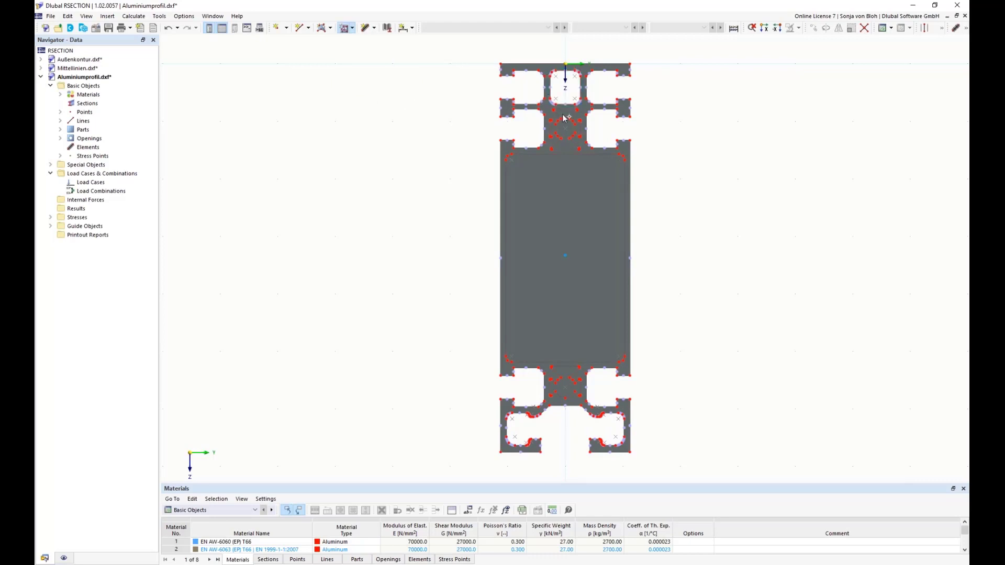
click(561, 109)
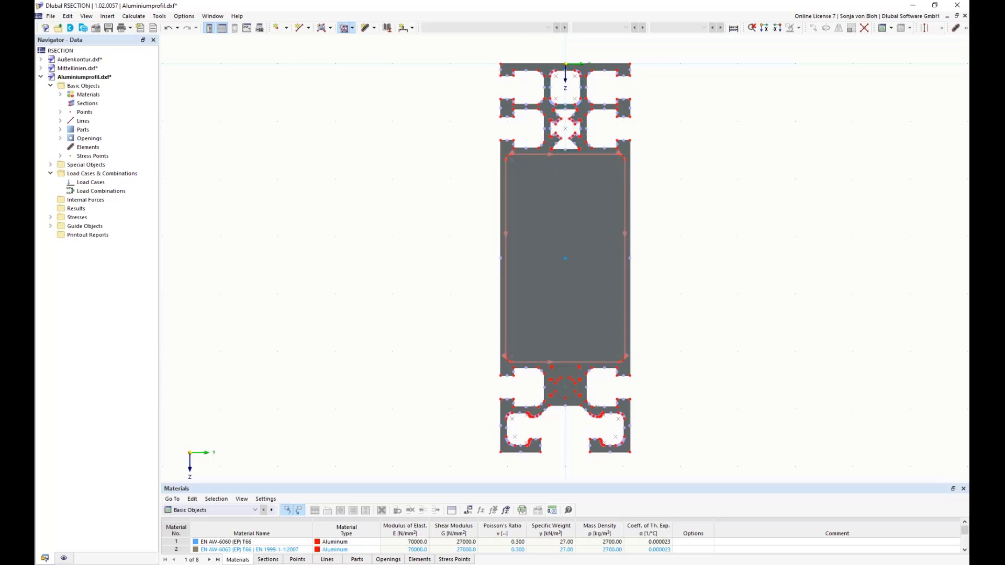
click(566, 281)
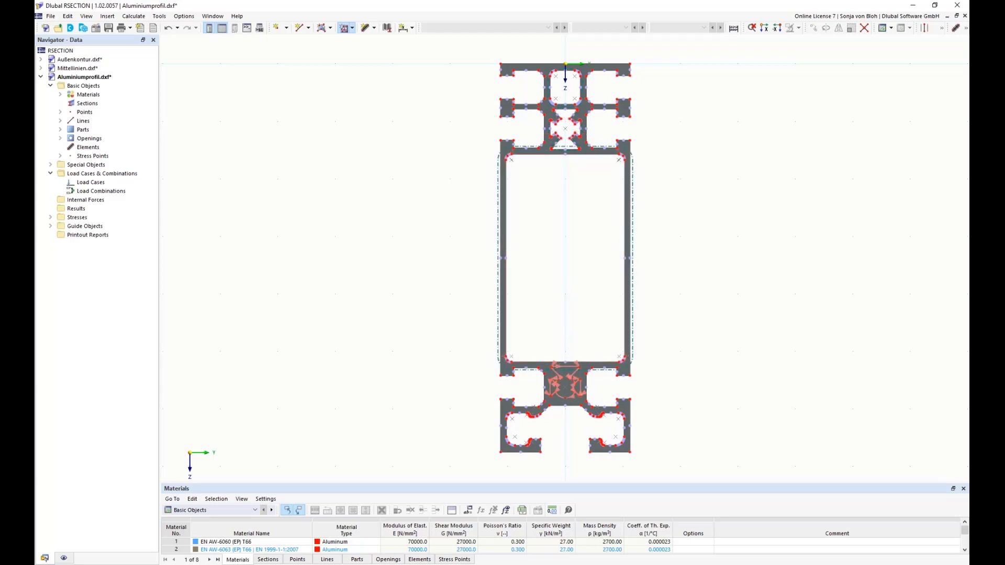
click(553, 368)
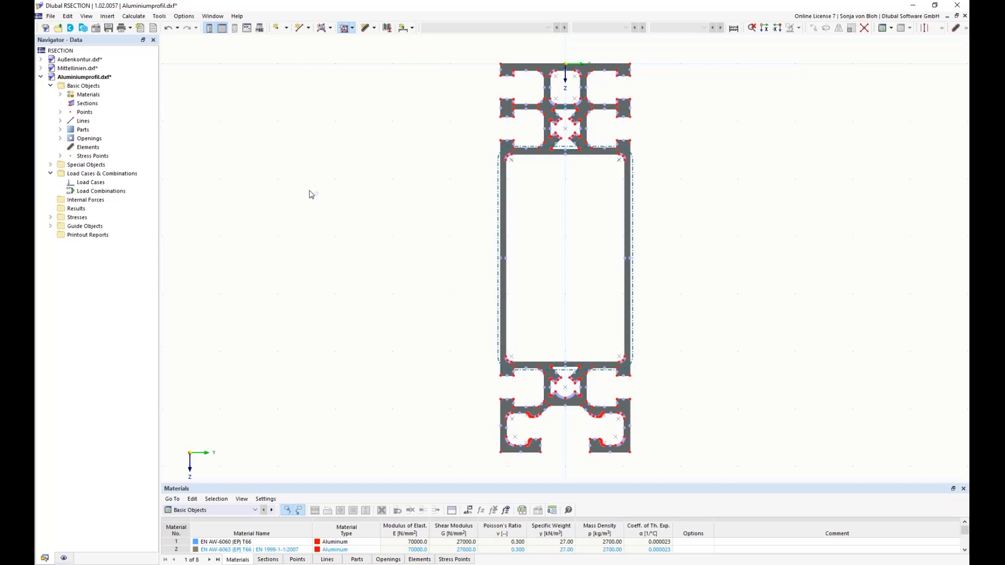
key(Escape)
- Set a center line in the large chamber's upper wall between its inner edge and the small triangular opening's base
click(158, 16)
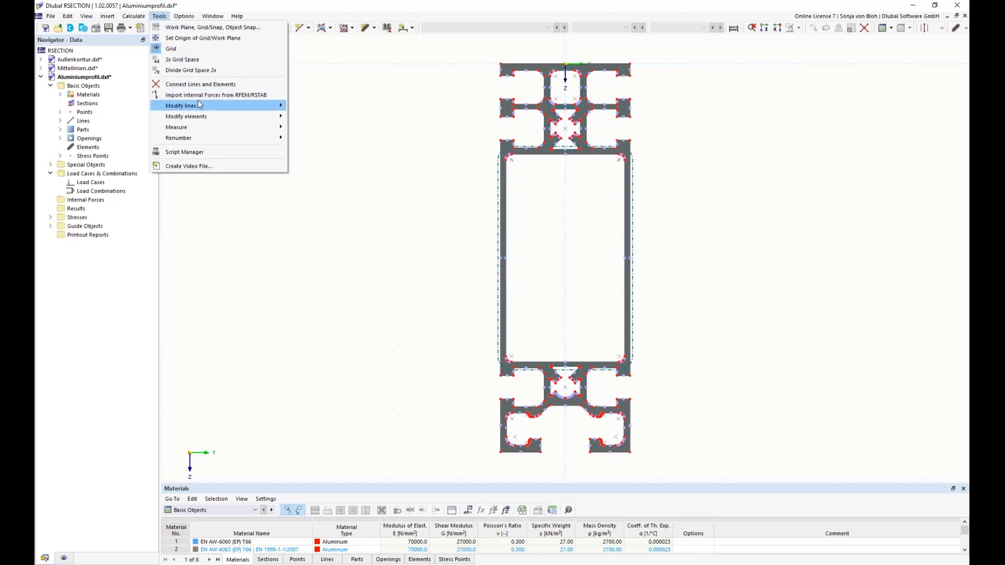
mouse_move(202, 106)
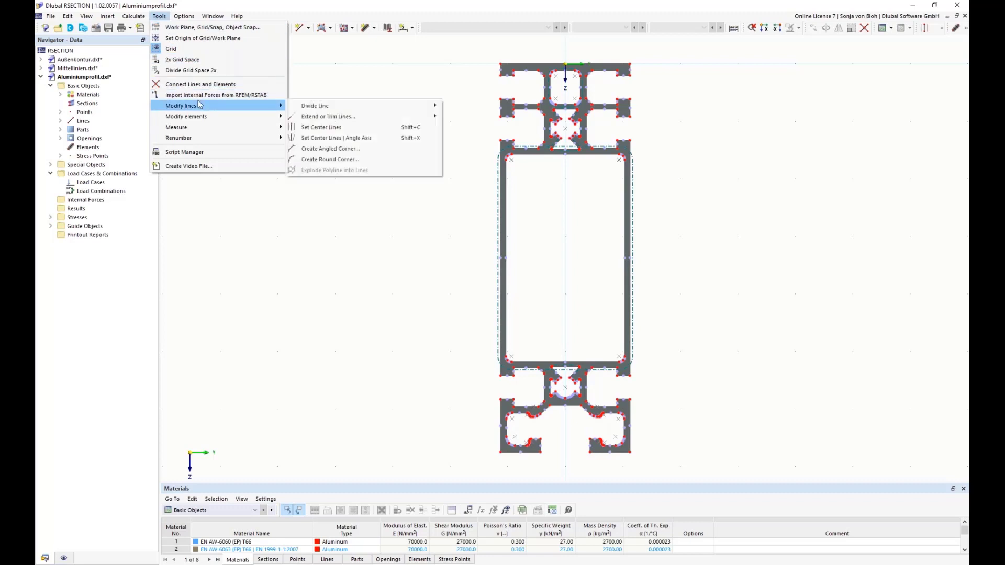
click(333, 129)
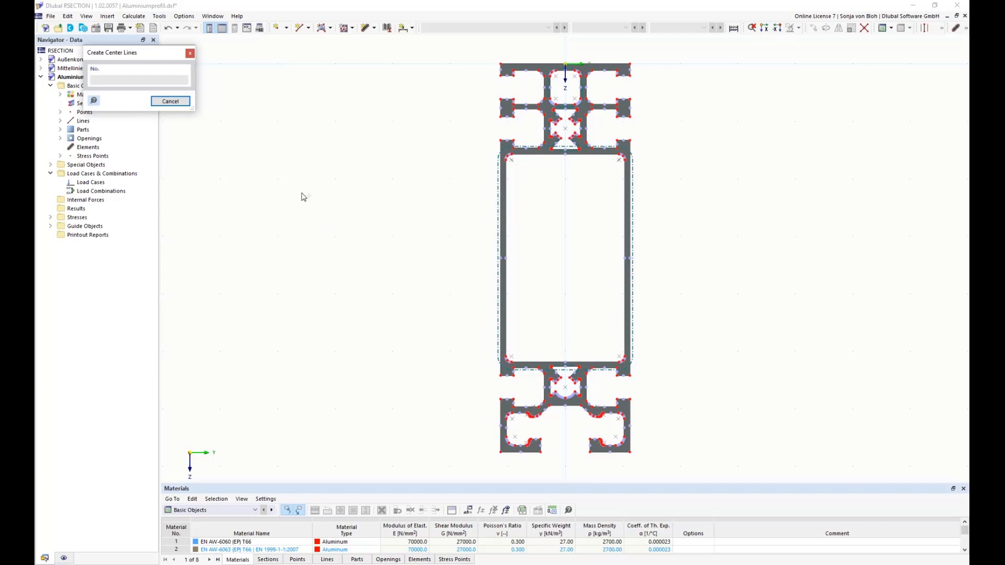
drag(121, 52, 258, 106)
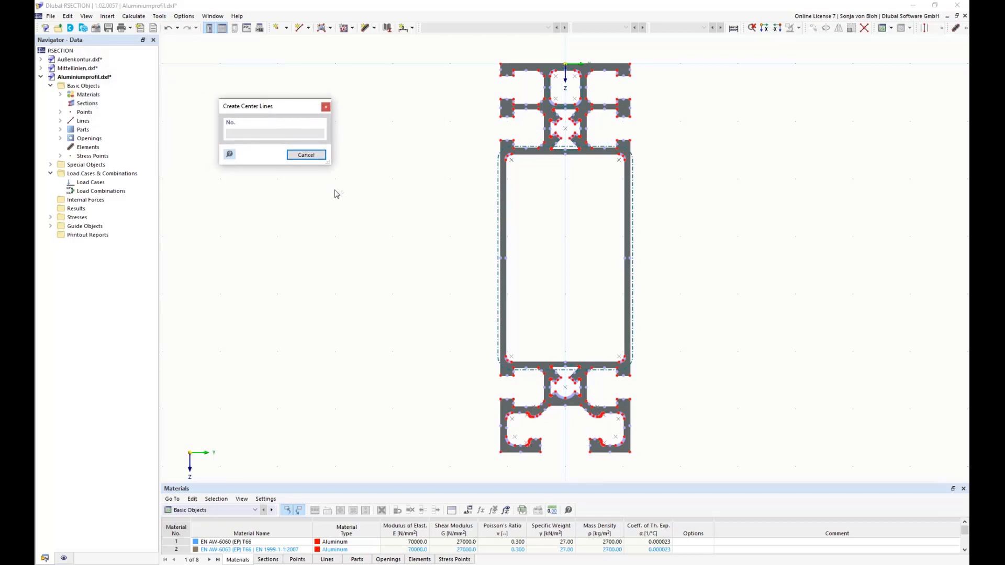
scroll(562, 163, up, 3)
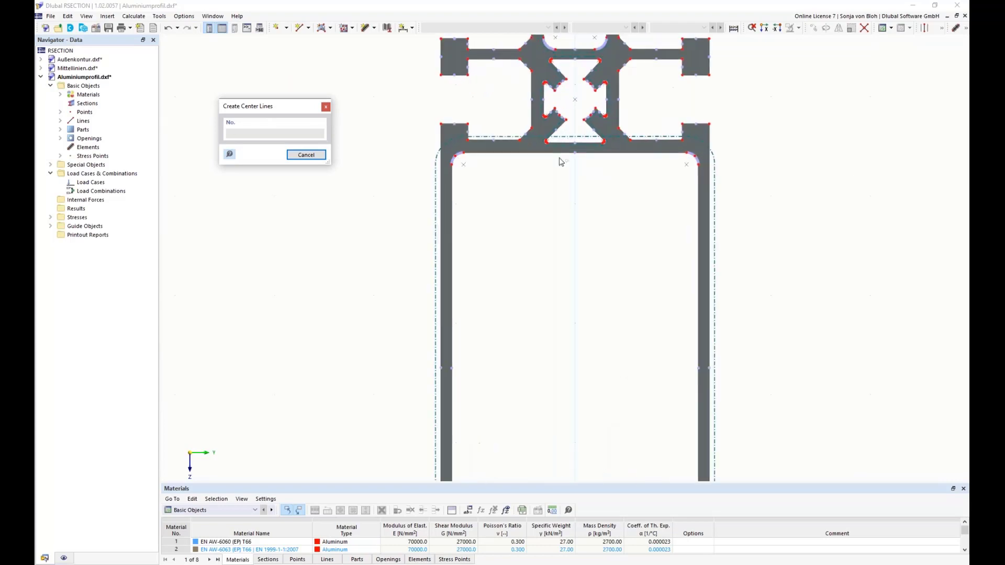
scroll(559, 157, up, 1)
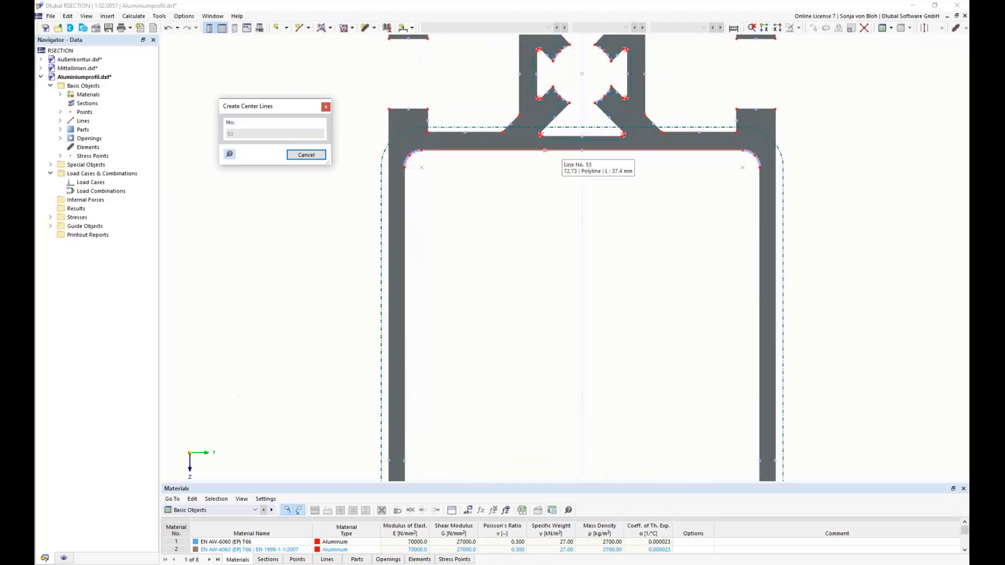
click(563, 138)
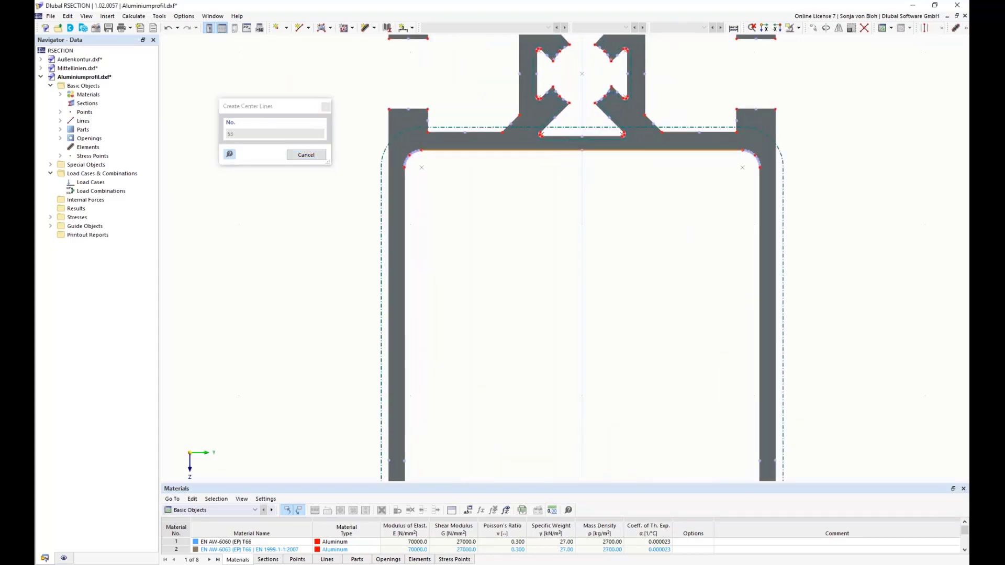
click(564, 137)
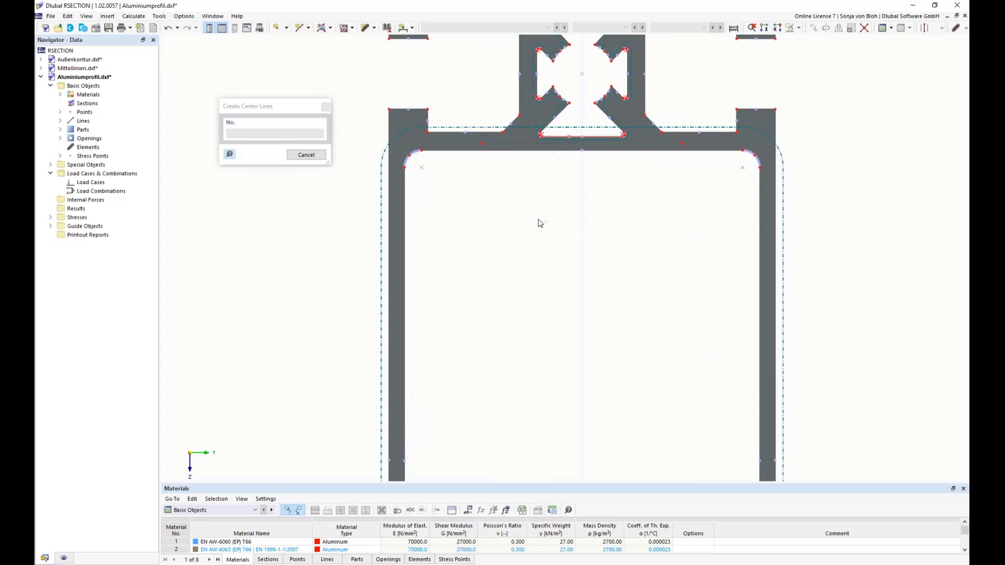
- Set center lines in both vertical side walls of the large chamber from their inner and outer edges
click(405, 290)
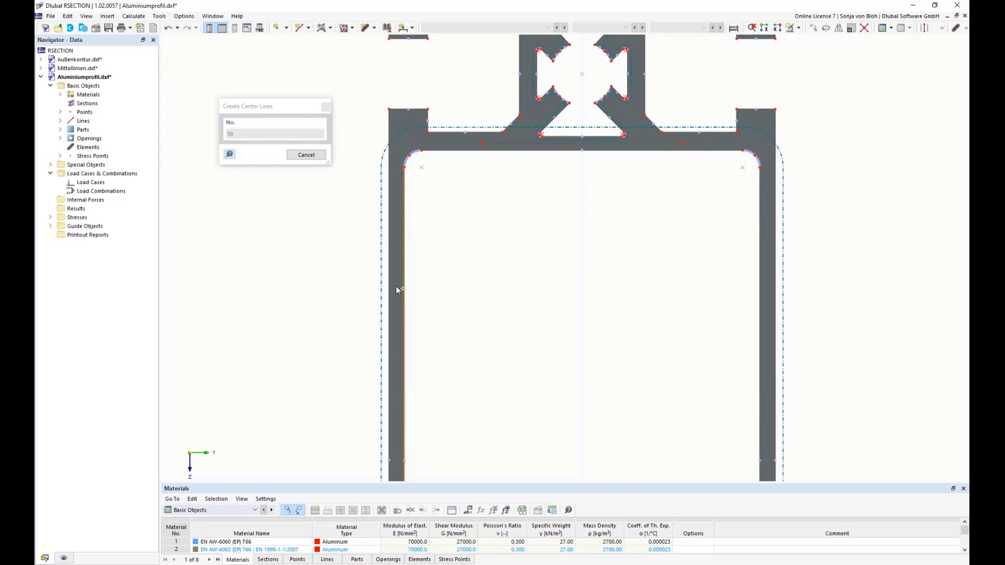
click(390, 289)
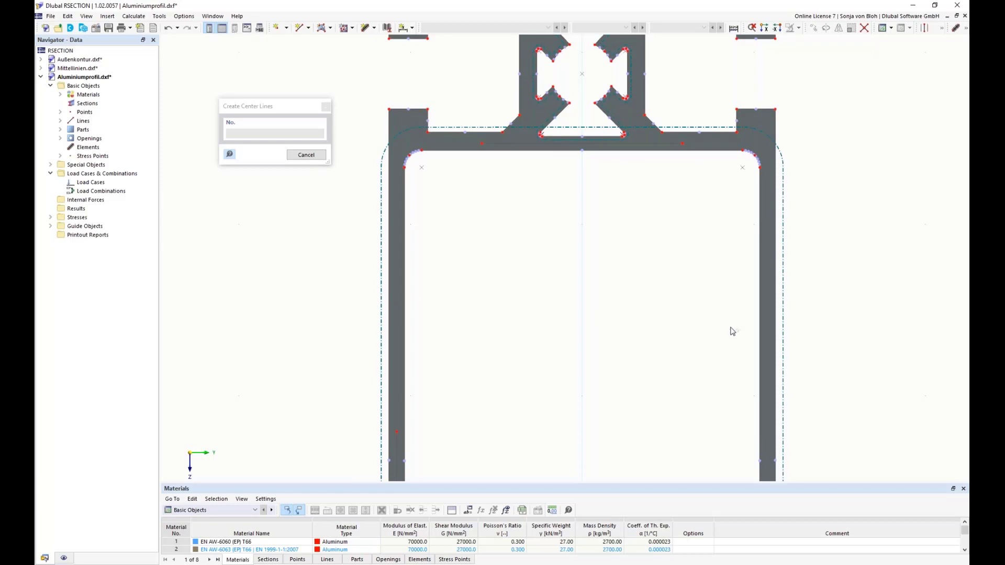
click(760, 329)
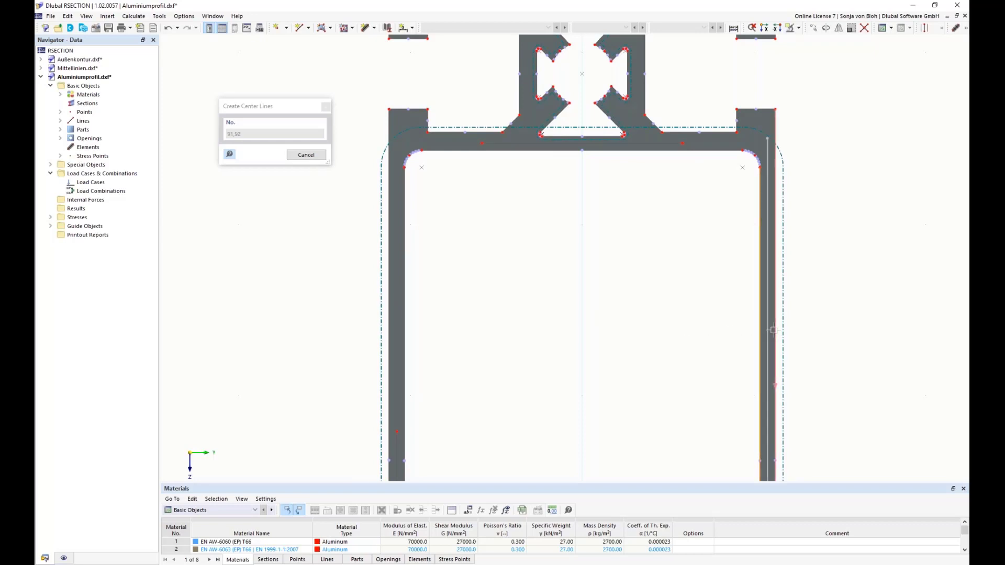
click(774, 331)
- Set a center line in the large chamber's lower wall and finish creating center lines
scroll(556, 243, down, 3)
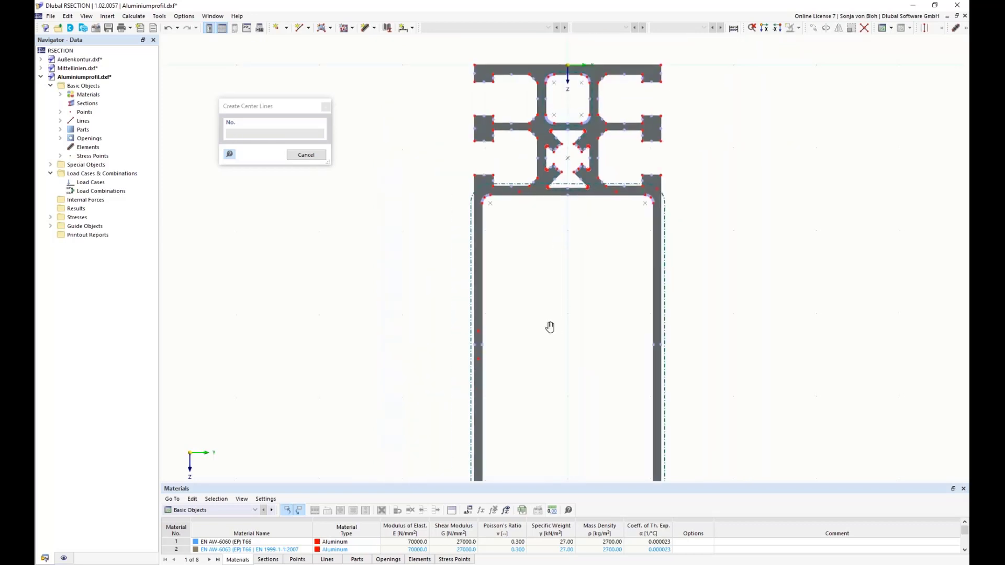
middle_drag(550, 328, 536, 139)
scroll(547, 313, up, 4)
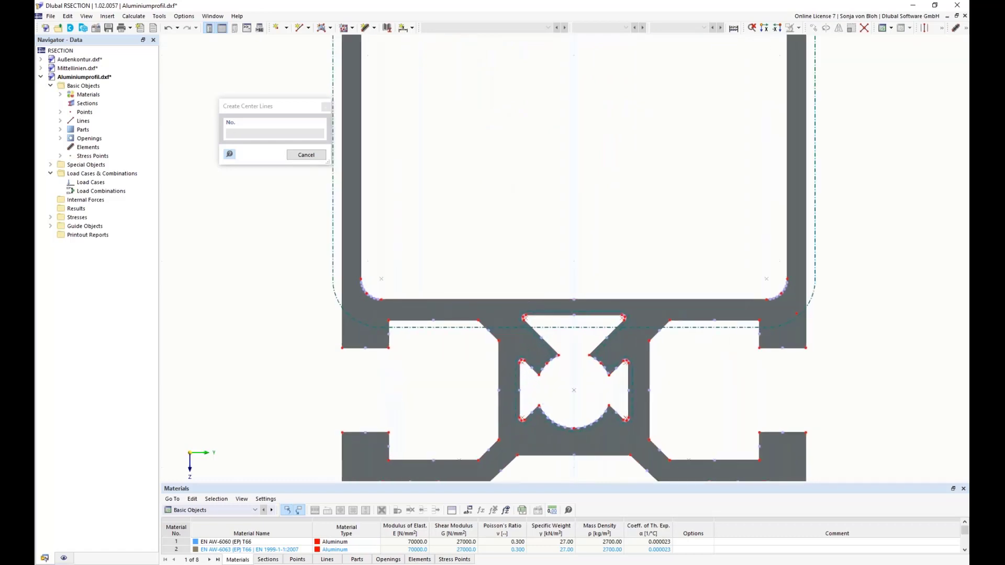
click(559, 315)
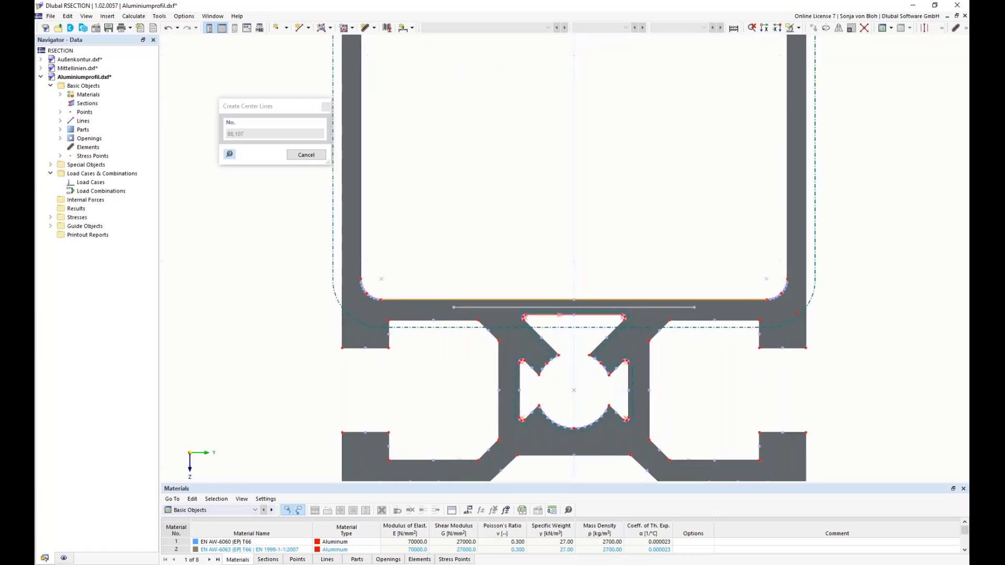
key(Escape)
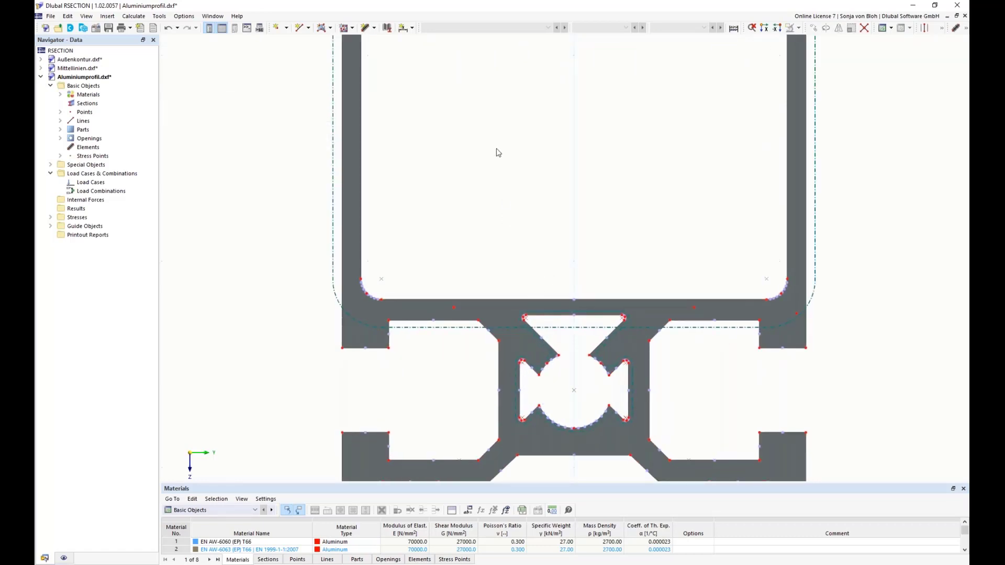
- Join the upper wall's center line to both side wall center lines with Create Round Corner, using a 0 mm radius
middle_drag(498, 150, 515, 356)
scroll(526, 278, down, 2)
middle_drag(525, 281, 521, 177)
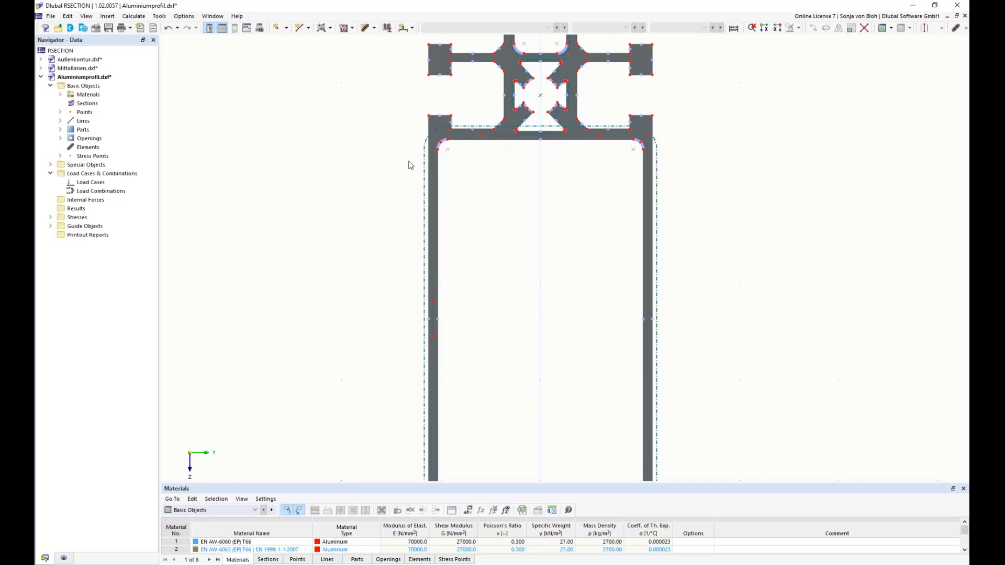
click(165, 18)
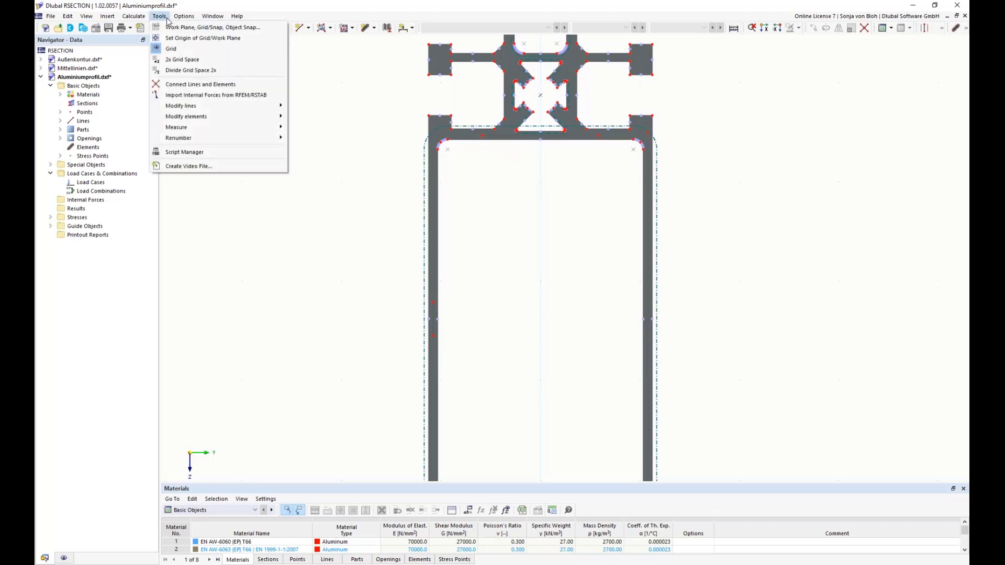
mouse_move(198, 106)
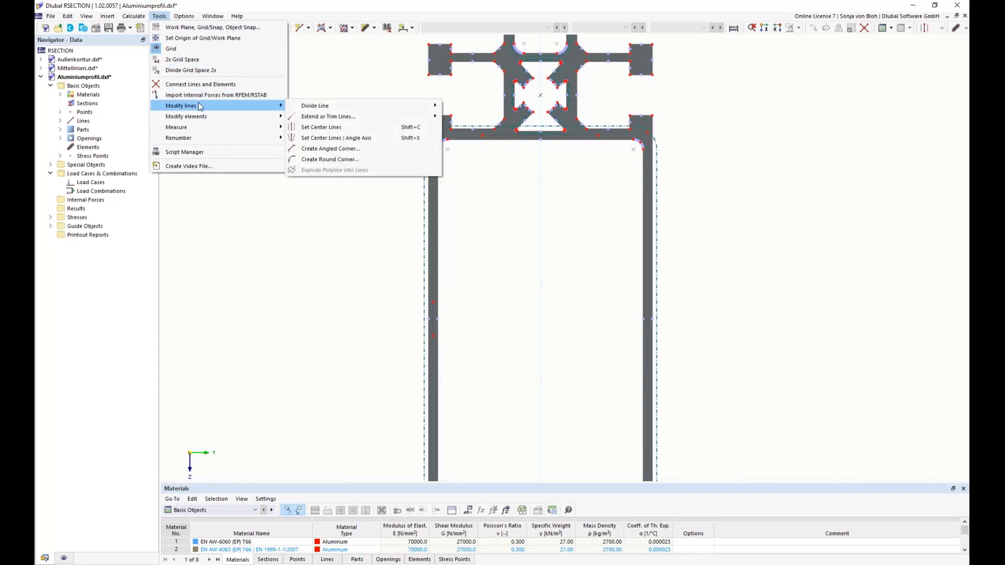
click(324, 160)
drag(156, 54, 247, 116)
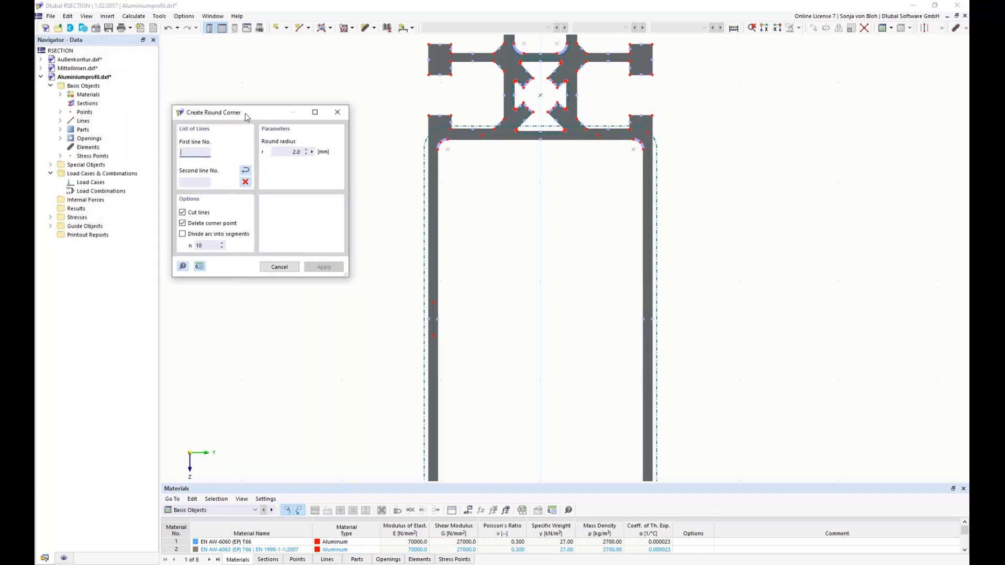
click(283, 150)
scroll(486, 140, up, 3)
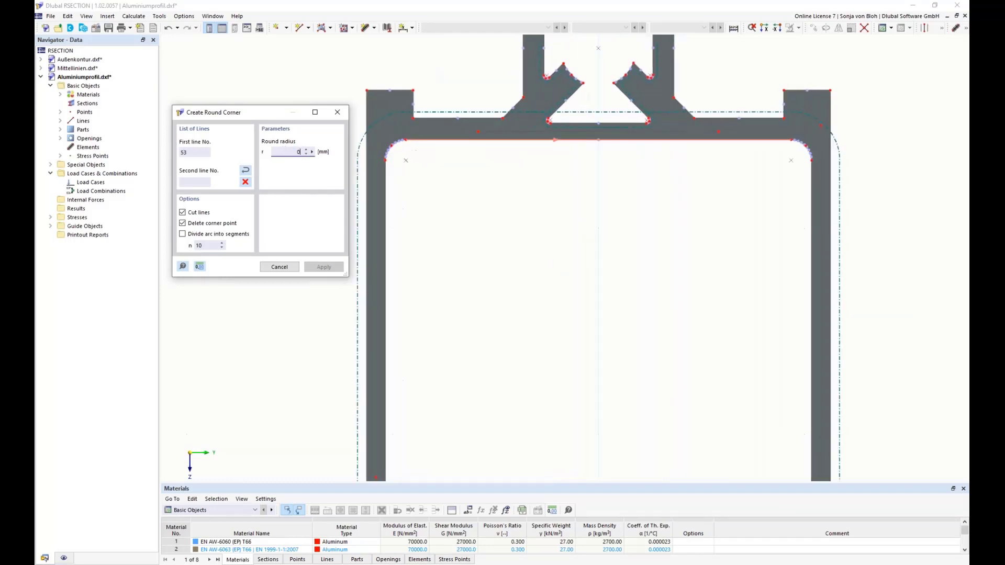
click(506, 138)
click(506, 132)
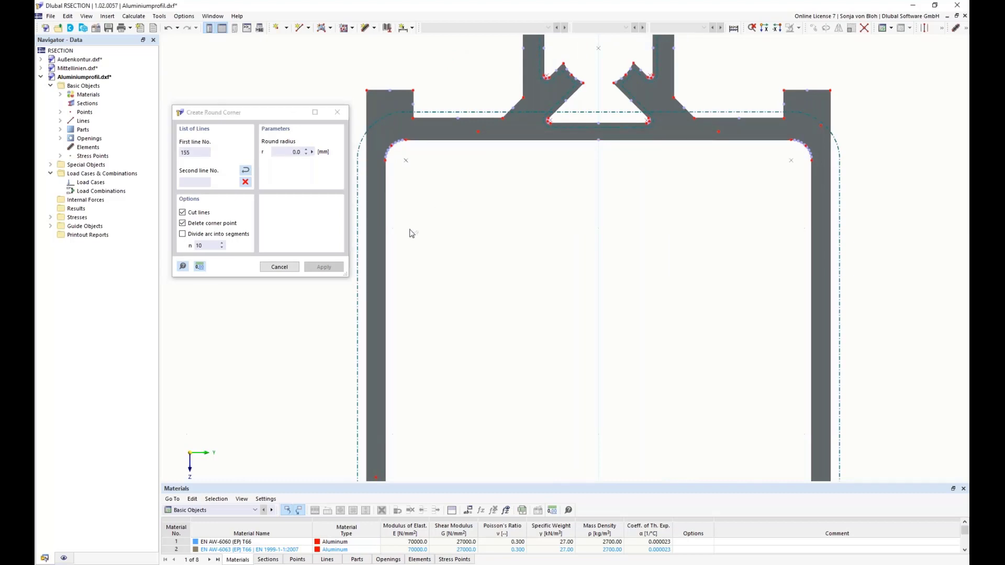
scroll(415, 395, down, 3)
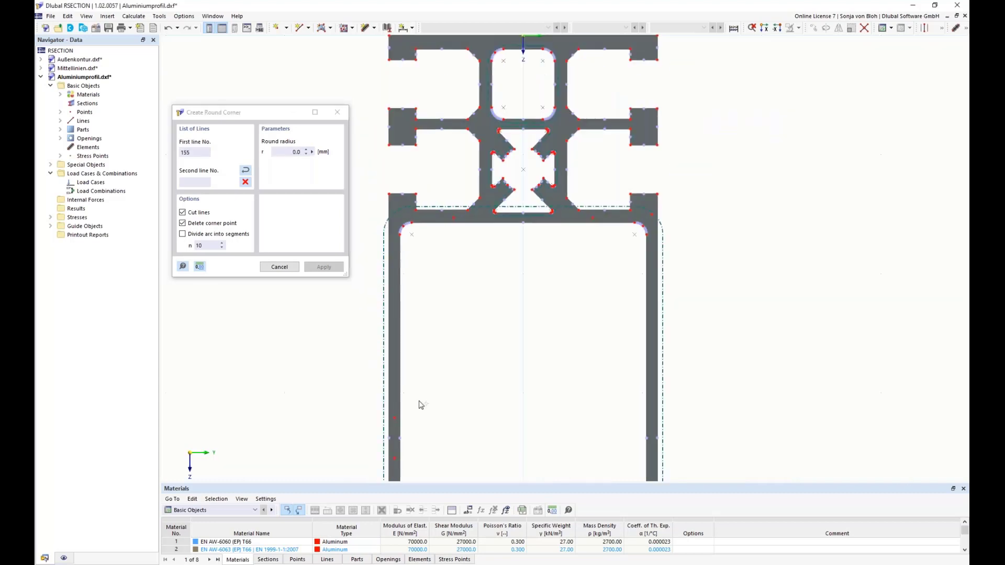
click(394, 445)
click(651, 338)
- Join the lower wall's center line to both side wall center lines with the same corner settings, closing the rectangle
scroll(594, 352, down, 4)
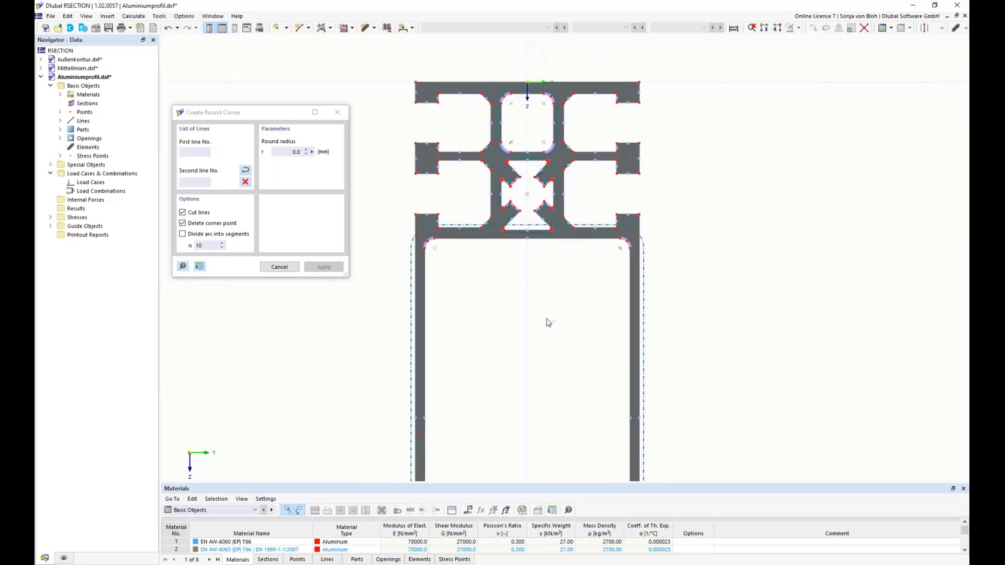
middle_drag(531, 399, 521, 175)
scroll(481, 307, up, 3)
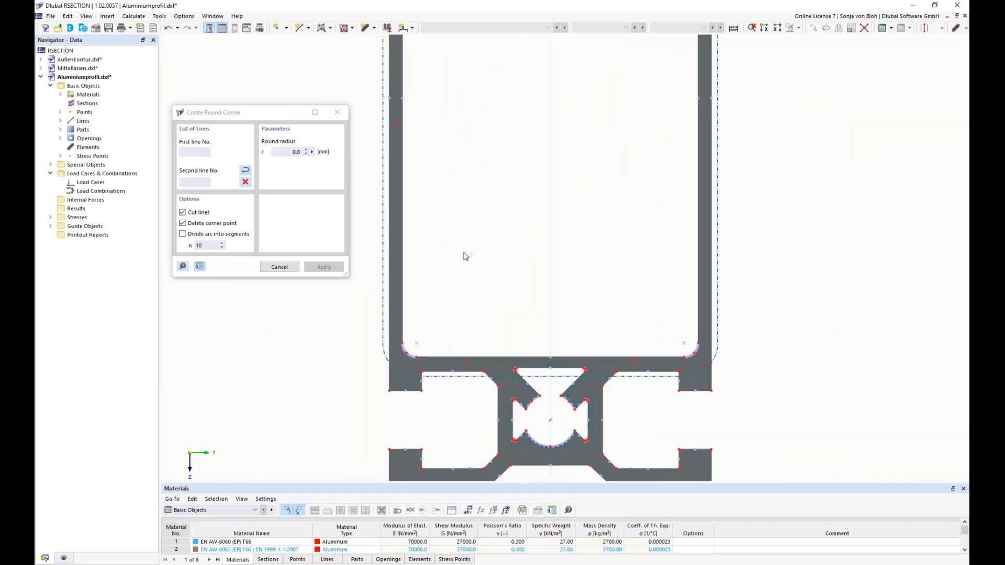
click(395, 85)
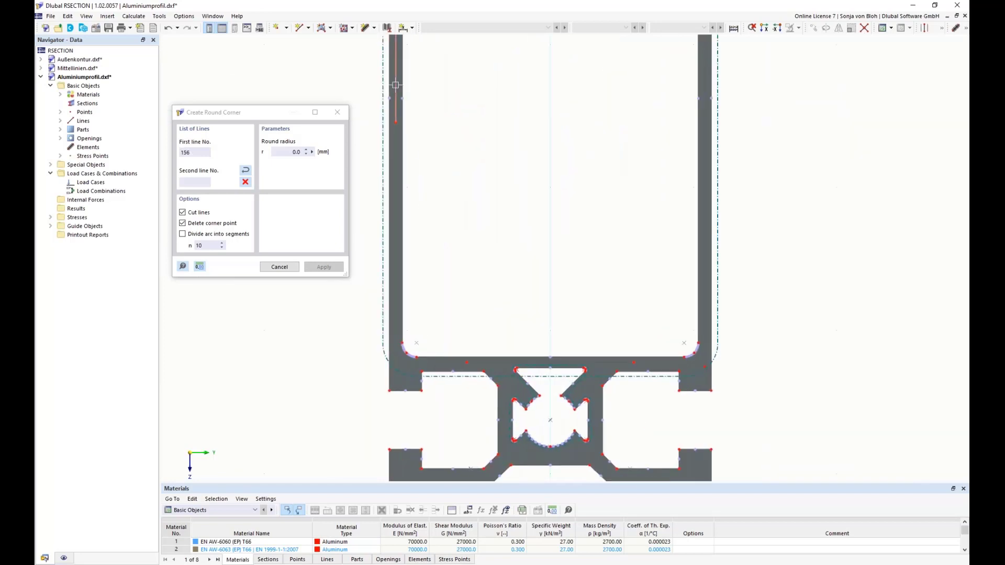
click(504, 362)
click(703, 320)
key(Escape)
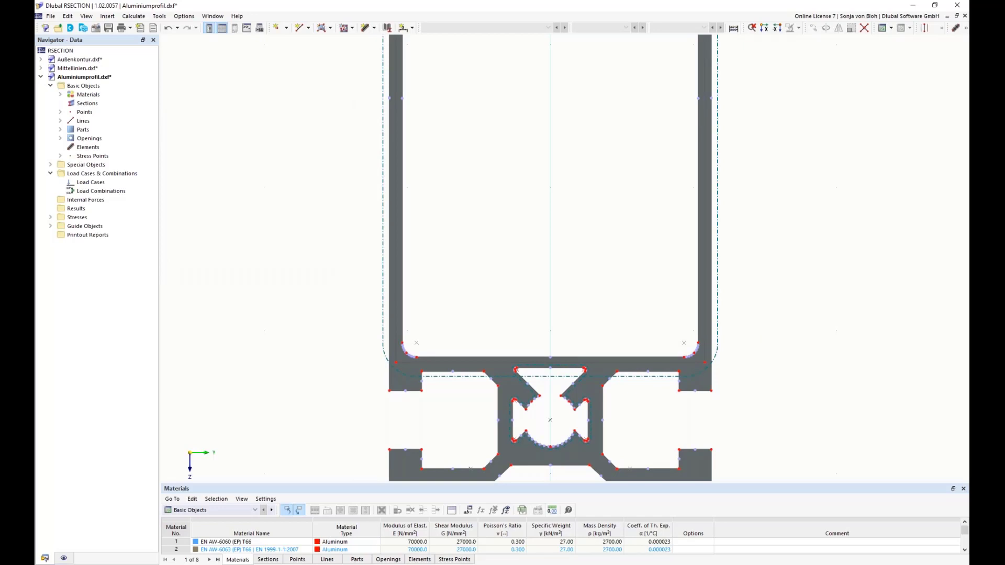
- Dimension the large chamber's upper wall thickness to the triangular opening with a linear Z-projection dimension, placed outside the profile at -6.2 mm offset
scroll(463, 132, down, 2)
scroll(498, 284, down, 1)
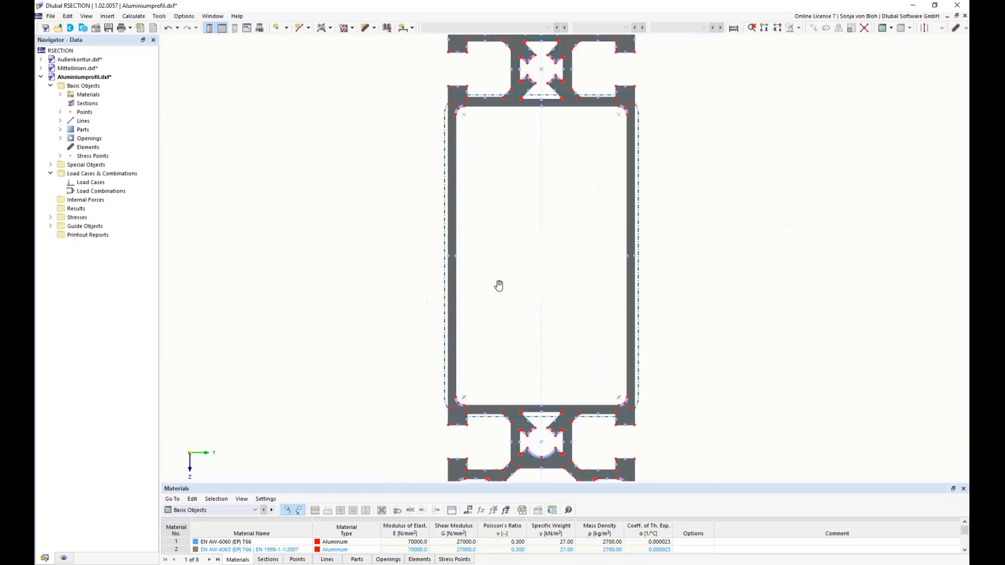
scroll(491, 141, up, 2)
scroll(491, 142, up, 1)
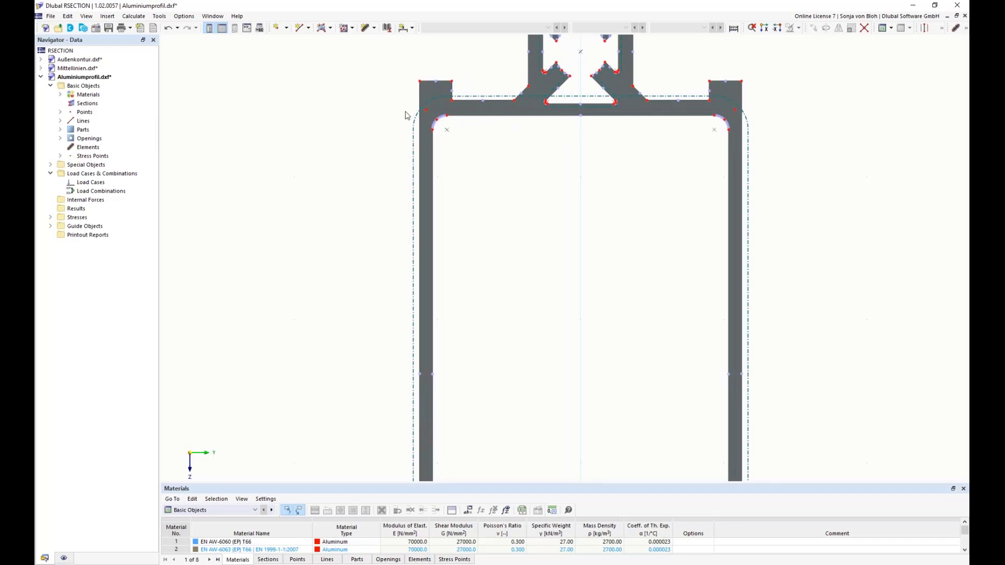
click(412, 28)
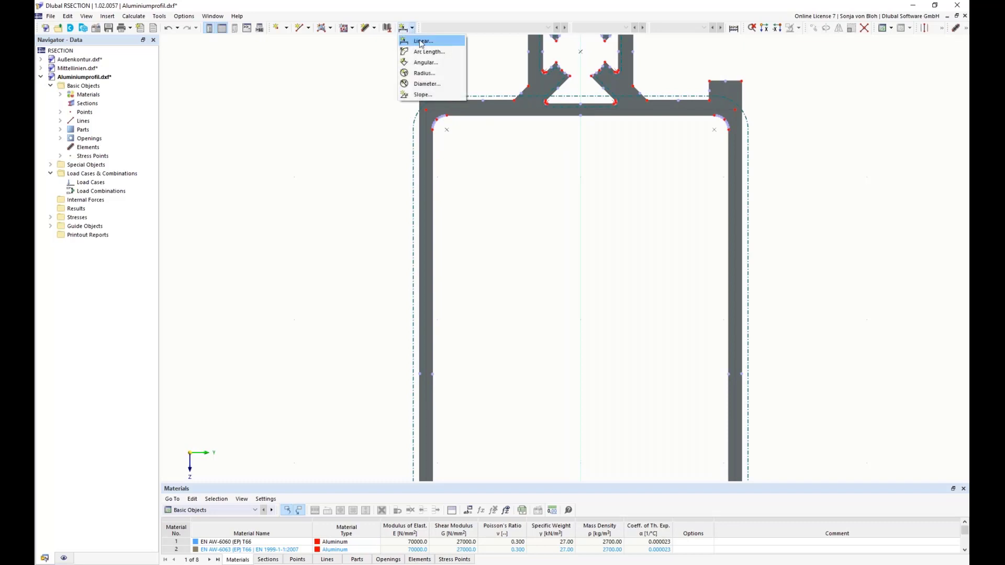
click(421, 42)
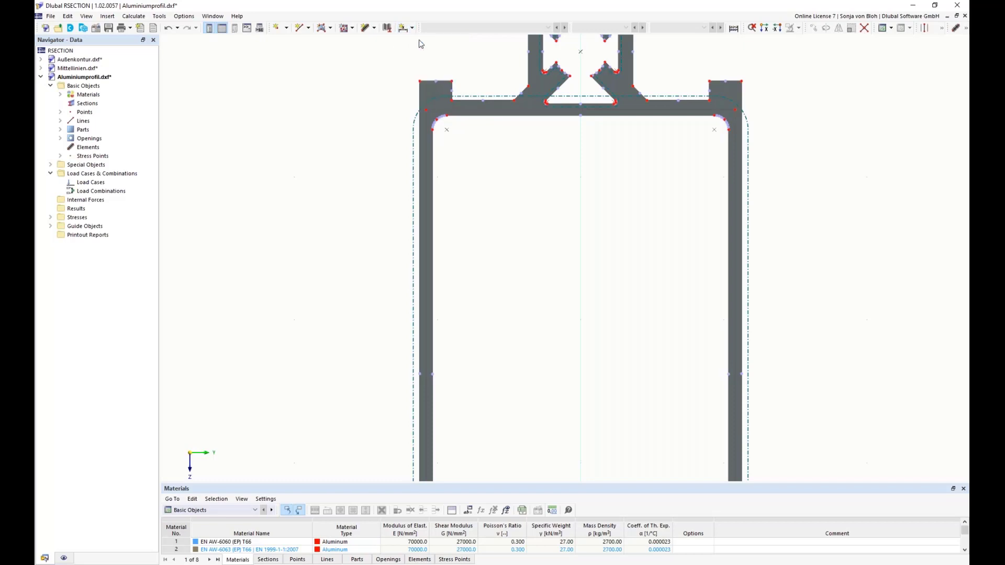
scroll(465, 110, up, 3)
scroll(675, 94, up, 3)
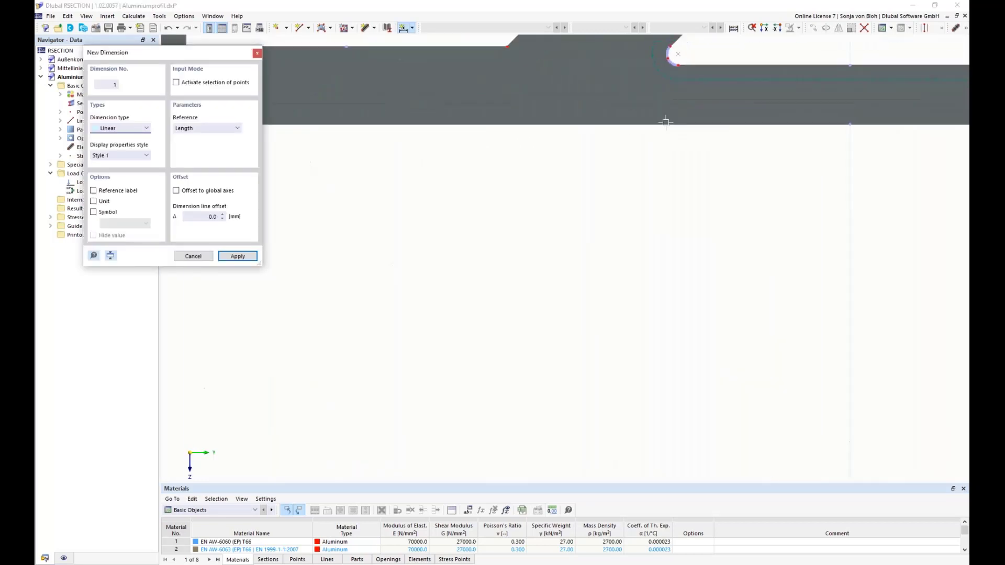
scroll(689, 60, up, 2)
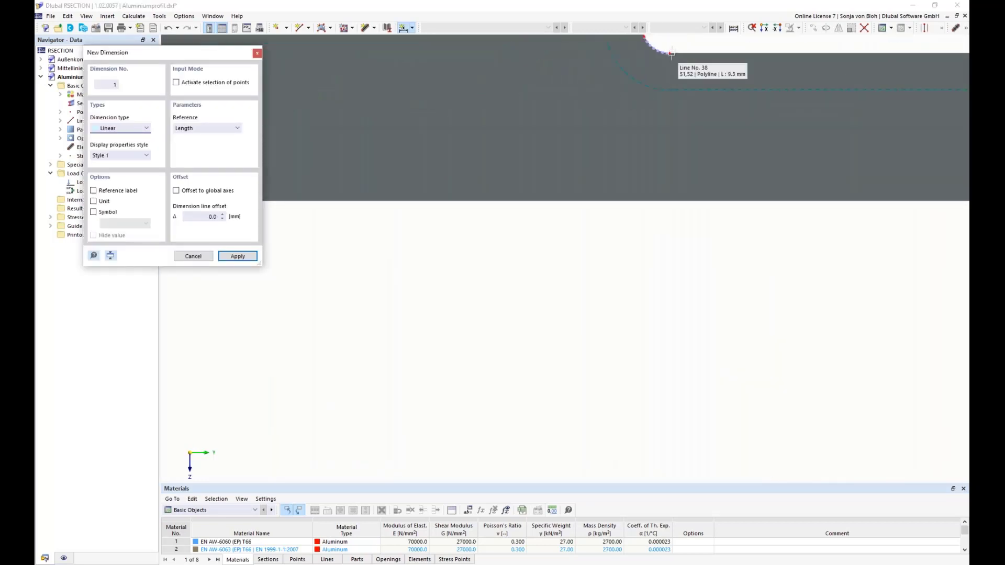
click(673, 54)
key(Escape)
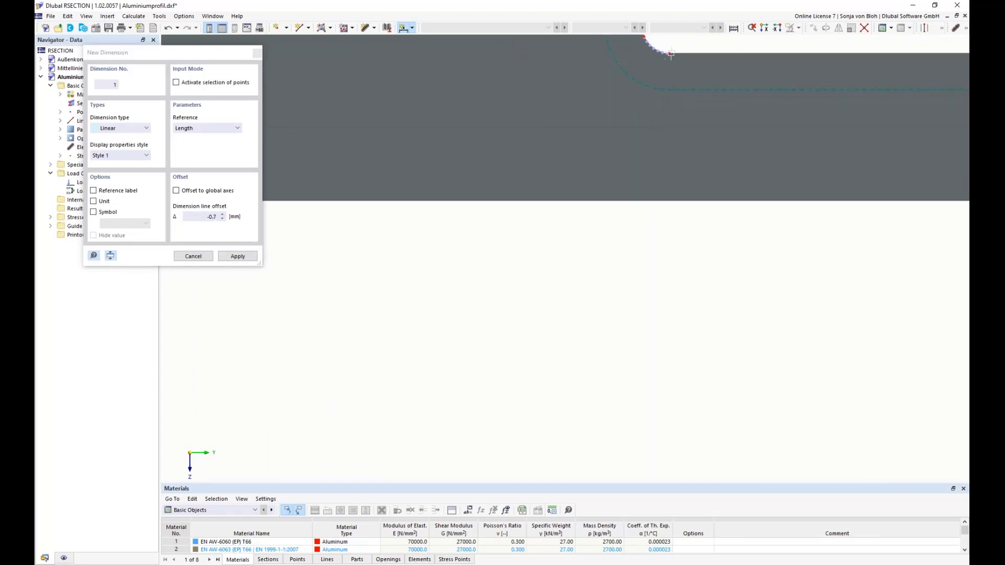
scroll(675, 94, down, 5)
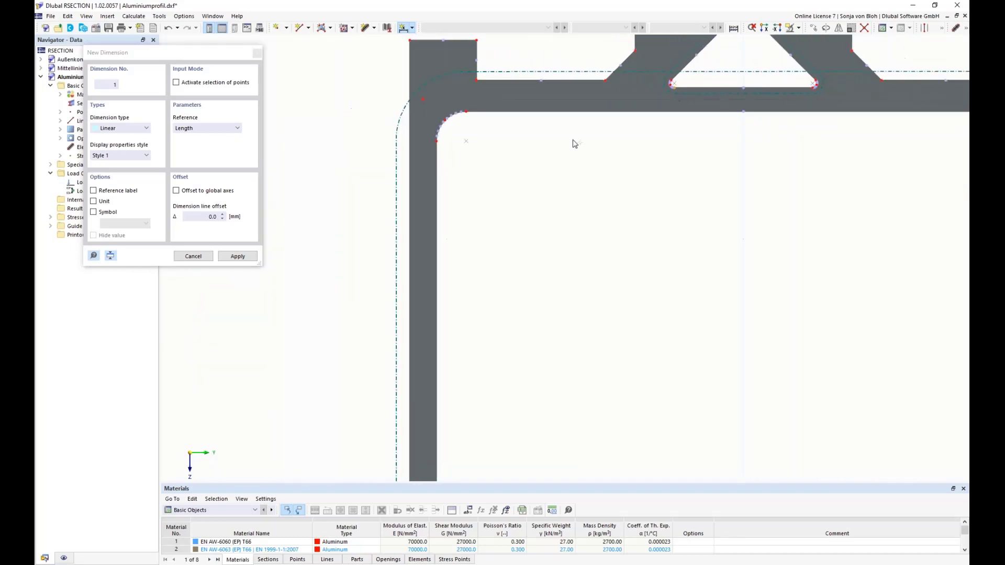
scroll(490, 114, up, 1)
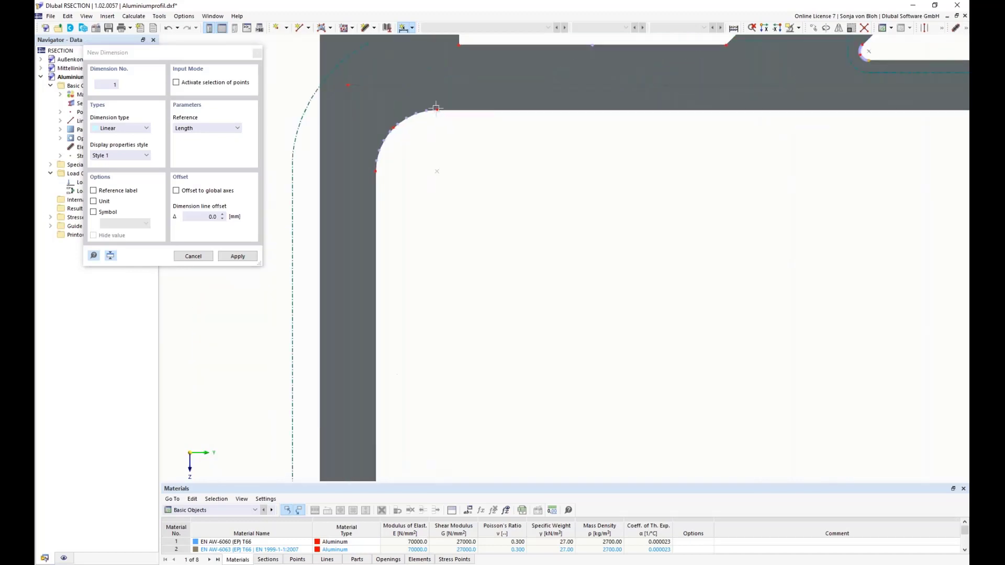
click(435, 109)
click(867, 67)
click(207, 129)
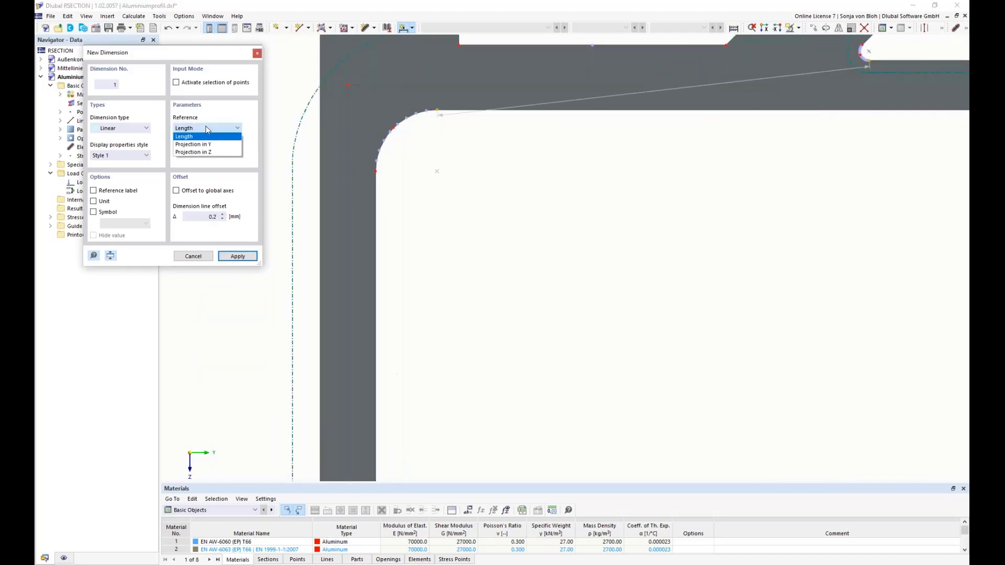
click(193, 152)
scroll(326, 127, down, 2)
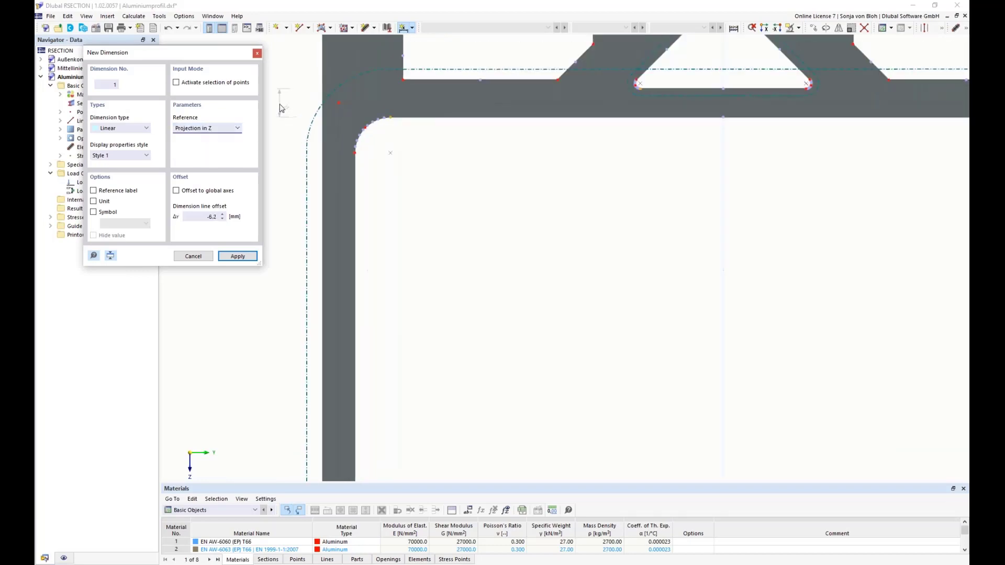
click(286, 114)
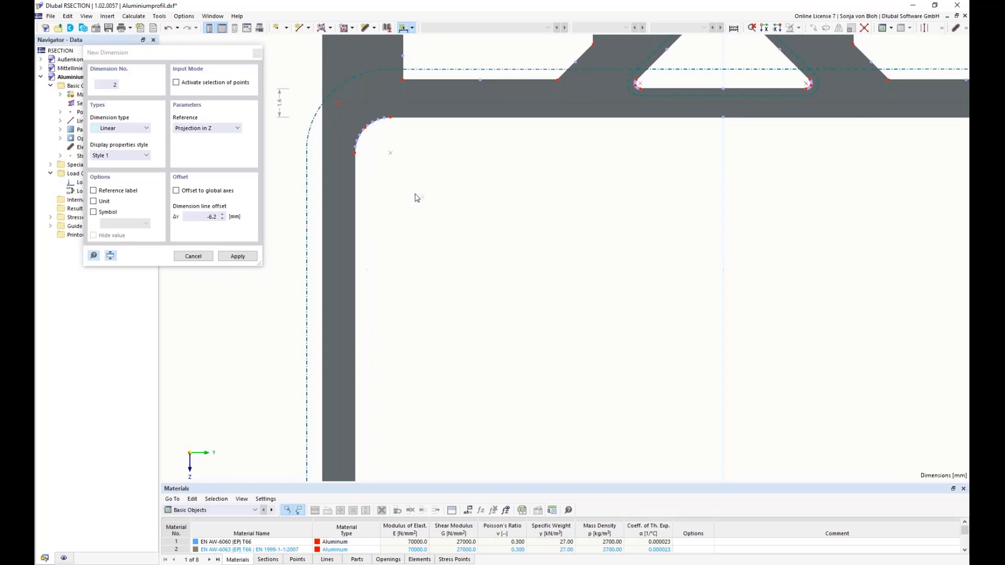
- Dimension the large chamber's left side wall thickness with a linear Y-projection dimension, placed above the profile flange at -1.4 mm offset
scroll(431, 220, down, 2)
scroll(372, 134, up, 2)
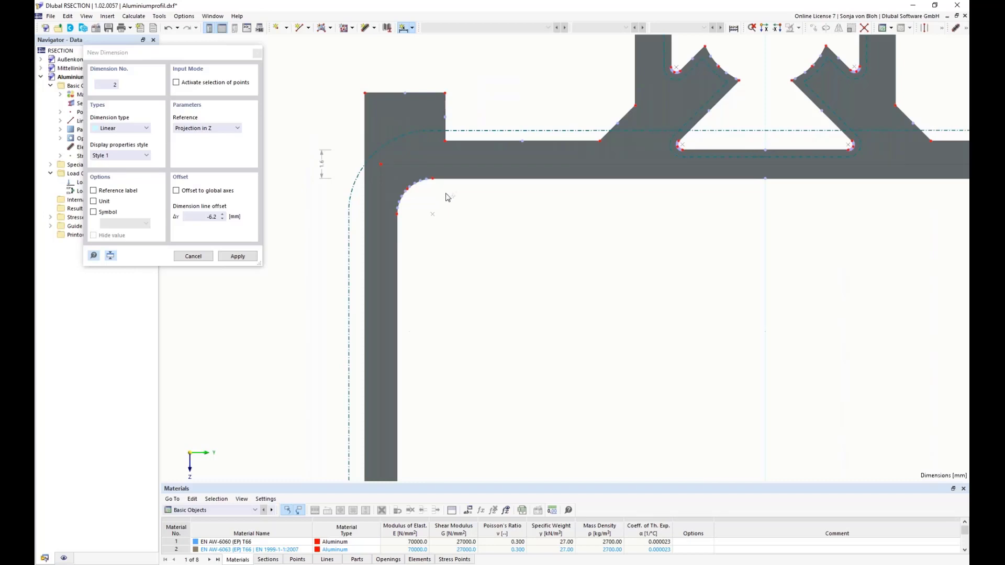
click(396, 214)
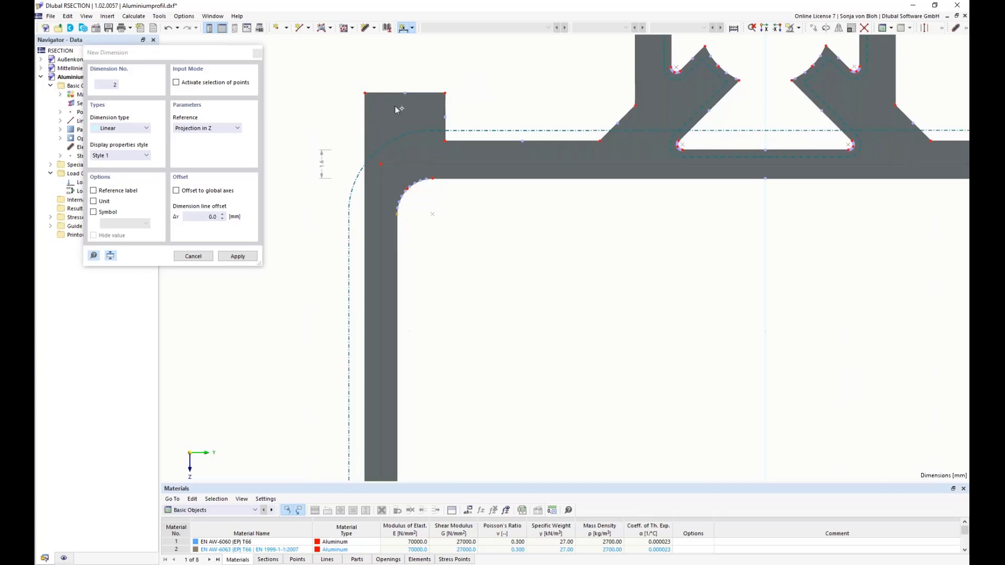
click(365, 92)
click(207, 128)
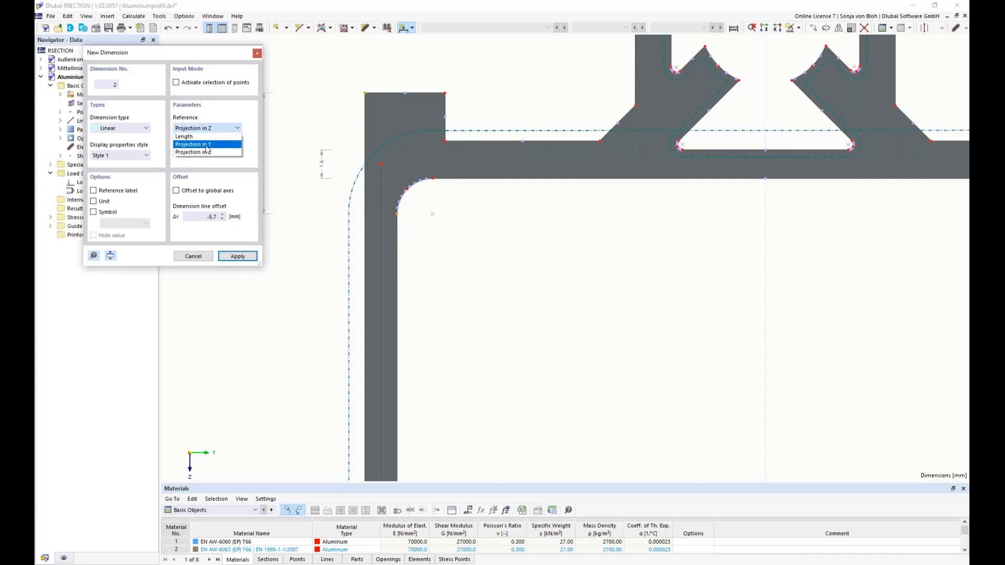
click(208, 144)
click(379, 71)
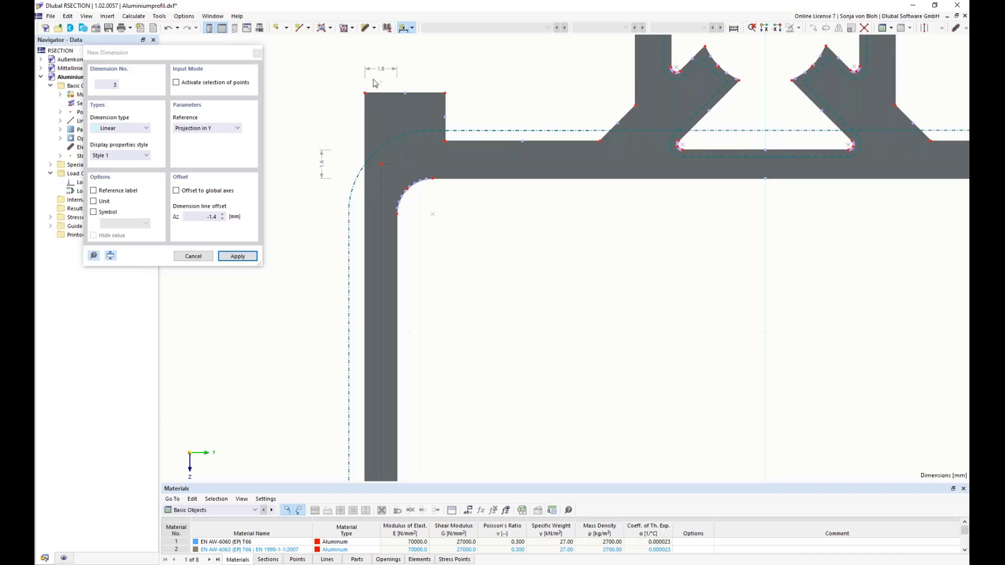
- Dimension the large chamber's lower wall thickness to the triangular opening using Projection in Z, at -8.7 mm offset, and finish dimensioning
scroll(373, 81, down, 3)
middle_drag(457, 356, 454, 169)
scroll(484, 406, up, 7)
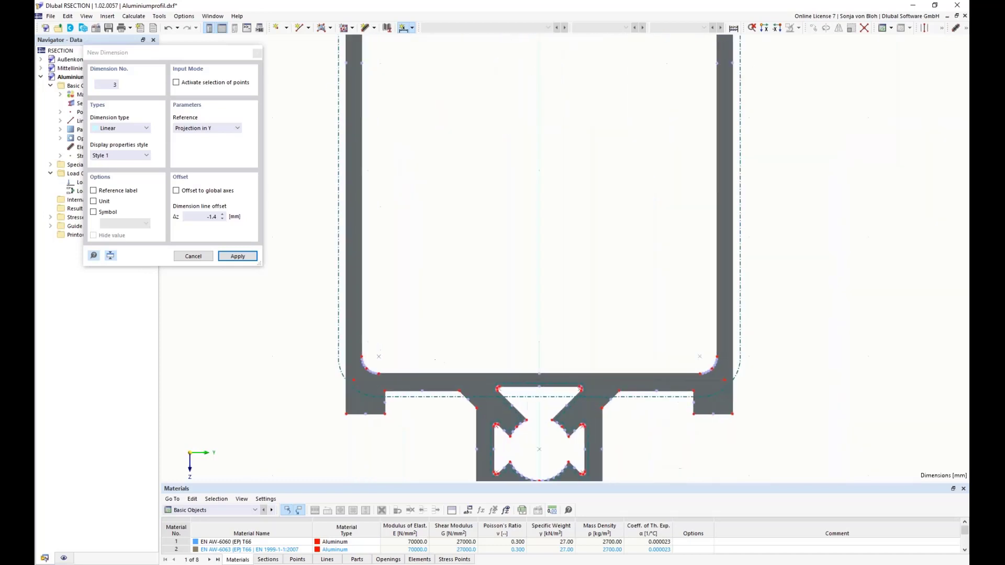
scroll(499, 372, up, 2)
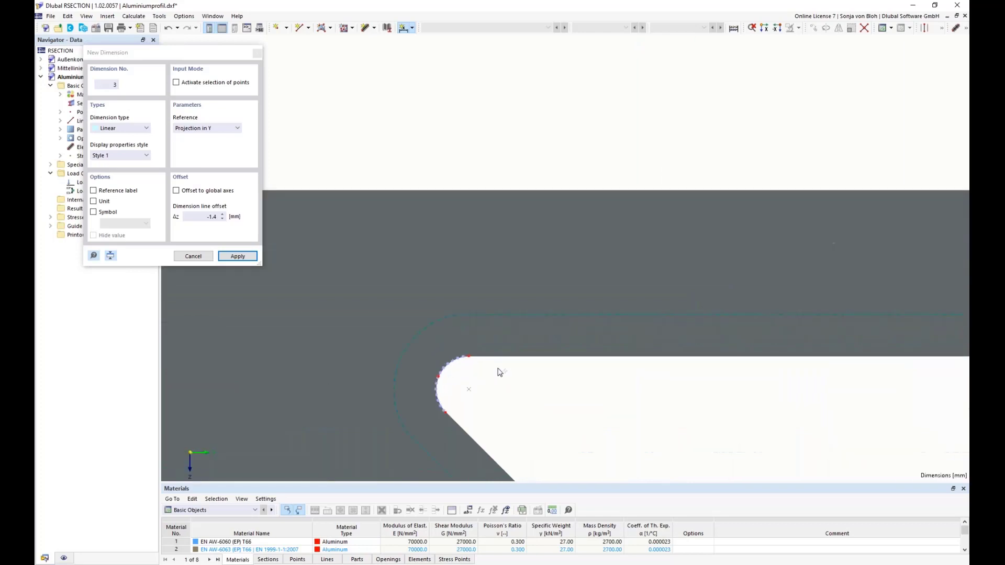
scroll(583, 331, down, 5)
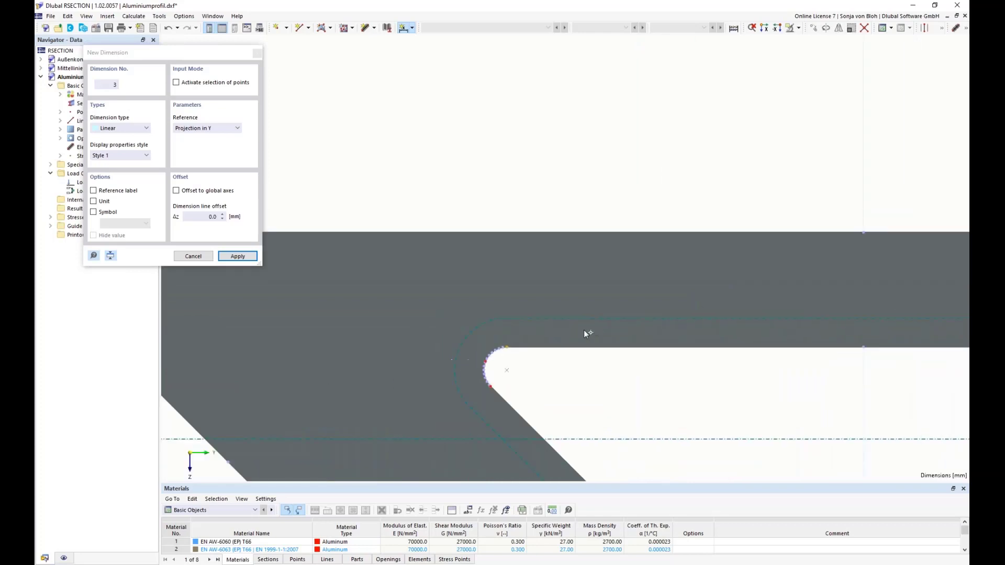
scroll(583, 335, down, 3)
scroll(381, 329, up, 4)
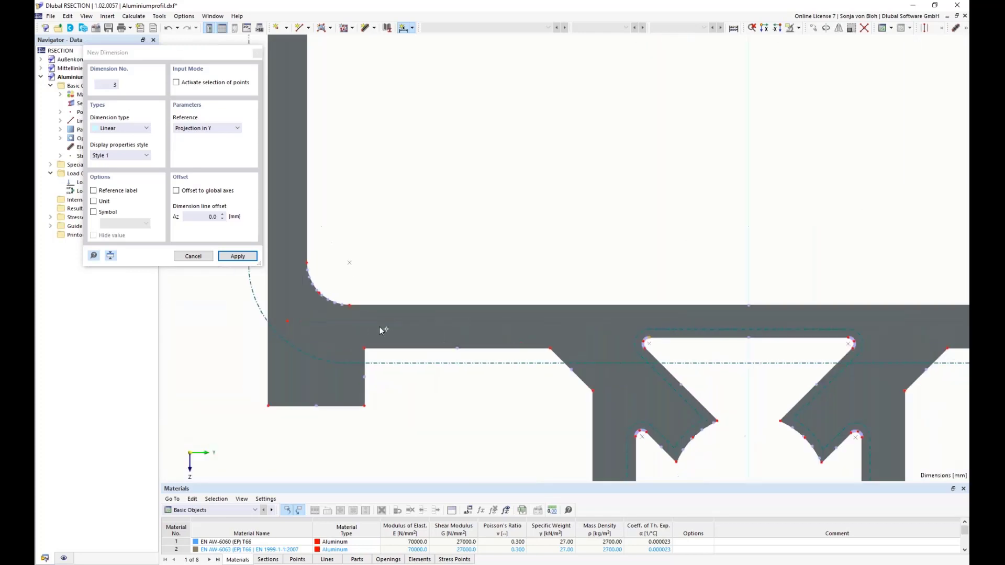
click(349, 306)
click(349, 216)
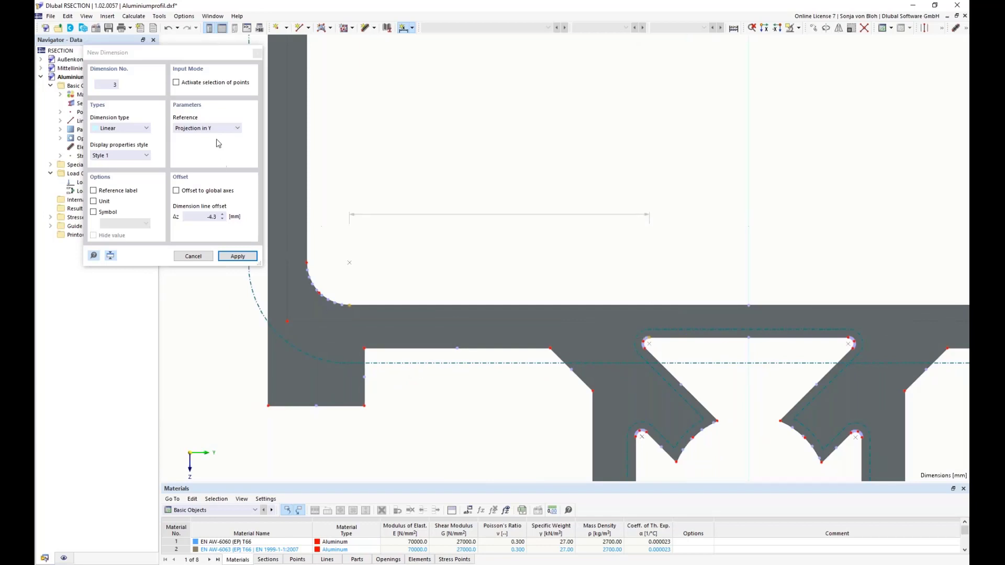
click(218, 129)
click(193, 152)
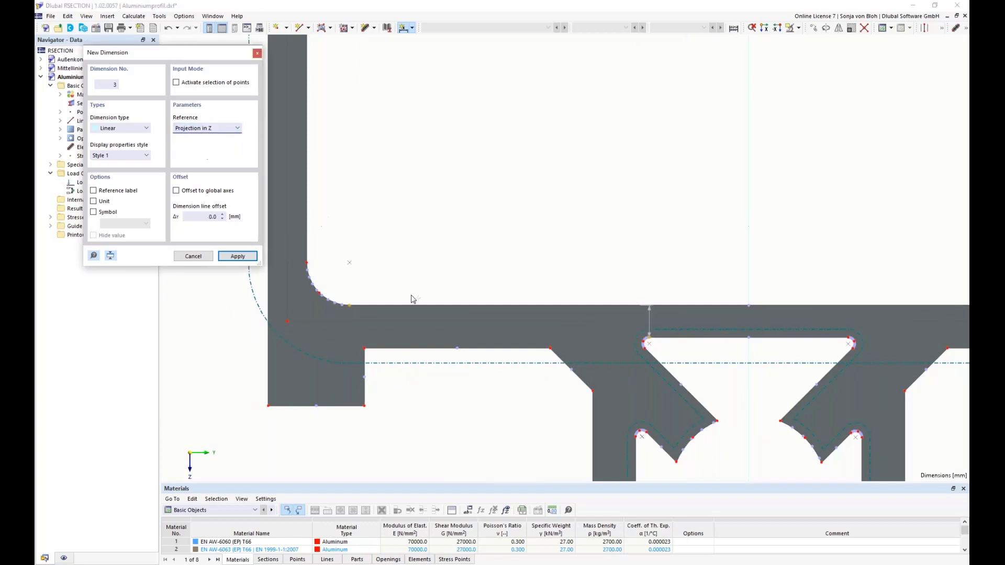
scroll(366, 309, down, 3)
click(325, 304)
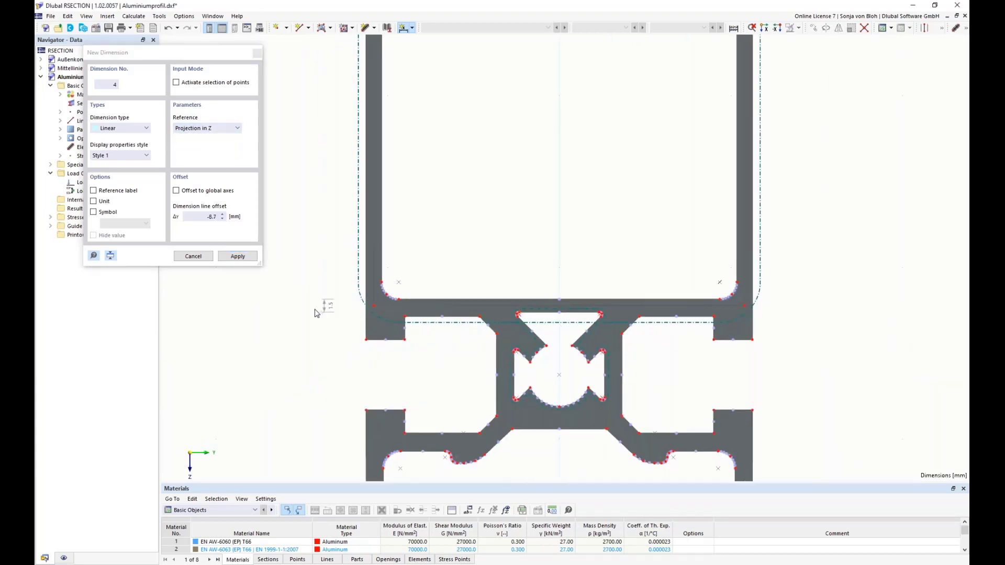
scroll(316, 309, up, 2)
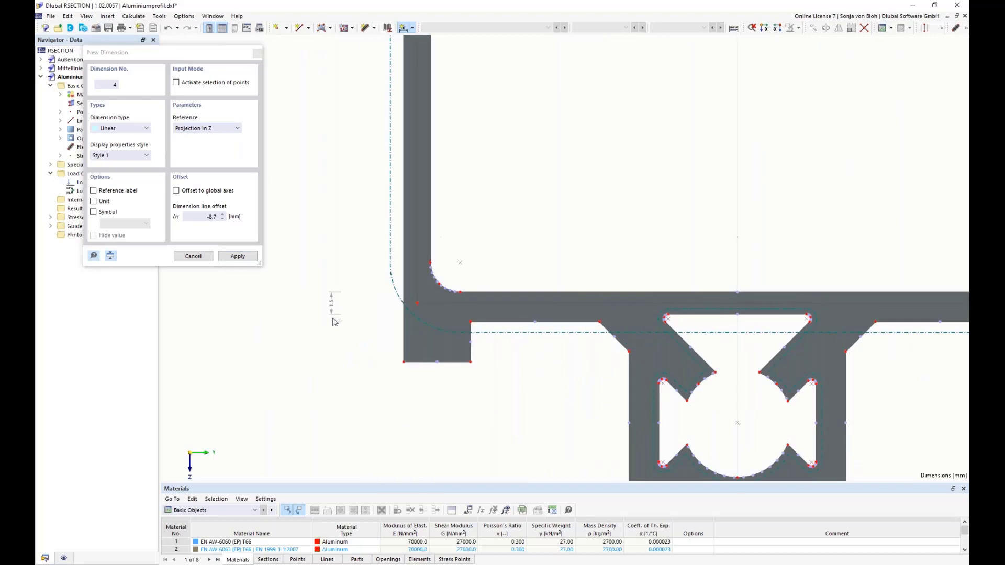
key(Escape)
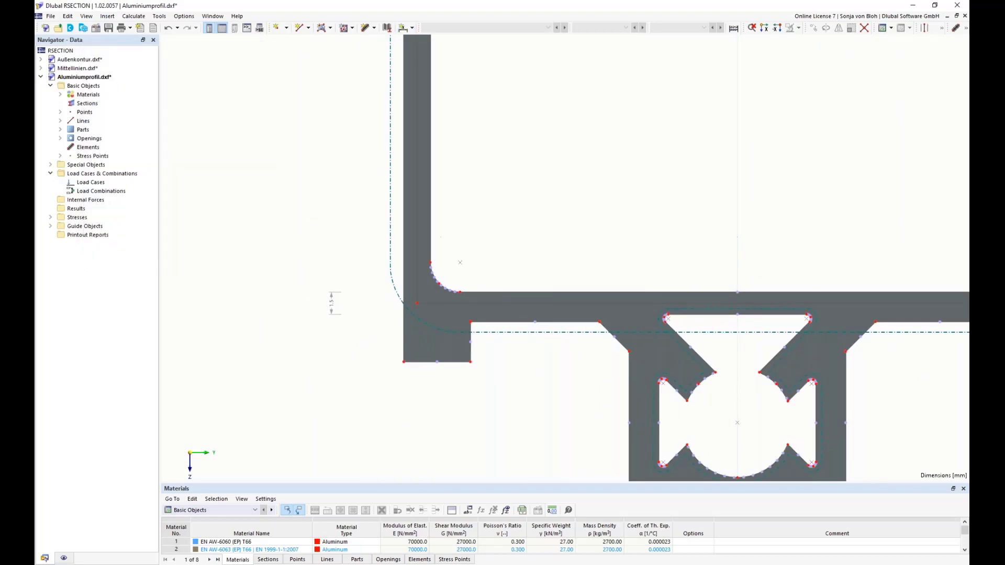
- Create 1.8 mm thick elements of EN AW-6060 (EP) T66 on both vertical center lines of the large chamber
scroll(316, 250, down, 5)
middle_drag(286, 188, 299, 231)
scroll(309, 225, down, 4)
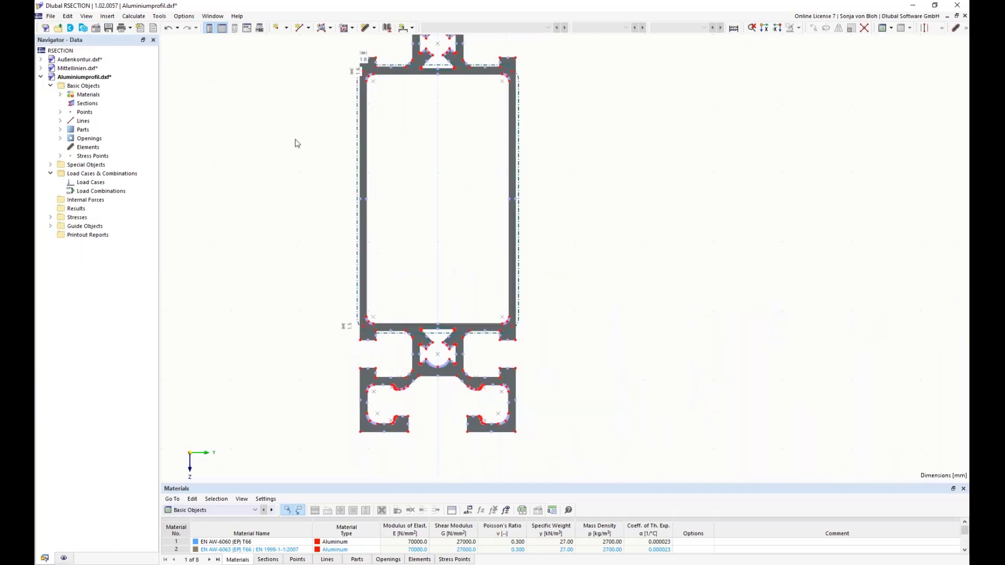
scroll(329, 153, up, 3)
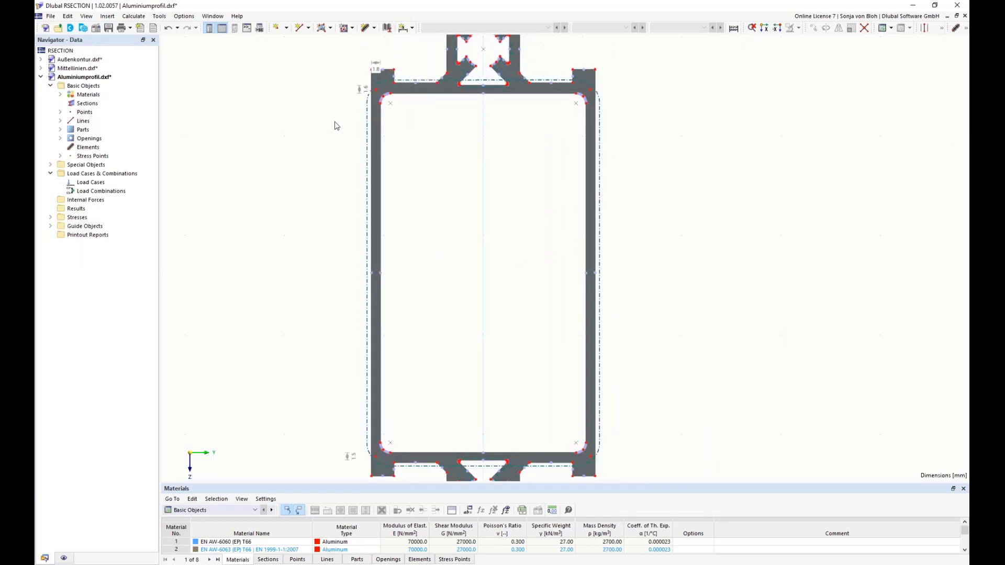
click(69, 16)
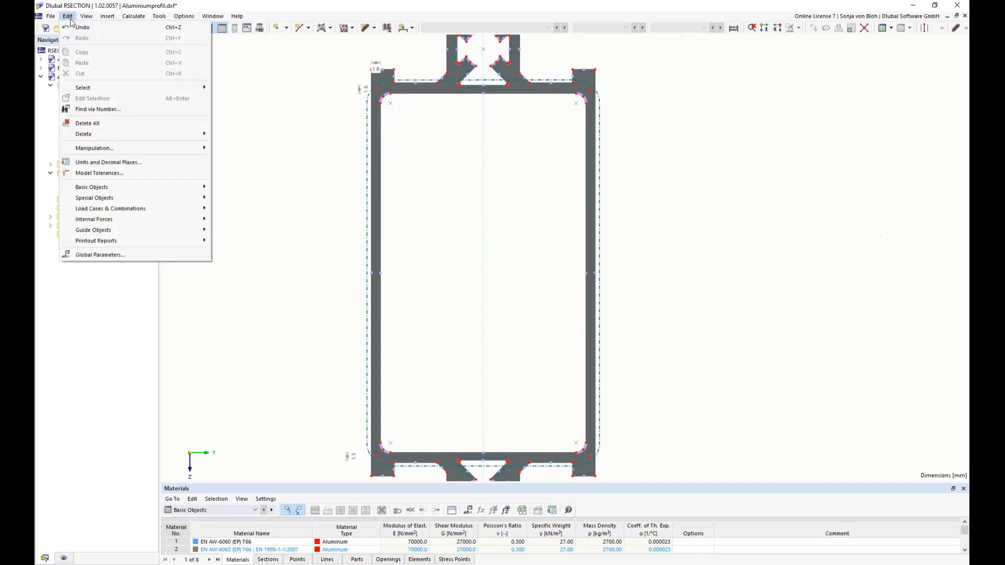
mouse_move(90, 150)
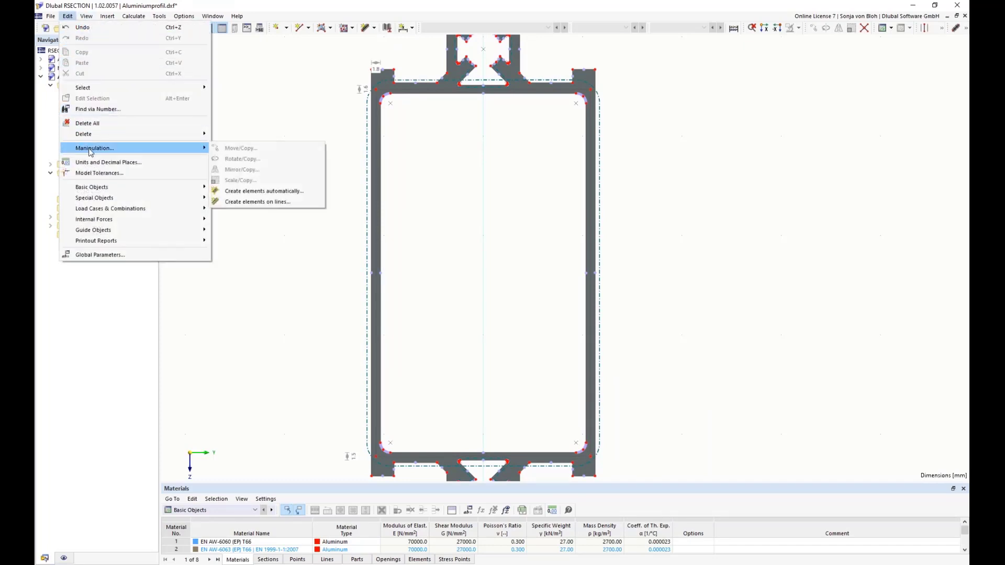
click(263, 203)
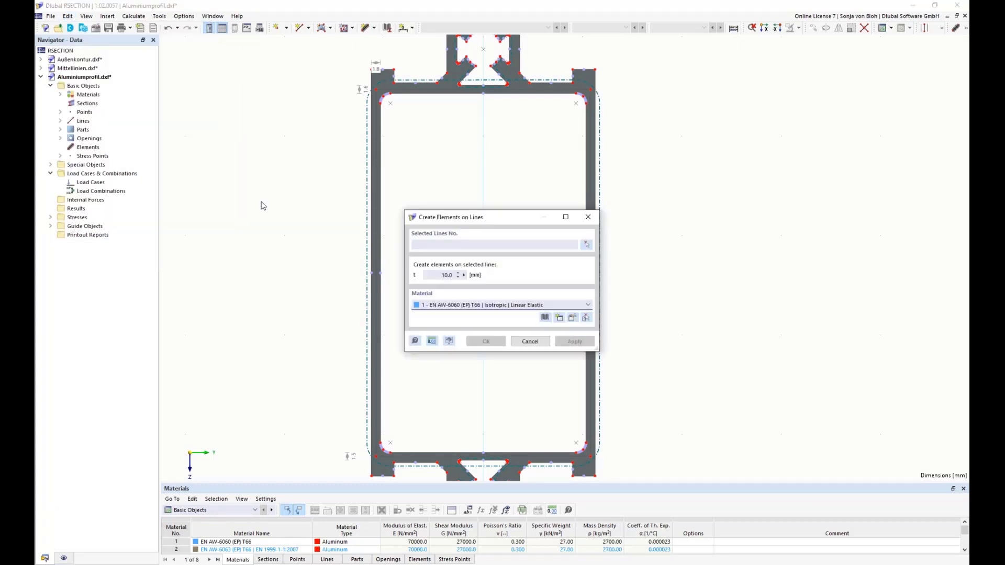
drag(463, 219, 288, 147)
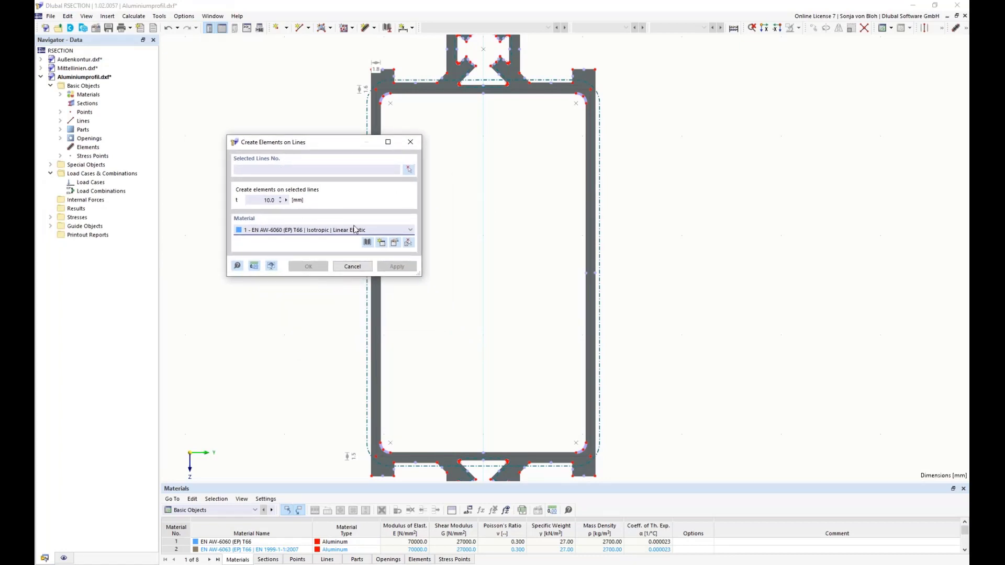
double_click(269, 200)
text(1,8)
click(409, 170)
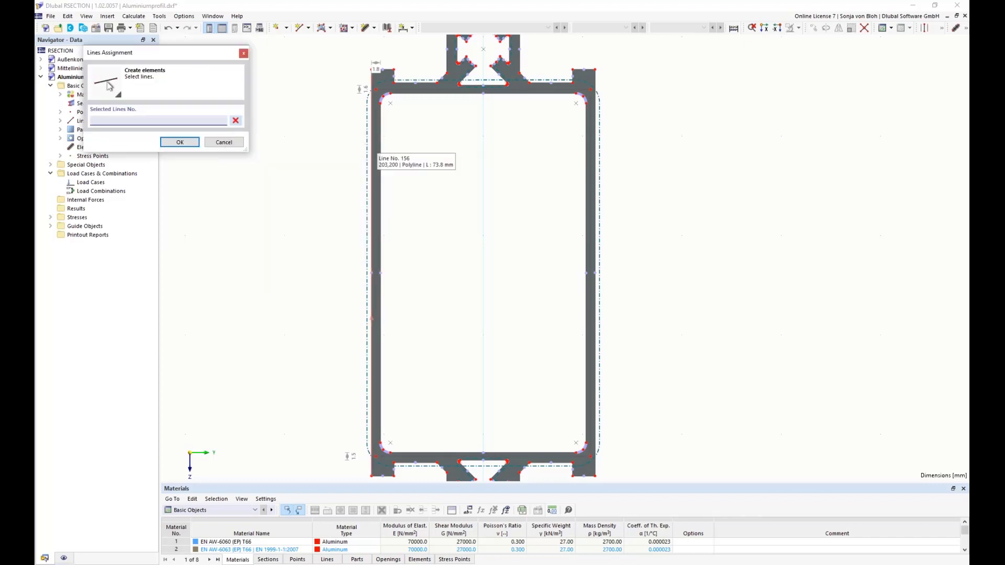
click(376, 152)
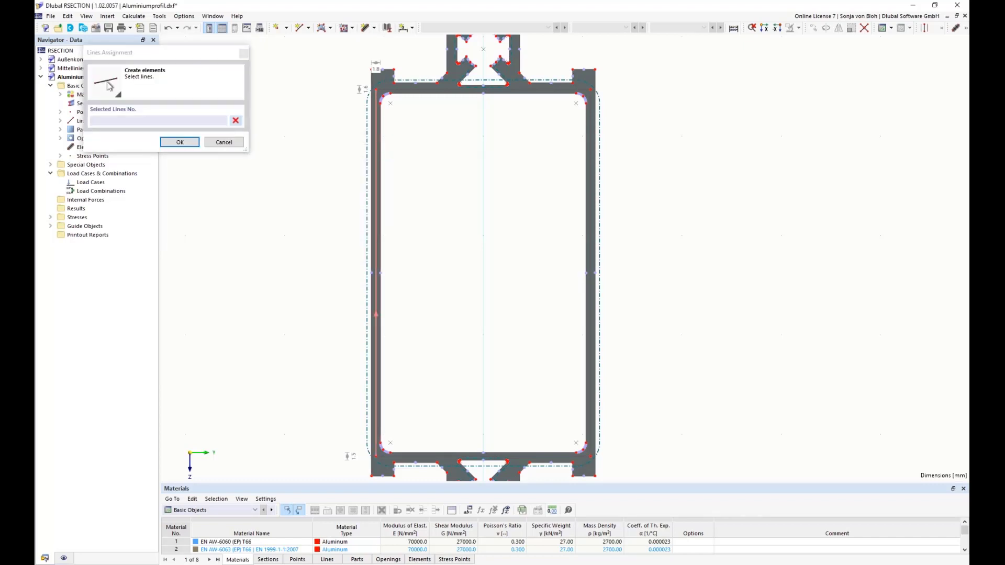
click(589, 178)
click(192, 144)
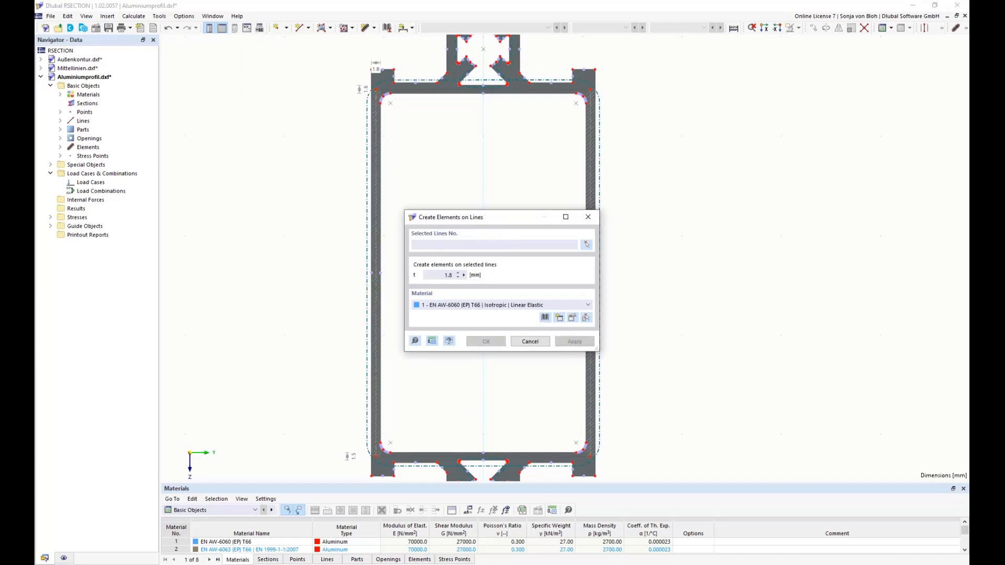
- Create a 1.6 mm thick element of EN AW-6060 (EP) T66 on the large chamber's upper horizontal center line
drag(443, 279, 476, 278)
text(1.6)
click(587, 245)
scroll(476, 102, up, 2)
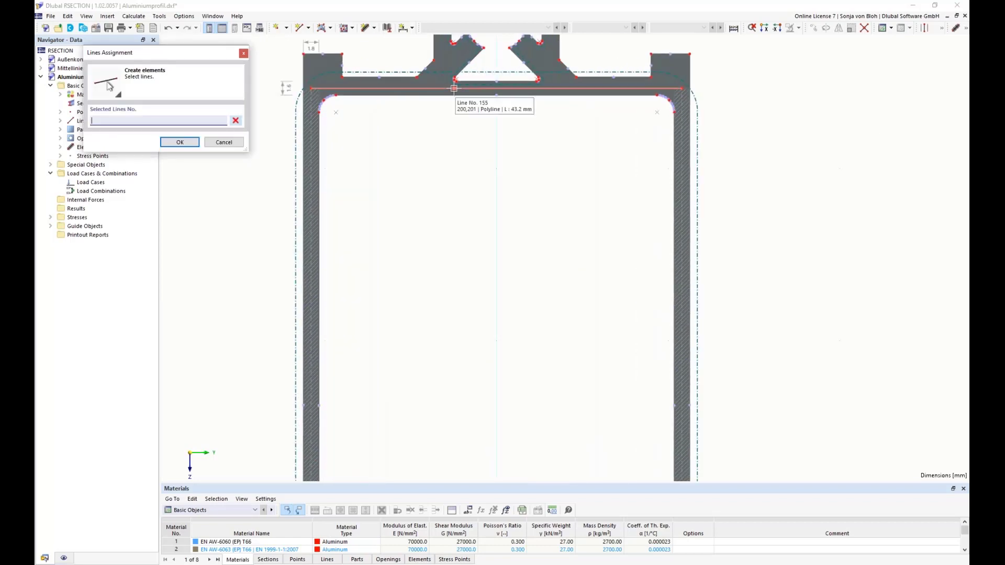
click(453, 88)
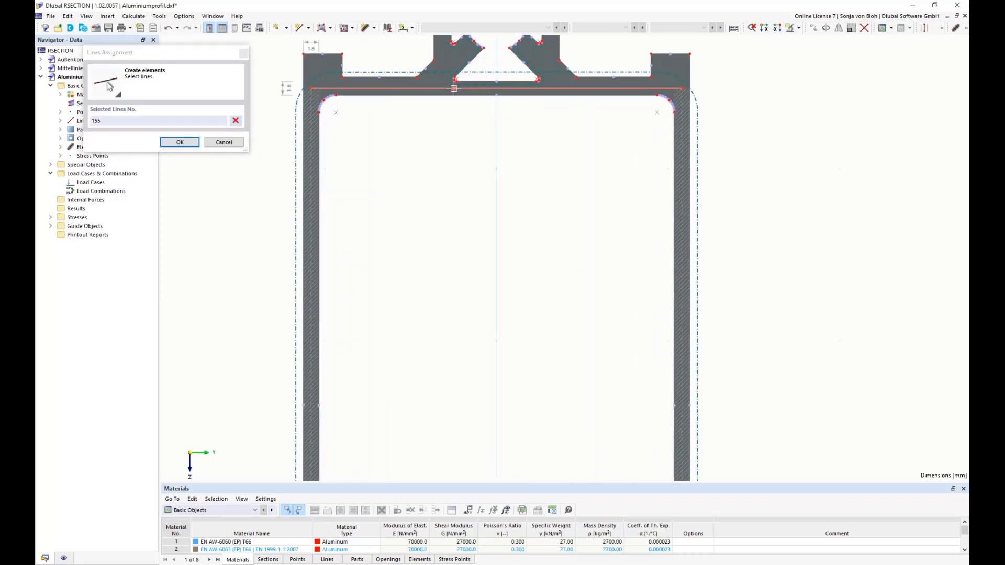
click(180, 143)
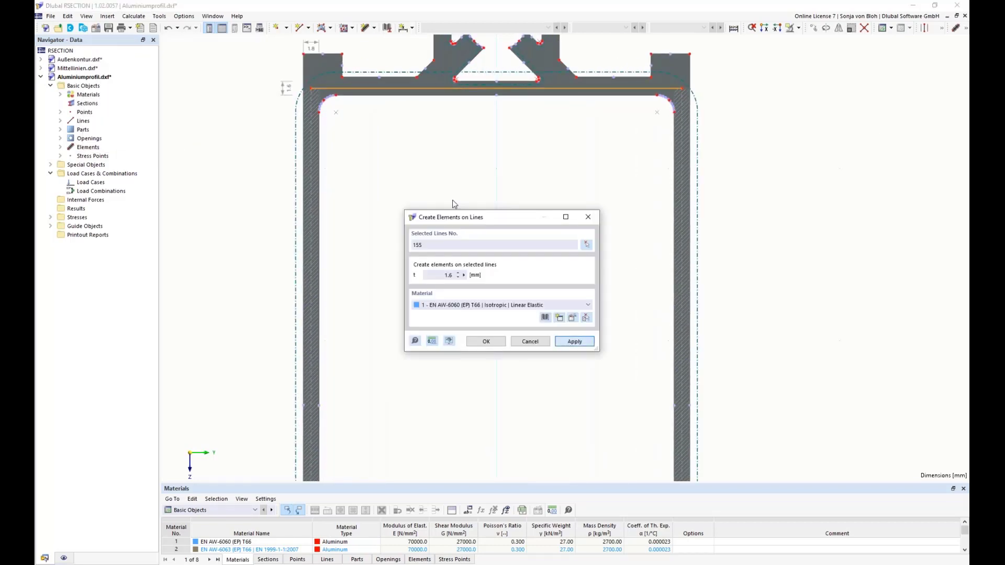
key(Return)
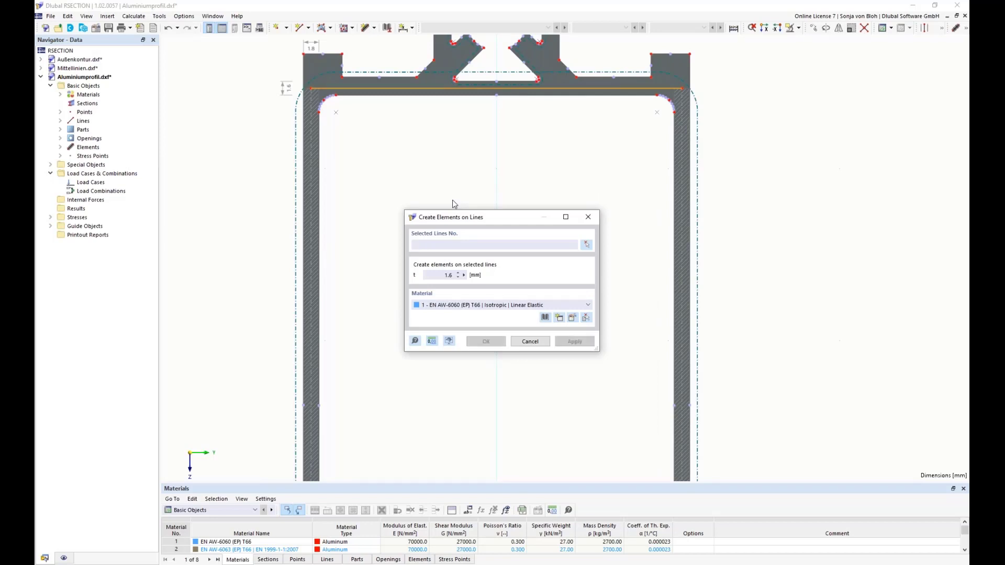
- Create a 1.5 mm thick element of EN AW-6060 (EP) T66 on the large chamber's lower horizontal center line and finish creating elements
double_click(439, 278)
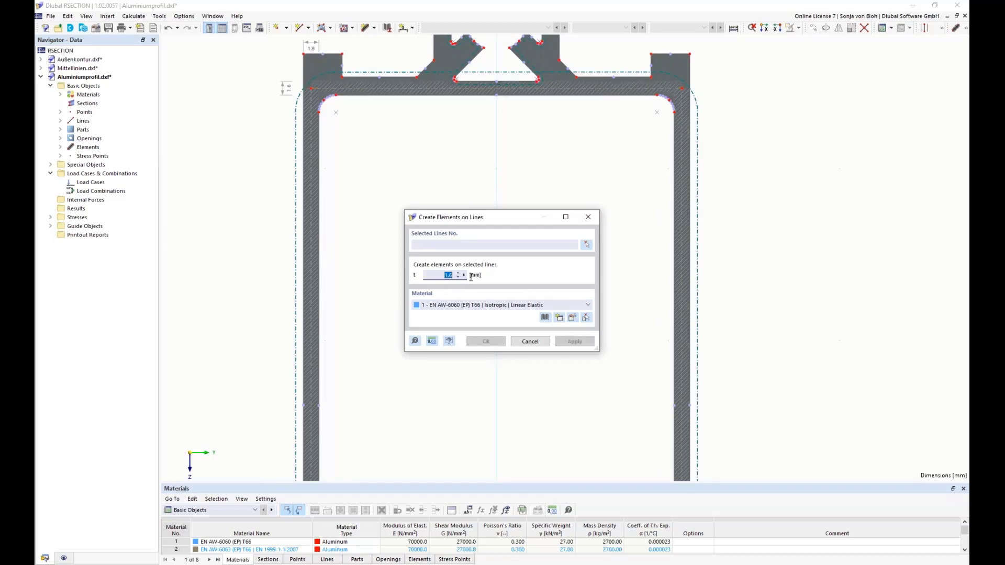
text(1,5)
click(586, 244)
scroll(490, 243, down, 3)
middle_drag(500, 331, 512, 220)
scroll(480, 334, up, 3)
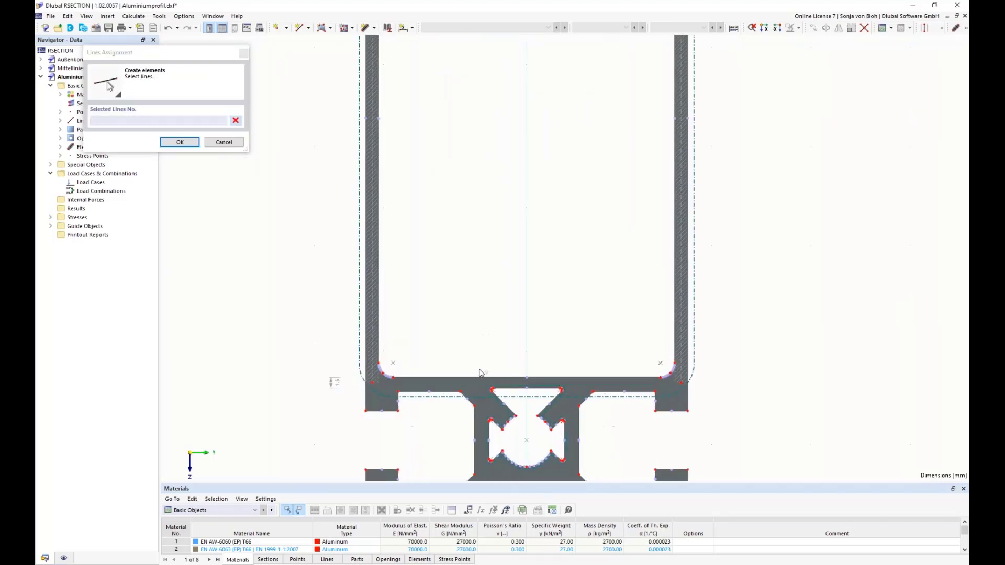
click(473, 383)
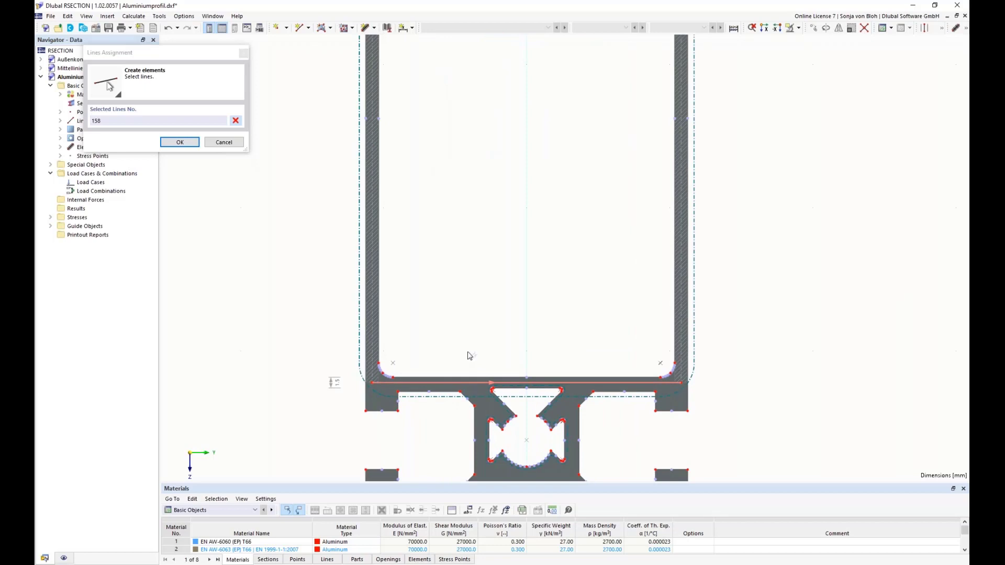
click(179, 142)
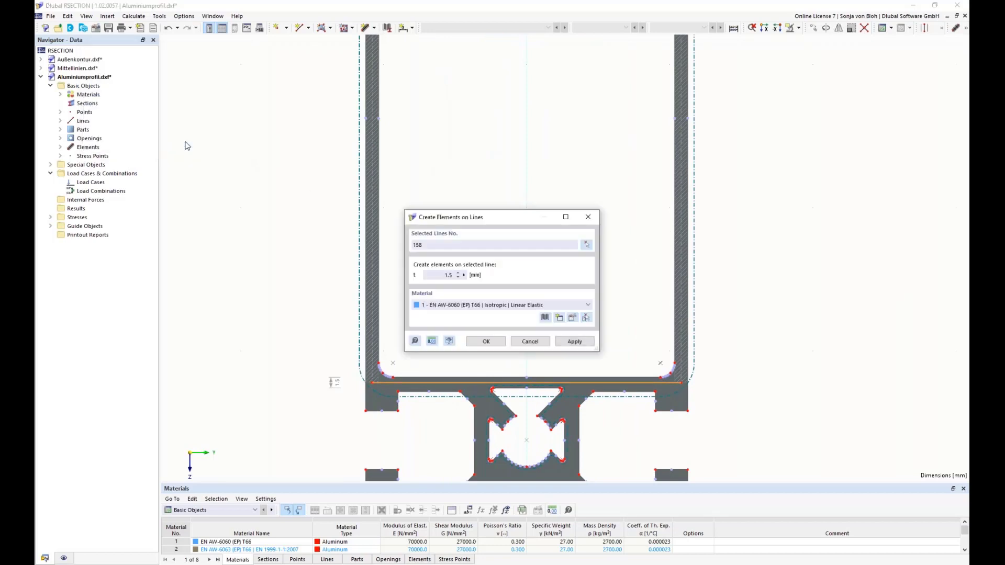
click(485, 343)
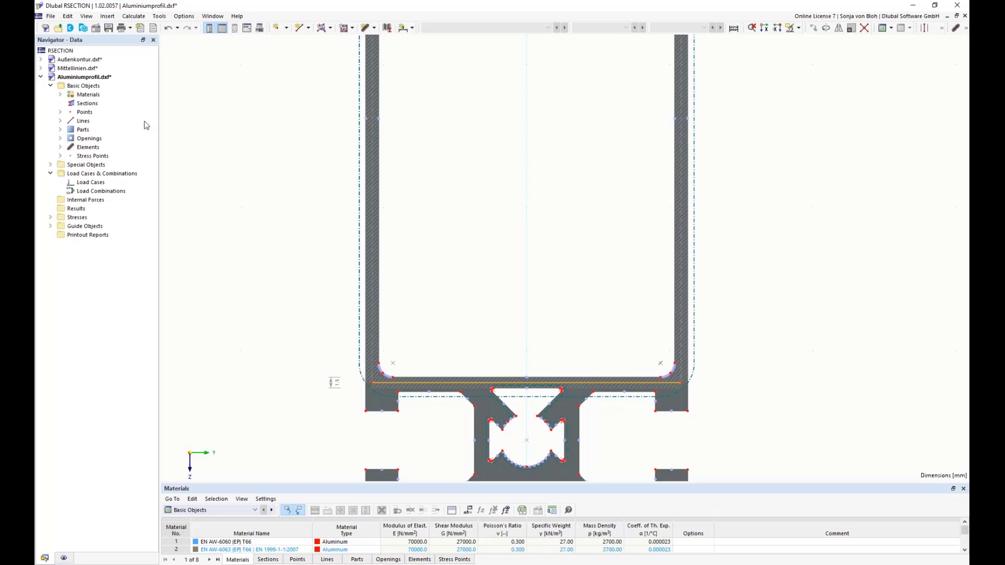
- Activate the Effective / Steel / Aluminum section option in the model's base data with the standard EN 1999-1-1 (Aluminum)
right_click(96, 89)
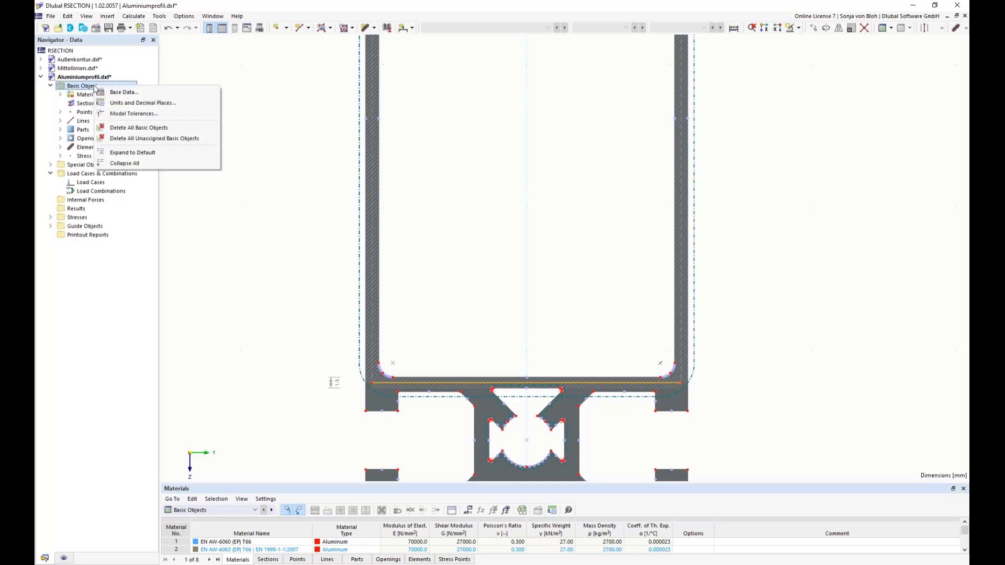
click(126, 95)
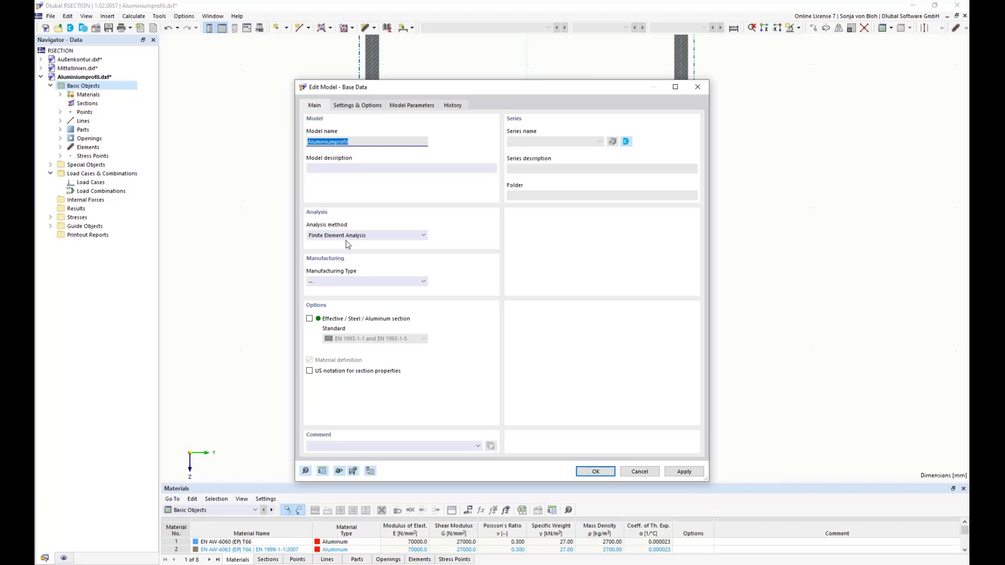
click(311, 321)
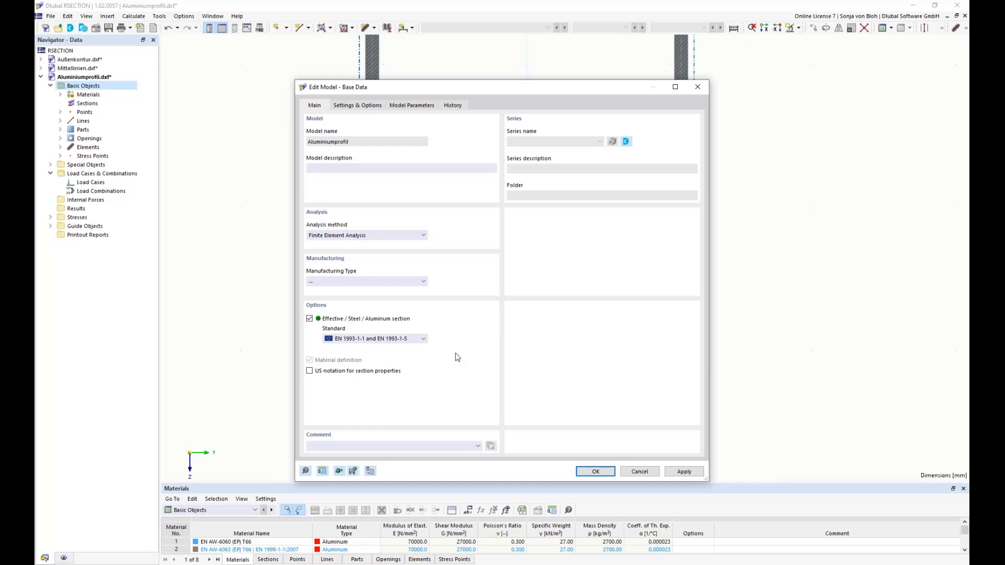
click(424, 339)
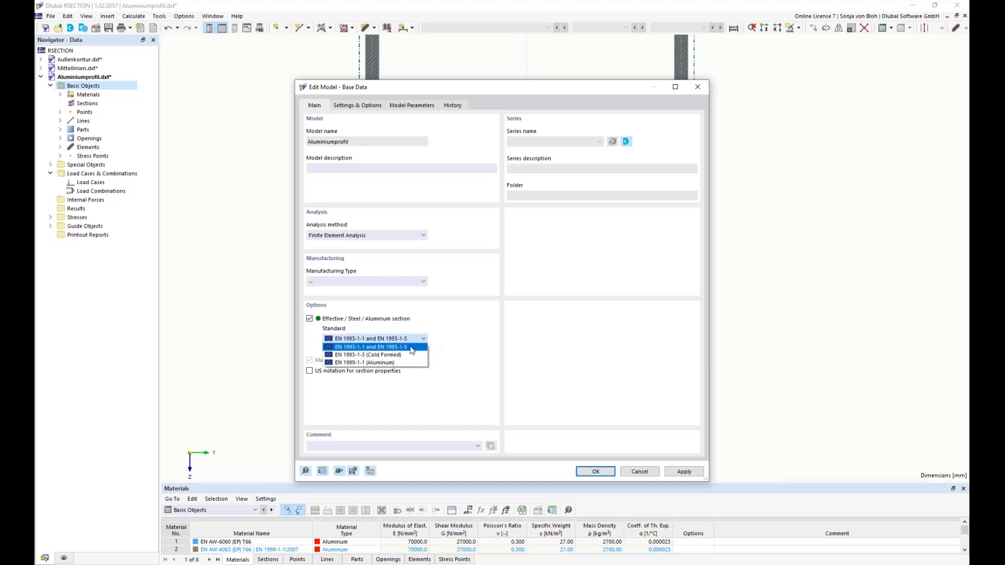
click(390, 363)
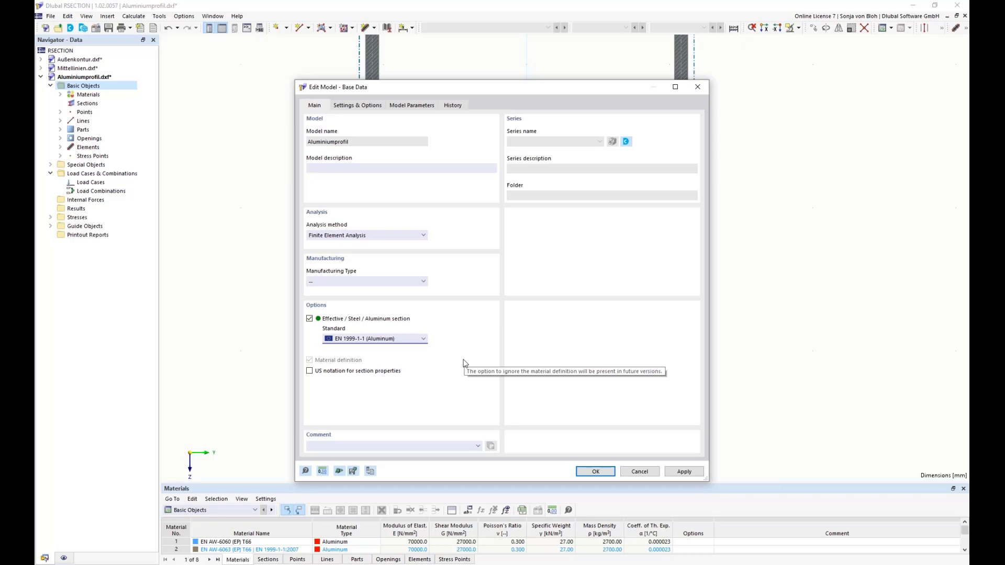
- Set the effective section analysis to neglect bending moments due to the shift of the centroid and apply the base data
click(365, 108)
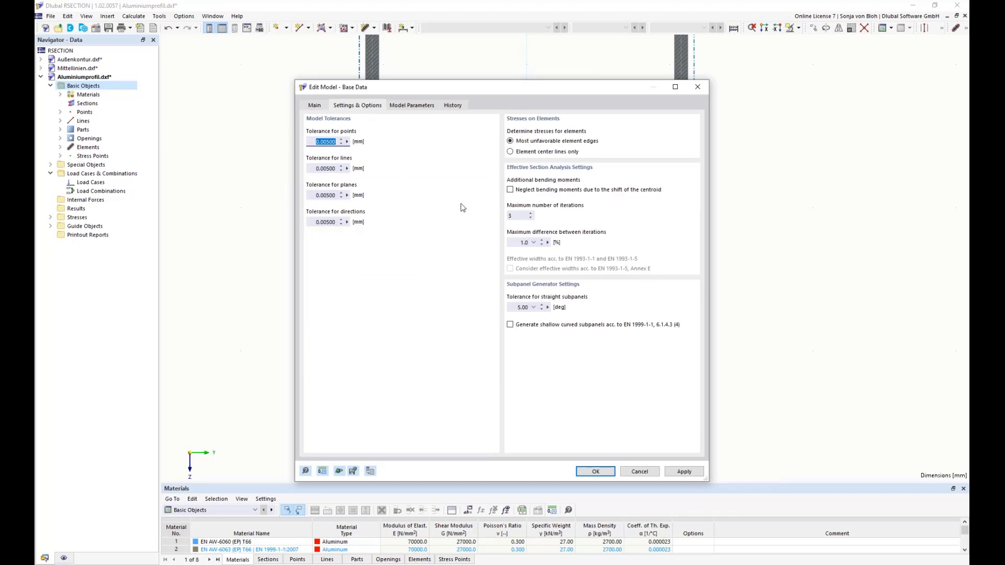
click(510, 190)
click(596, 471)
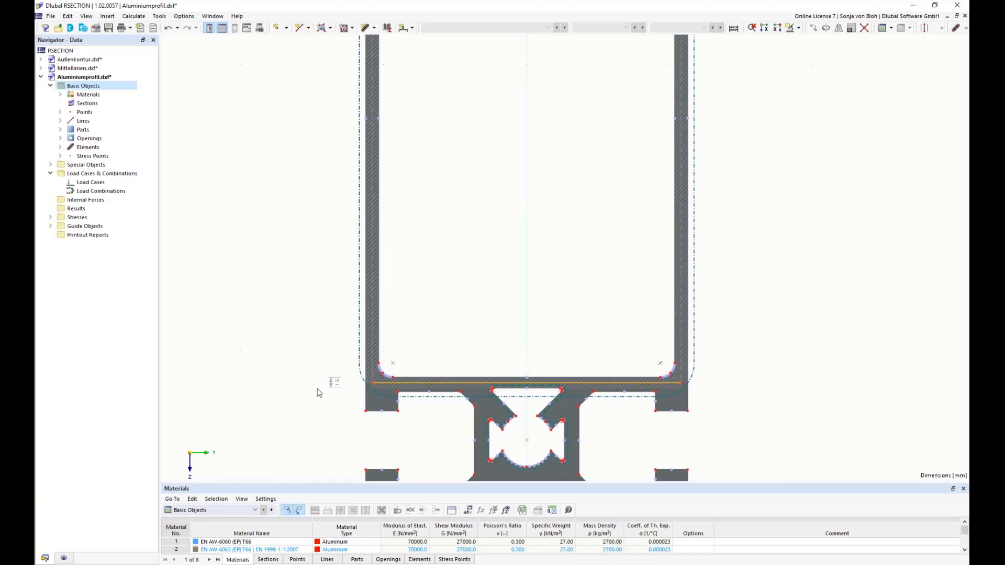
- Create a new load case LC1 named N with the Permanent action category
right_click(95, 185)
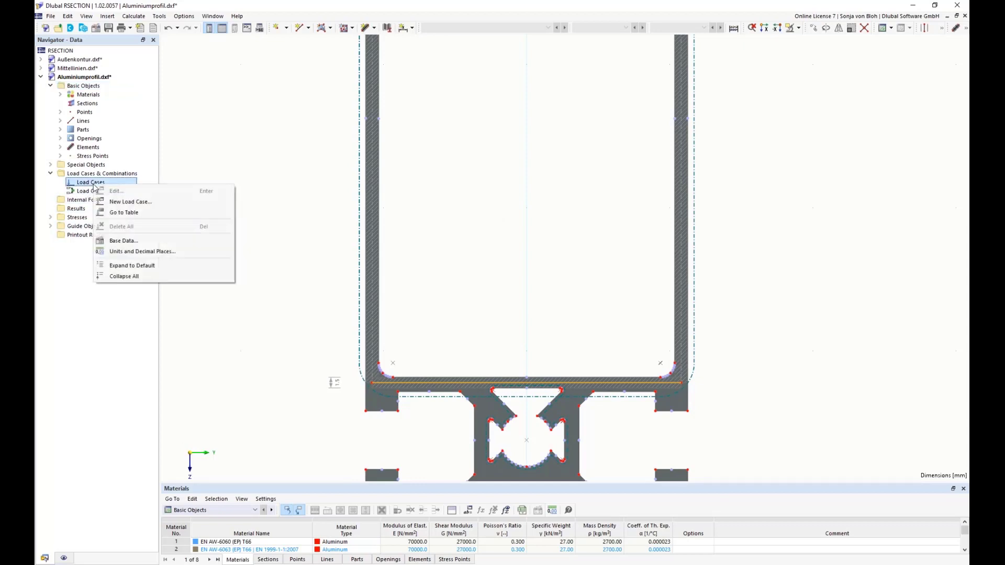
click(118, 203)
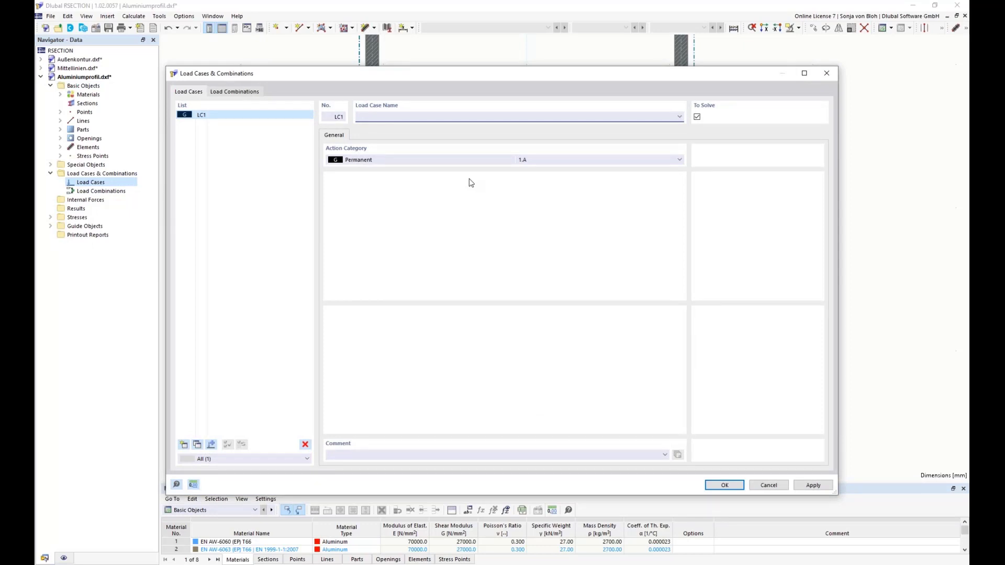
text(N)
click(717, 484)
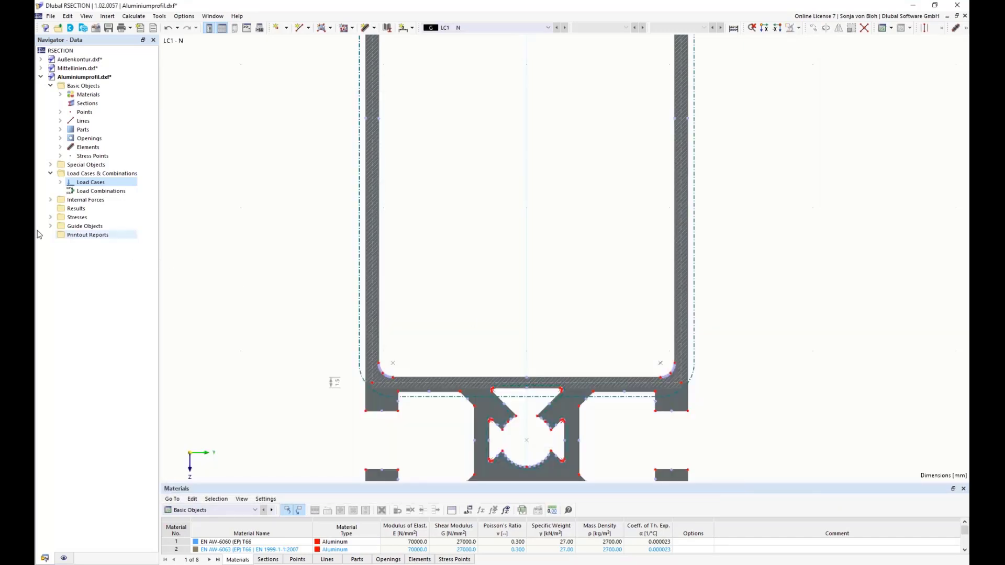
- Define new internal forces for load case LC1 - N, entering a compressive axial force N for member 1 at location x = 0
click(50, 200)
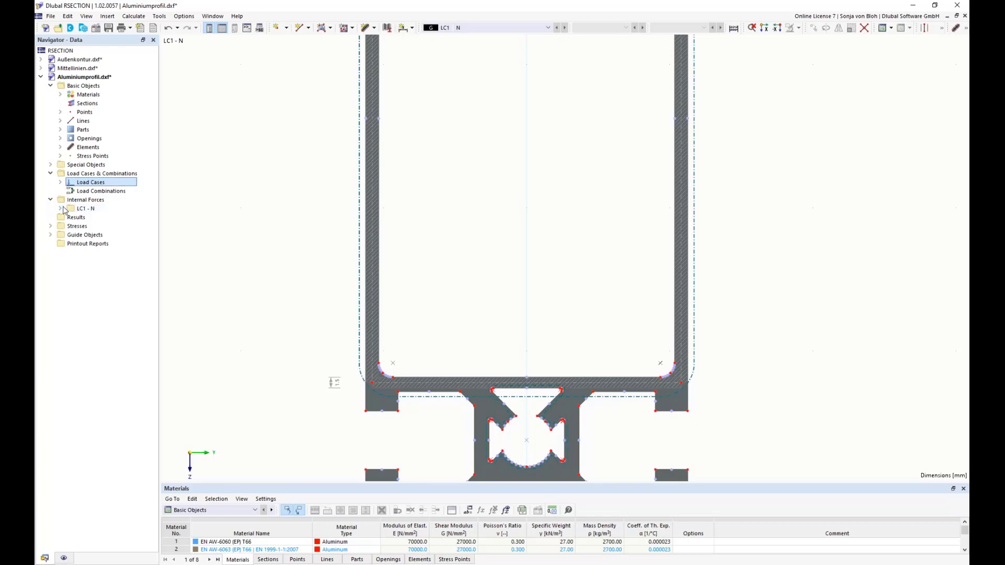
right_click(98, 221)
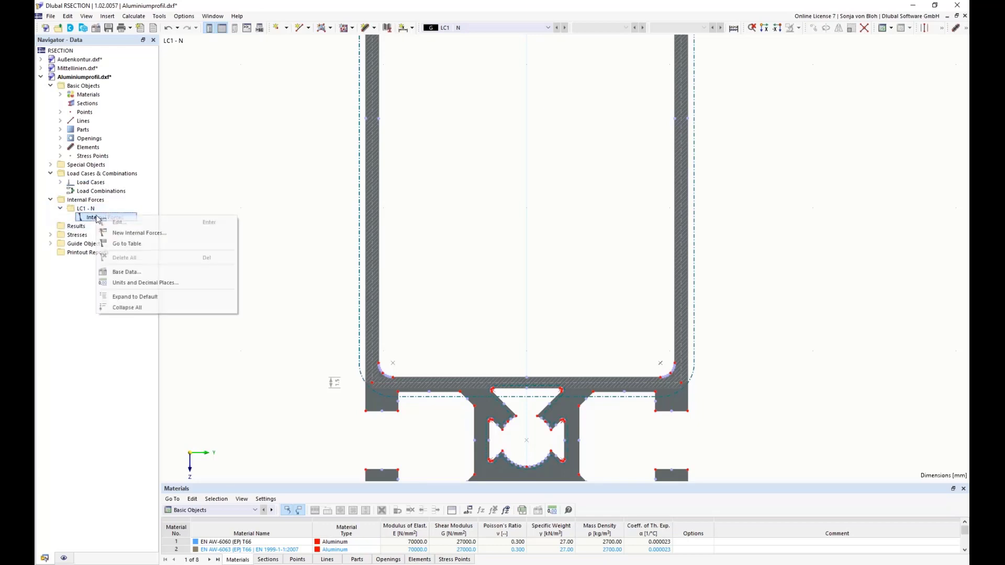
click(140, 233)
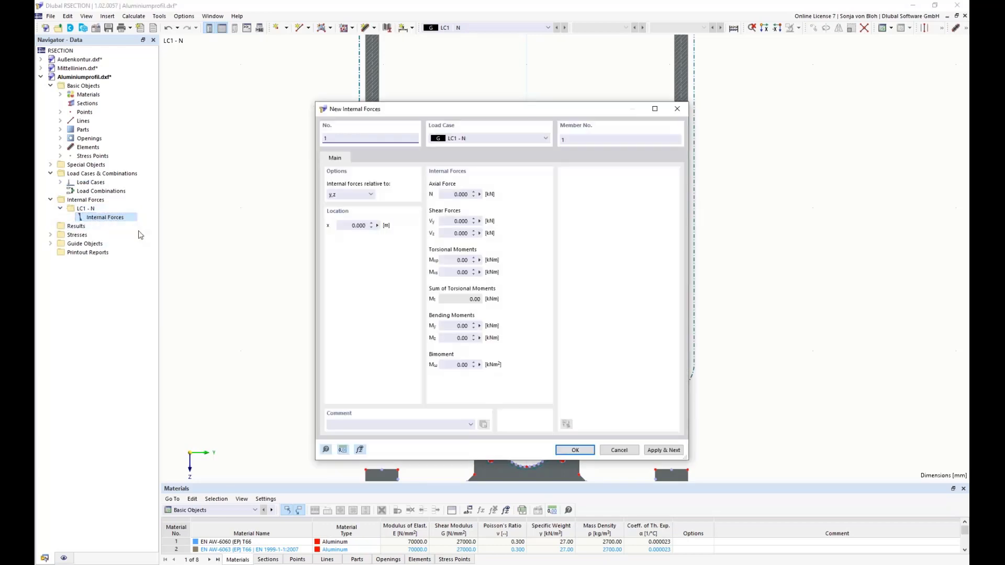
double_click(456, 194)
key(BackSpace)
click(570, 449)
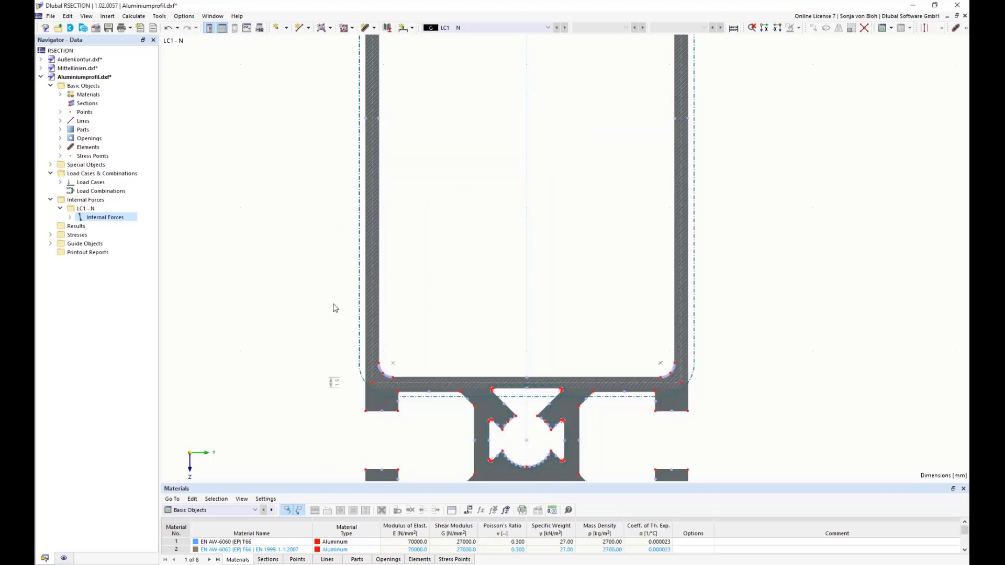
- Calculate the section and bring the whole profile with its results into view
click(140, 17)
click(147, 28)
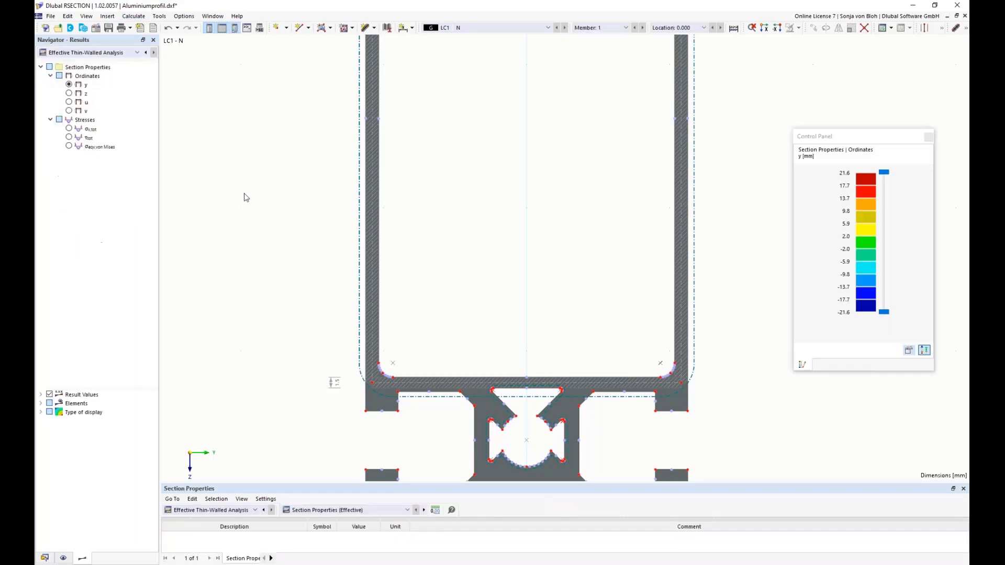
scroll(262, 203, down, 5)
middle_drag(221, 135, 259, 184)
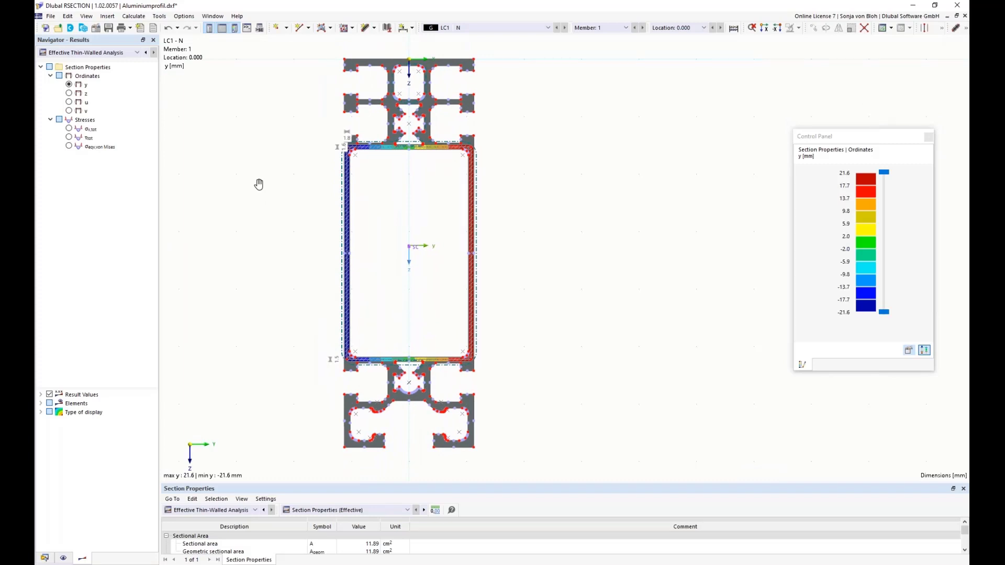
- Display the total normal stresses σx,tot from the Finite Element Analysis on the profile
click(137, 52)
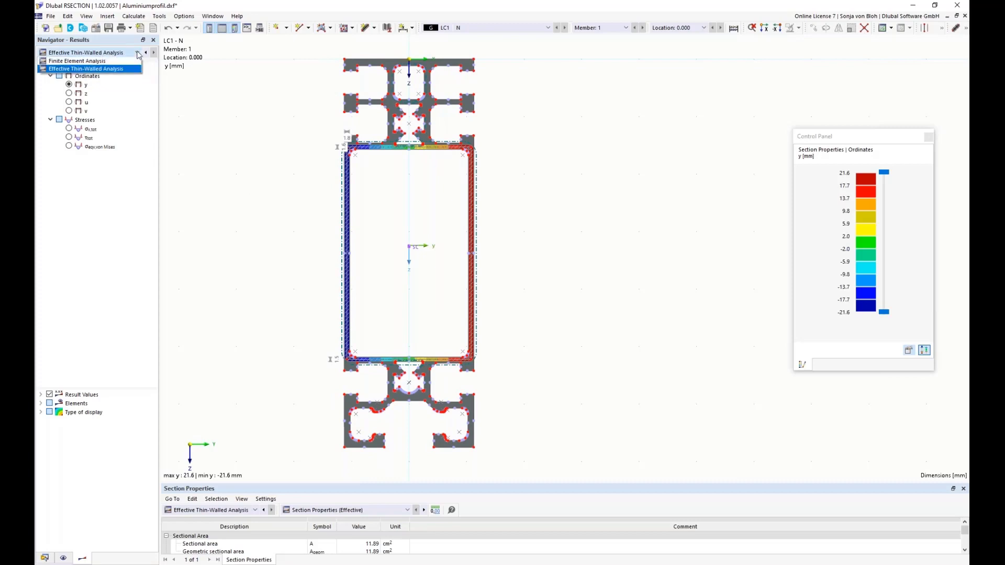
click(63, 62)
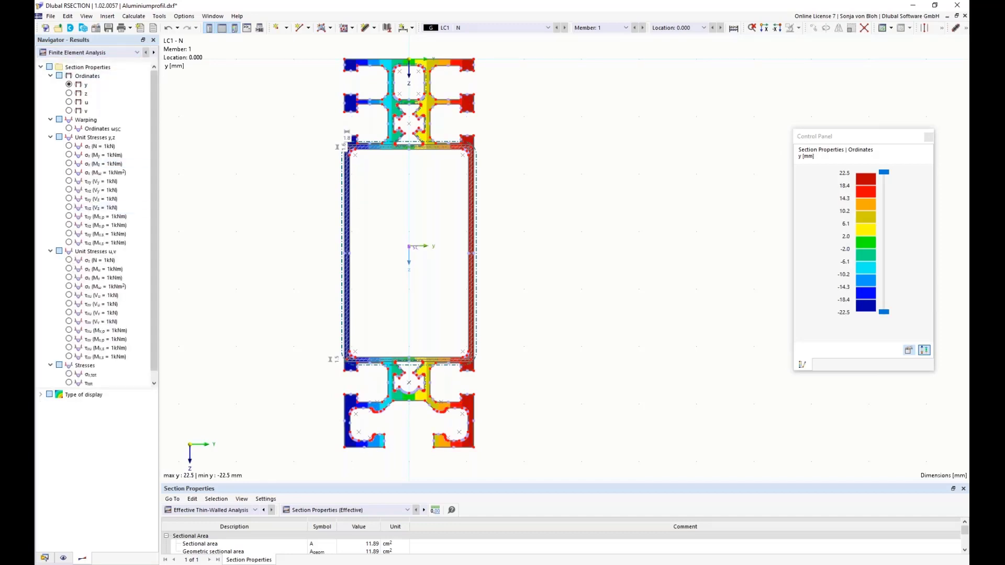
scroll(126, 251, down, 1)
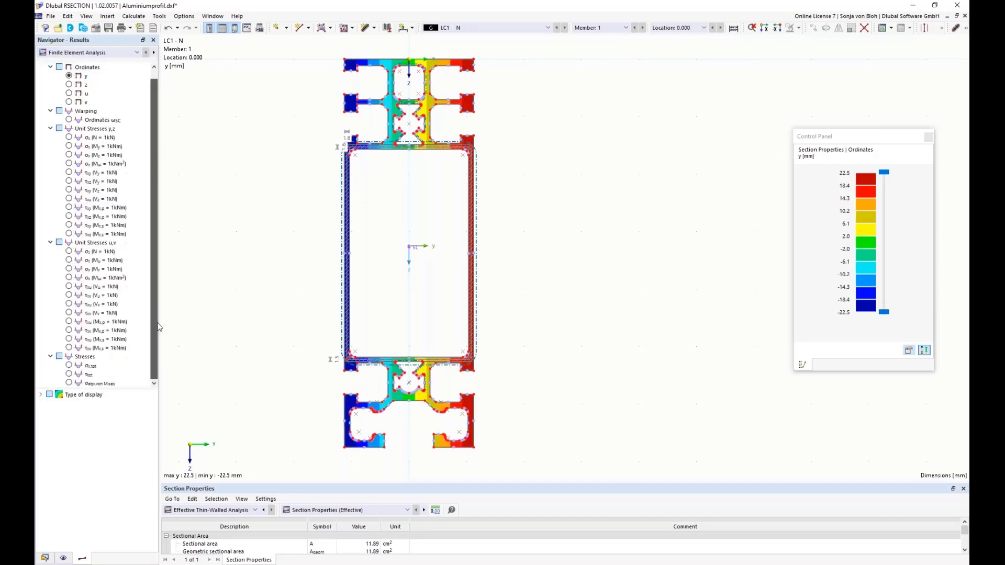
click(69, 365)
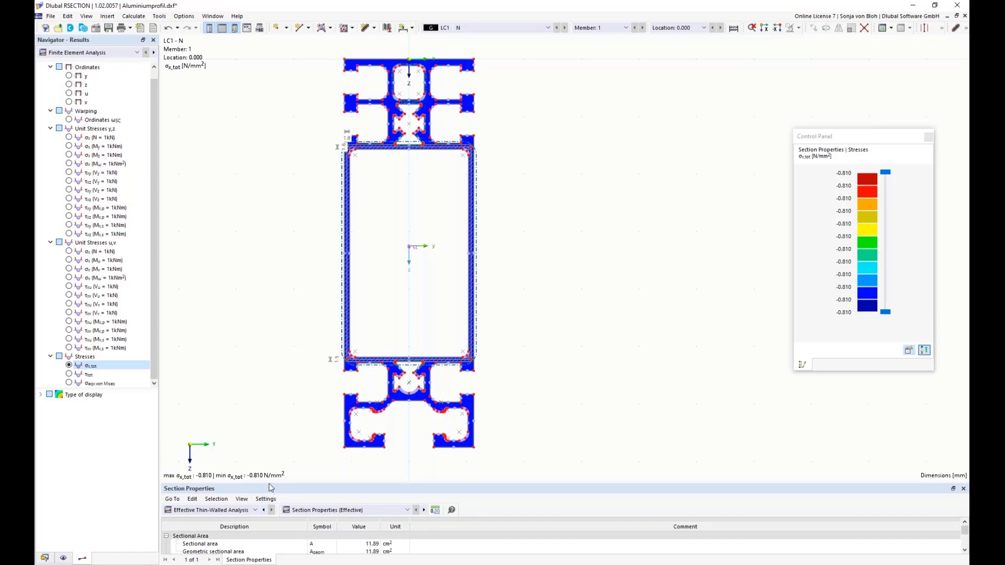
- Enlarge the results table and show the section properties from the Finite Element Analysis
drag(269, 483, 246, 396)
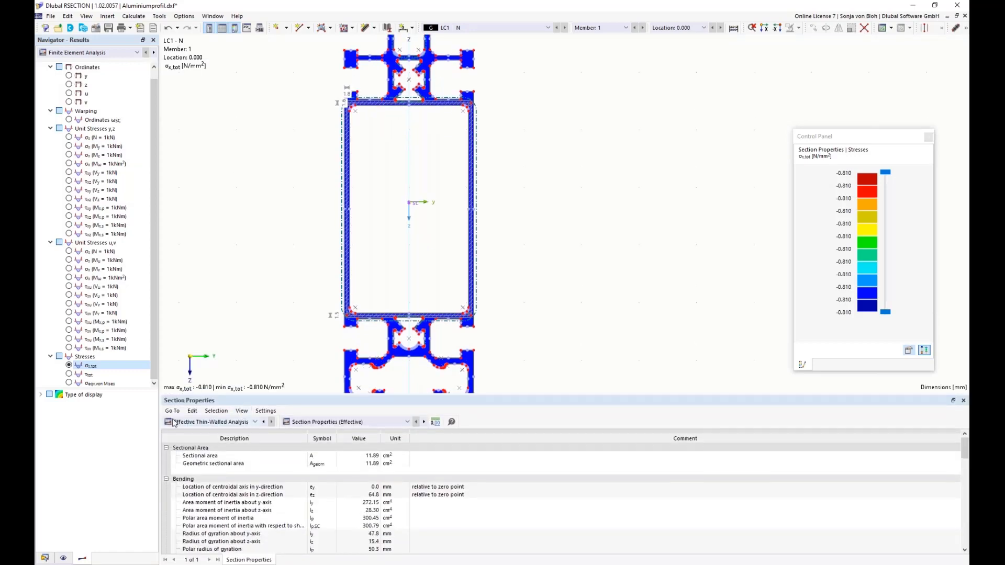
click(255, 423)
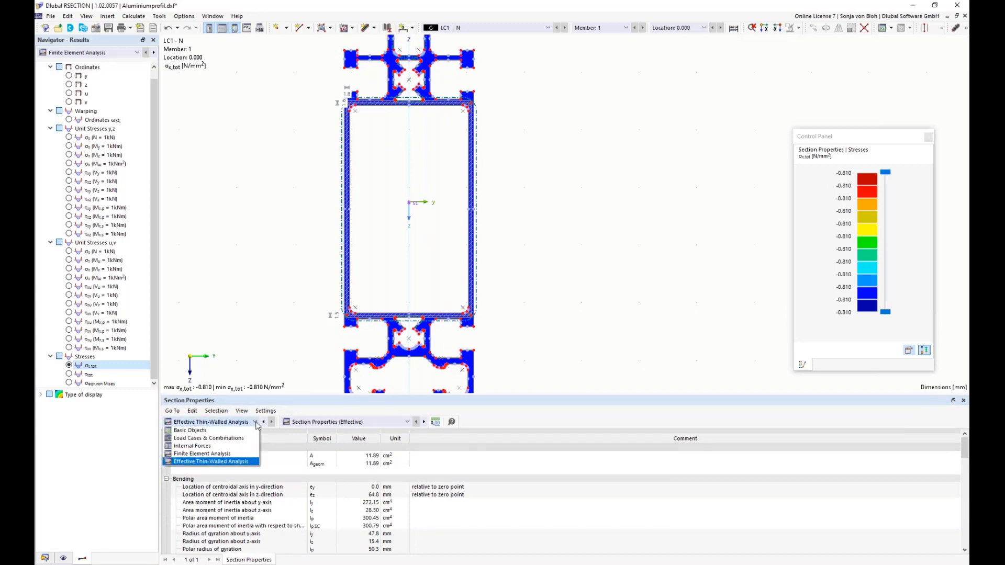
click(199, 454)
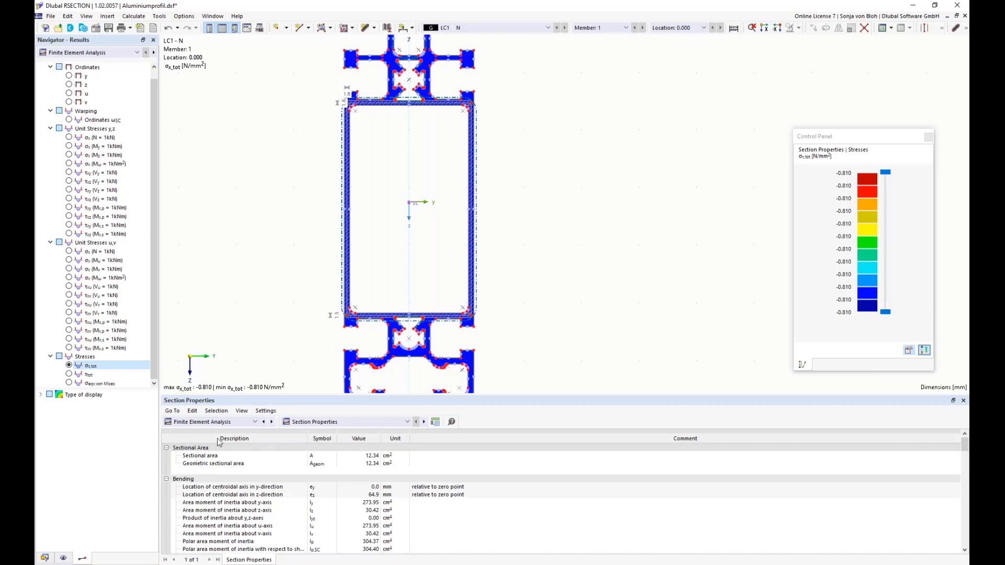
- Show the effective section properties from the Effective Thin-Walled Analysis and the section classification acc. to EN 1999-1-1 in the results table
click(255, 423)
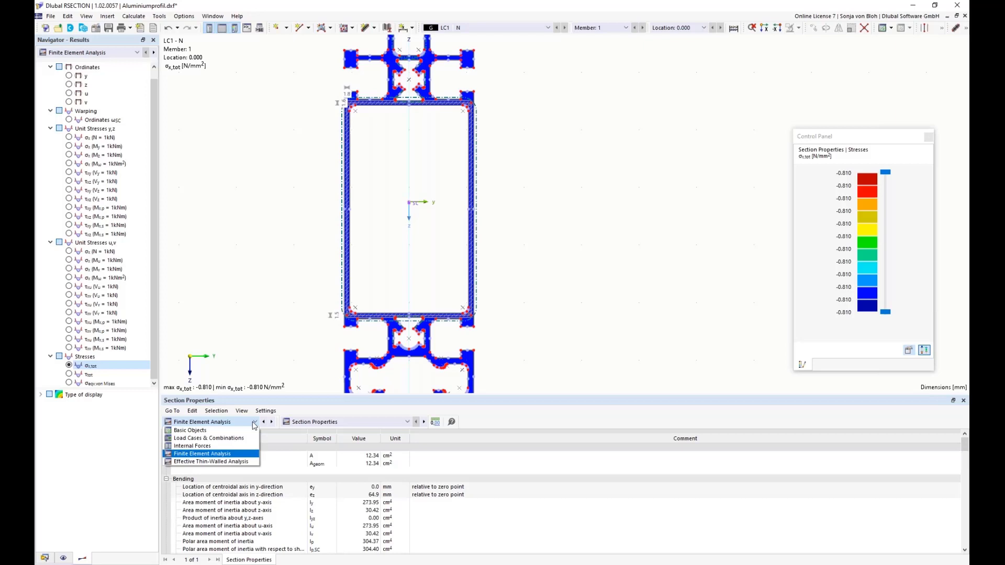
click(219, 462)
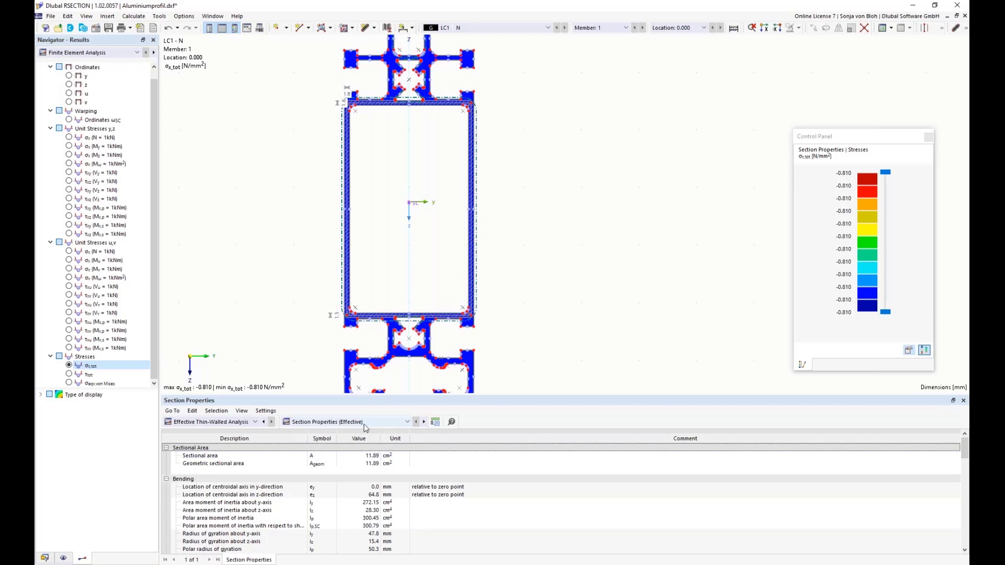
click(407, 422)
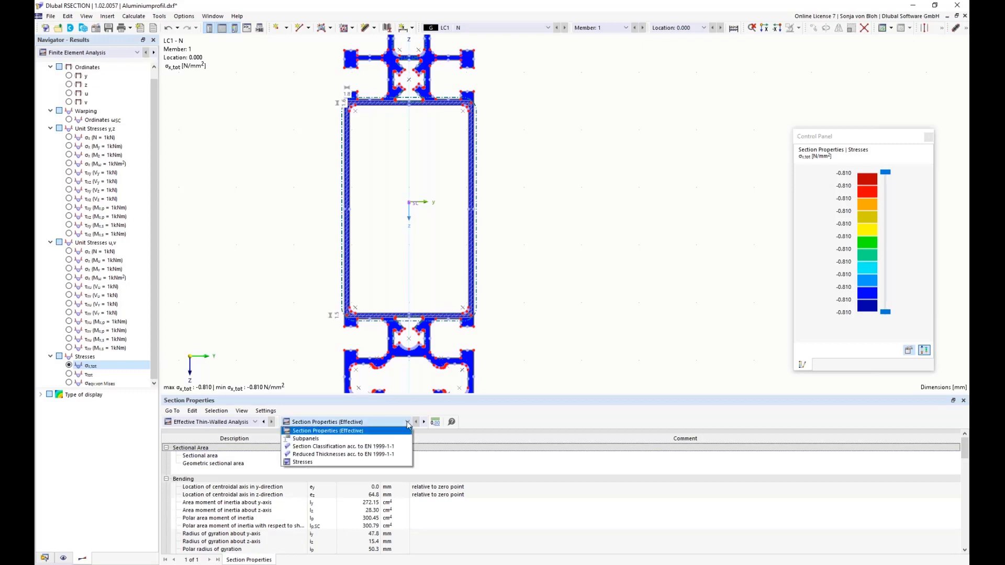
click(369, 447)
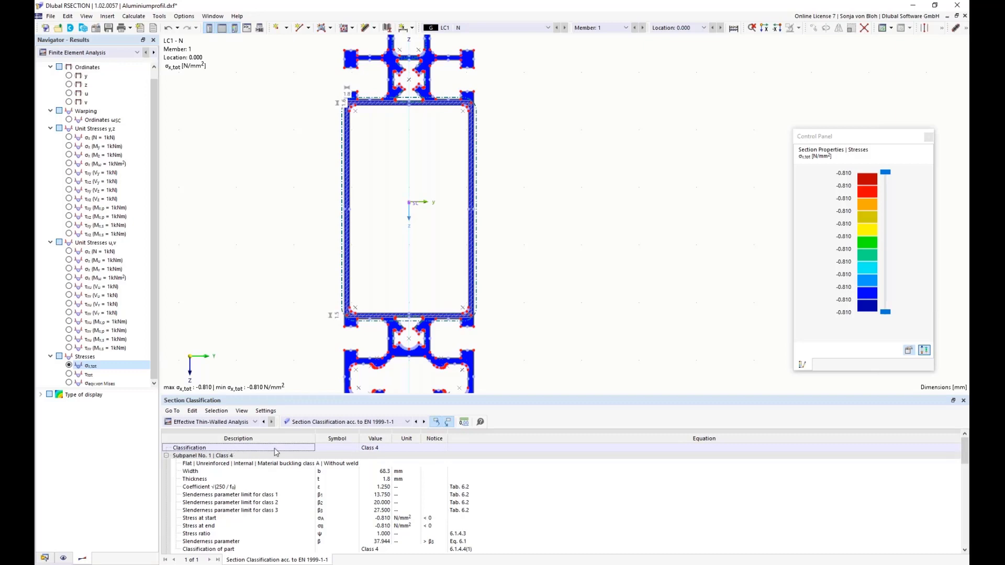
click(383, 449)
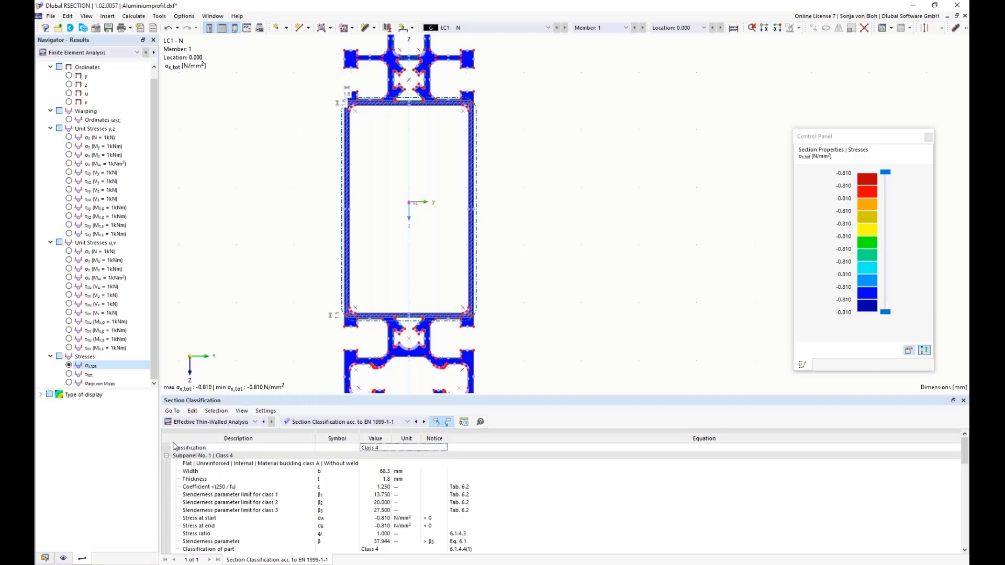
- Display the subpanels on the profile, select the box's left web to highlight its classification data, and enlarge the results table
click(63, 558)
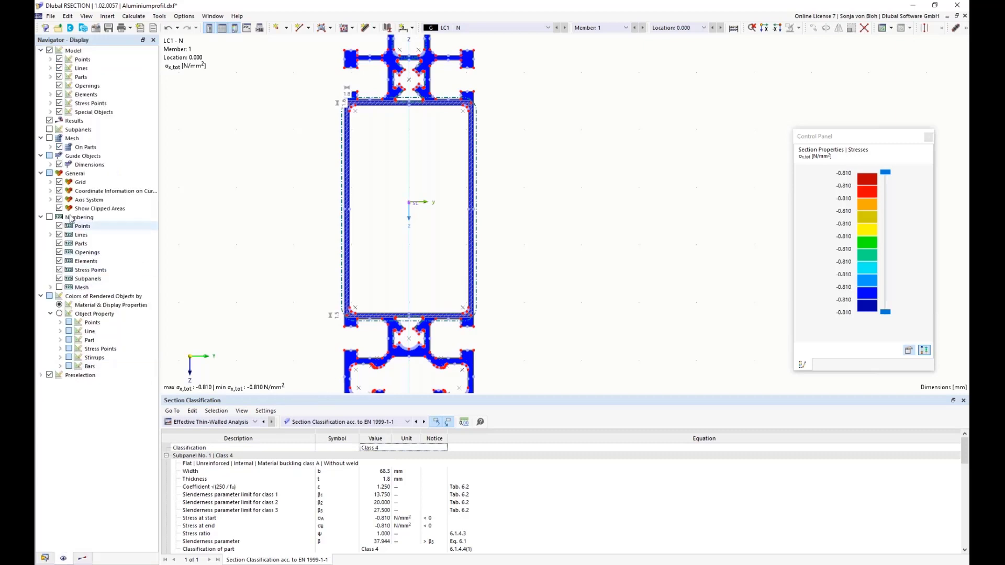
click(49, 130)
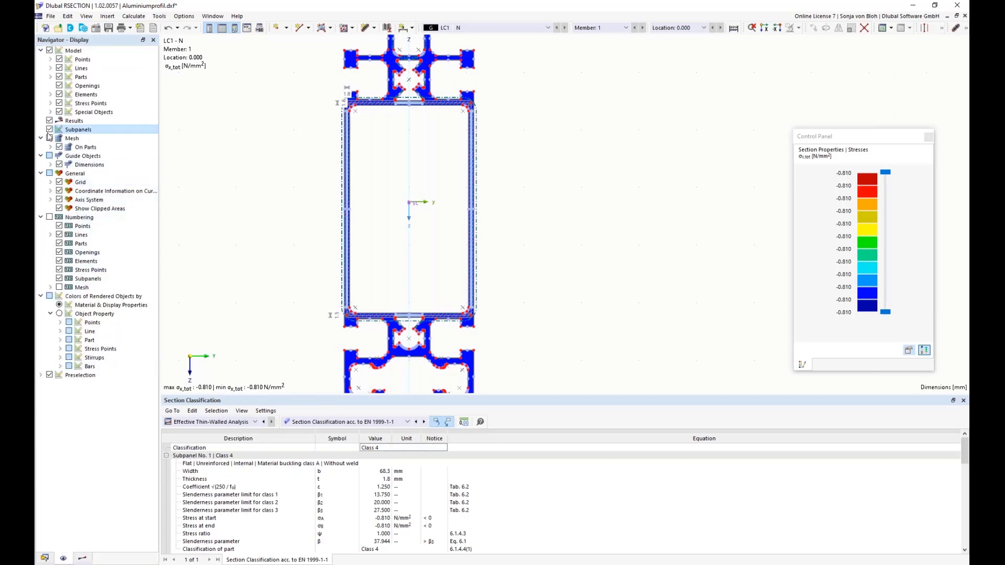
click(348, 239)
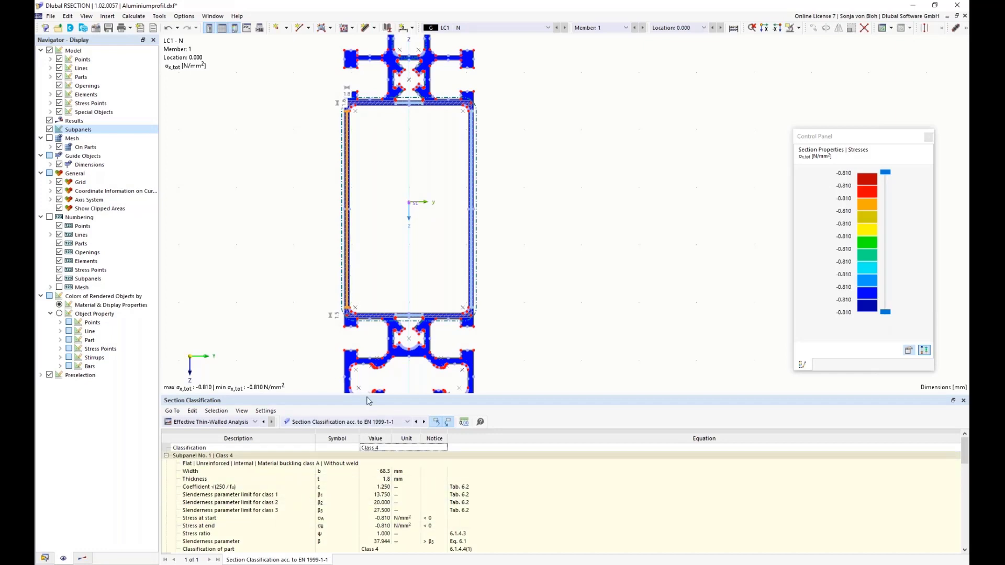
drag(369, 400, 368, 334)
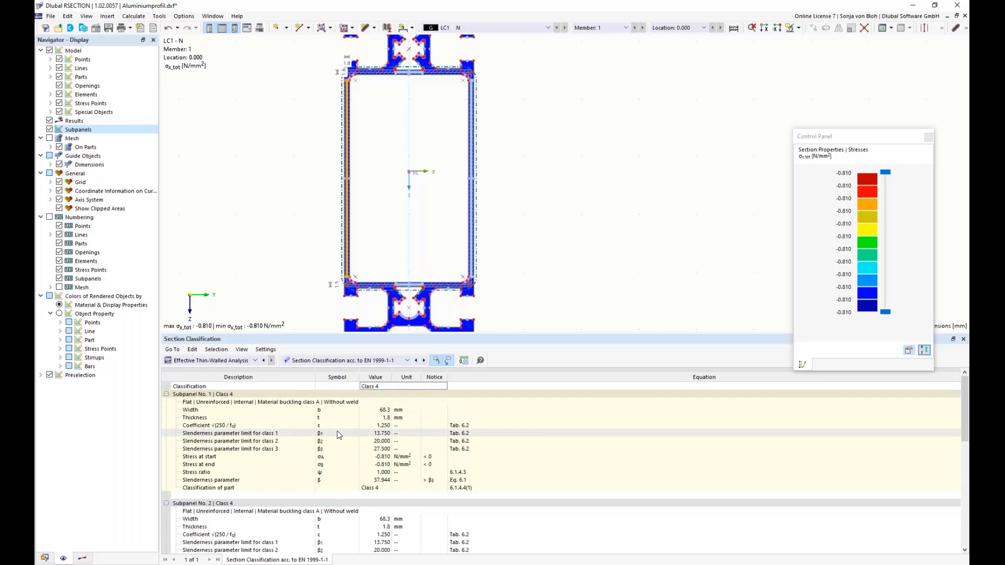
- Show the reduced thicknesses acc. to EN 1999-1-1 and examine the left web subpanel's effective thickness considering local buckling
click(407, 361)
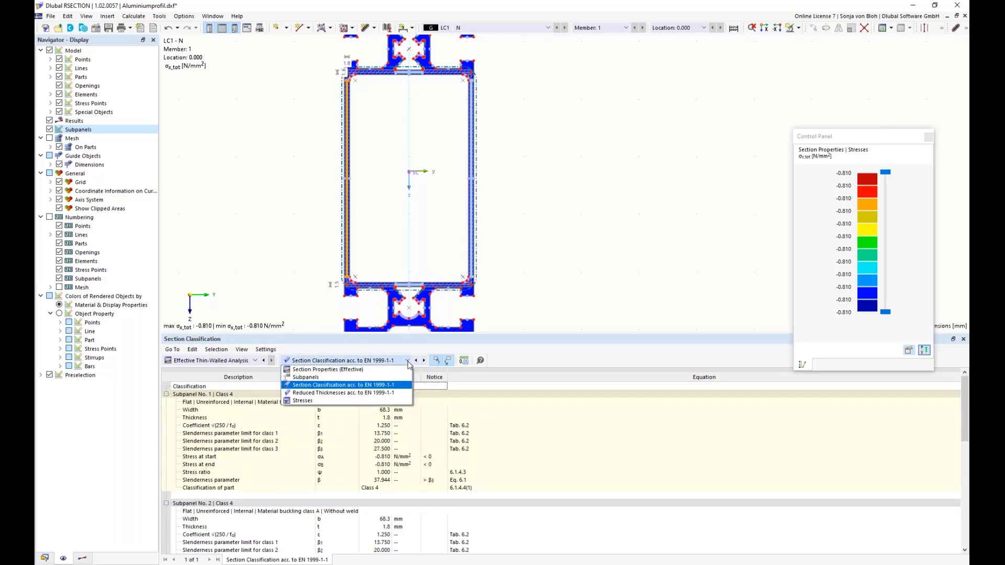
click(361, 393)
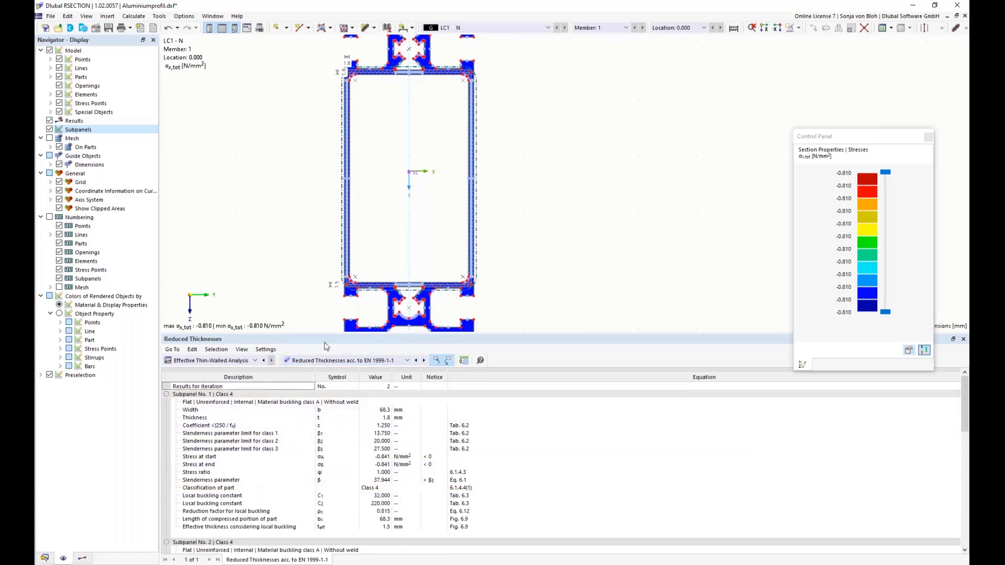
click(347, 248)
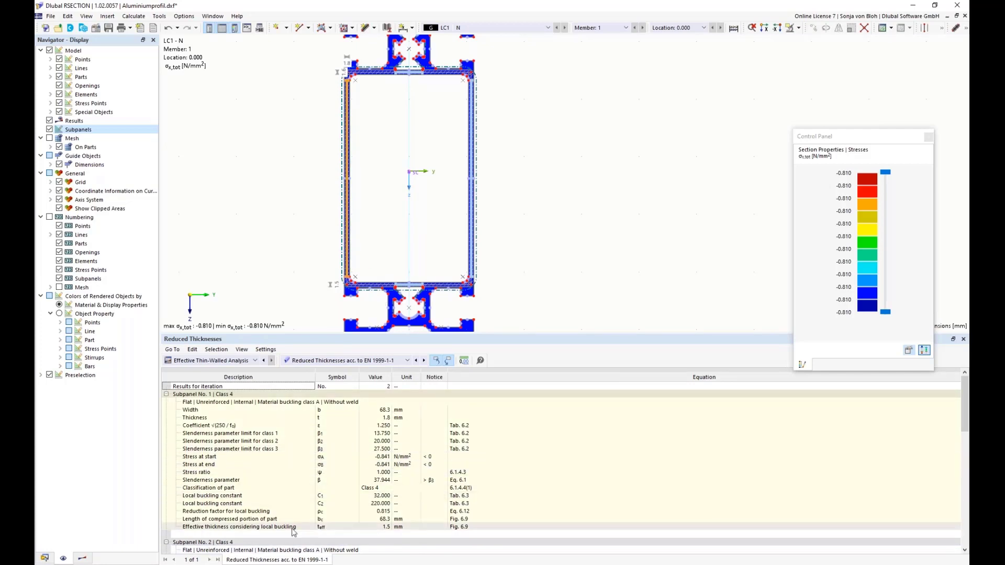
click(319, 529)
click(401, 528)
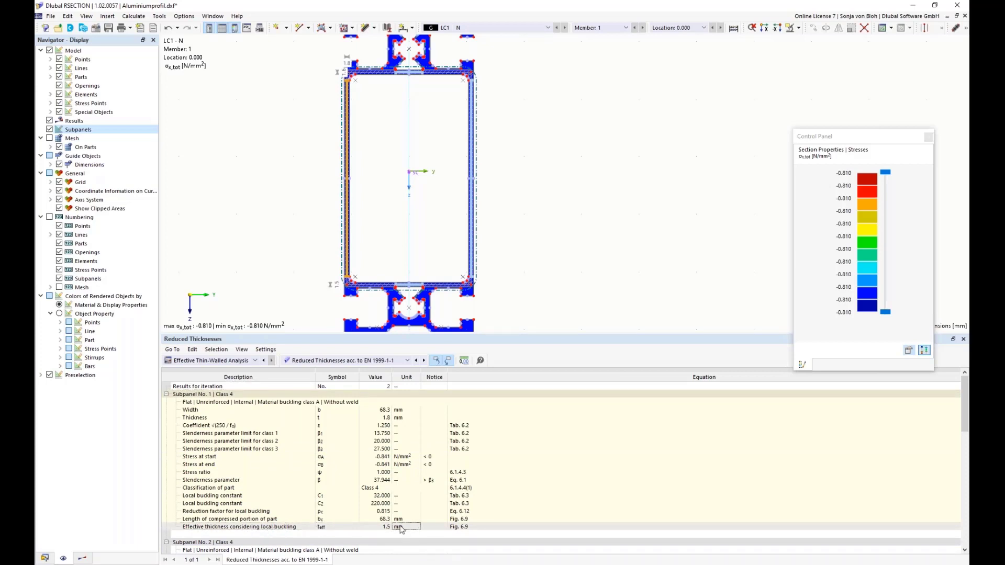
- Switch the graphical results to the Effective Thin-Walled Analysis and examine the reduced thickness at the lower end of the left web
click(82, 558)
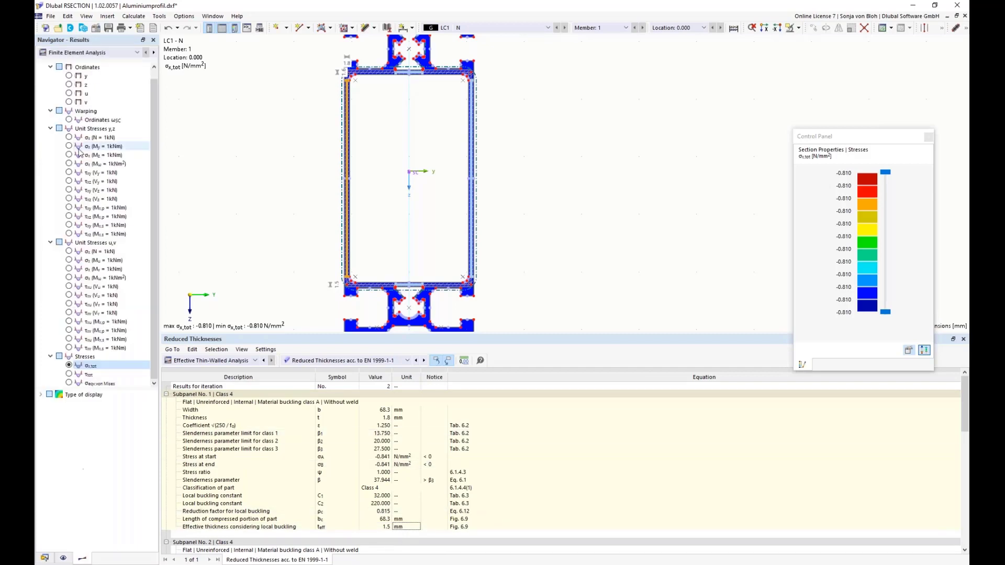
click(137, 53)
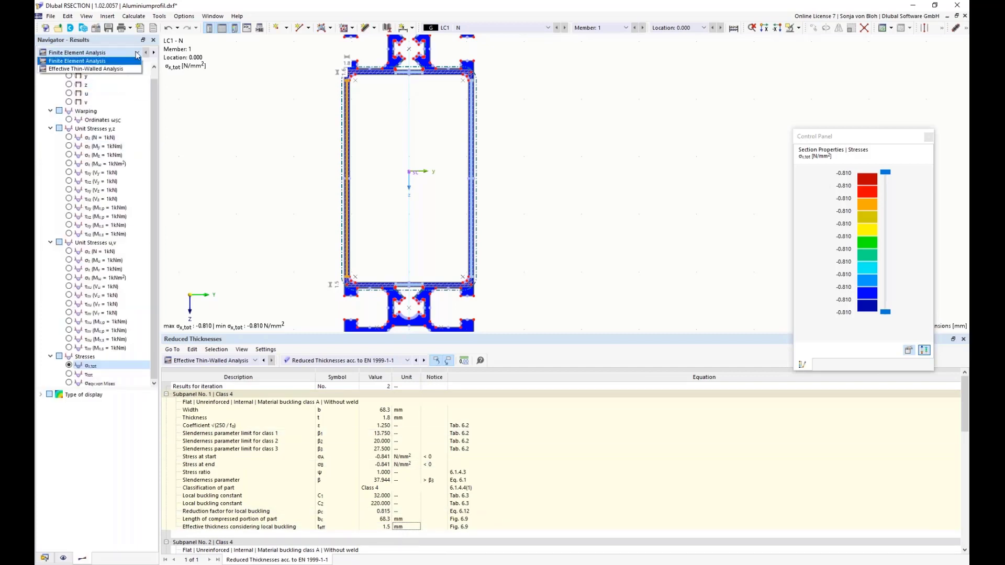
click(76, 69)
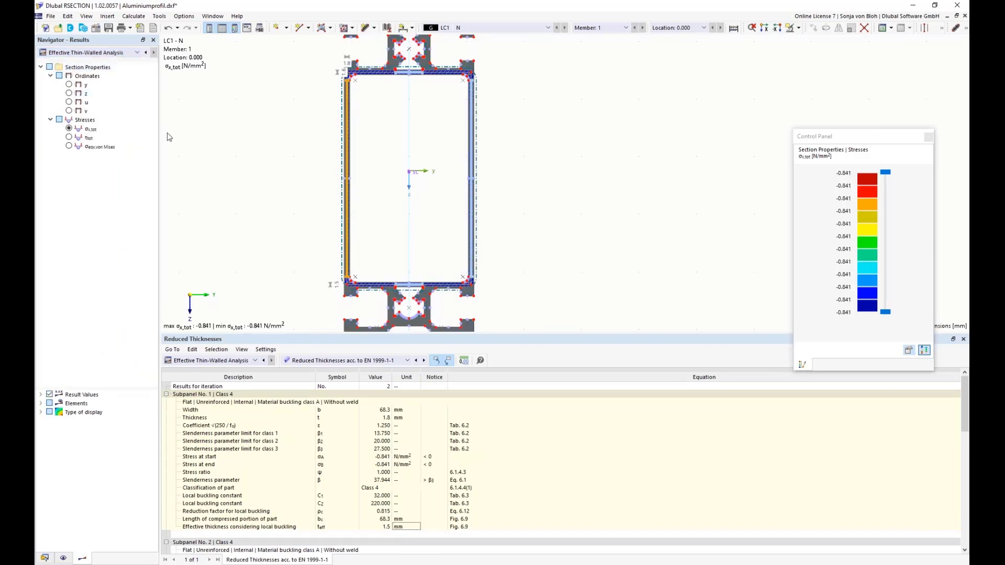
scroll(322, 259, up, 3)
scroll(357, 283, up, 3)
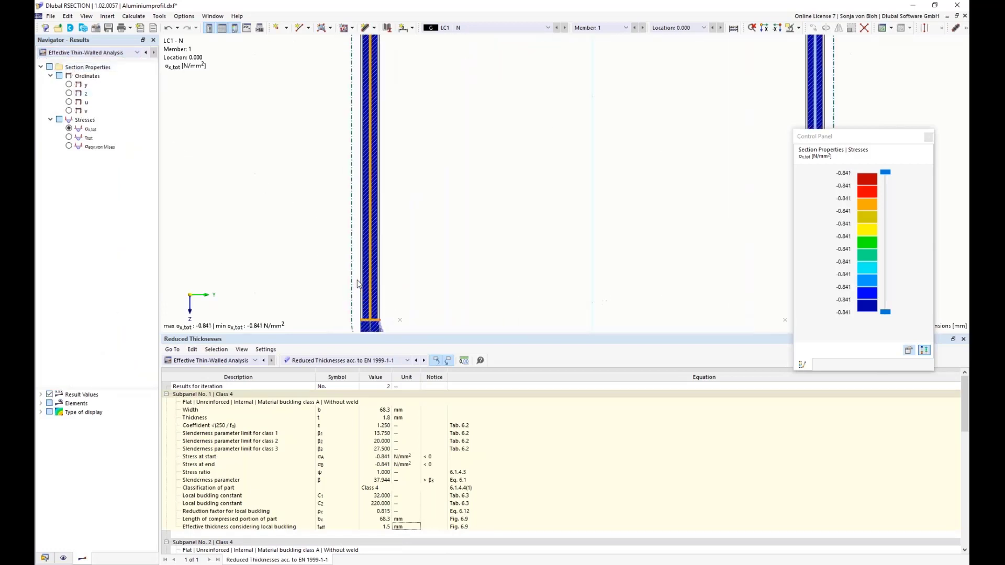
scroll(356, 247, up, 2)
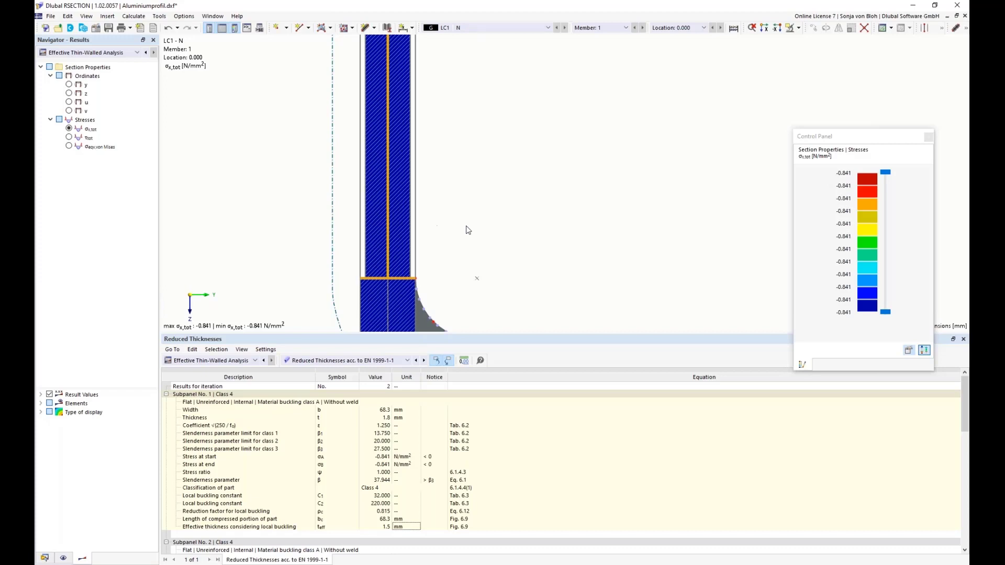
- Look at the settings for a new background layer under the guide objects, and close them without creating a layer
click(44, 557)
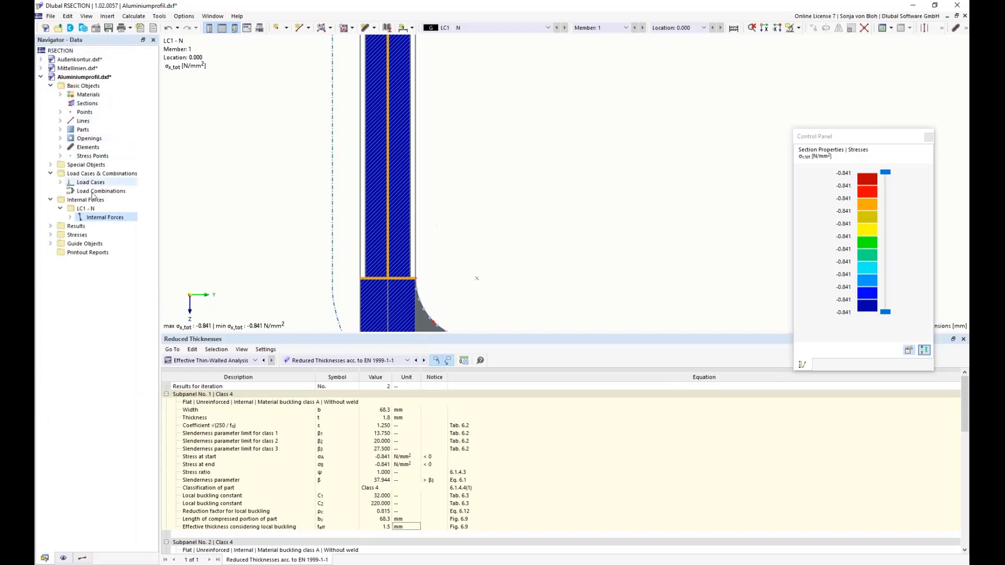
click(50, 244)
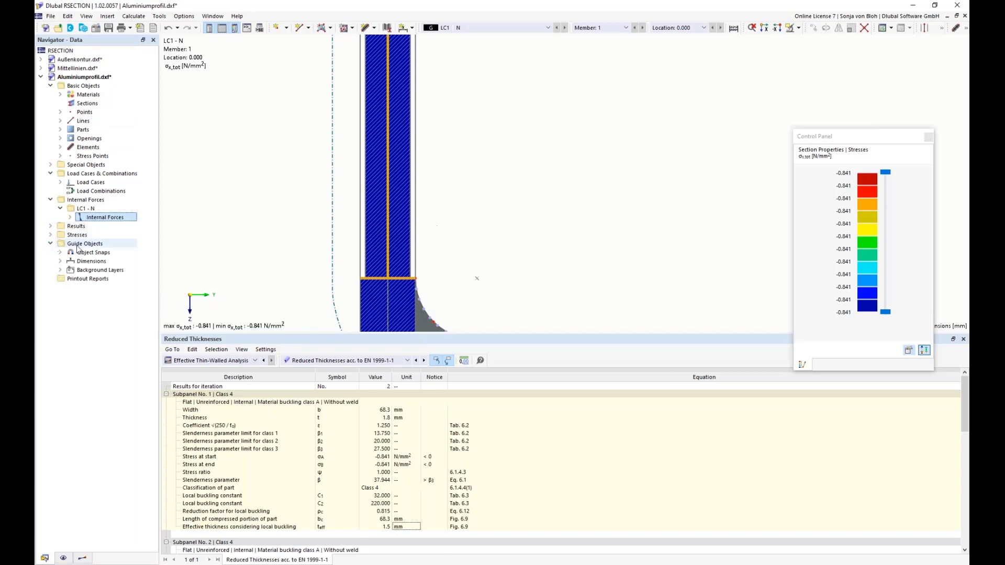
click(60, 271)
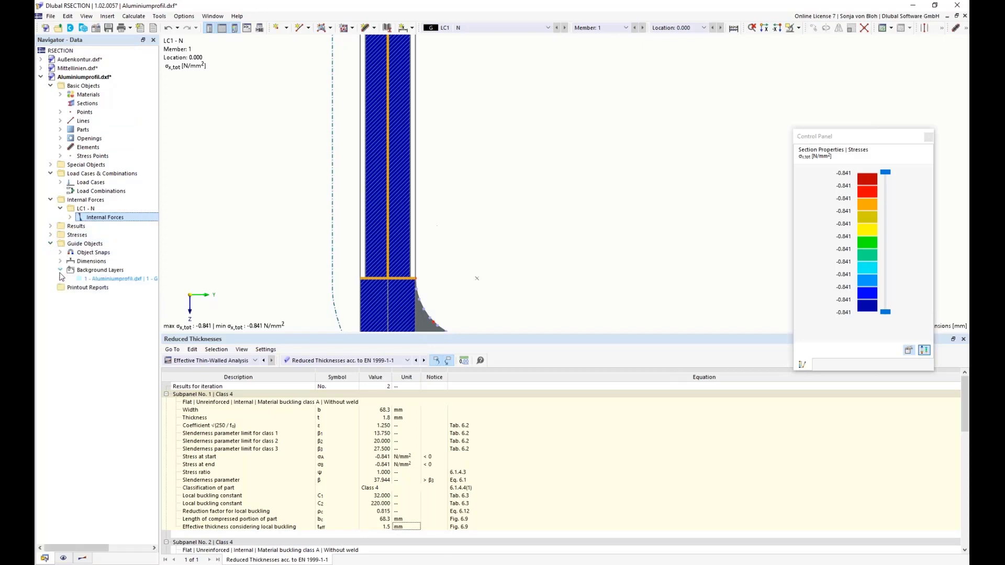
right_click(92, 271)
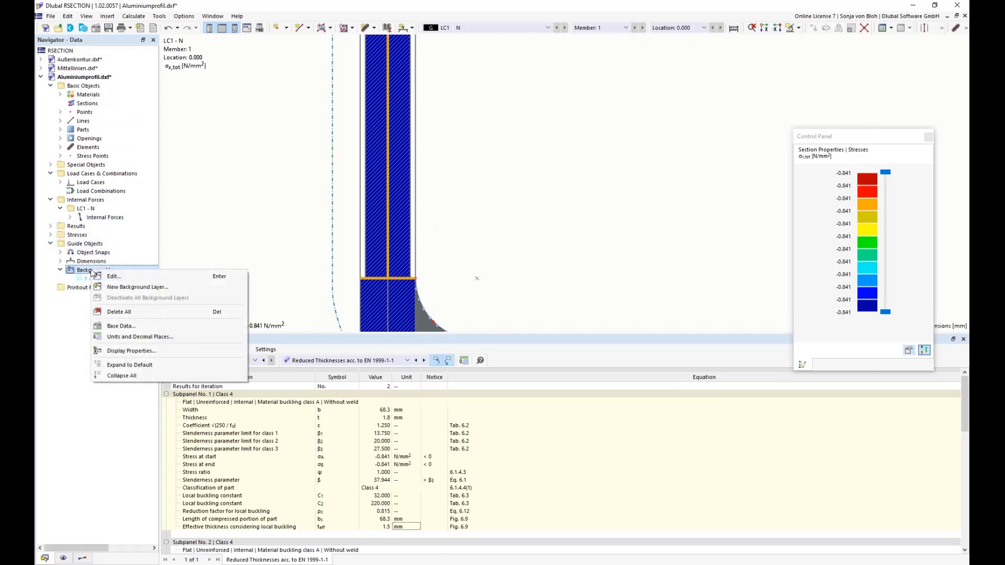
click(146, 289)
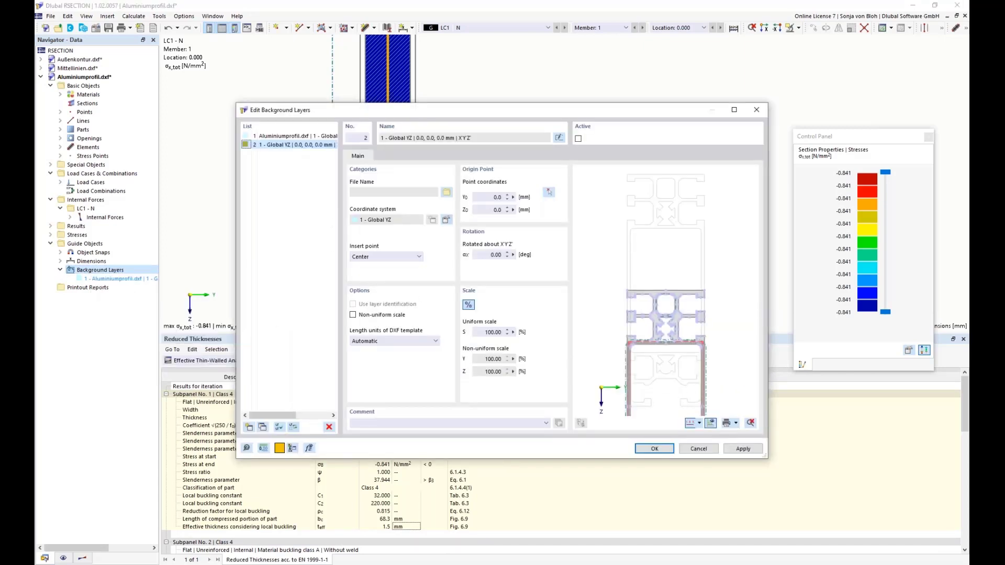
click(759, 115)
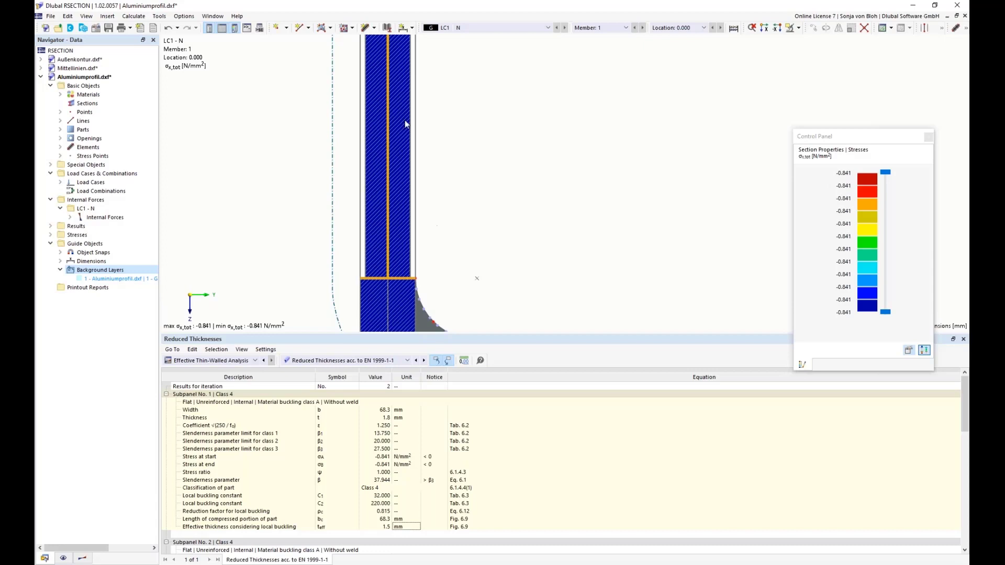
- Browse the block library's massive sections, preview the BGB005 and BGB004 blocks, and close the library without inserting one
click(83, 28)
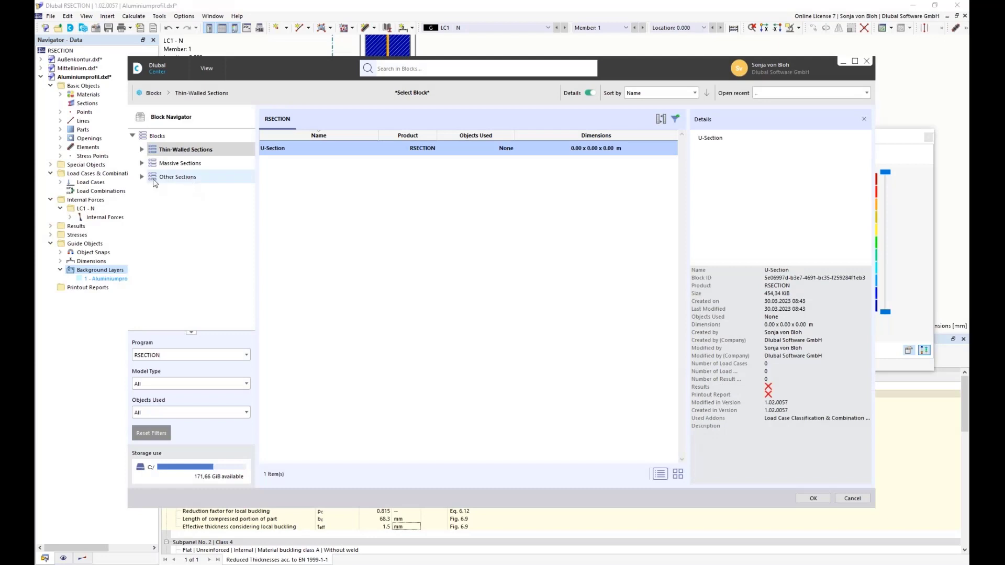
click(178, 163)
click(321, 166)
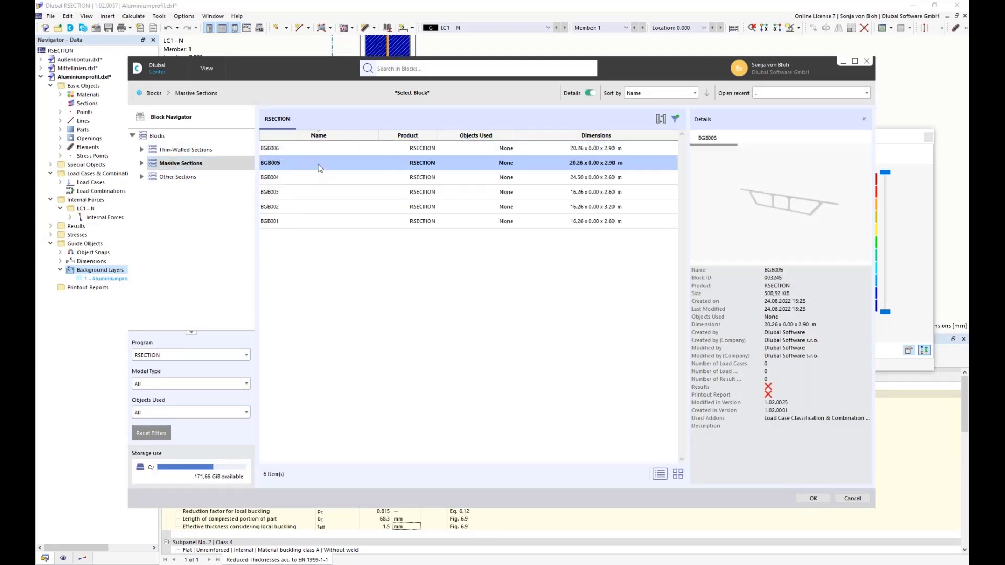
click(321, 179)
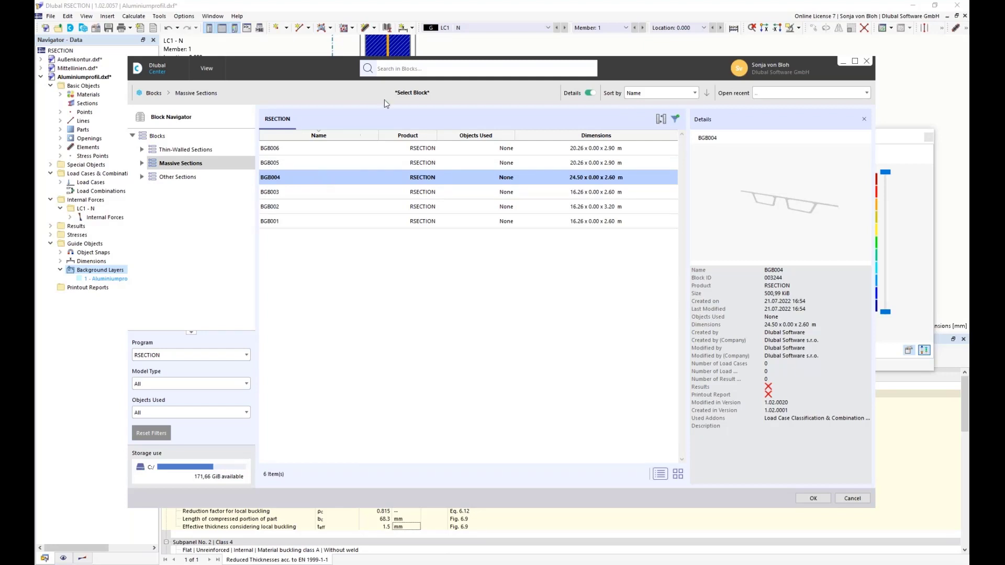
click(866, 60)
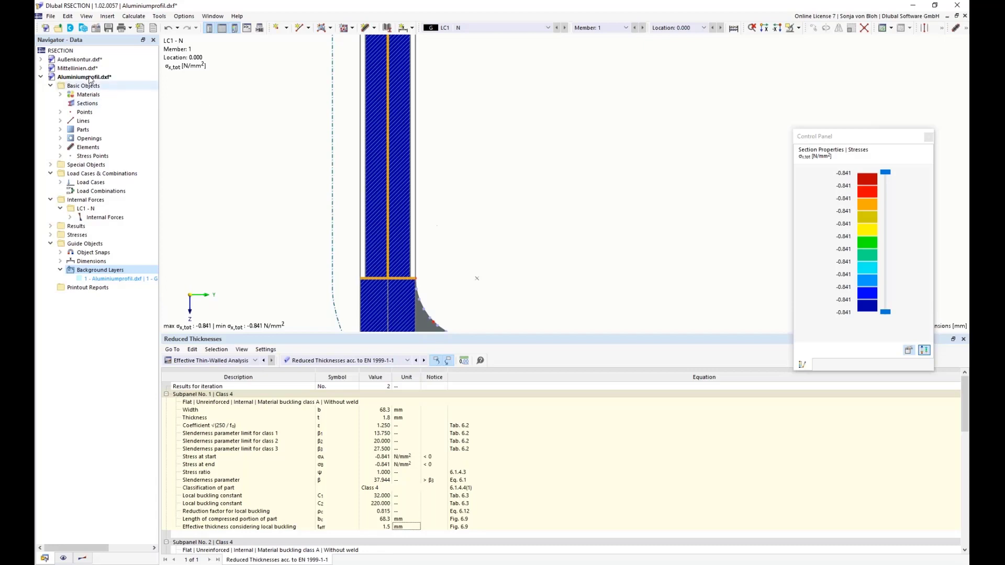
- Create a new model named Flat bar with Finite Element Analysis as the analysis method
click(45, 29)
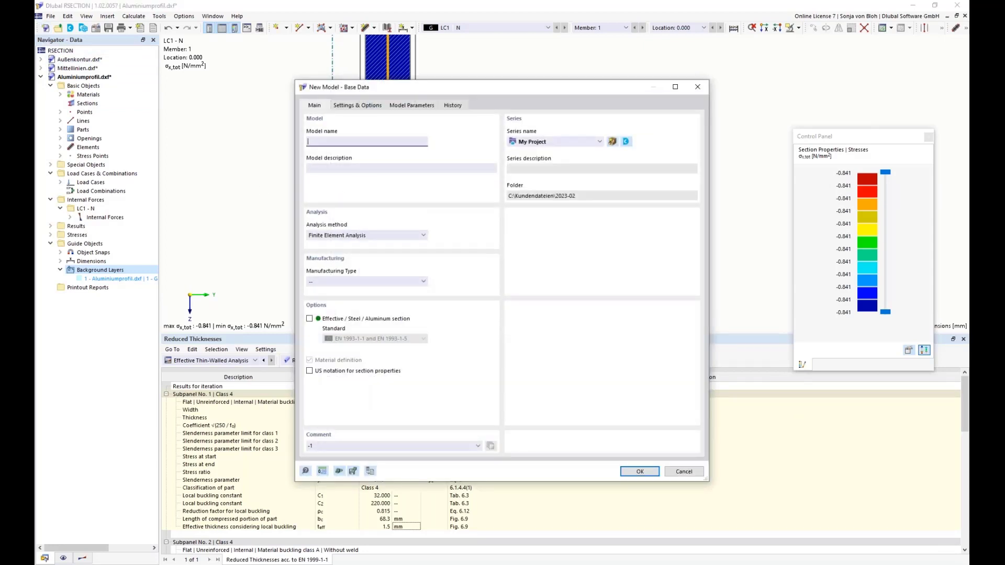
text(Flat bar)
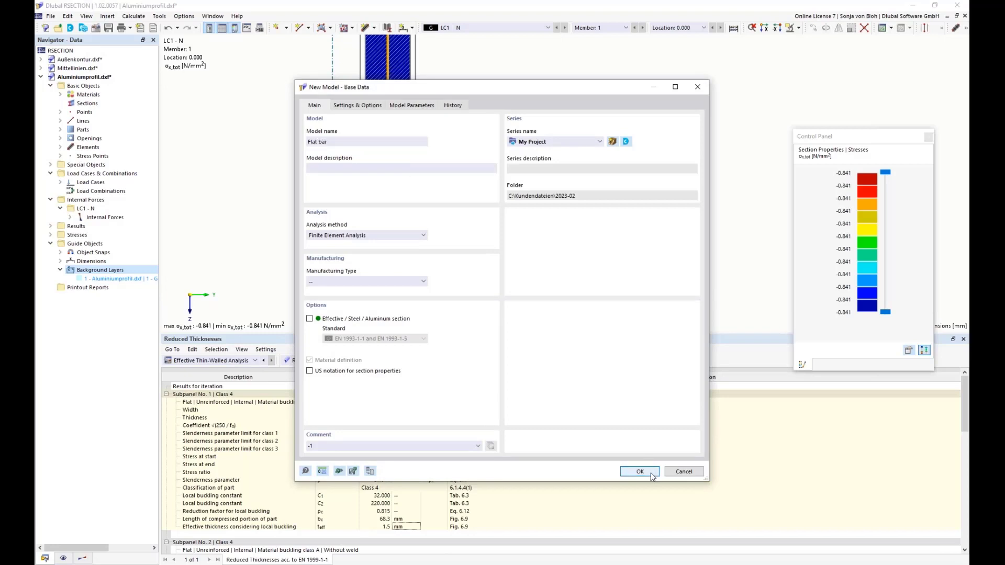
click(639, 472)
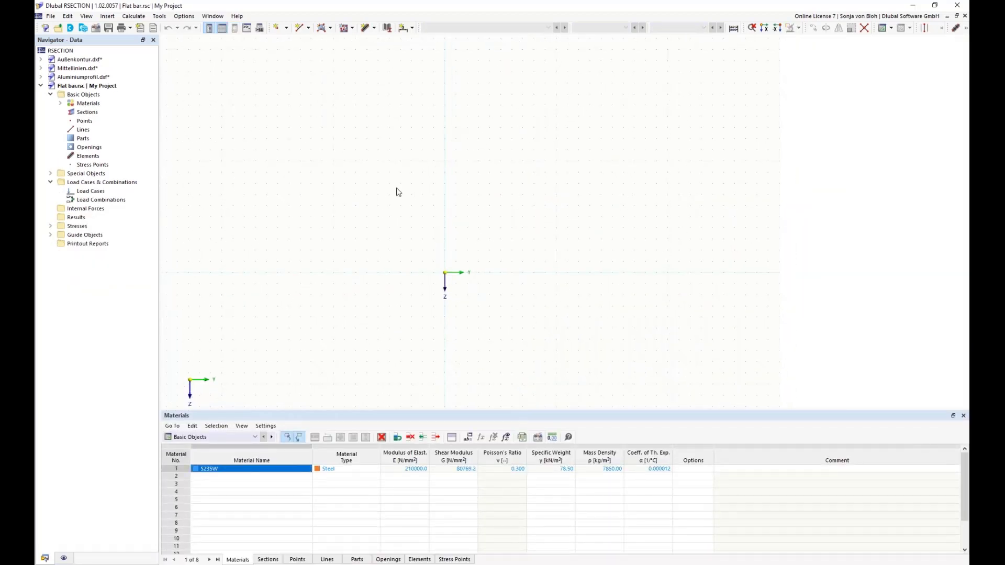
- Start a new single-line element defined by length and direction, with an angle of 90° in the work plane
click(372, 29)
click(385, 40)
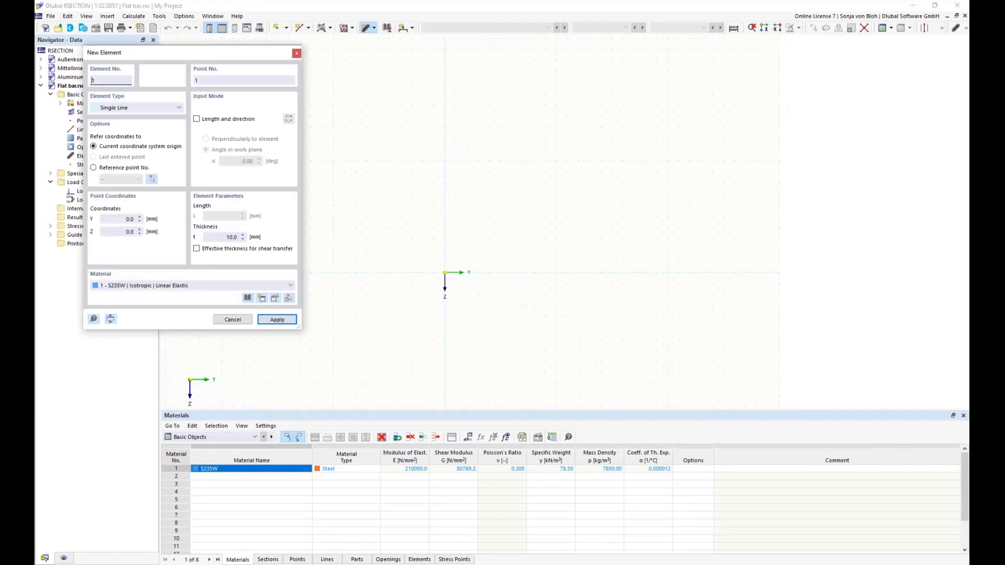
drag(160, 51, 274, 93)
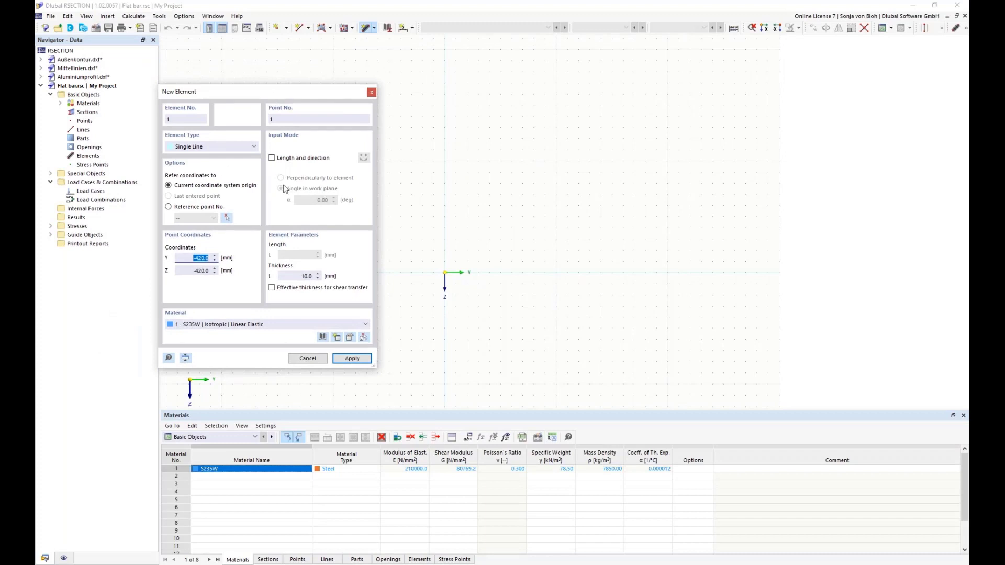
click(272, 159)
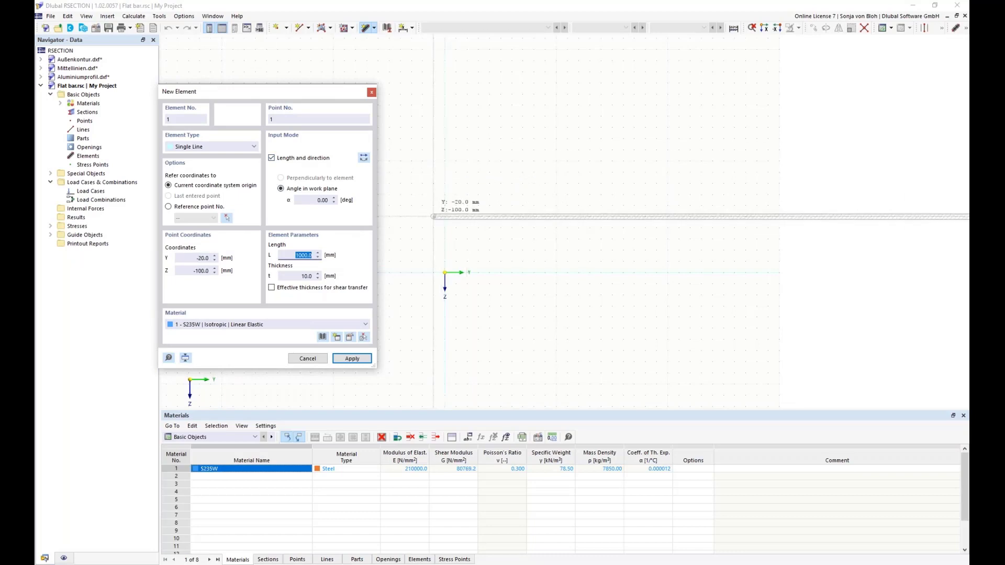
click(364, 158)
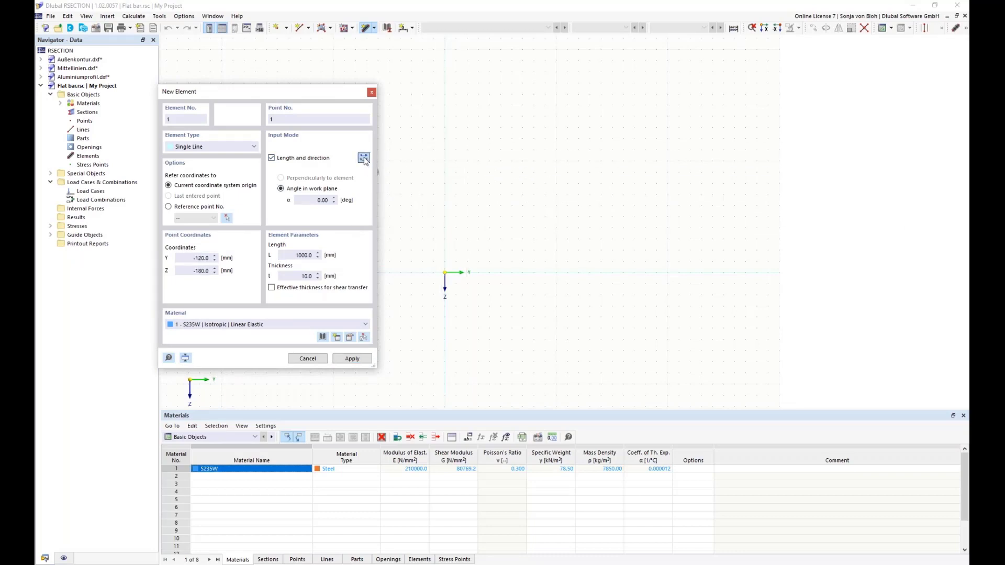
click(327, 200)
text(90)
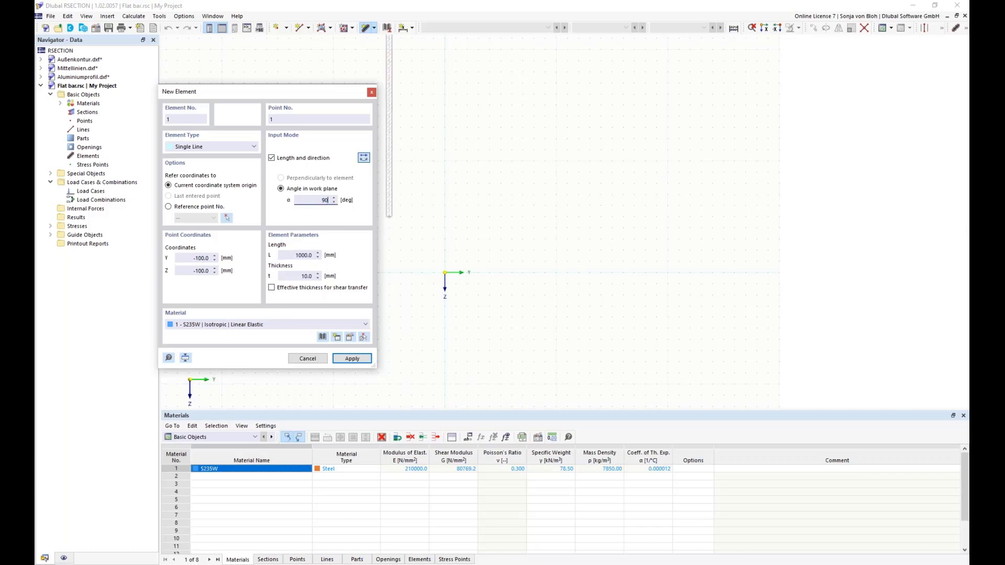
- Set the element's length to 50 mm and place it upright with its start point at the coordinate origin (Y 0, Z 0)
key(Tab)
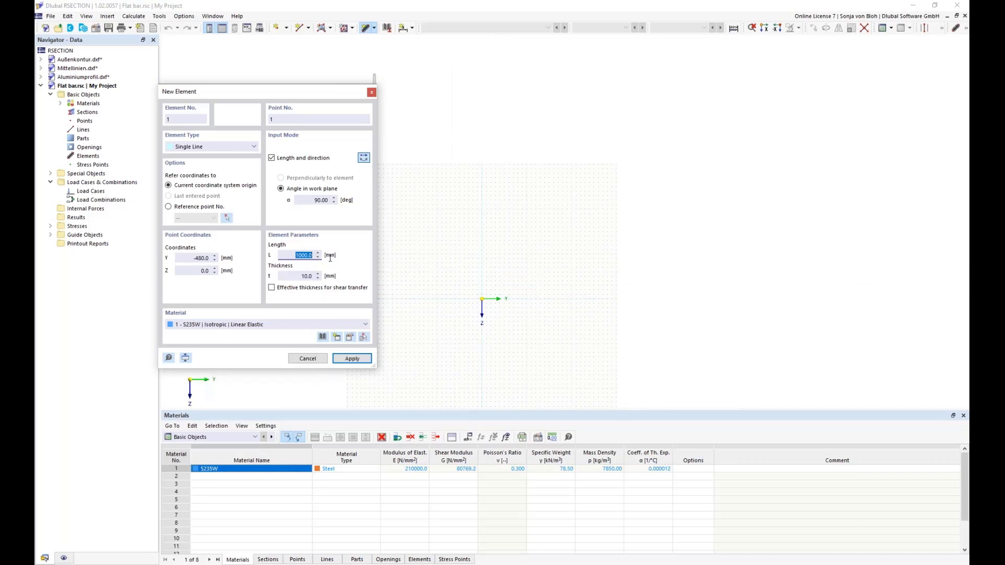
text(50)
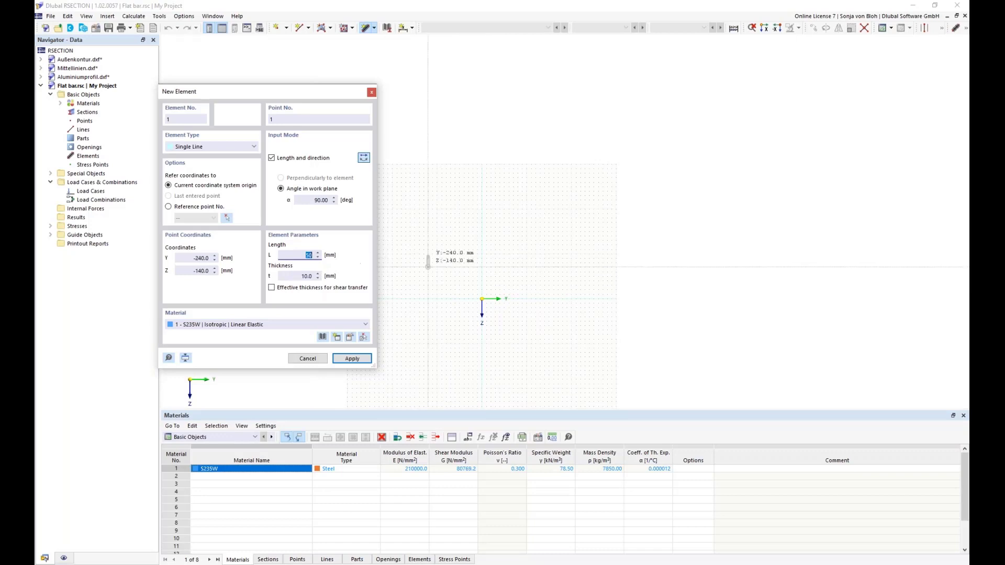
scroll(486, 298, up, 5)
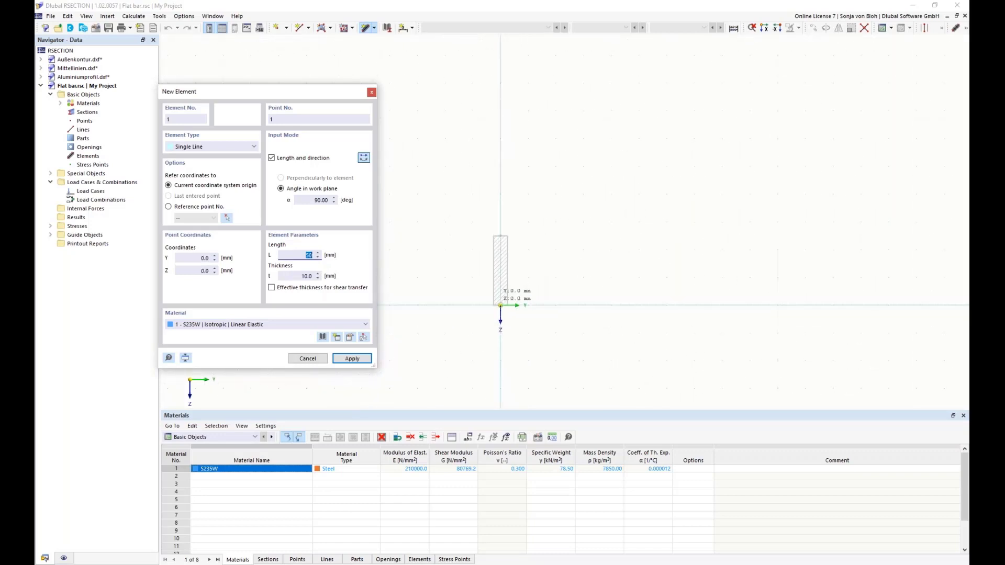
click(505, 301)
key(Escape)
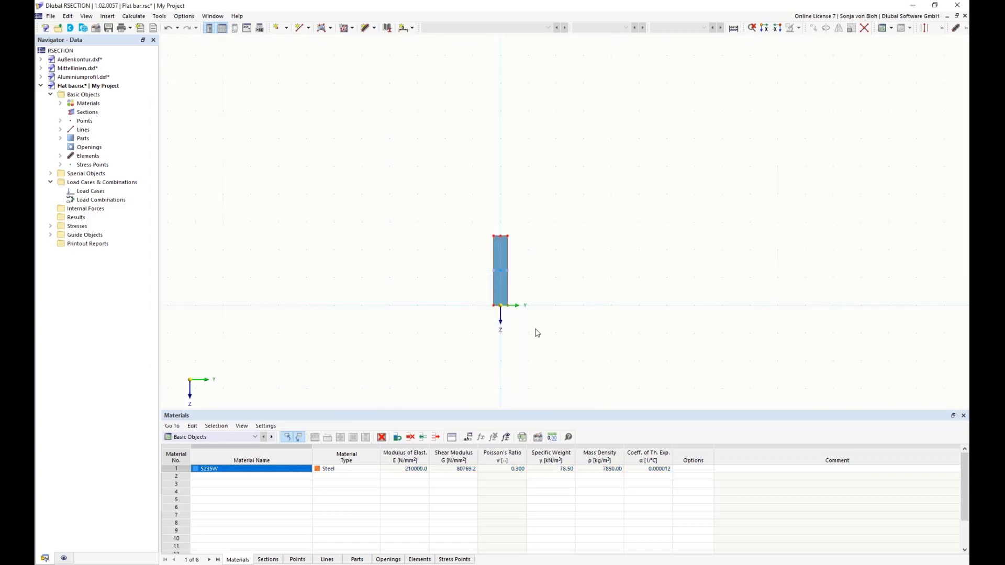
- Examine the flat bar up close and highlight its part with boundary lines 1-4 in the model data
scroll(533, 325, up, 2)
scroll(454, 316, up, 3)
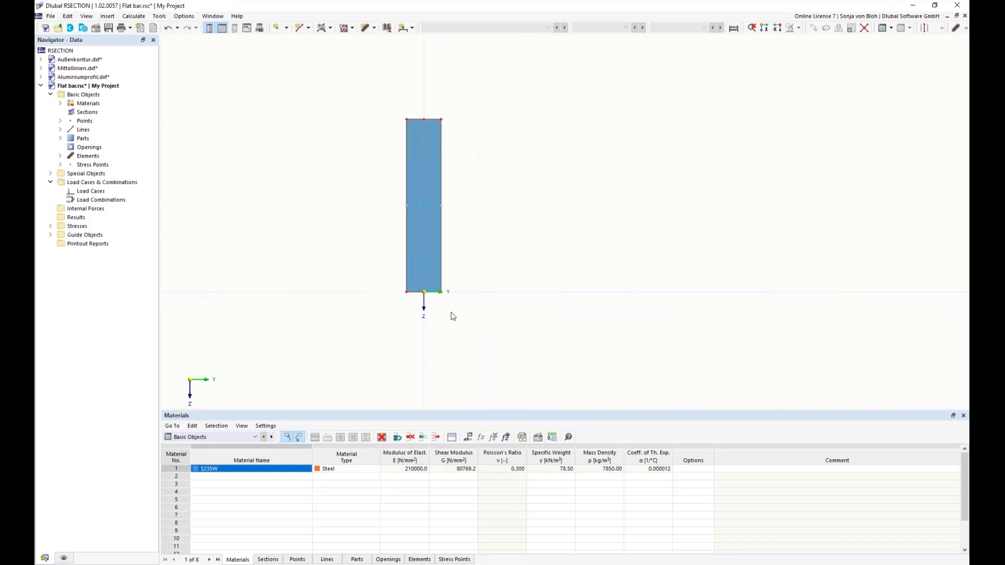
click(60, 138)
click(103, 149)
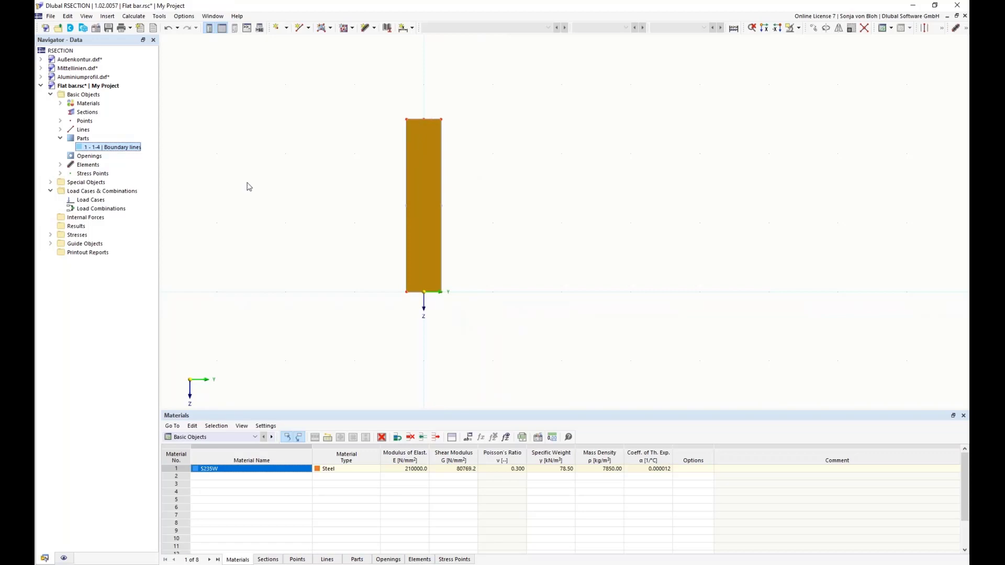
- Expand the list of elements in the model and select the single-line element of the flat bar for inspection
click(61, 165)
click(96, 174)
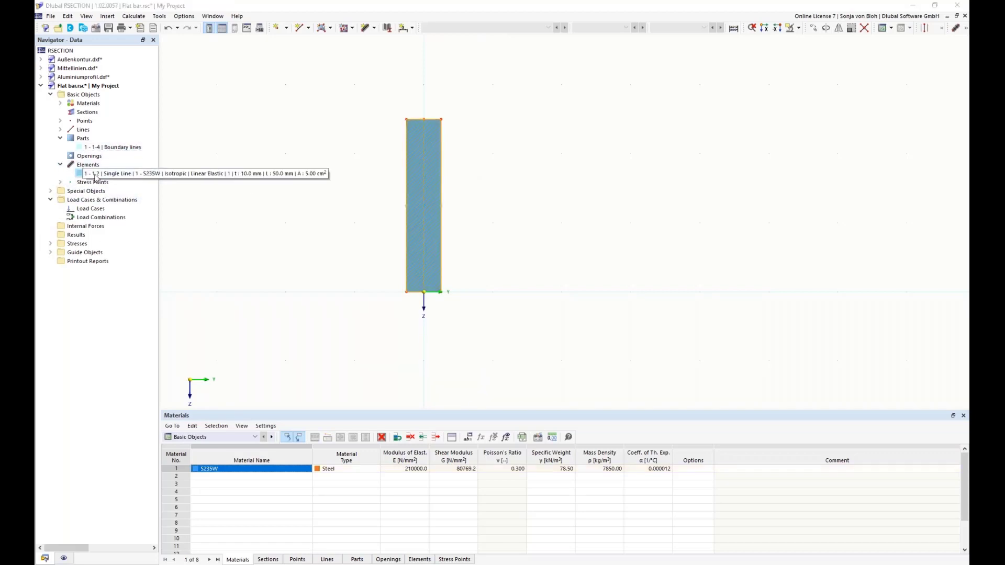
click(313, 183)
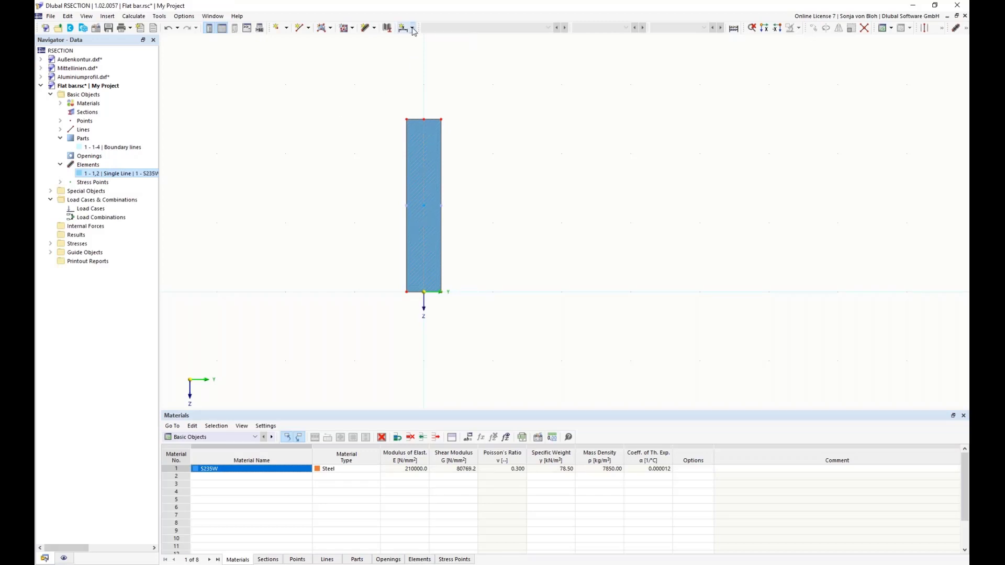
- Add a linear length dimension along the flat bar's right edge, offset about 12.9 mm from it
click(412, 29)
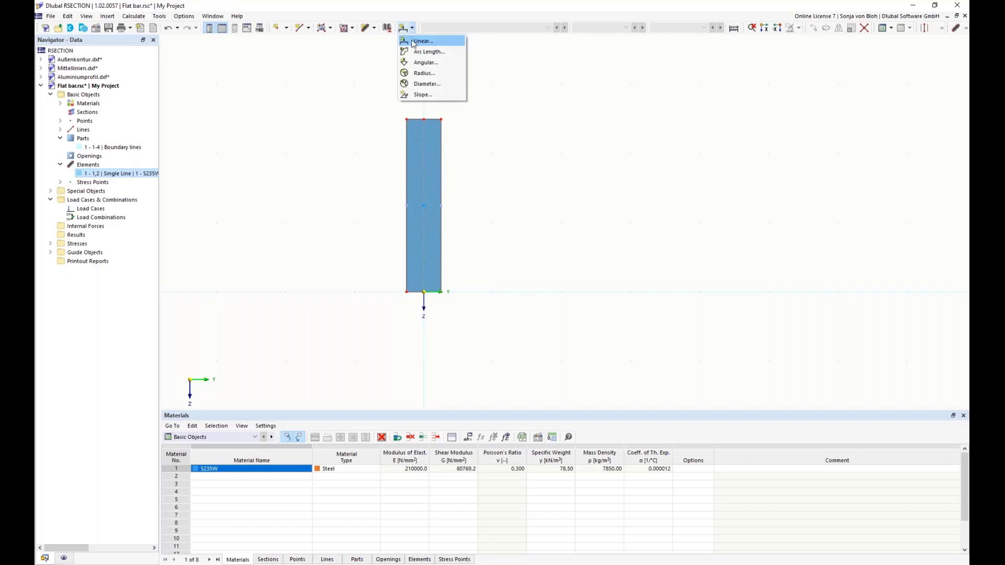
click(411, 40)
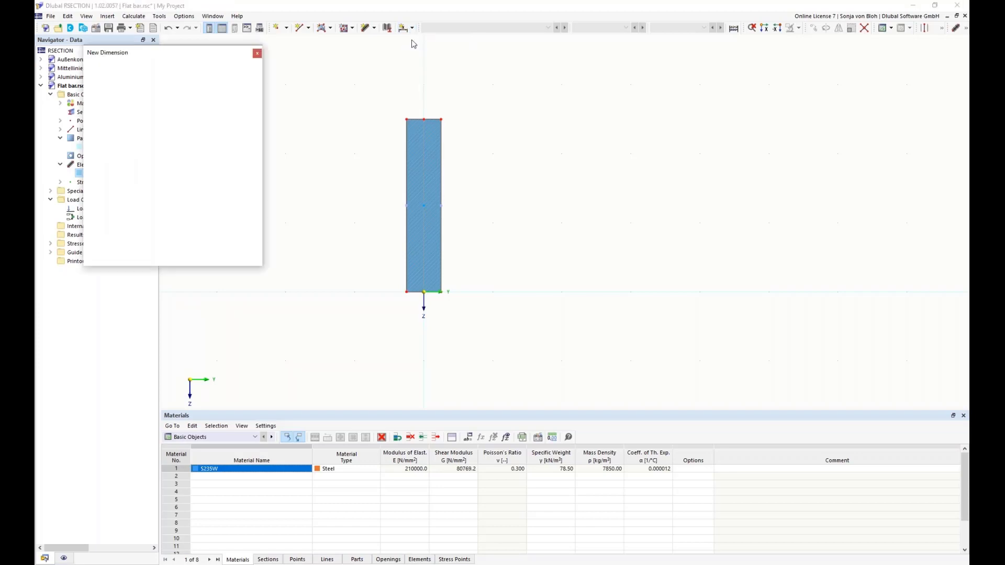
click(440, 119)
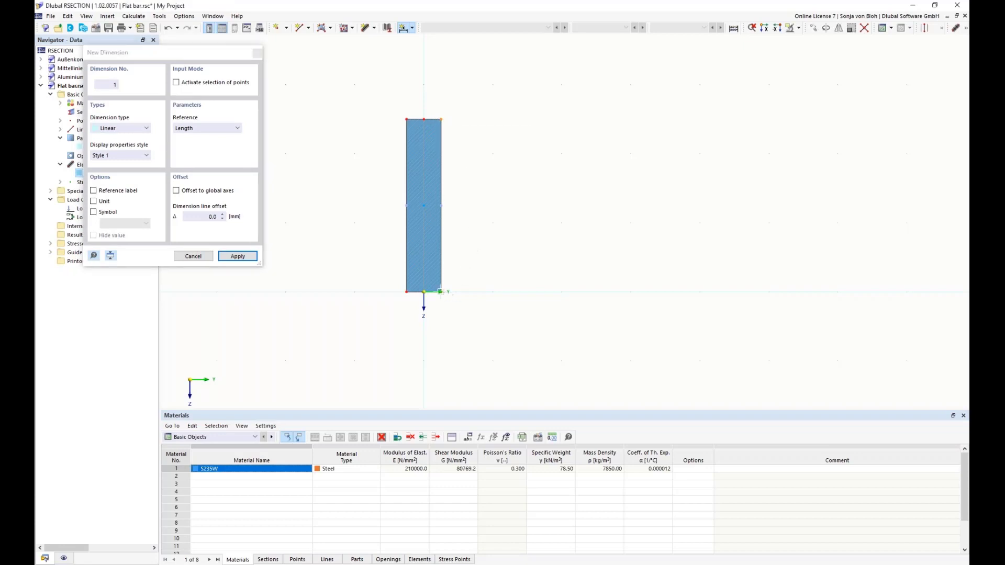
click(441, 292)
click(485, 292)
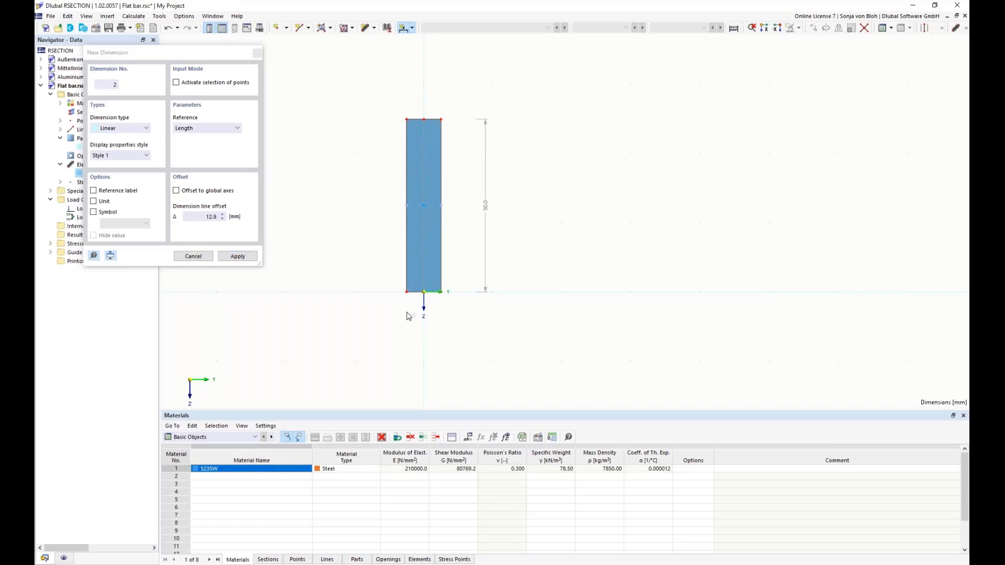
- Add a linear dimension for the flat bar's width below its bottom edge and finish dimensioning
click(406, 292)
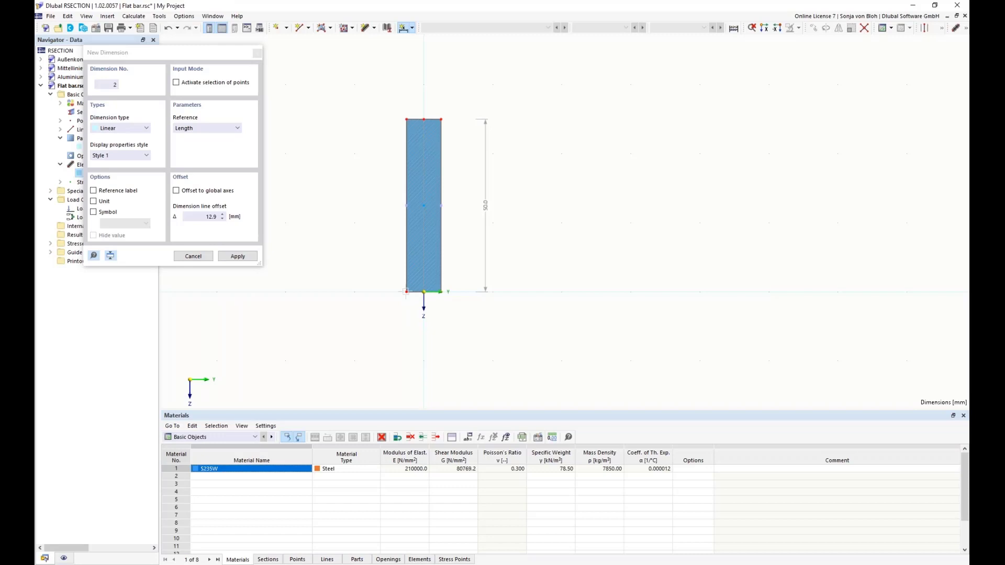
click(441, 291)
click(441, 350)
key(Escape)
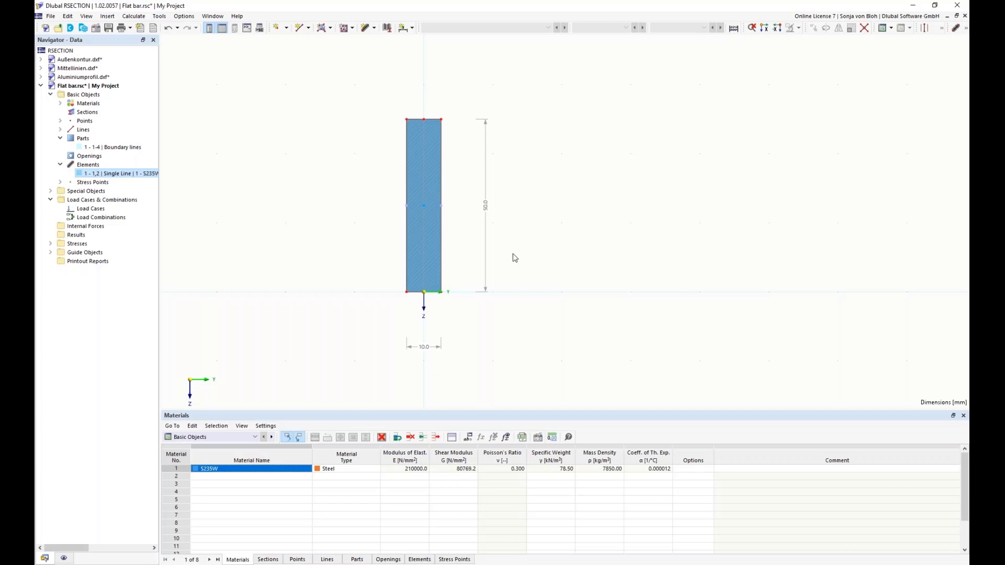
- Save the whole flat bar with both dimensions as a block, naming it "Block without parameters"
mouse_move(350, 82)
mouse_down()
mouse_move(457, 242)
mouse_move(573, 389)
mouse_up()
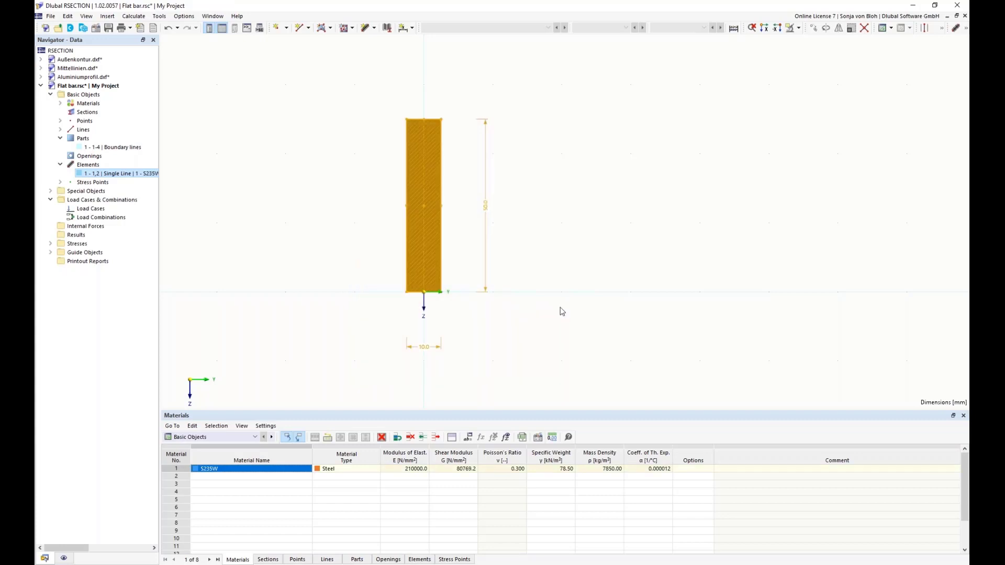
click(52, 16)
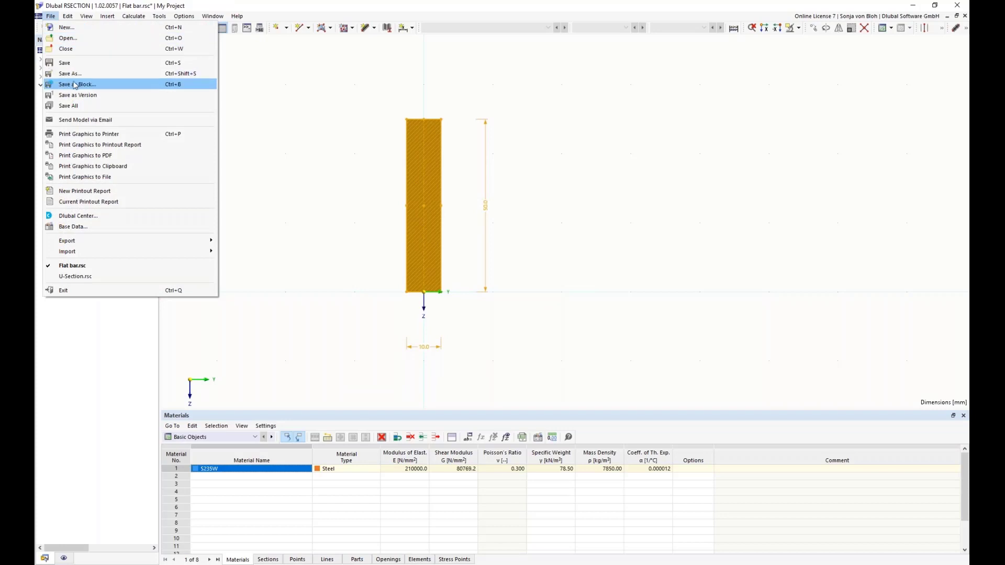
click(76, 85)
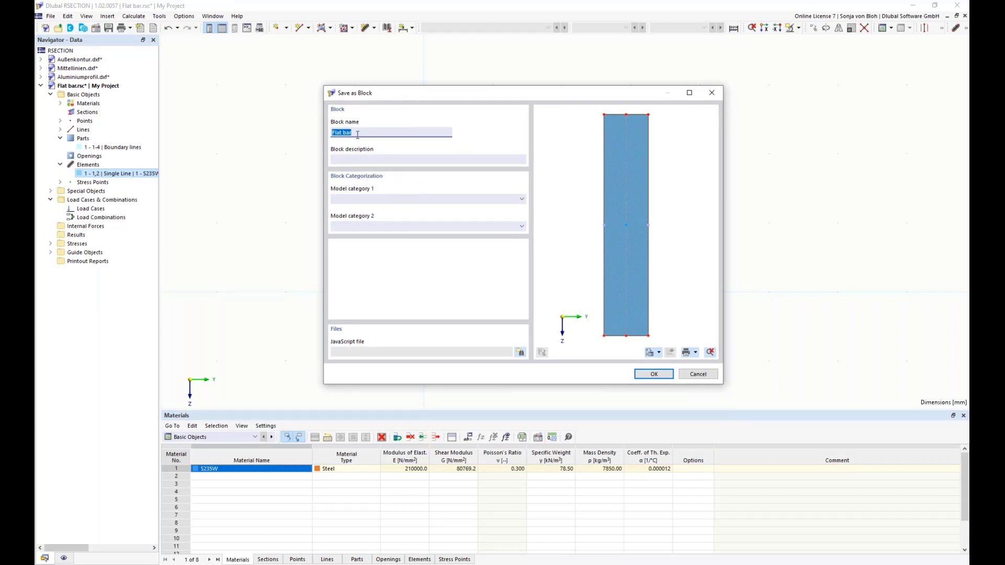
text(Block without parameters)
- Assign the block to model category 1 "Thin-Walled Sections | Others" and confirm saving it
click(522, 200)
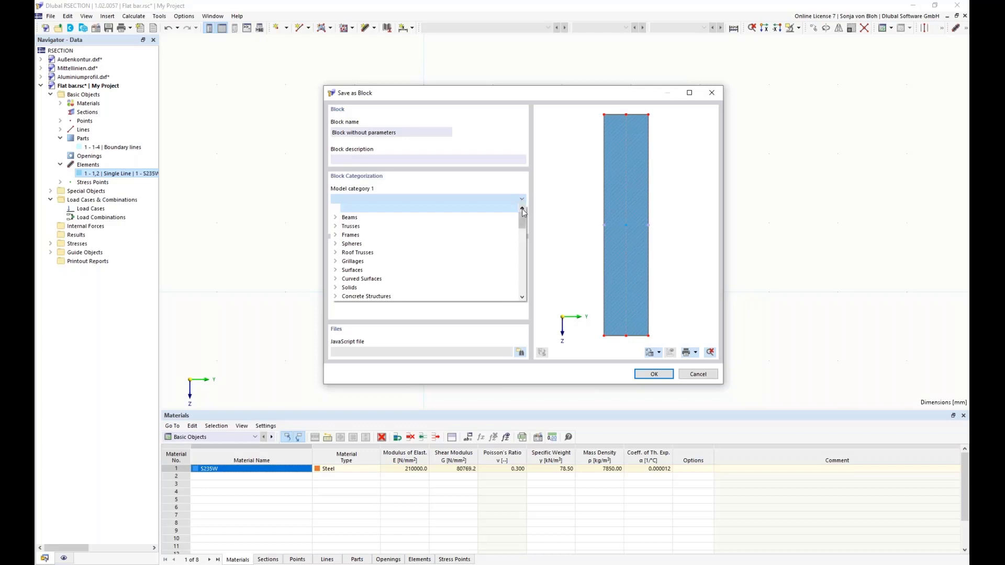
drag(523, 222, 525, 293)
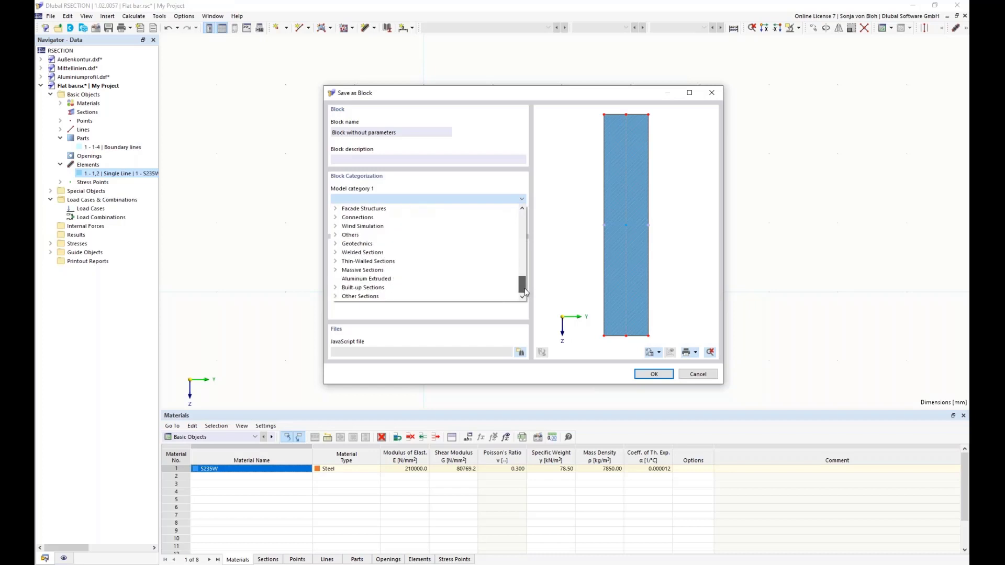
click(335, 261)
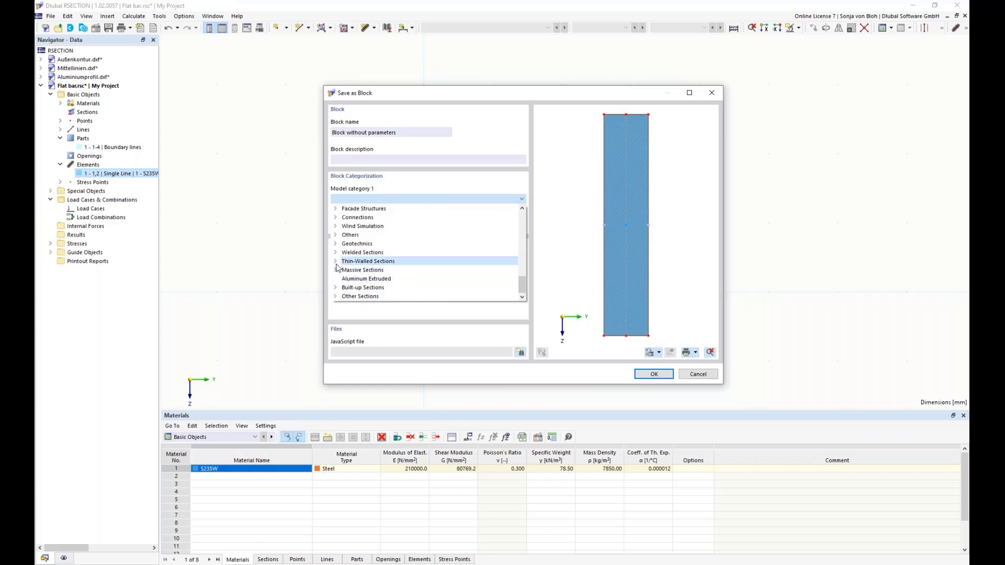
click(359, 279)
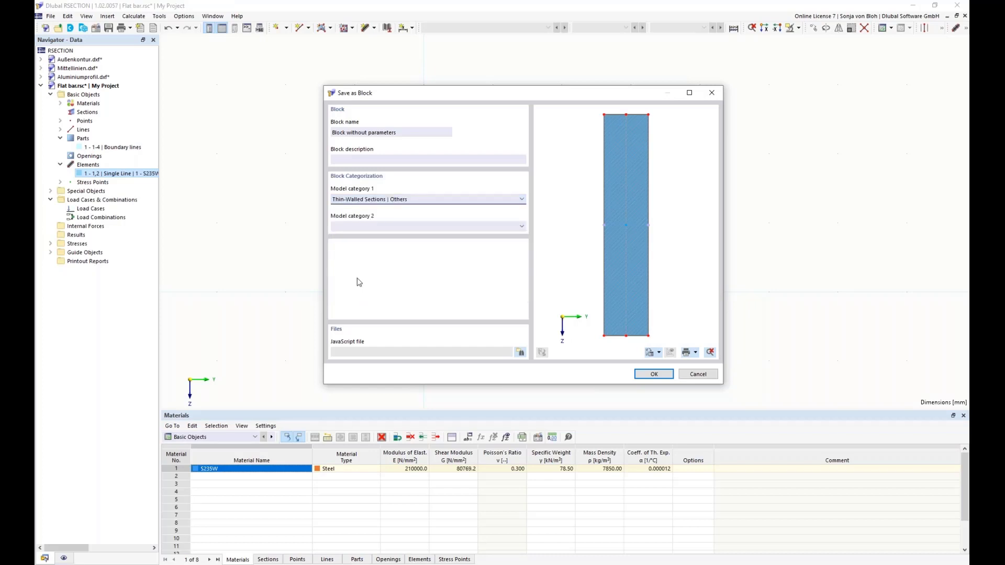
click(653, 374)
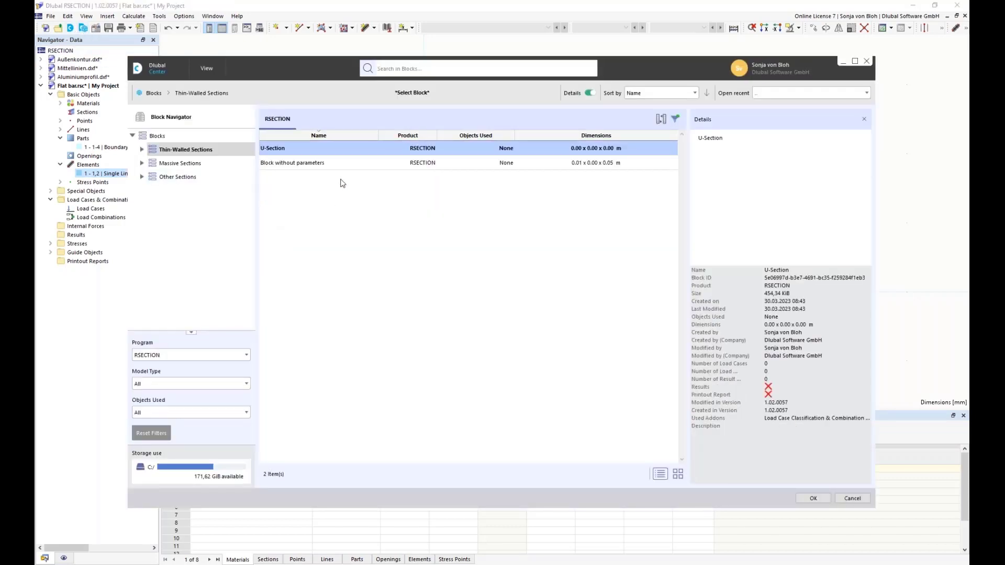
- Choose the saved "Block without parameters" for insertion and use its lower-left corner, point 12, as the insert point
click(345, 163)
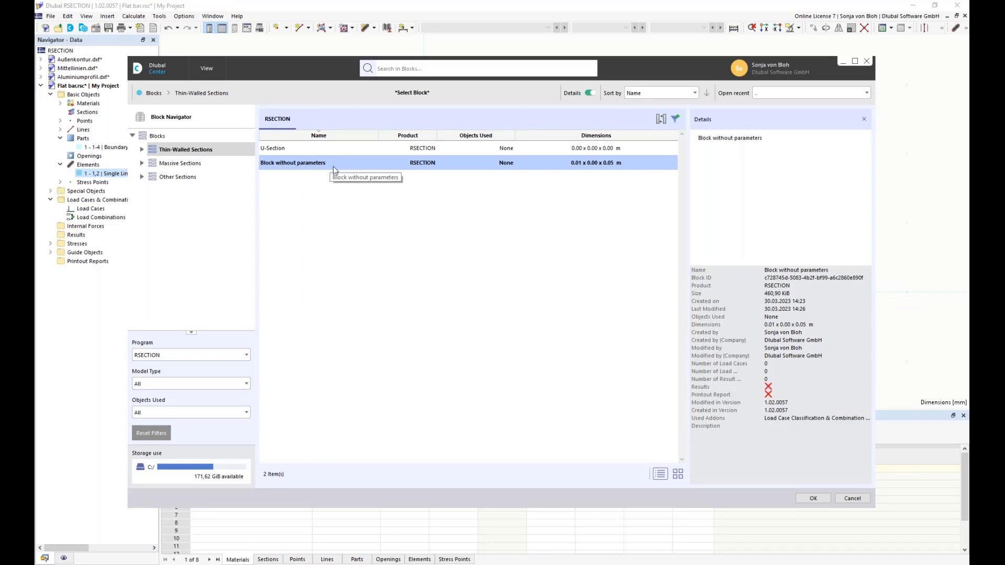
click(813, 498)
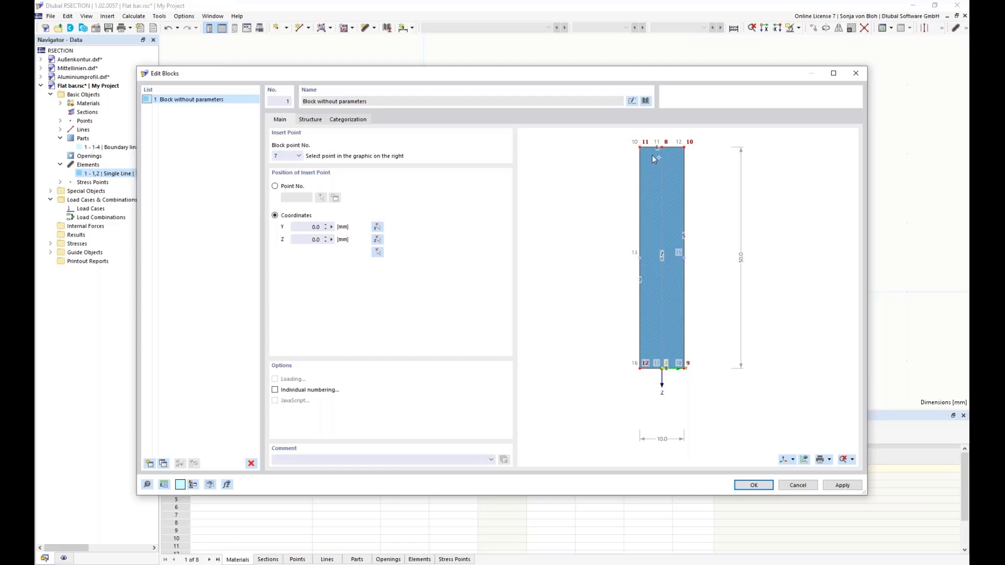
click(640, 369)
click(299, 156)
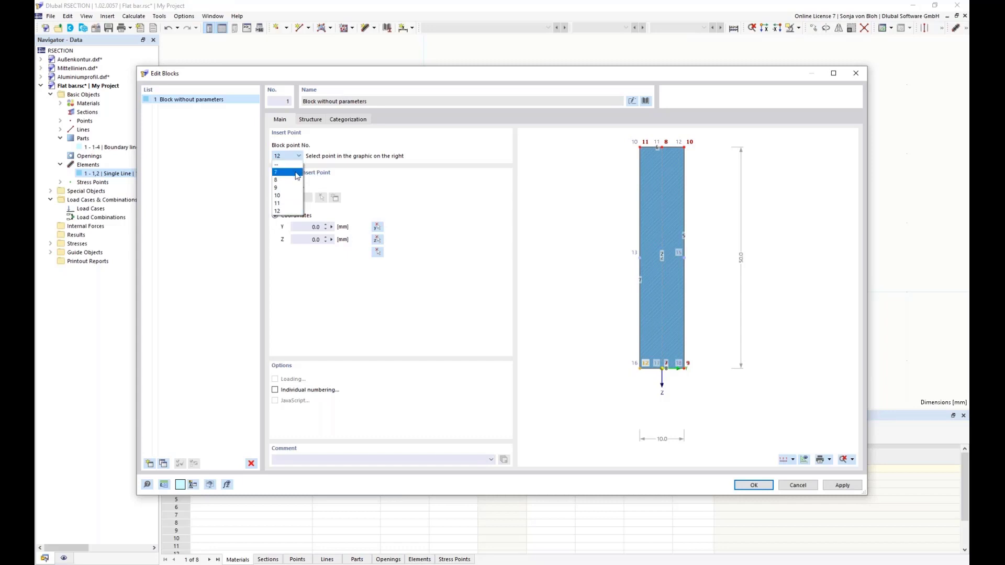
click(363, 146)
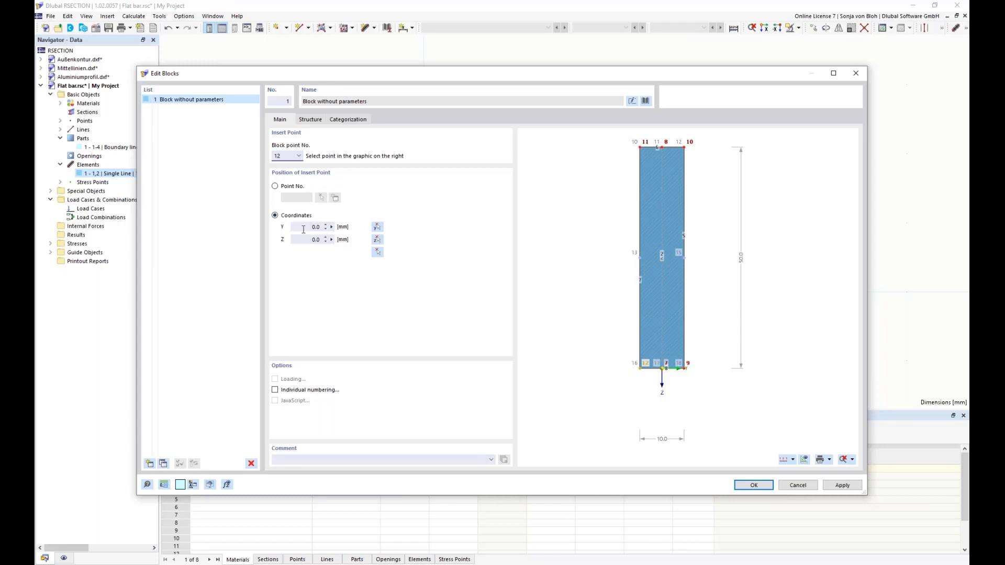
- Pick the position of the block's insert point graphically in the model at Y 40.0 mm, Z 0.0 mm
drag(303, 229, 343, 231)
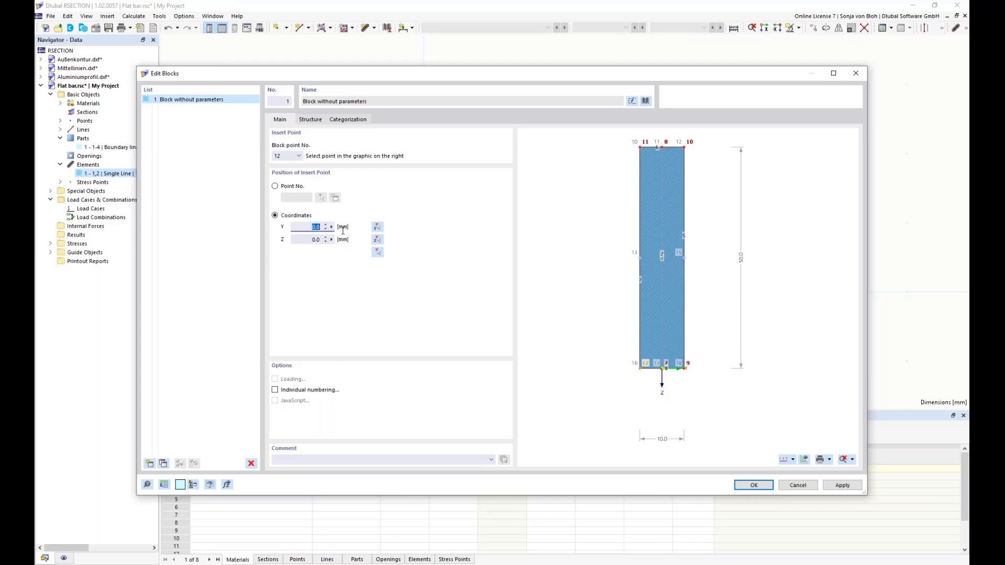
click(314, 240)
click(377, 253)
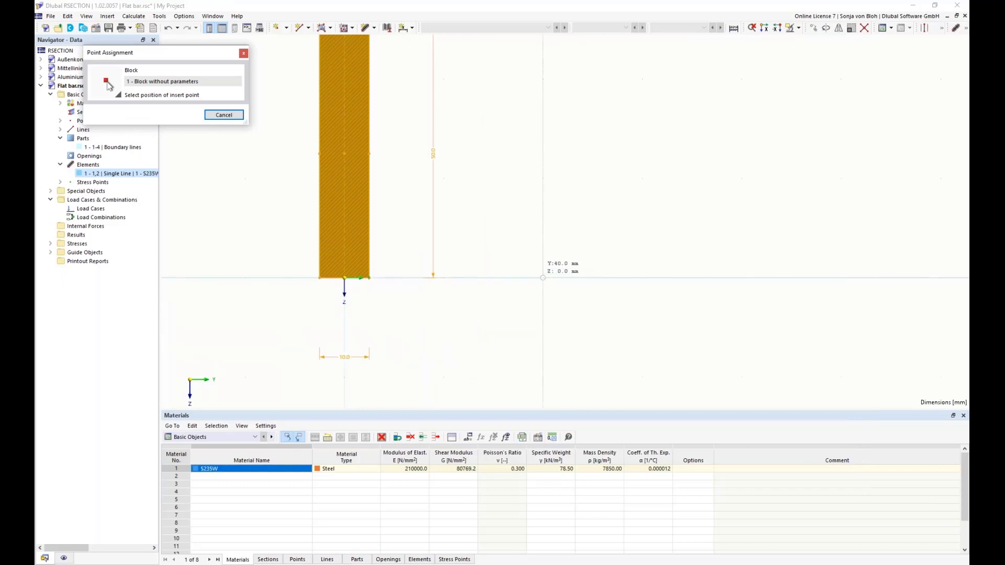
click(543, 278)
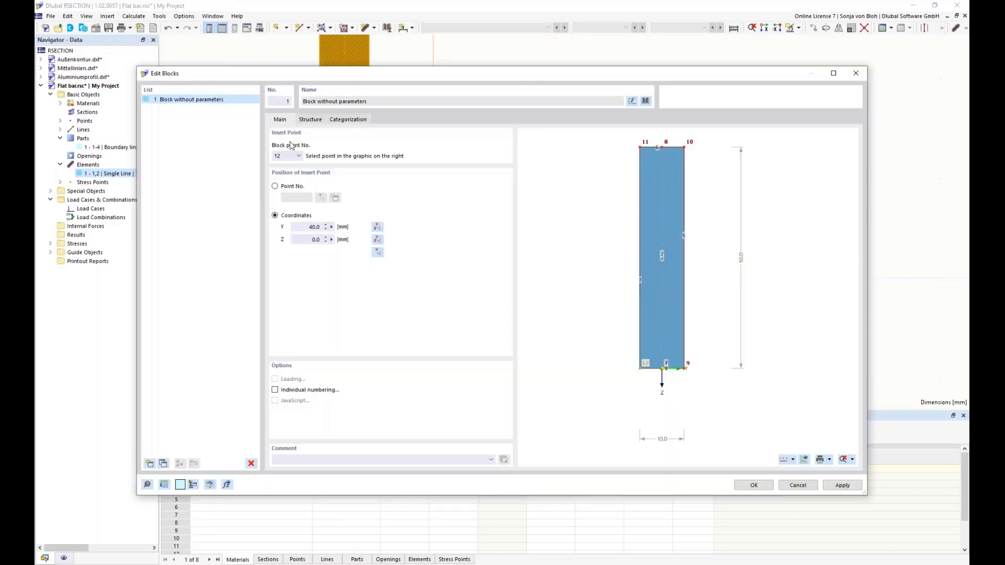
- Review the block's material parameter in its structure settings and insert the block beside the original bar
click(310, 121)
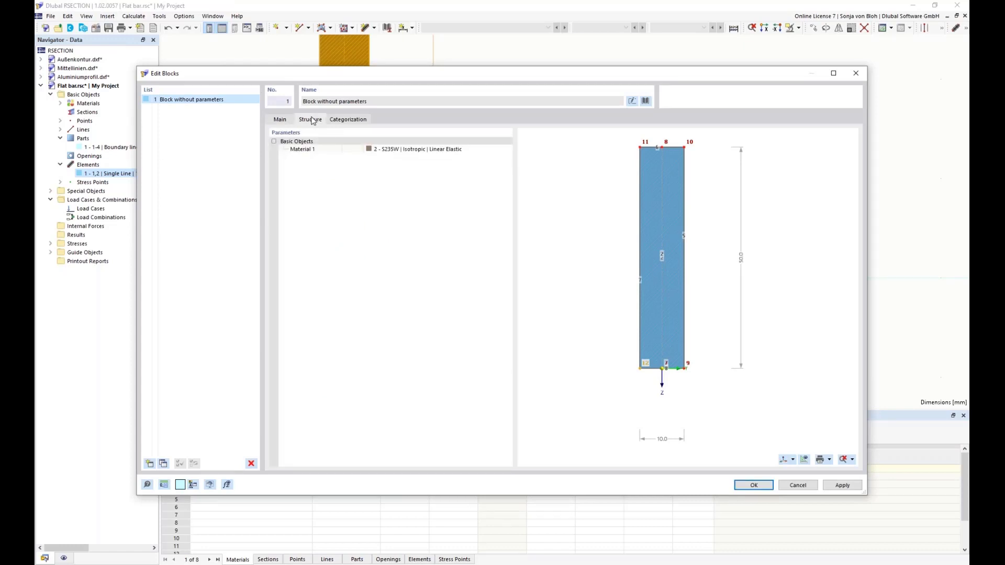
click(413, 149)
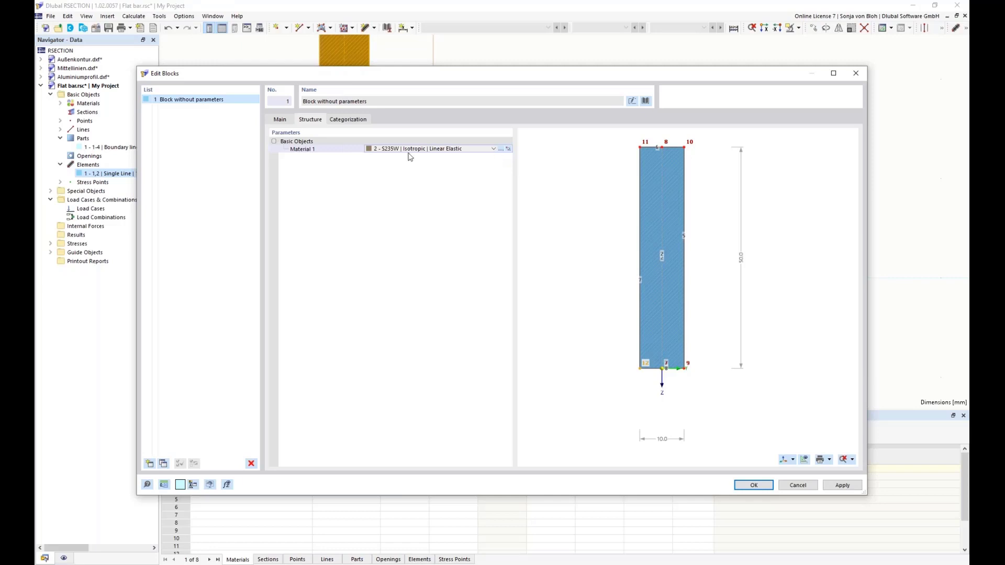
click(754, 485)
scroll(649, 320, down, 3)
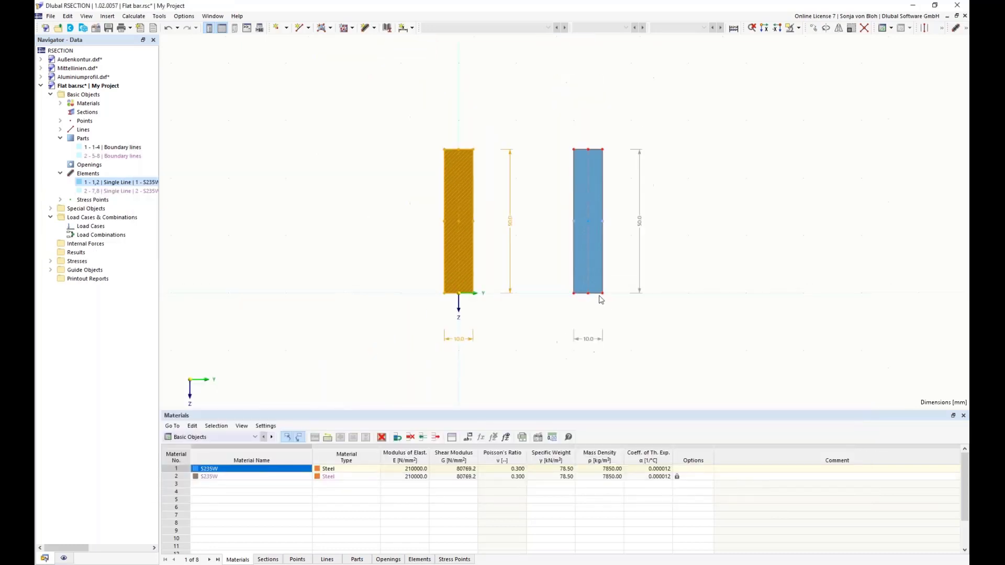
middle_drag(563, 278, 502, 278)
scroll(504, 278, up, 2)
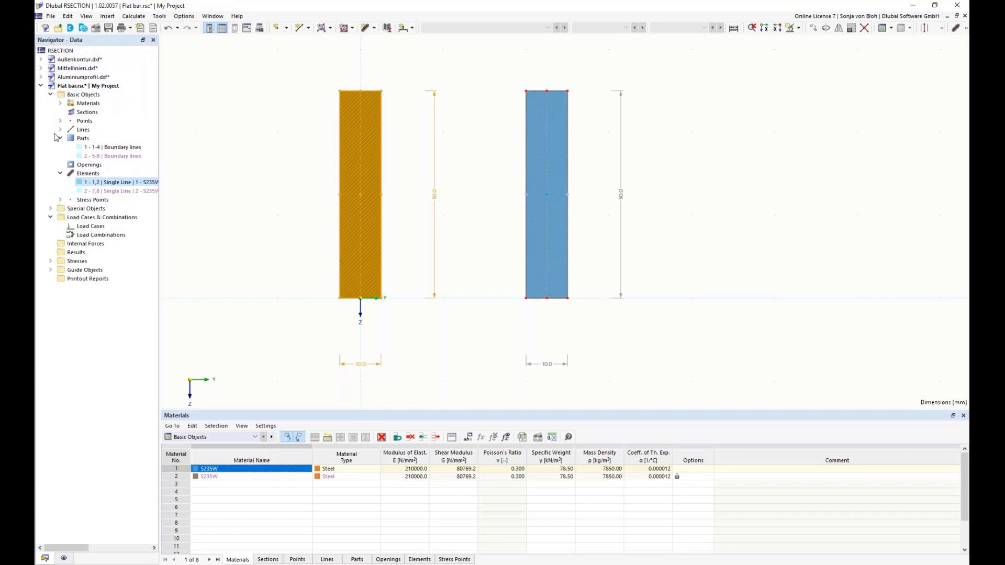
- Edit the inserted "Block without parameters" and set the Y coordinate of its insert point to 60 mm
click(50, 208)
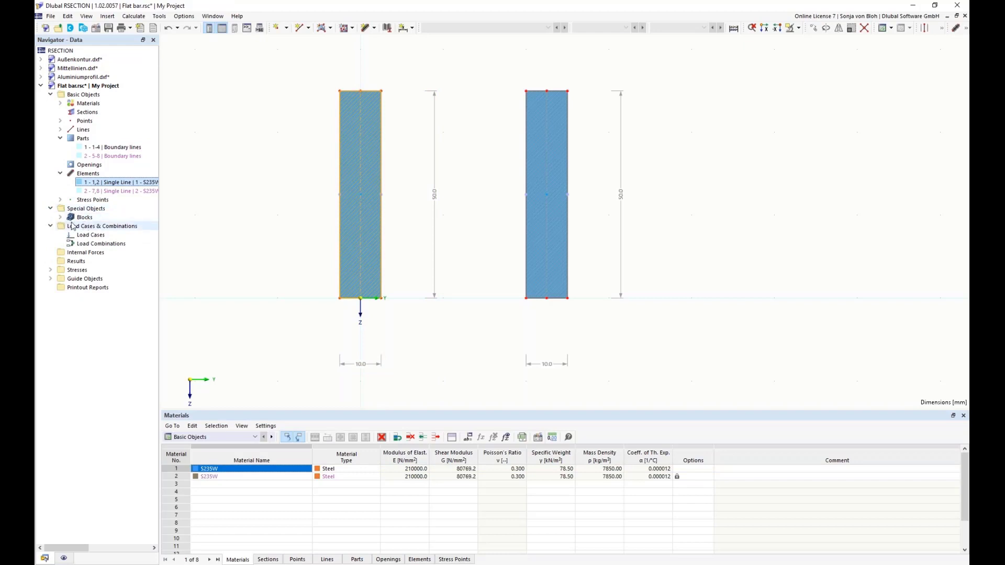
click(62, 219)
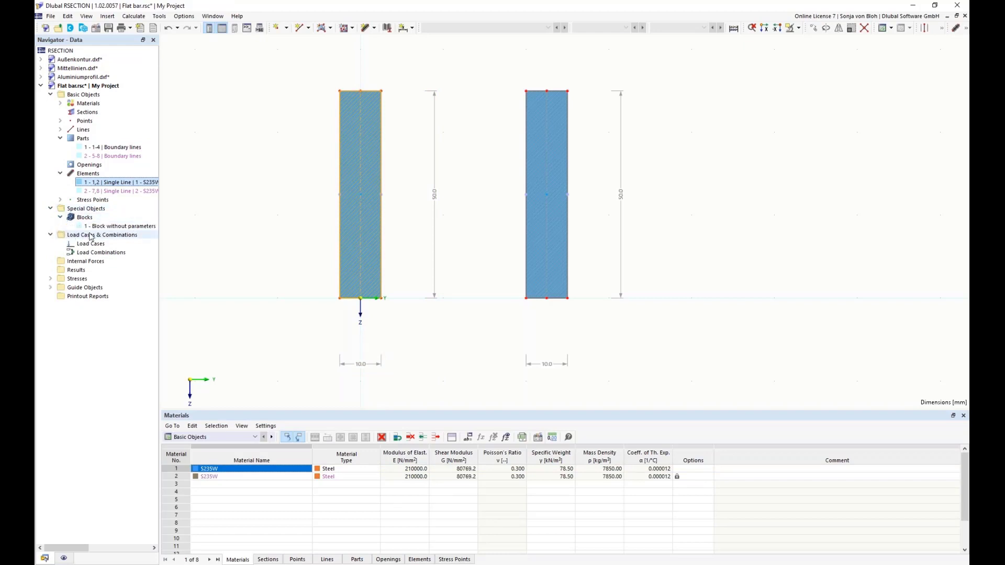
click(113, 226)
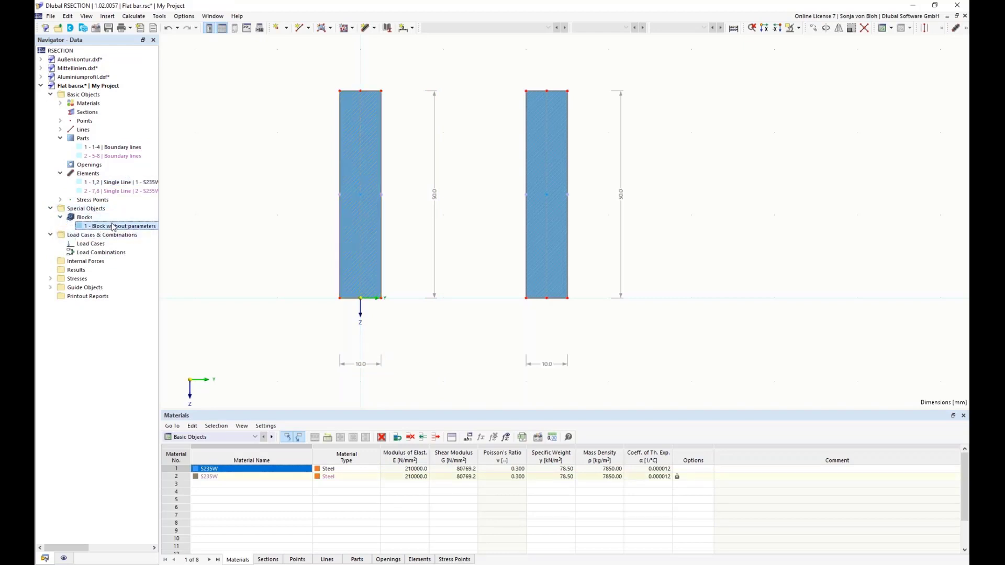
double_click(113, 227)
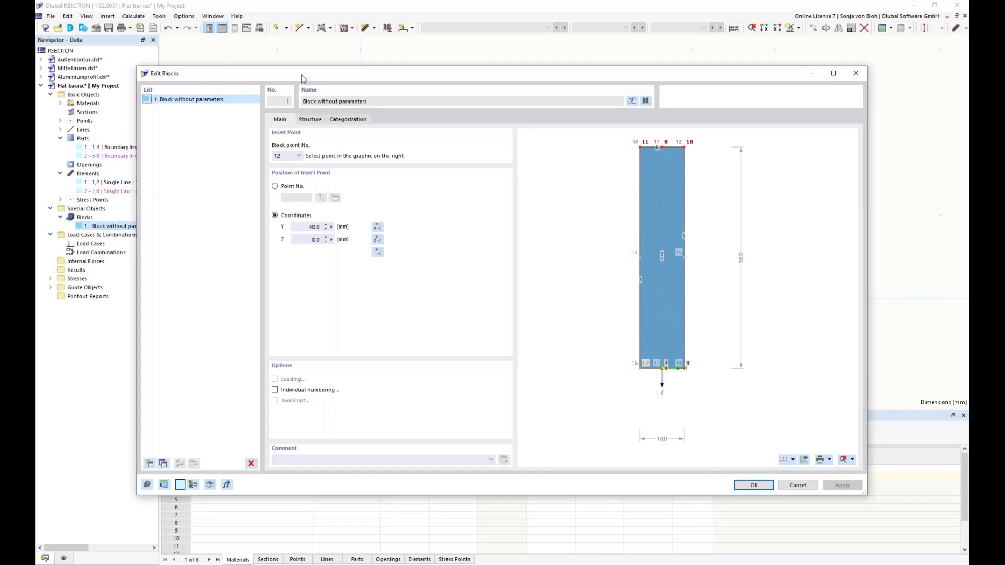
drag(296, 73, 320, 37)
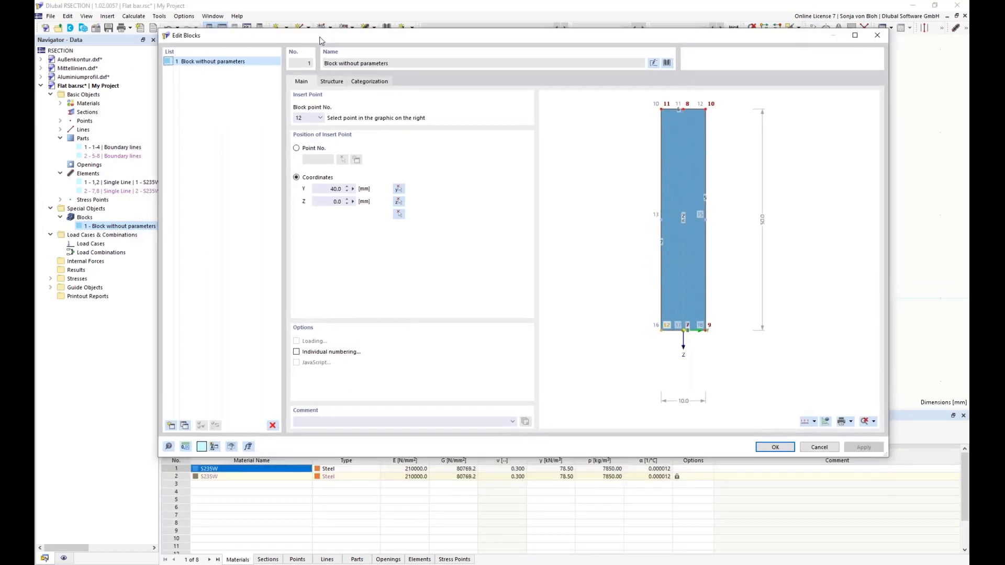
click(332, 189)
drag(327, 189, 388, 190)
text(60)
click(776, 447)
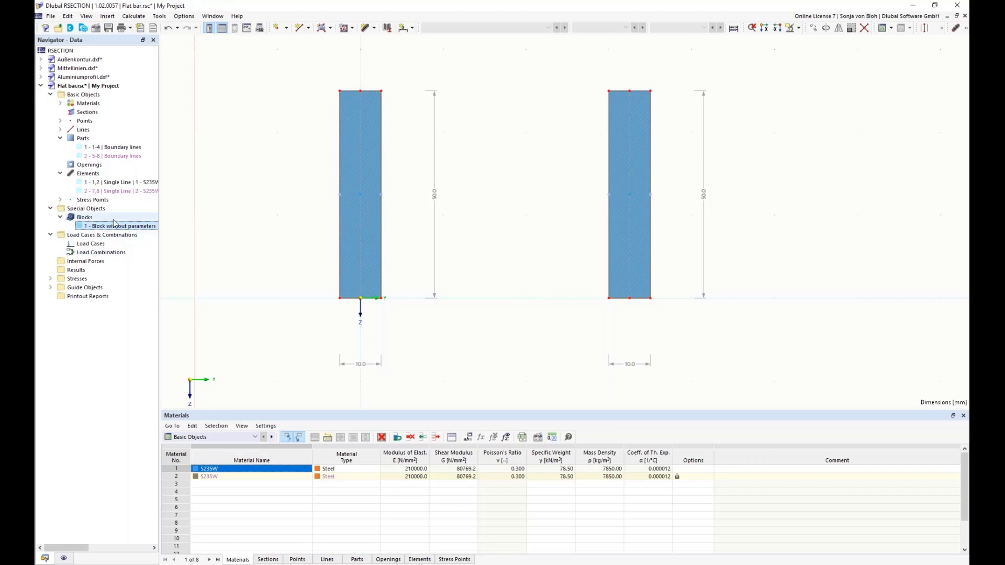
- Move the inserted block by a displacement vector of 20 mm in the Z direction, without creating a copy
scroll(450, 270, down, 4)
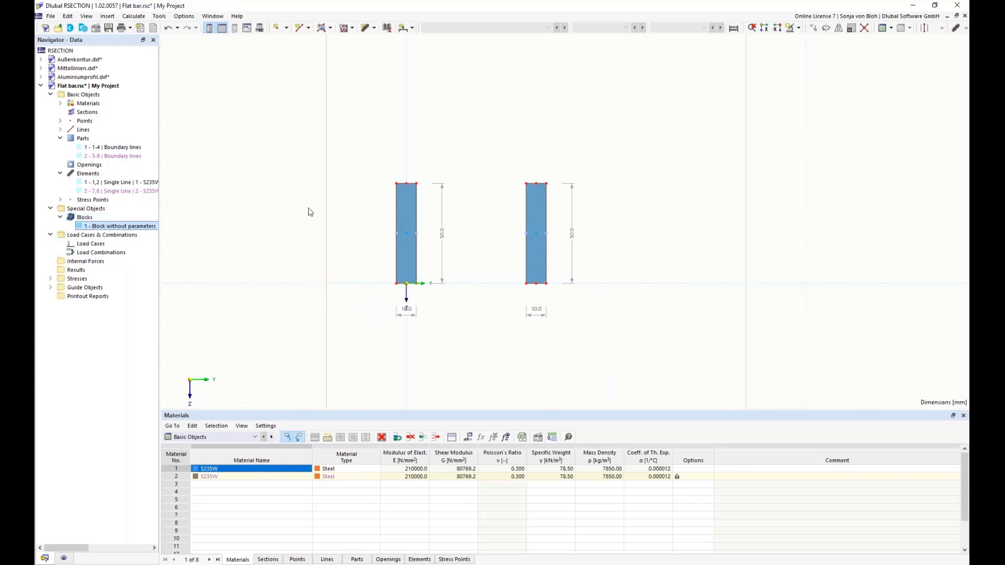
click(814, 30)
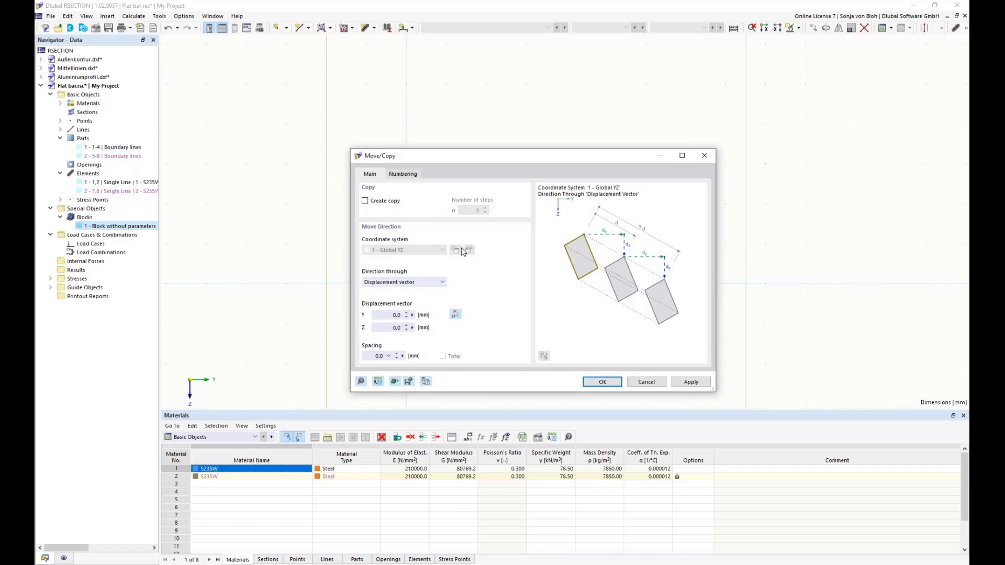
click(384, 329)
text(20)
click(601, 381)
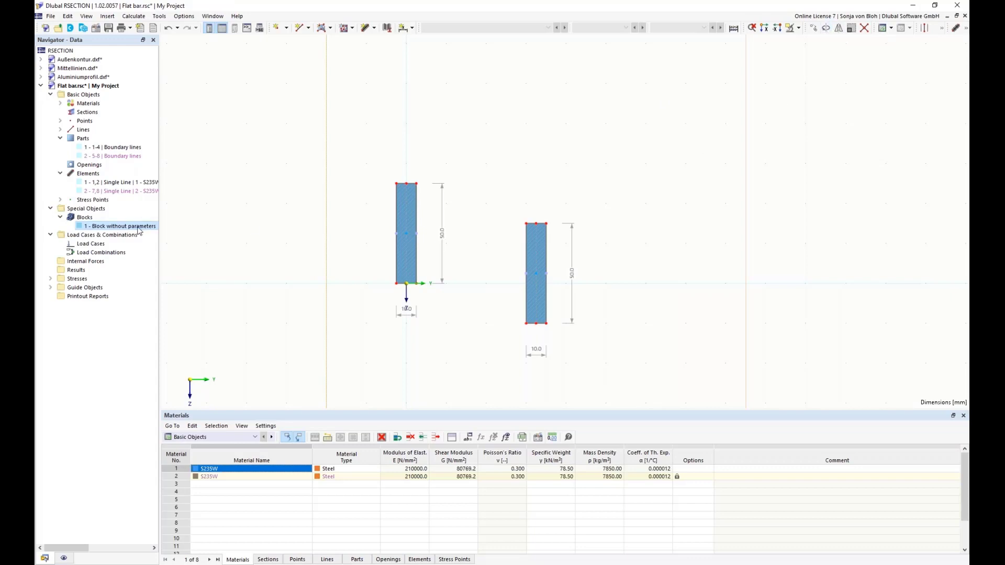
- Delete the inserted "Block without parameters" from the model
right_click(119, 230)
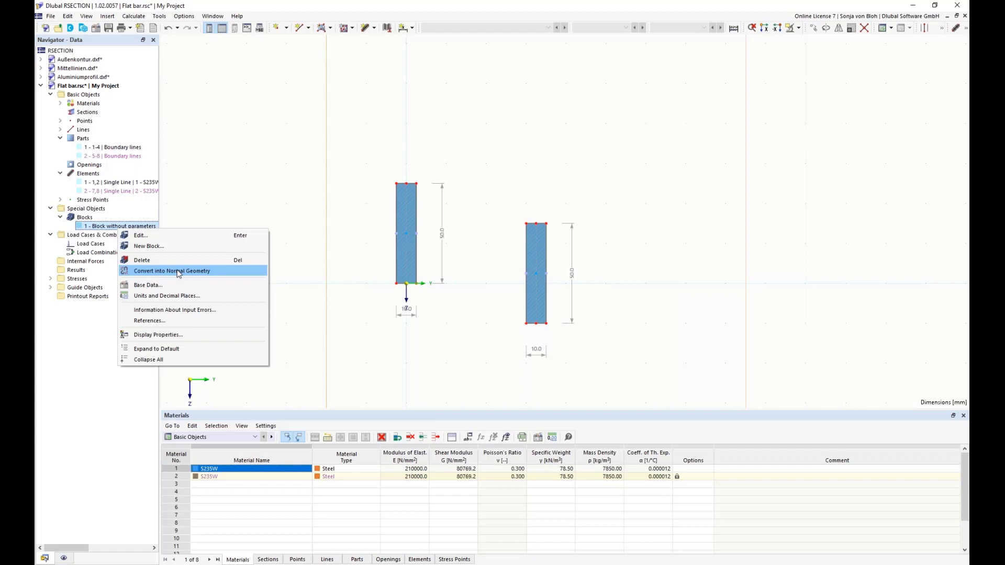
click(278, 179)
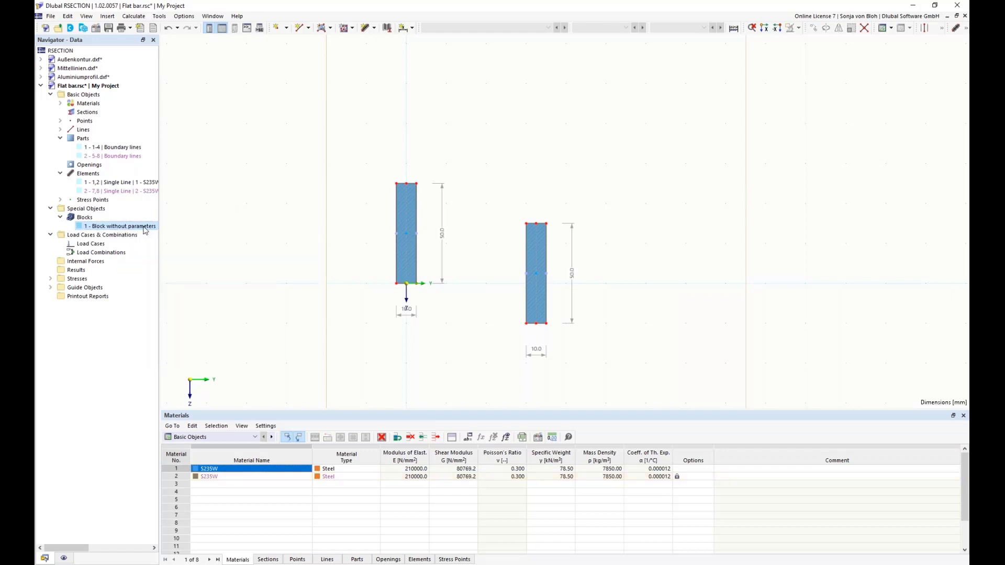
right_click(145, 230)
click(180, 261)
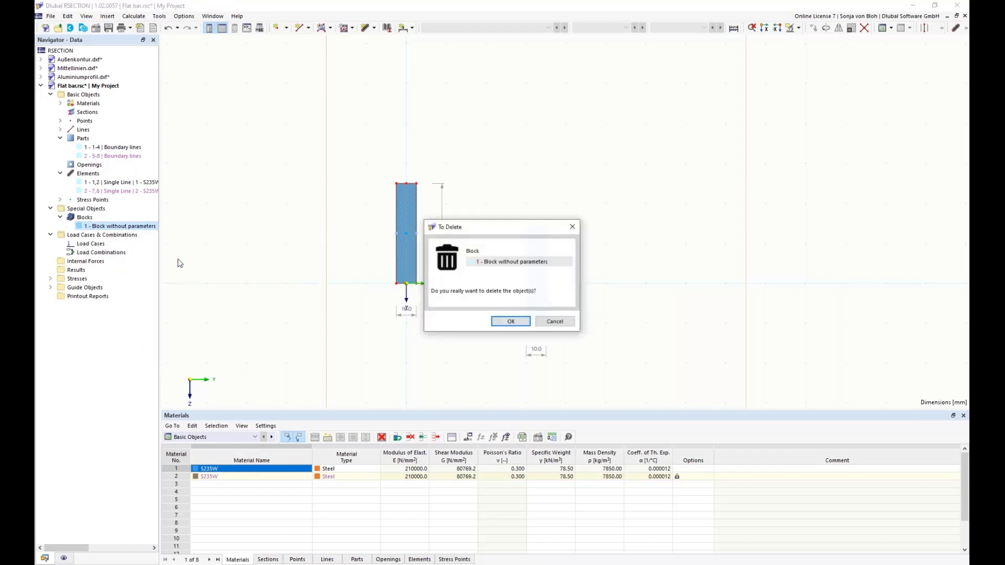
click(511, 320)
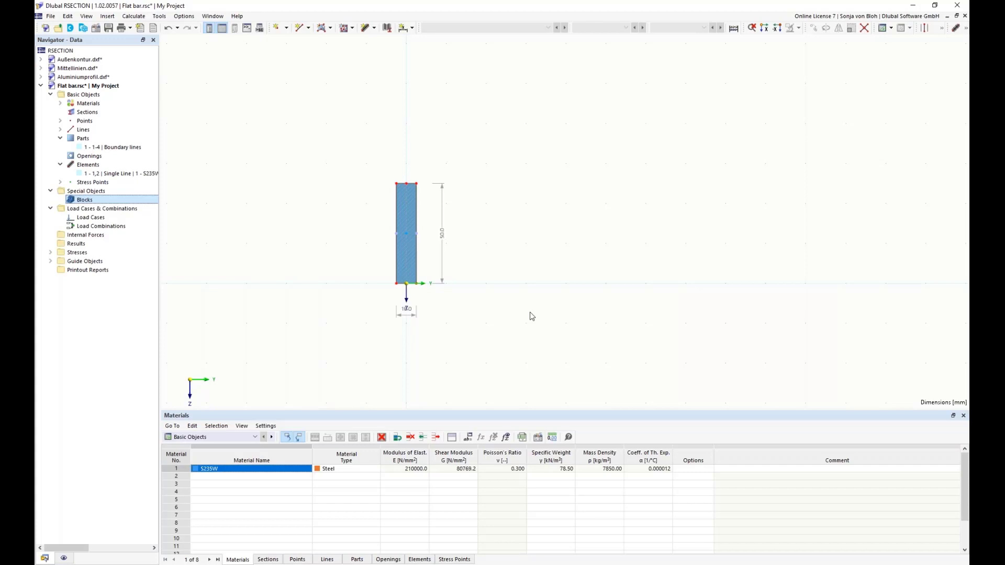
- Start a first global parameter with the model unit group Lengths and the definition type Value
click(467, 437)
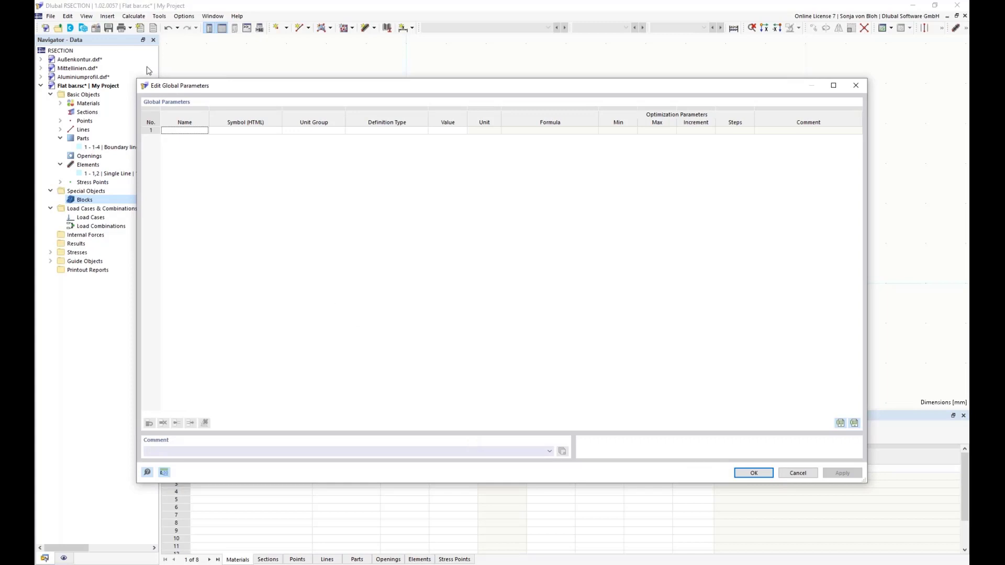
click(200, 132)
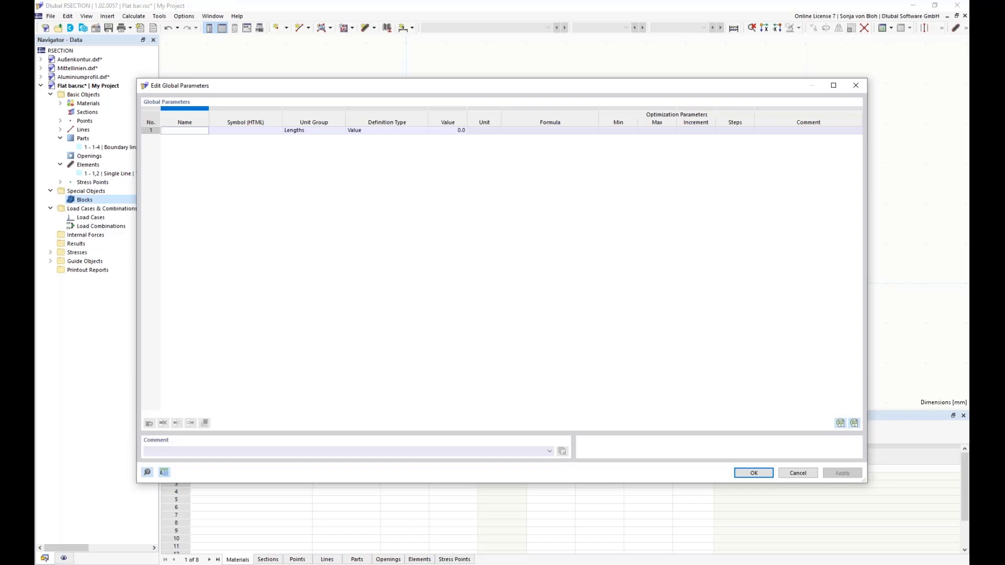
click(314, 130)
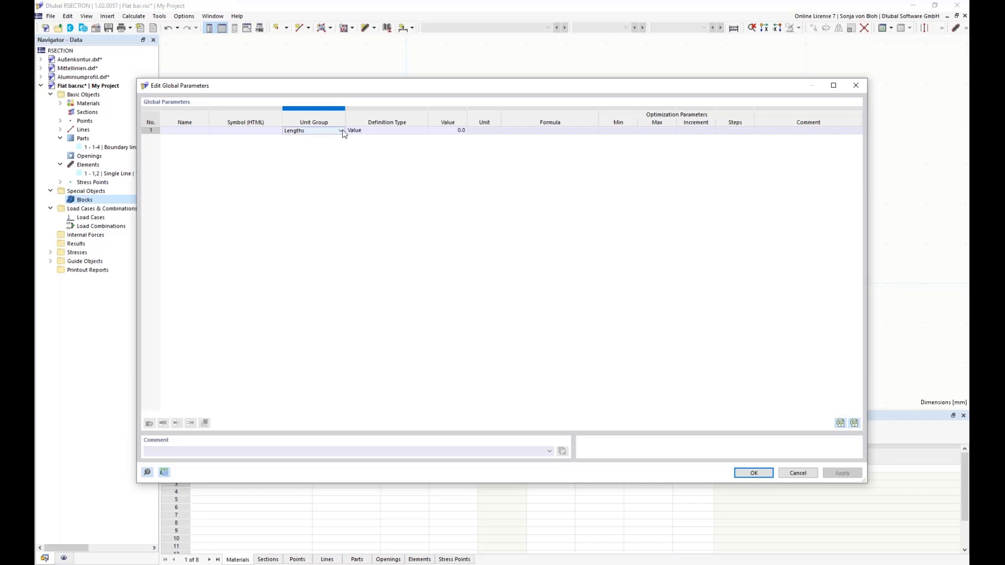
click(341, 131)
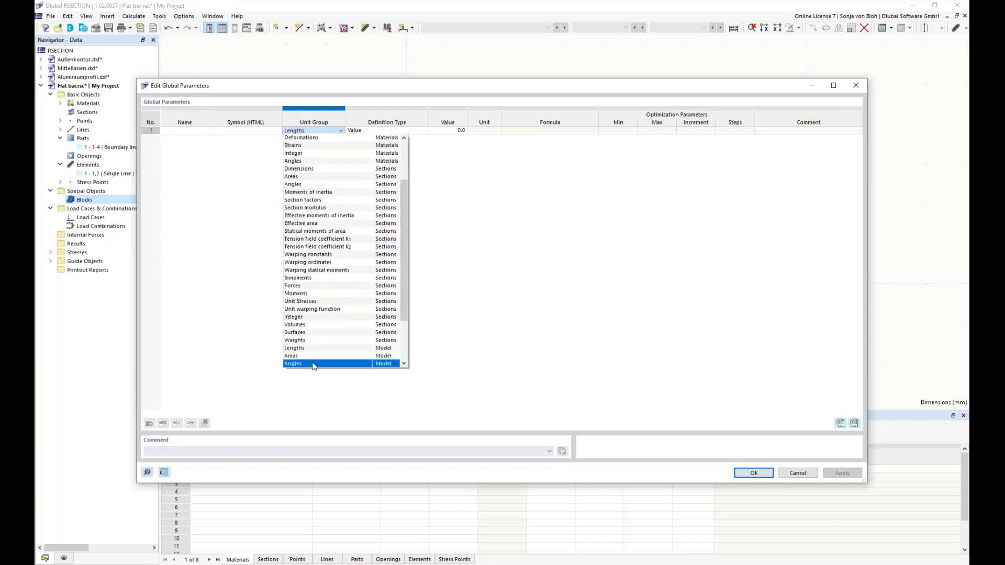
click(305, 349)
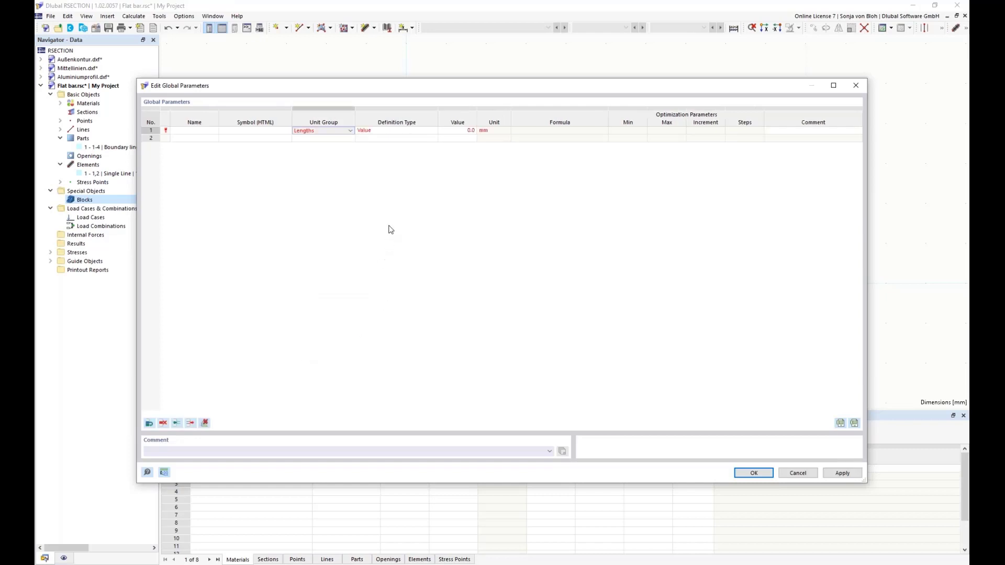
click(418, 131)
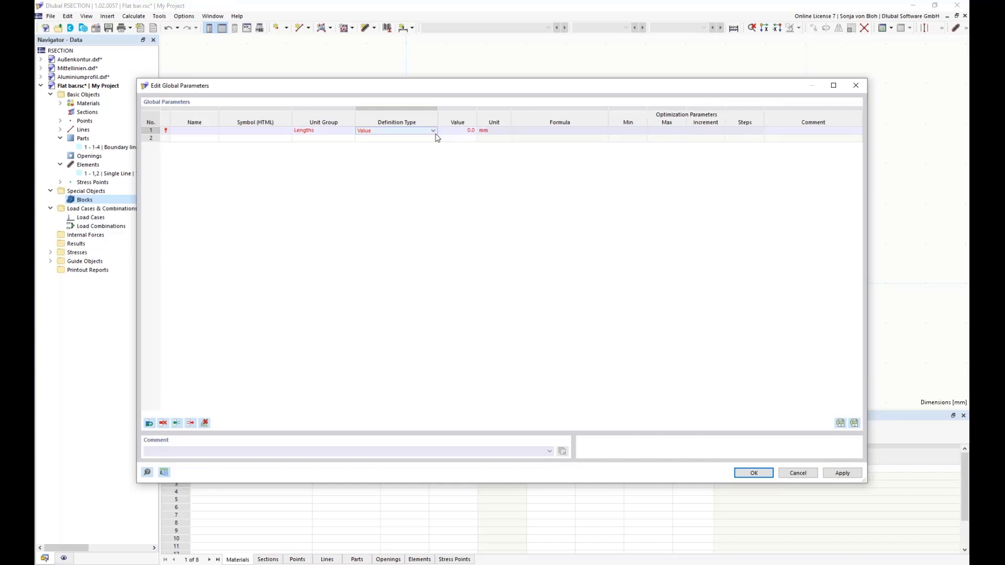
click(434, 131)
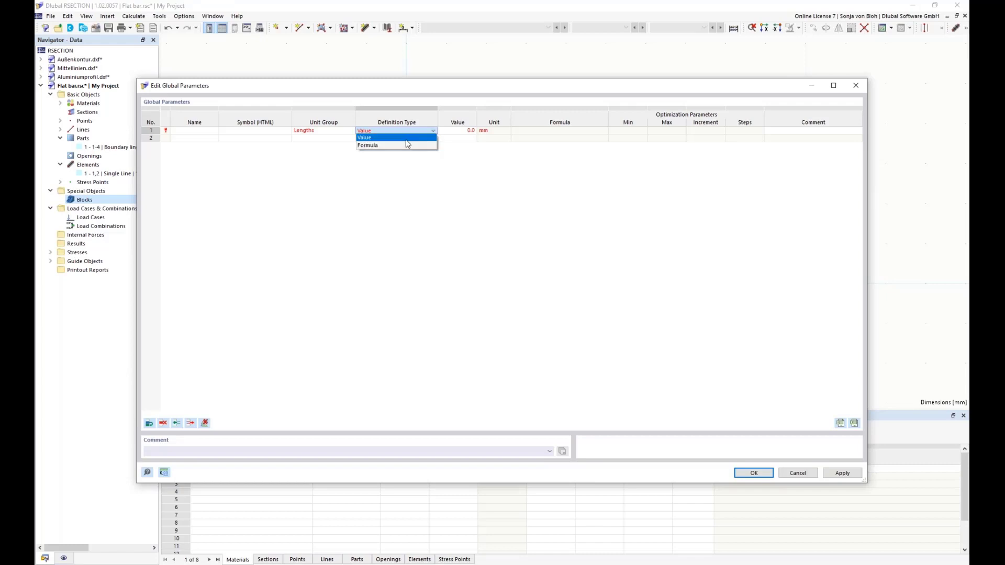
click(409, 137)
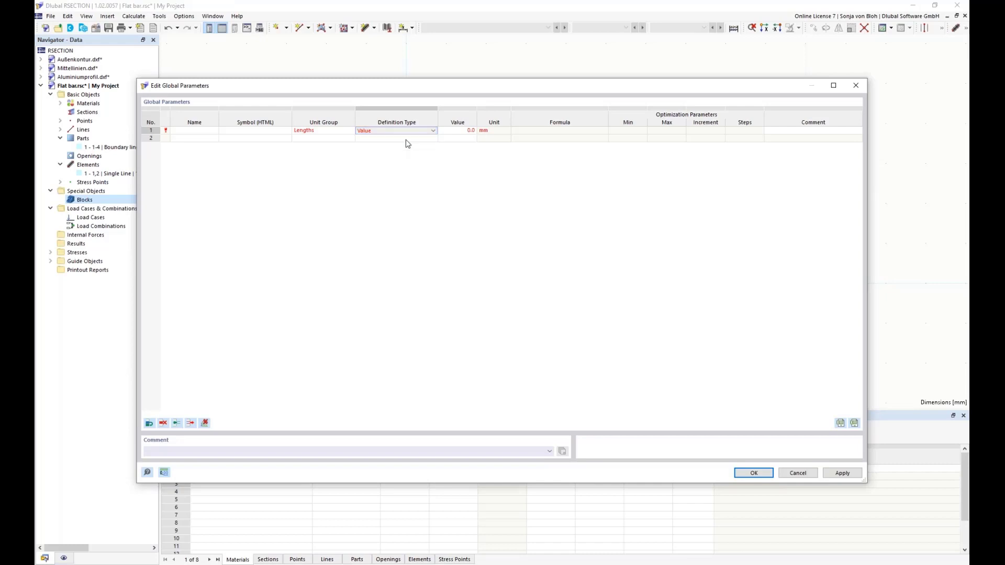
- Name the first global parameter dL and set its value to 50 mm
click(196, 131)
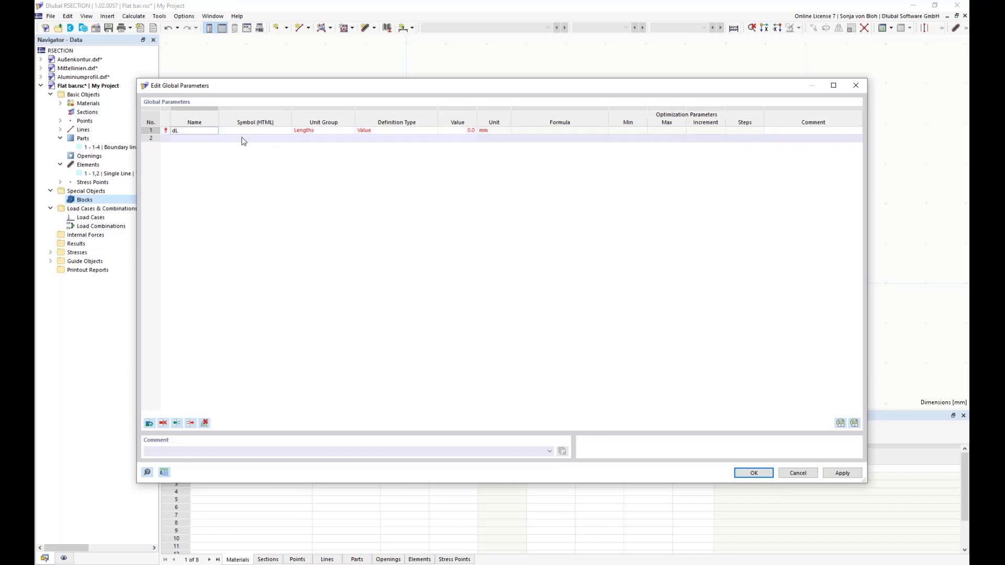
key(Tab)
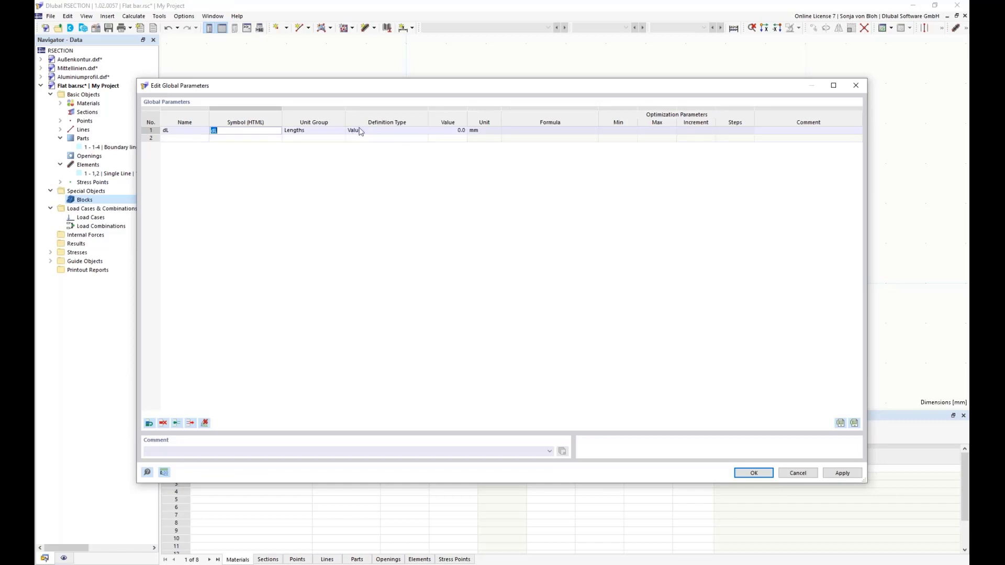
click(453, 130)
text(5)
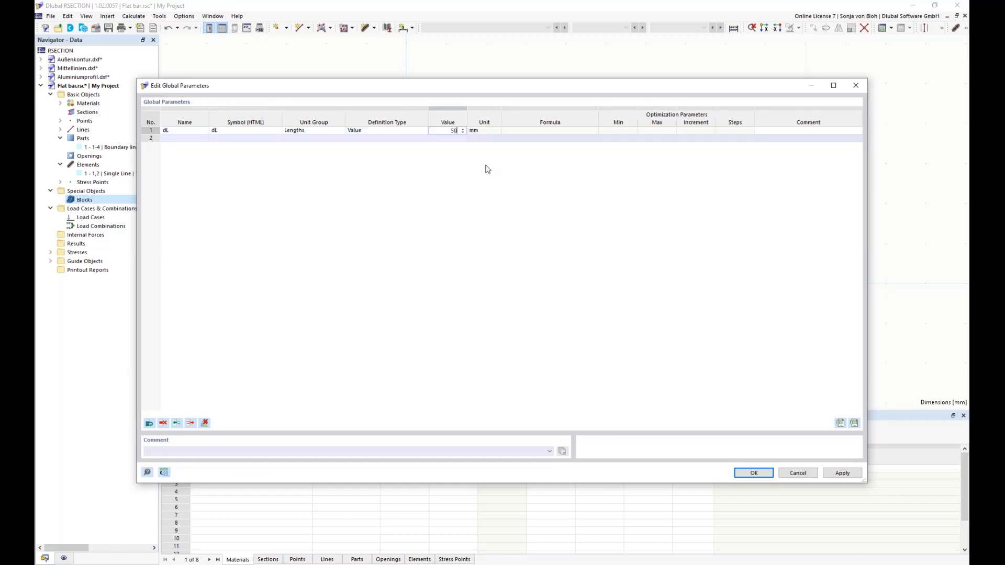
text(0)
- Add a second global length parameter named dT with a value of 10 mm and accept the parameter list
click(179, 138)
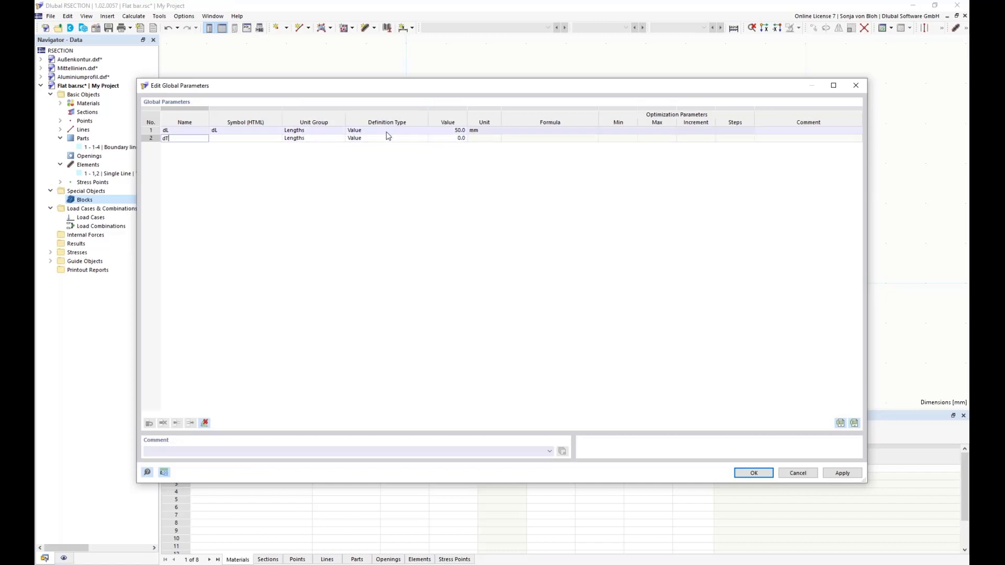
click(453, 139)
text(10)
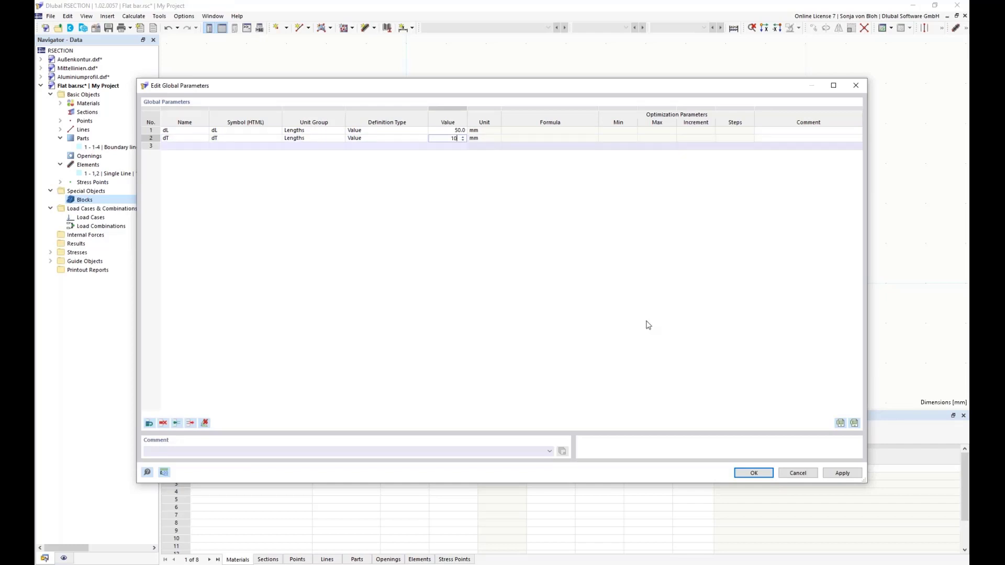
click(753, 474)
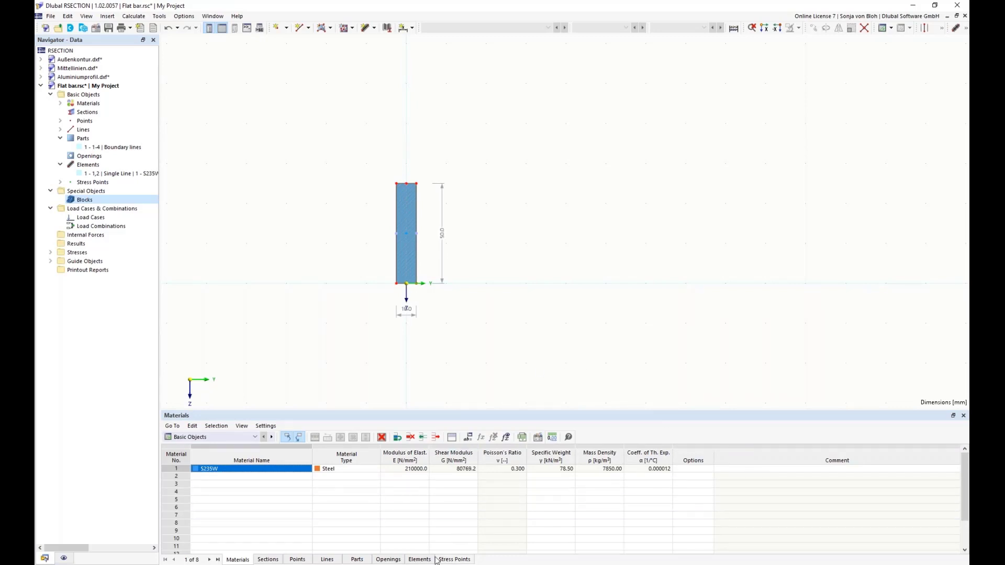
- Turn on numbering for points only, leaving out lines, parts, openings, elements, stress points and subpanels
click(64, 559)
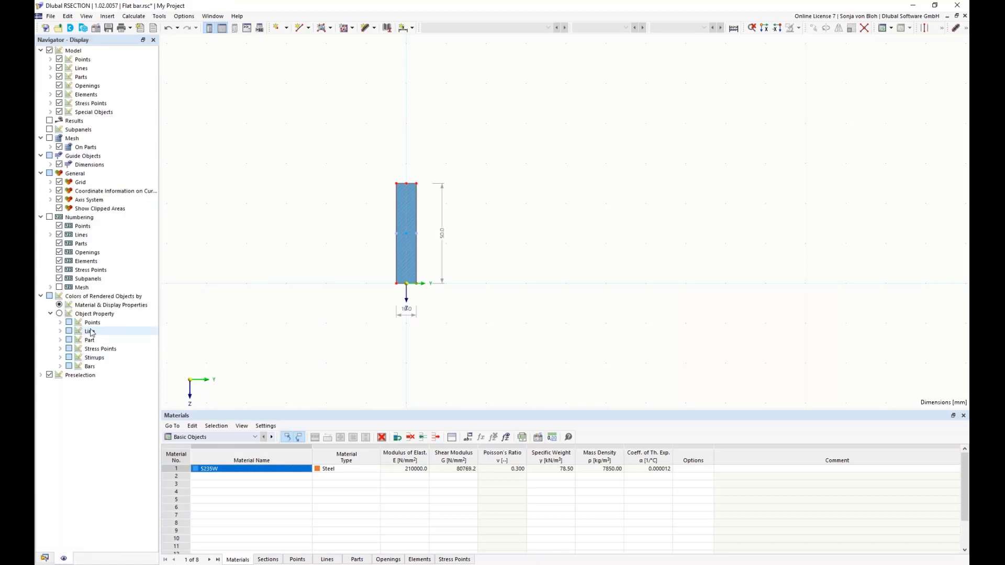
click(49, 218)
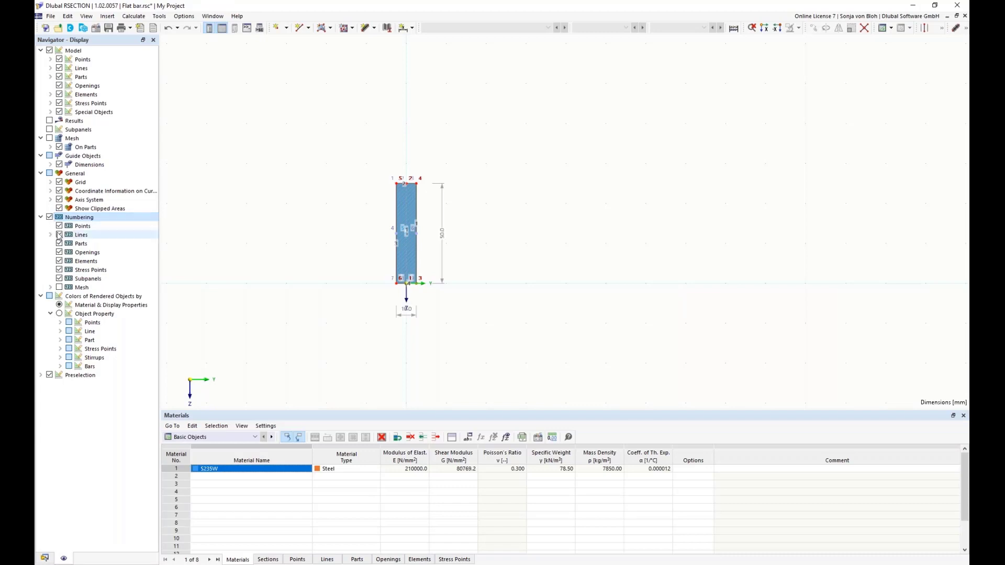
click(59, 234)
click(59, 244)
click(59, 253)
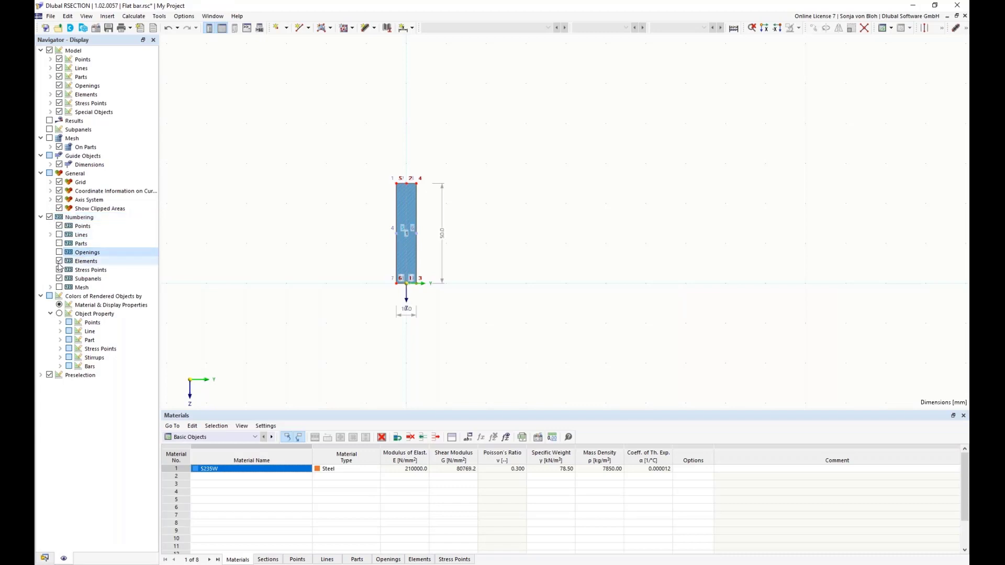
click(59, 260)
click(59, 269)
click(59, 278)
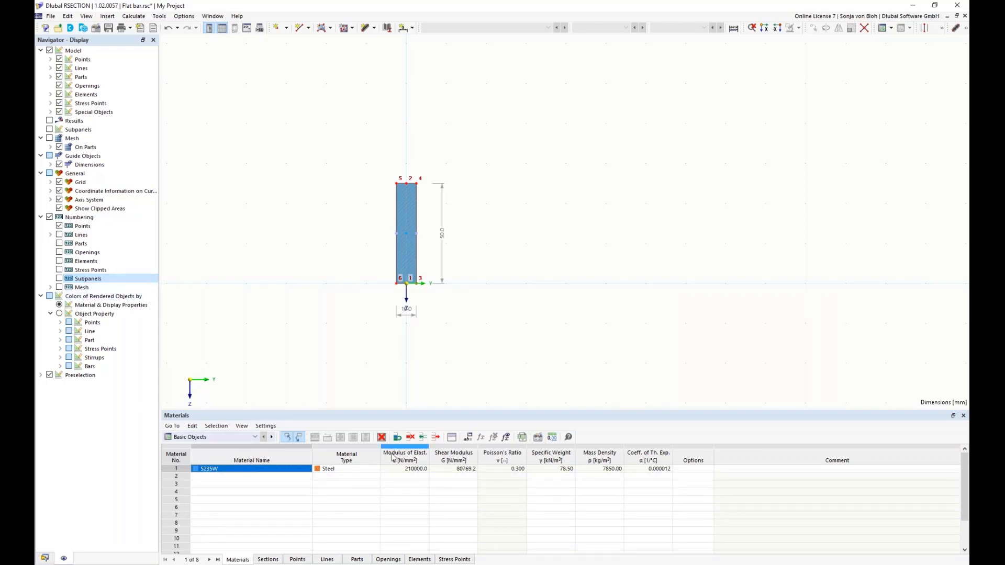
- Enlarge the table of points and set the Z coordinate of point 2 to the formula =-dL
click(297, 559)
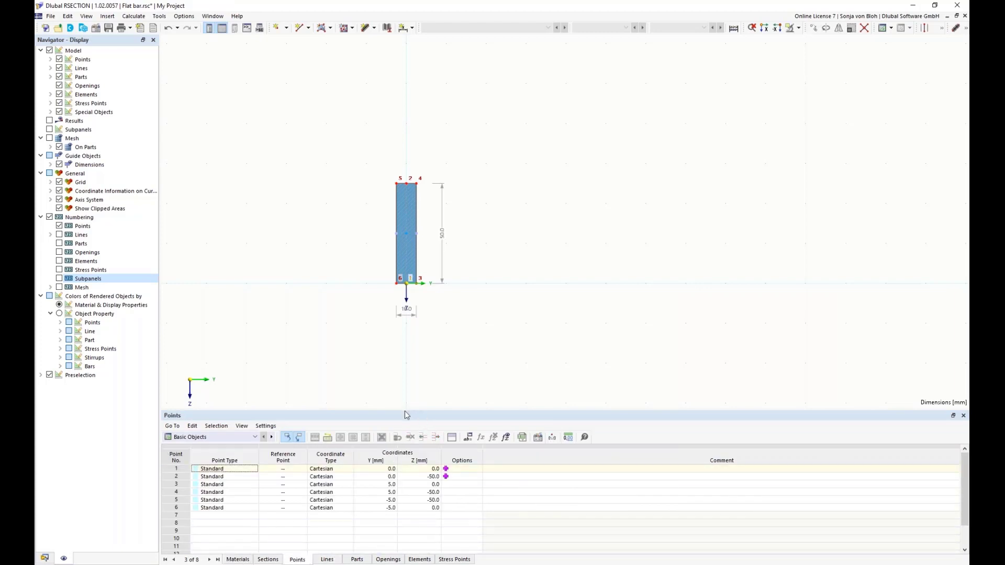
drag(406, 415, 410, 346)
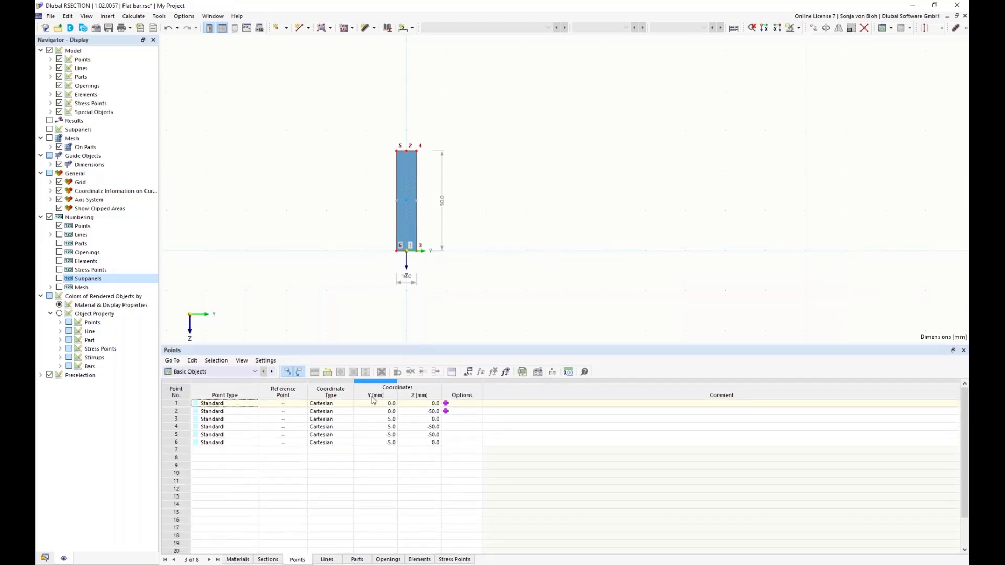
click(374, 402)
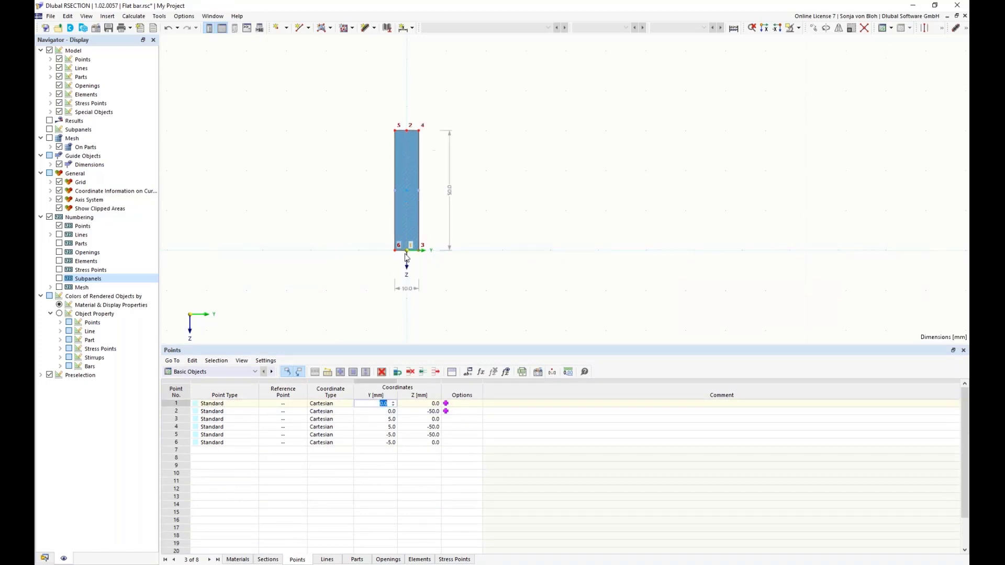
scroll(406, 257, up, 2)
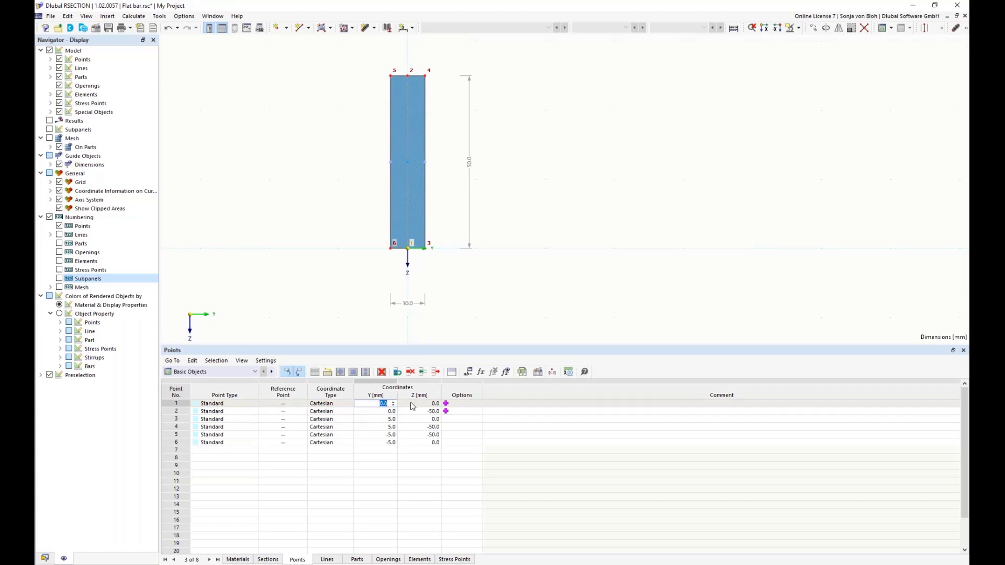
click(376, 411)
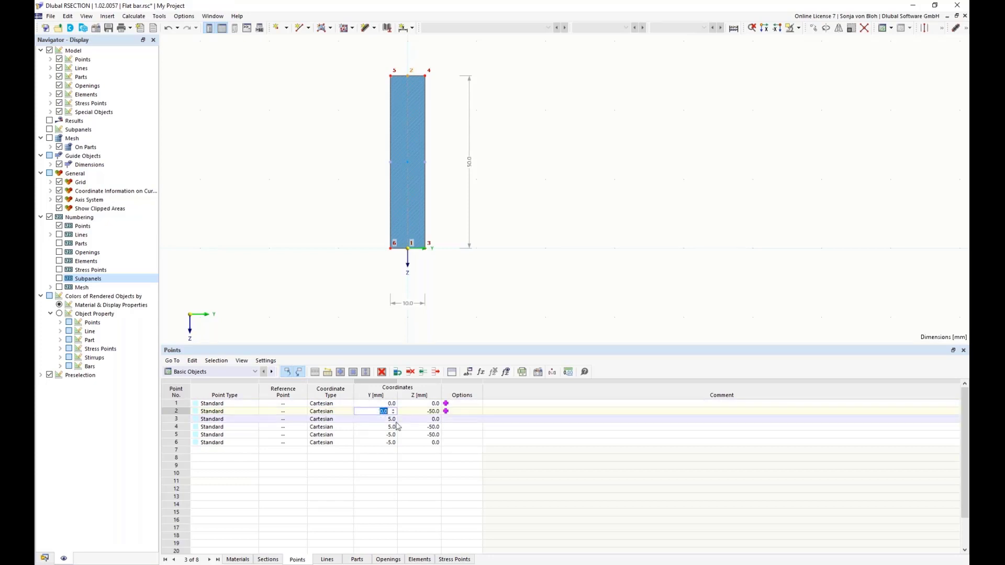
key(Tab)
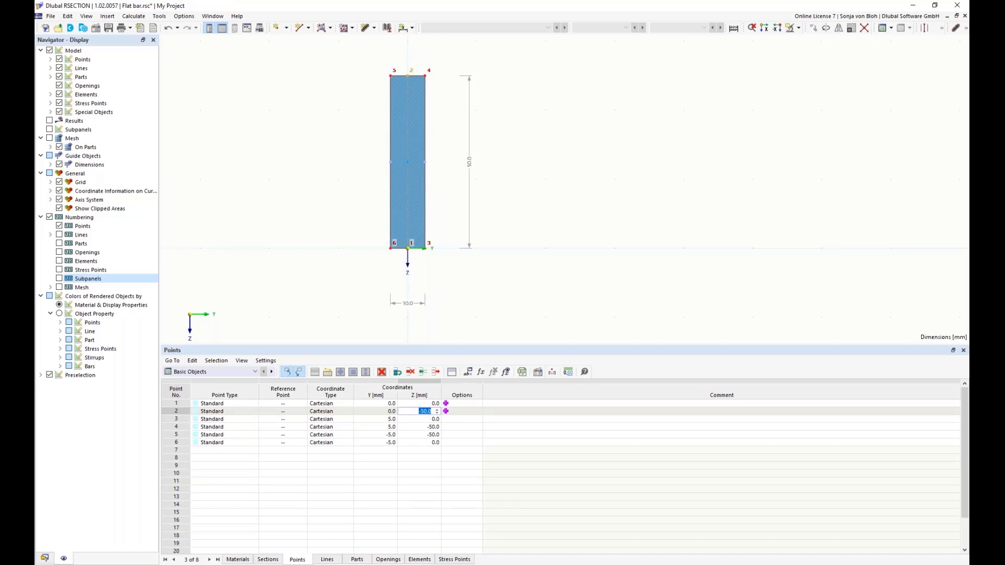
text(=-dL)
key(Return)
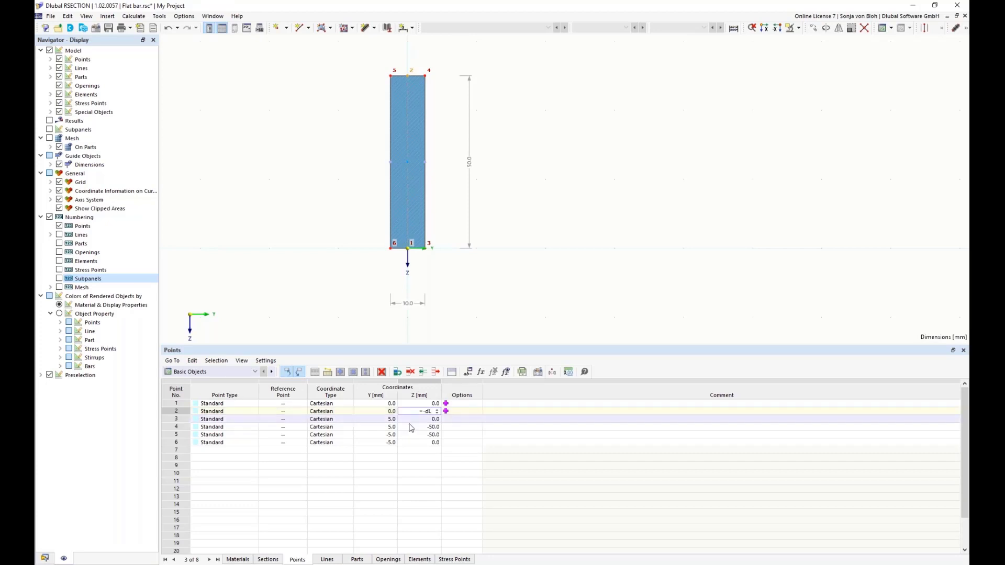
click(382, 418)
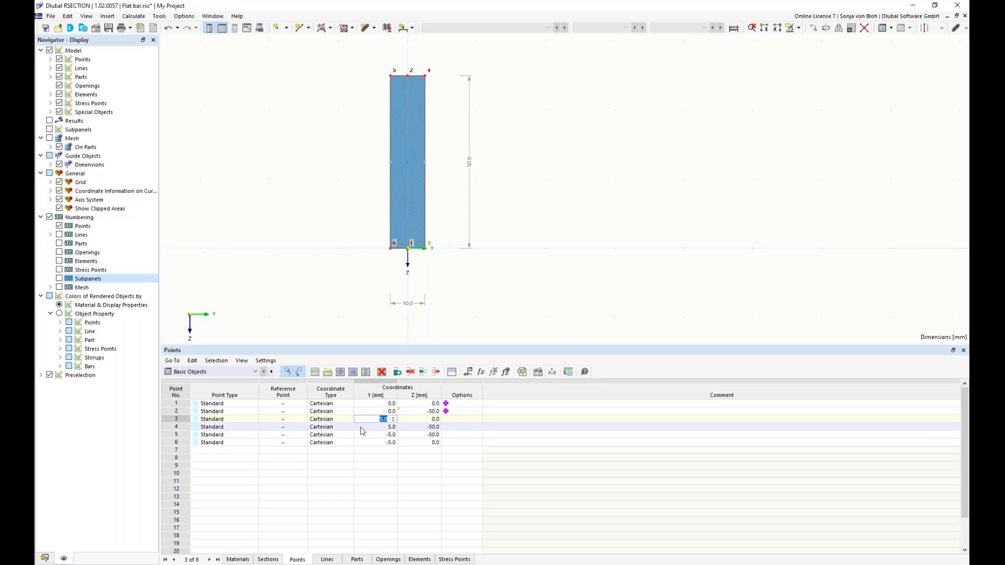
text(=dT)
key(Tab)
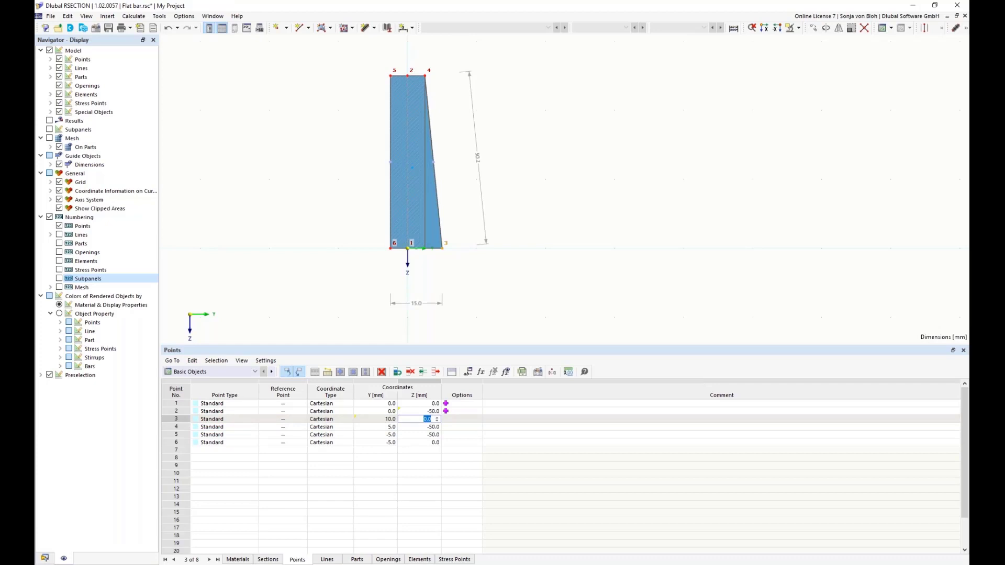
- Set the Y coordinate of point 3 to the formula =dT/2
click(384, 418)
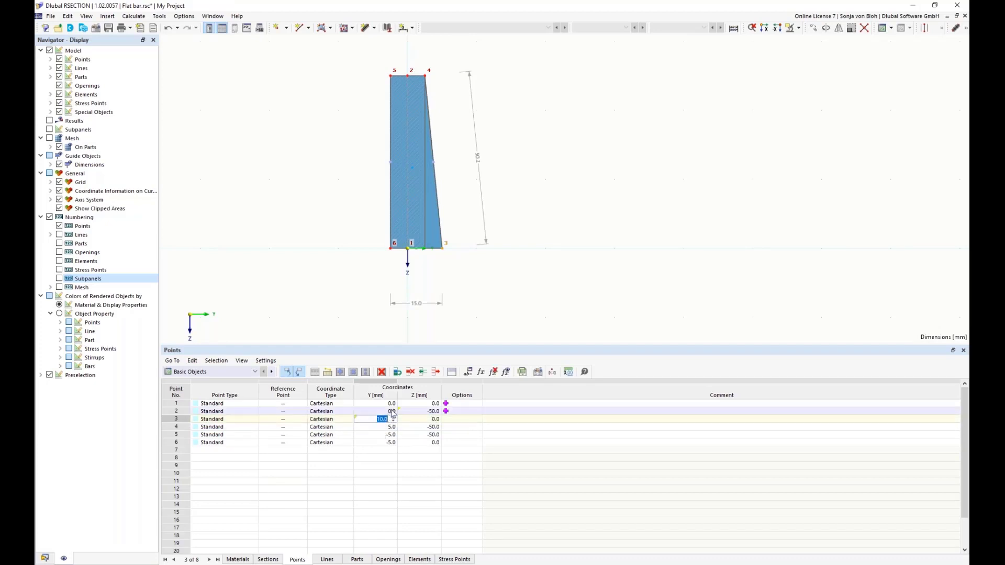
click(375, 419)
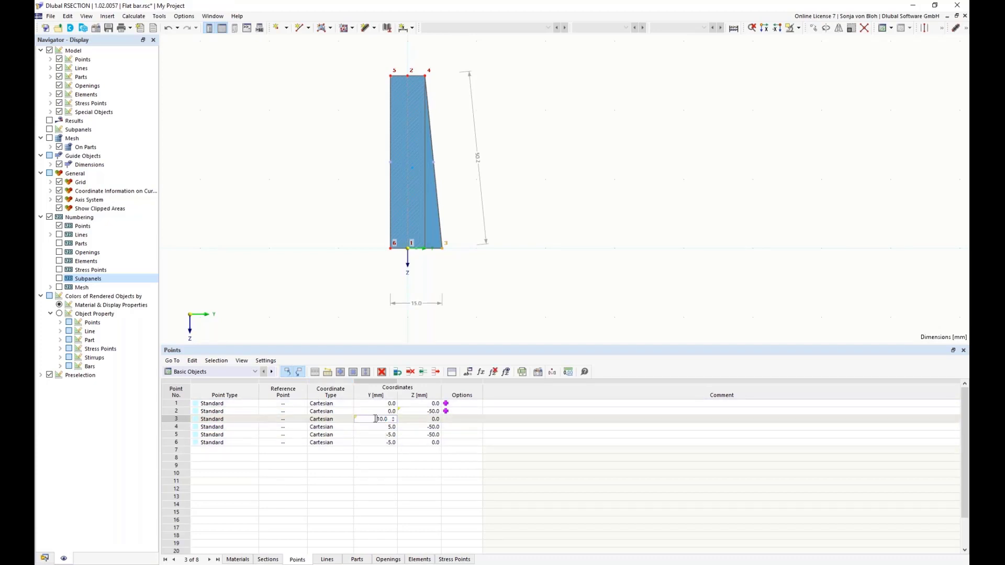
drag(375, 418, 389, 418)
text(=dT/2)
key(Tab)
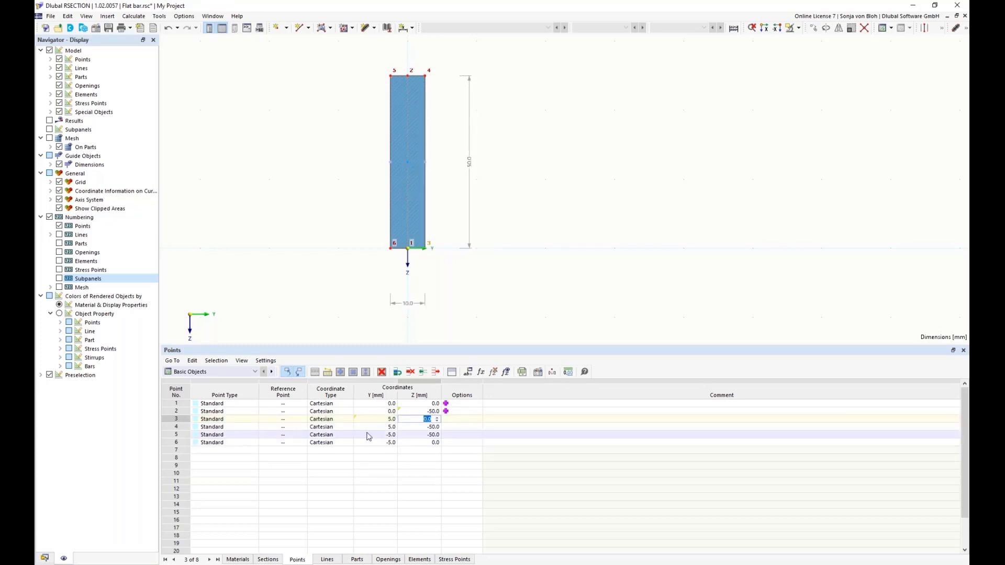
- Set the coordinates of point 4 by formula, with Y as =dT/2 and Z as =-dL
click(386, 427)
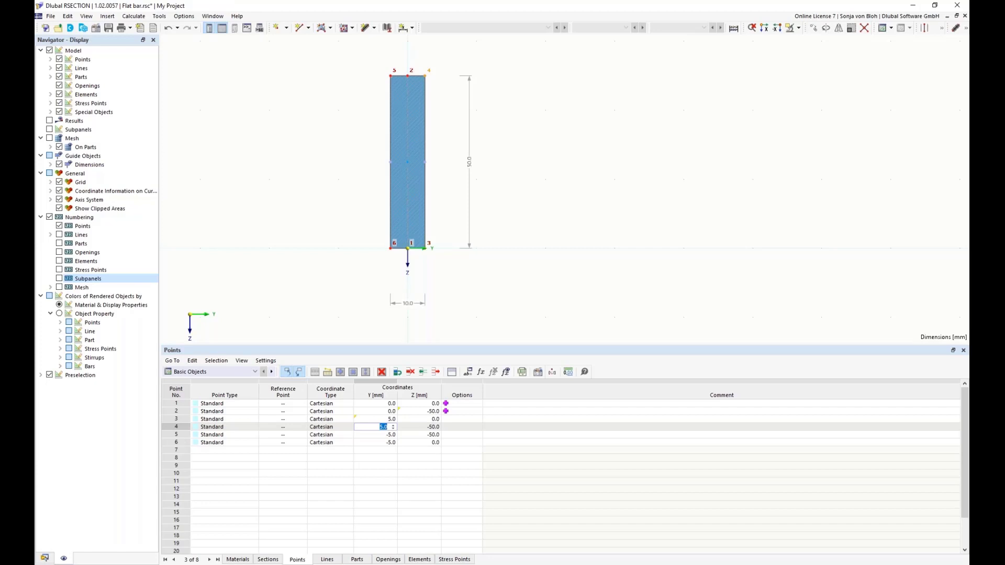
text(=dT/2)
key(Tab)
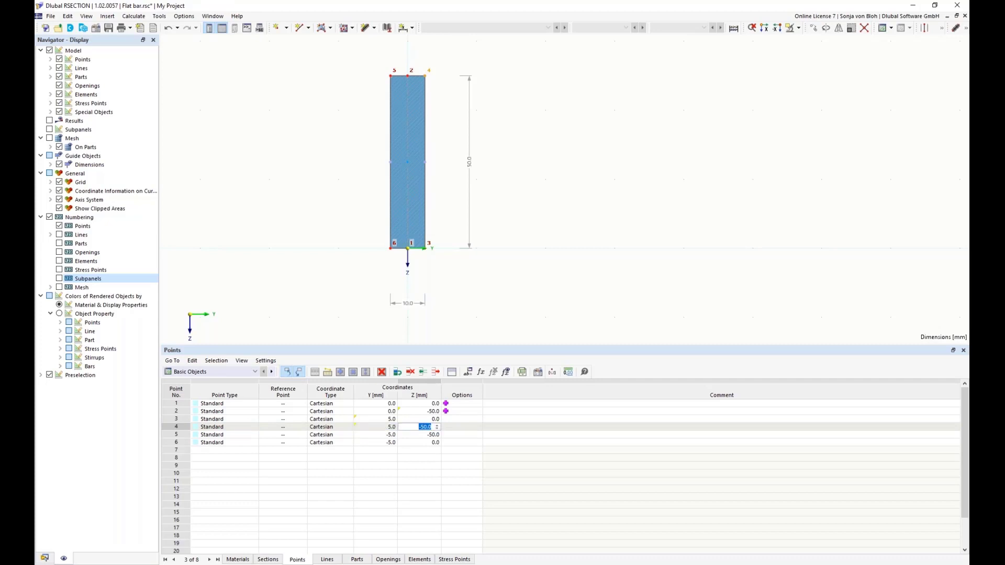
text(=-dL)
key(Return)
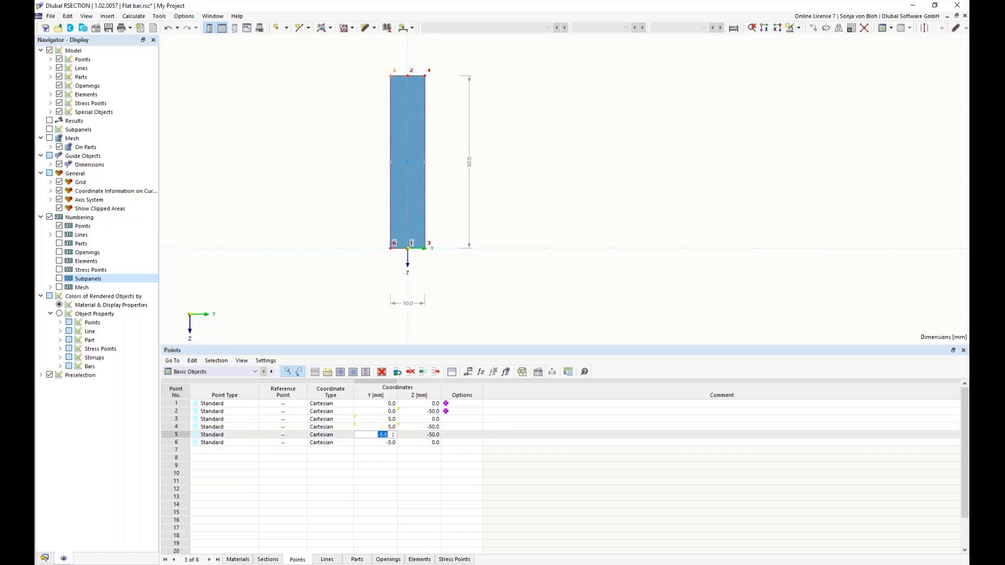
- Set the coordinates of point 5 by formula, with Y as =-dT/2 and Z as =-dL
text(=-dT)
key(Tab)
click(374, 434)
text(=)
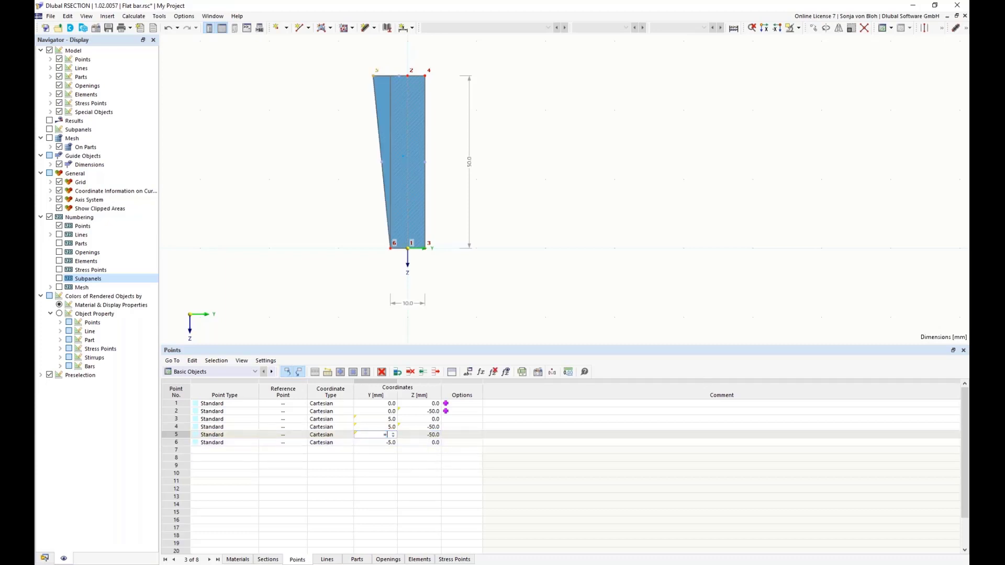
text(-dT/2)
key(Tab)
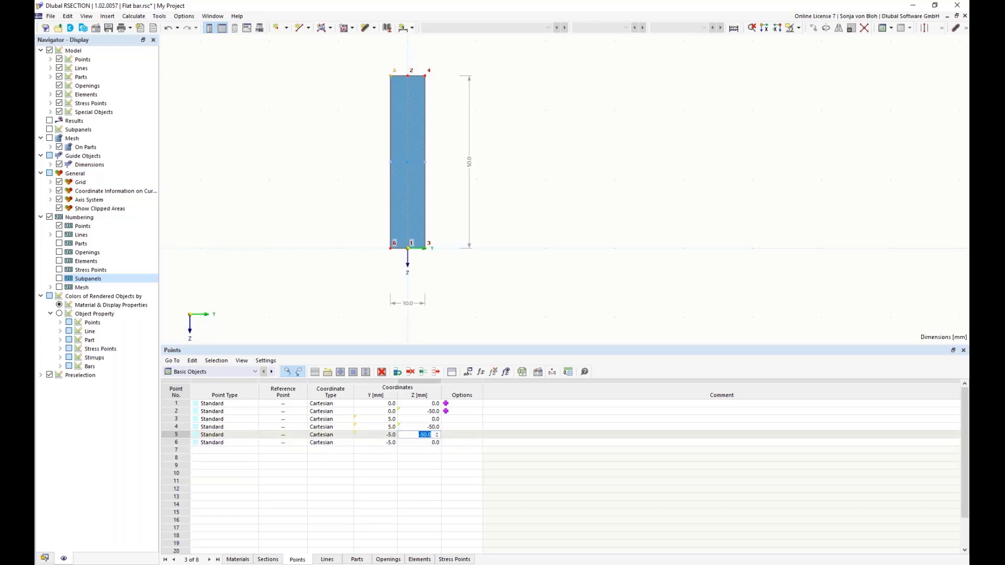
text(=-D)
key(BackSpace)
text(dL)
- Set the Y coordinate of point 6 to the formula =-dT/2
click(382, 442)
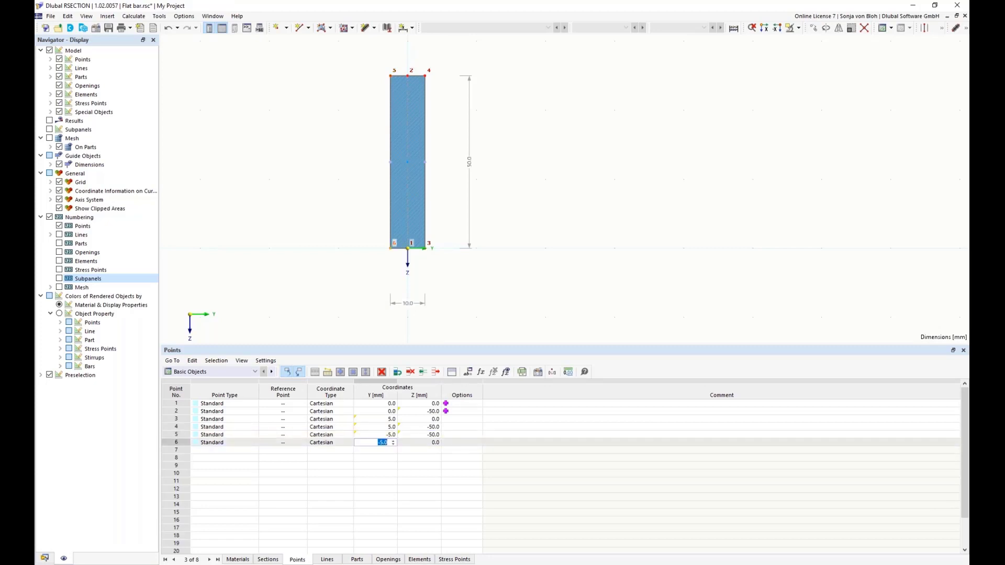
text(=-dT/2)
key(Tab)
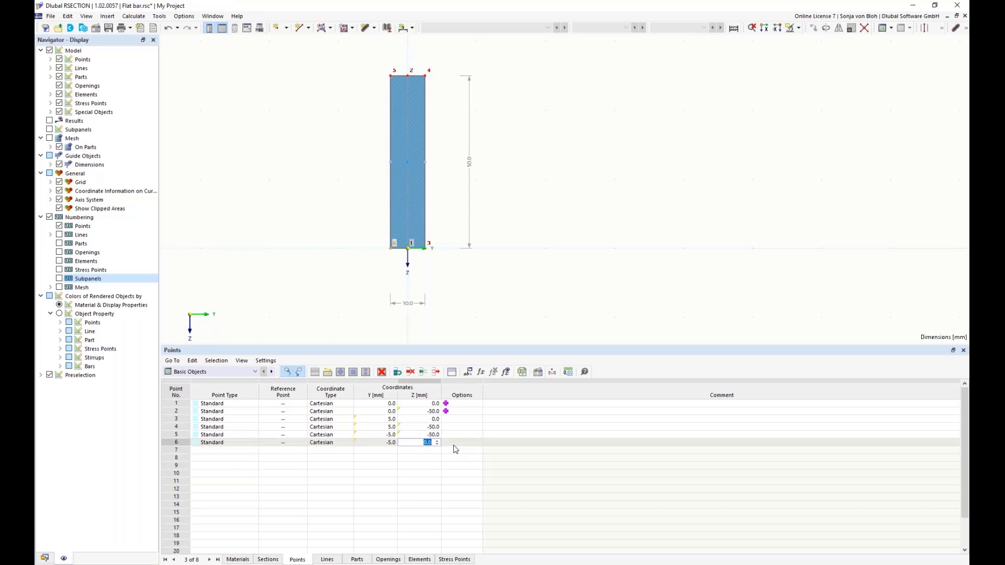
- Set the thickness of element 1 to the formula =dT
click(421, 559)
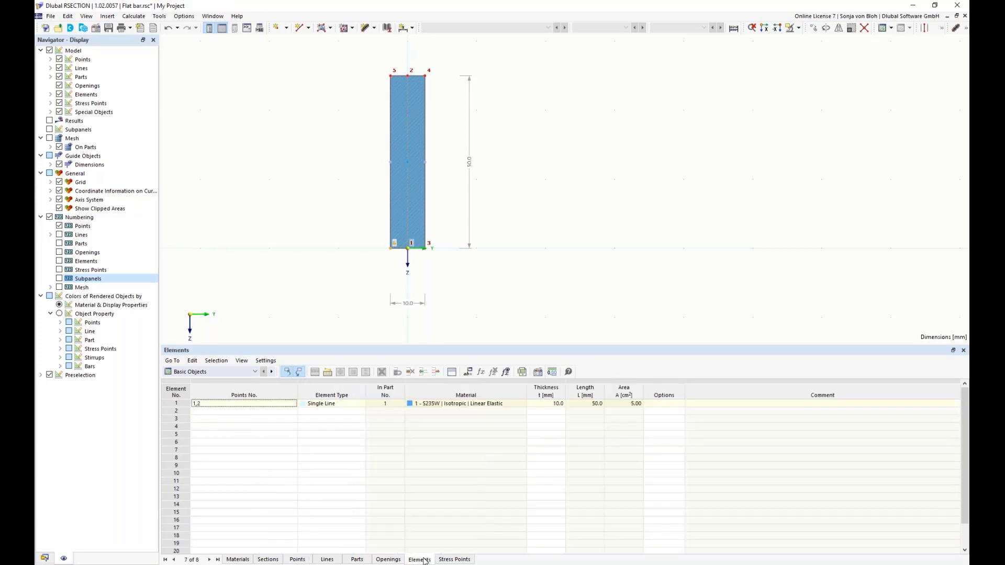
click(548, 404)
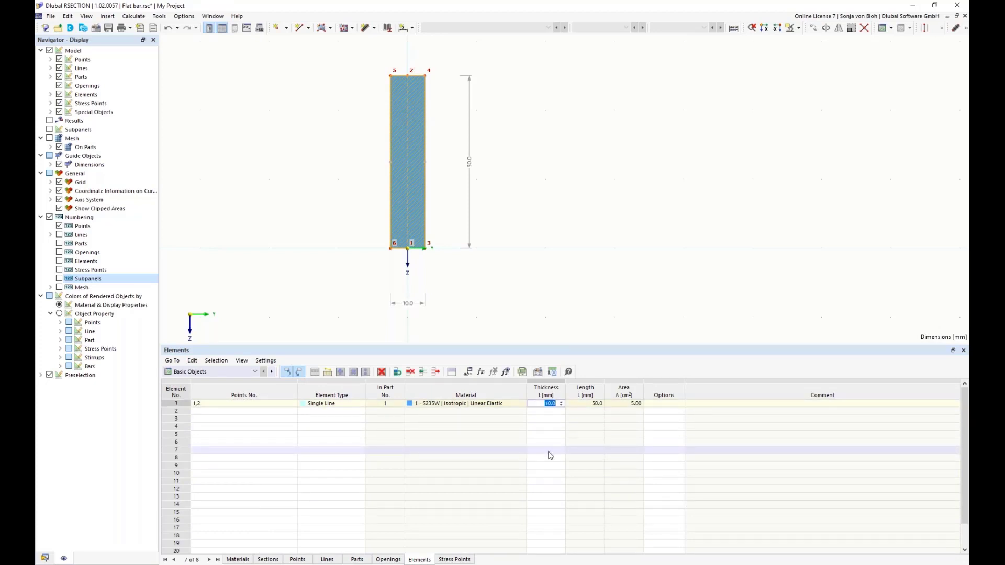
text(=dT)
click(595, 405)
- Shrink the elements table and open the global parameters, resizing and moving their dialog beside the flat bar
drag(515, 345, 522, 435)
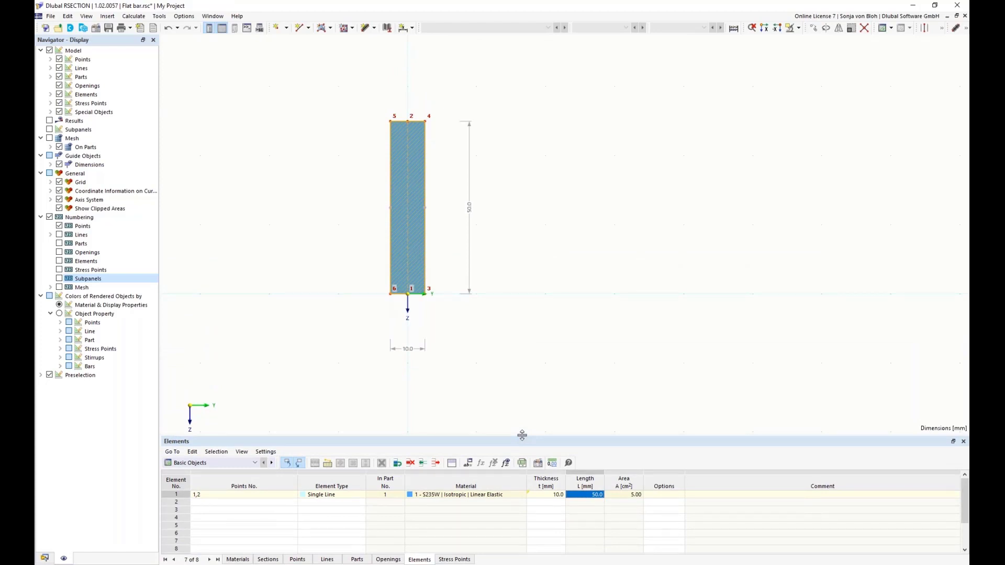
click(467, 463)
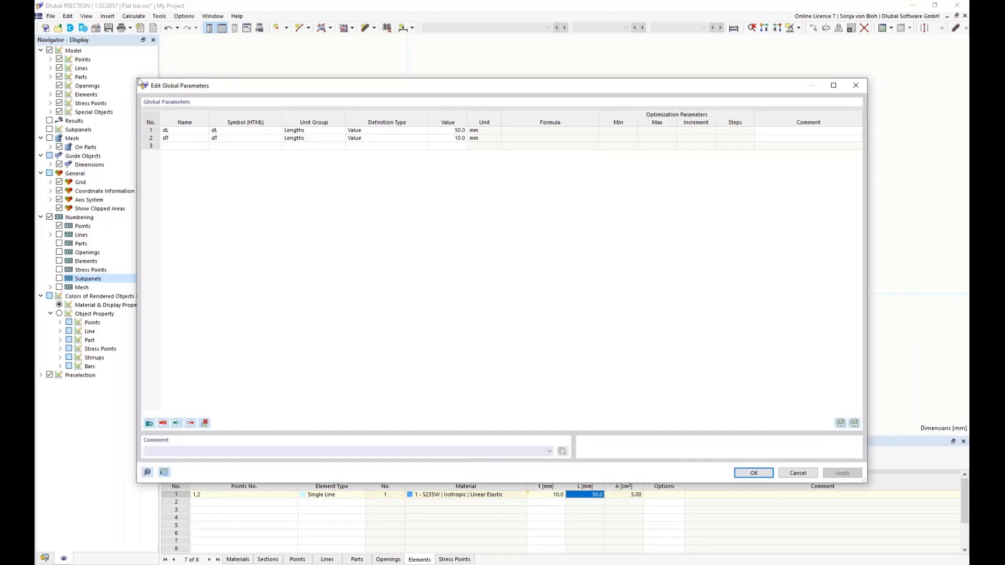
drag(138, 82, 361, 254)
drag(450, 263, 546, 103)
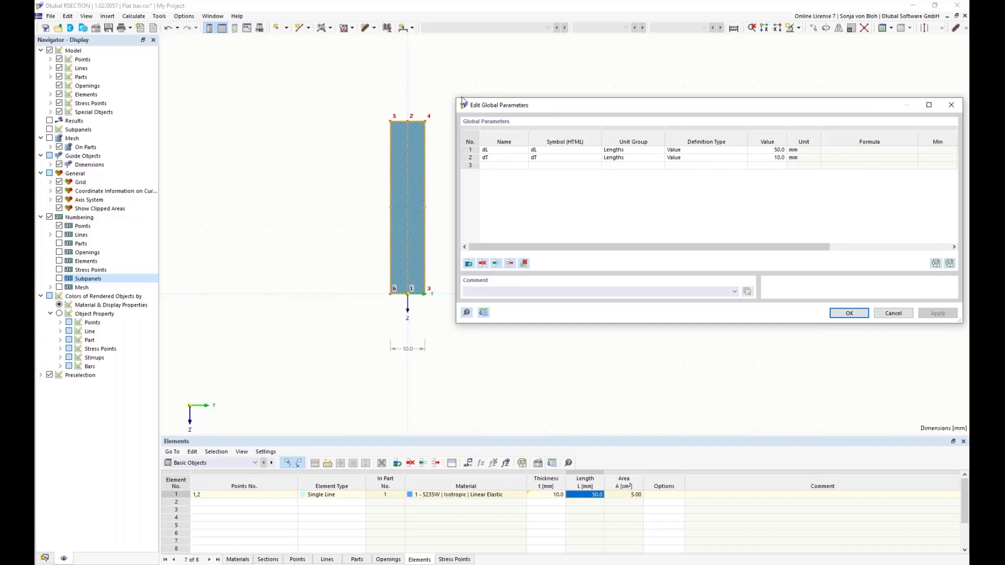
drag(463, 101, 484, 116)
drag(562, 122, 564, 115)
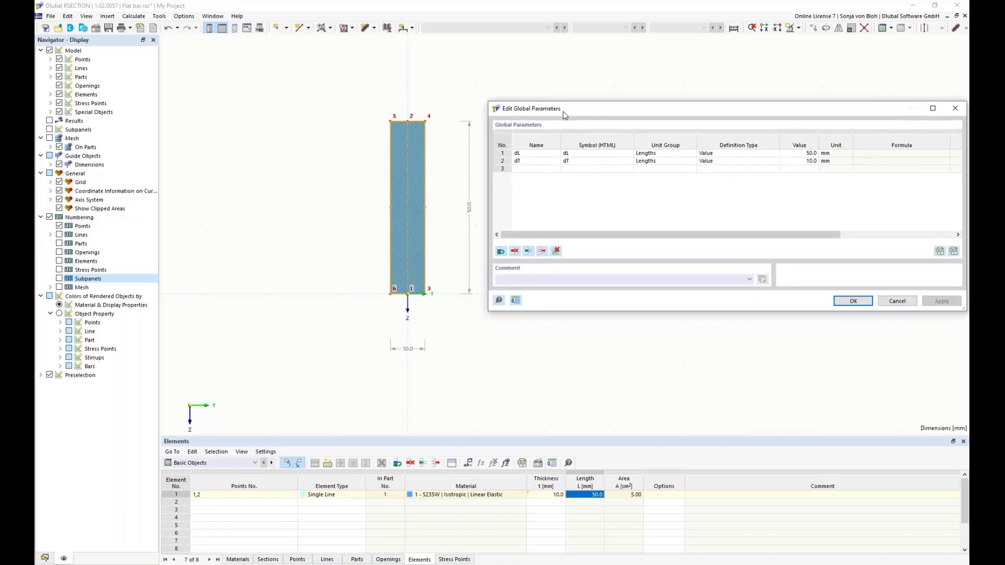
- Test the parametrization by setting dL to 40 mm and dT to 5 mm and applying the values
double_click(799, 152)
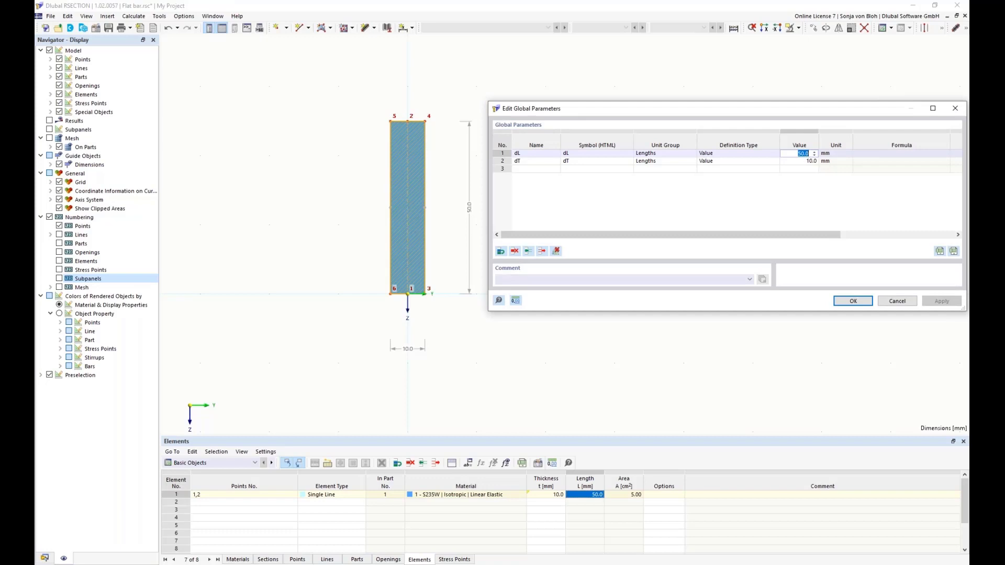
text(40)
double_click(790, 161)
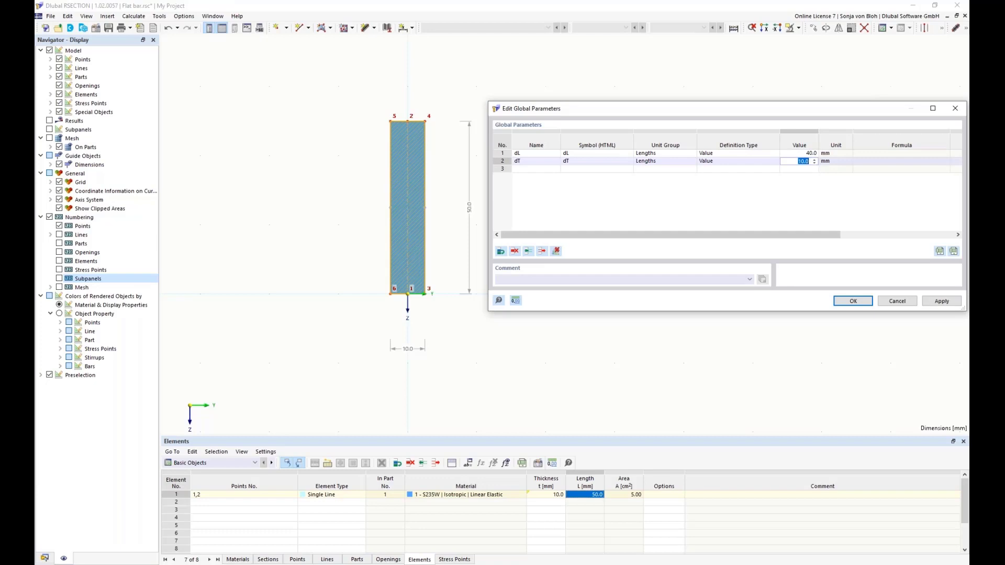
text(5)
click(795, 155)
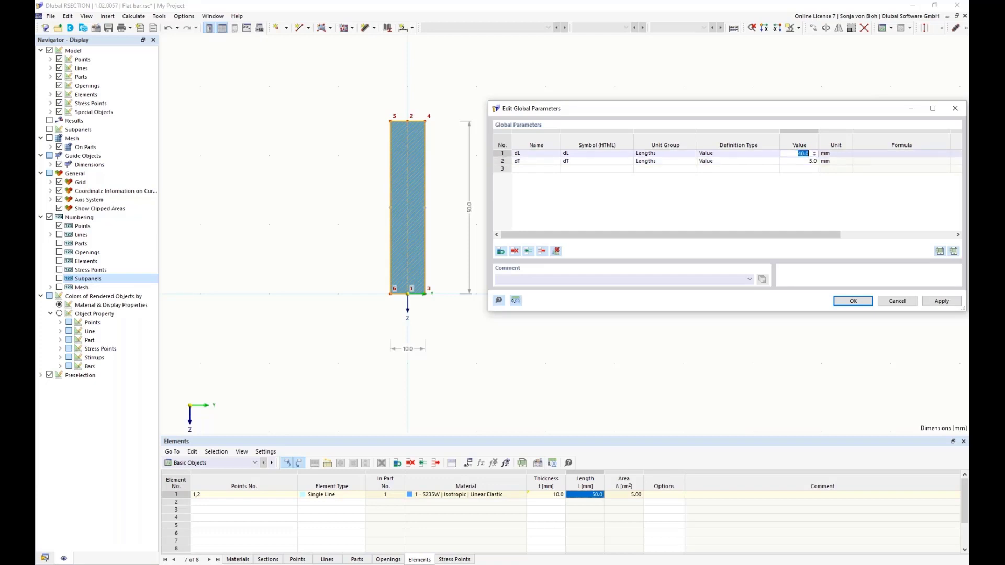
click(929, 302)
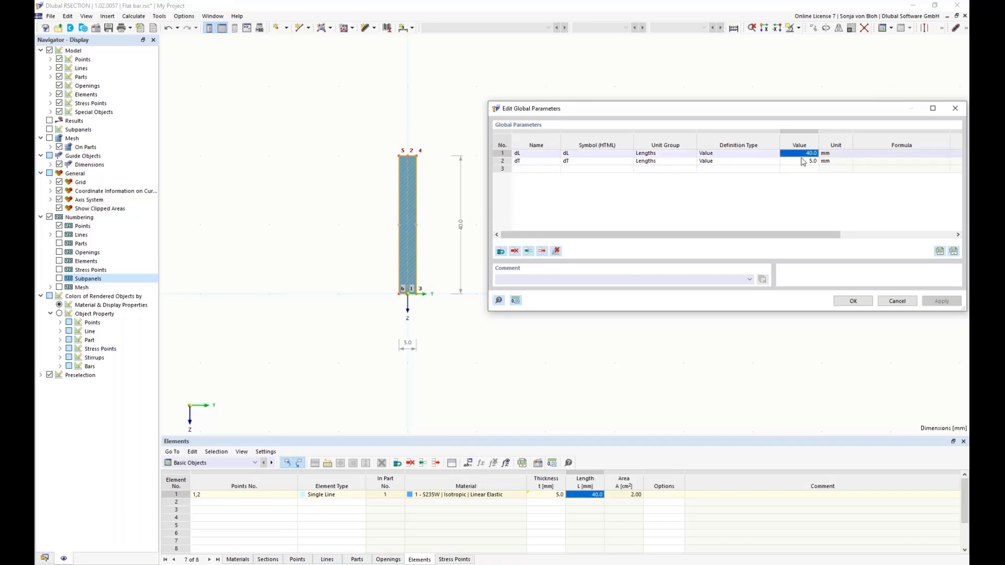
- Set dL back to 50 mm and dT back to 10 mm and accept the global parameters
text(50)
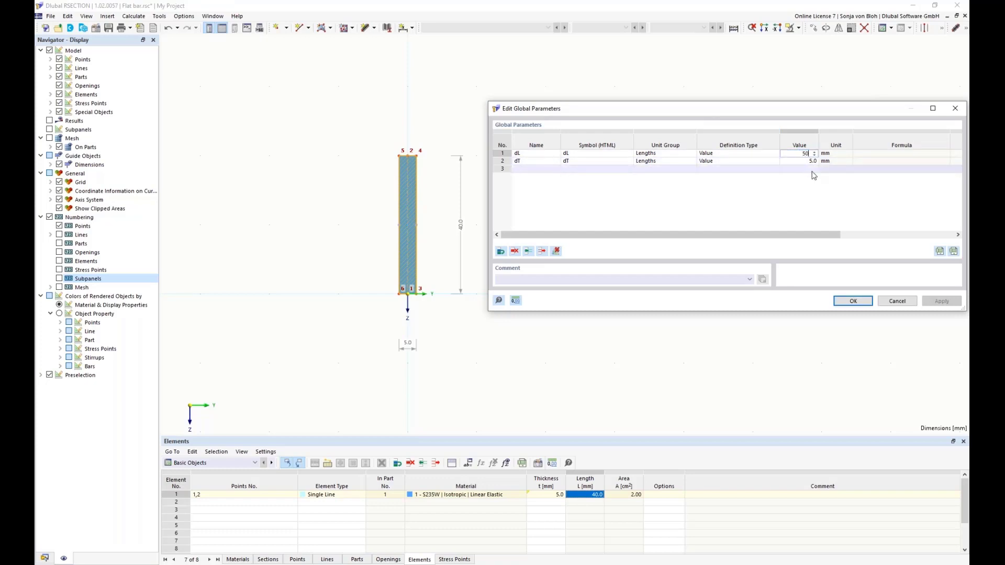
click(806, 161)
text(10)
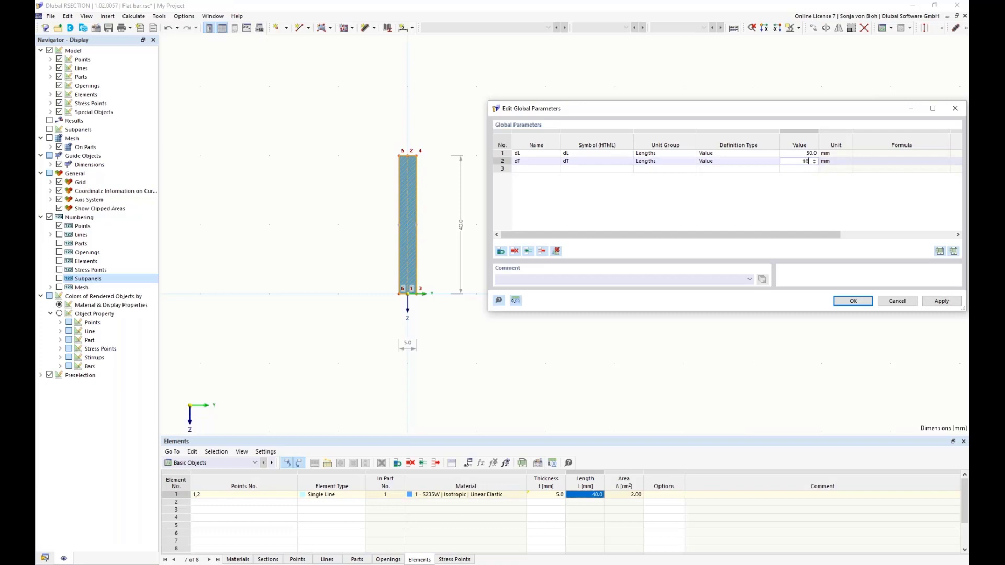
click(853, 301)
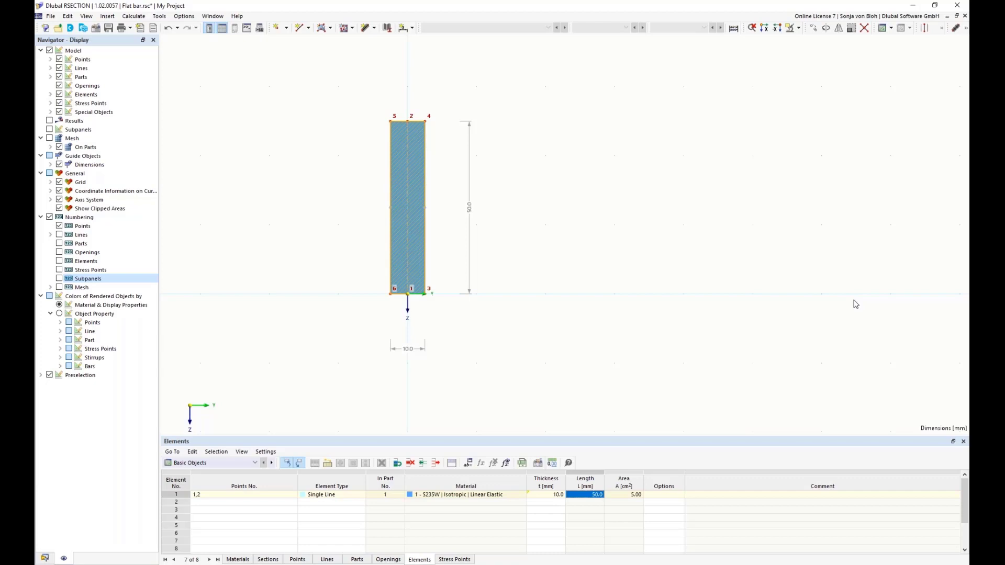
- Select the whole flat bar with its dimensions and start saving it as a block named "Block with parameters"
drag(325, 67, 655, 410)
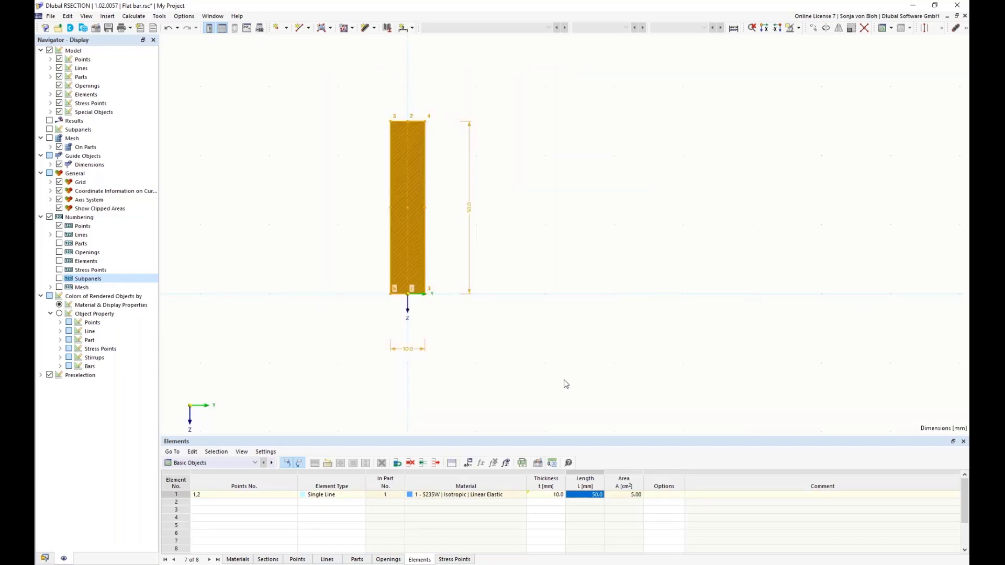
click(51, 16)
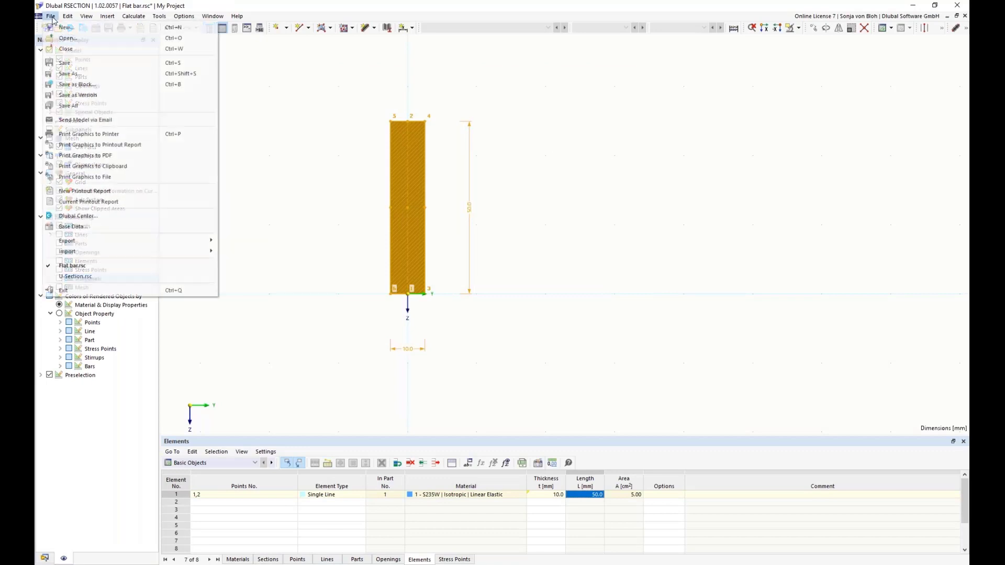
click(77, 84)
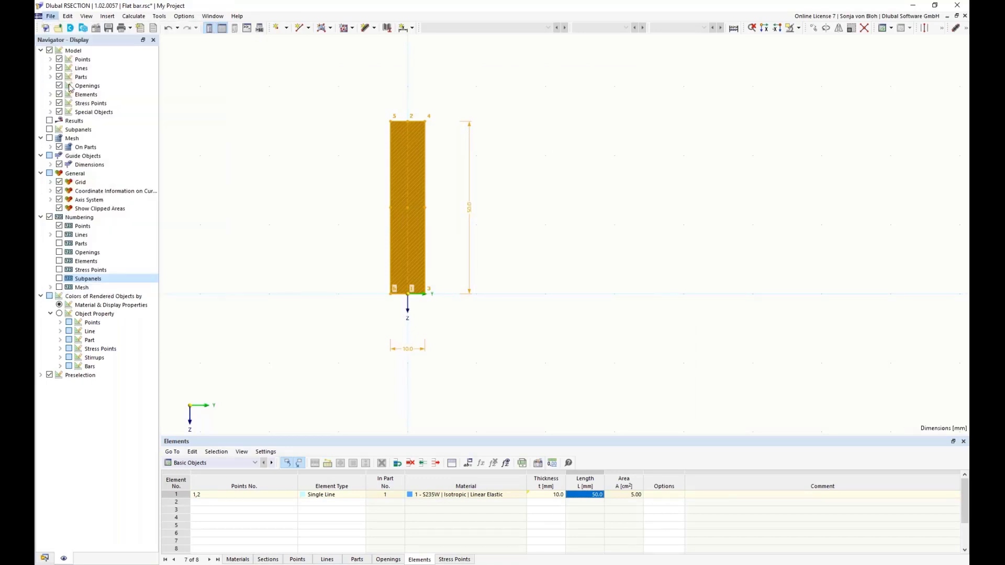
drag(397, 140, 440, 153)
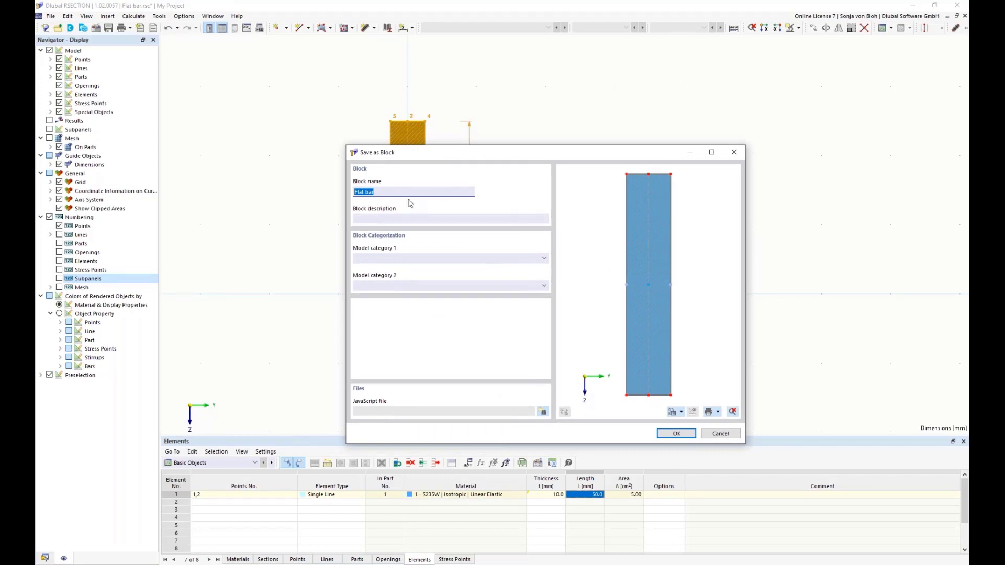
text(Block with parameters)
- Assign the block to model category Thin-Walled Sections | Others, save it, and clear the selection in the model
click(545, 259)
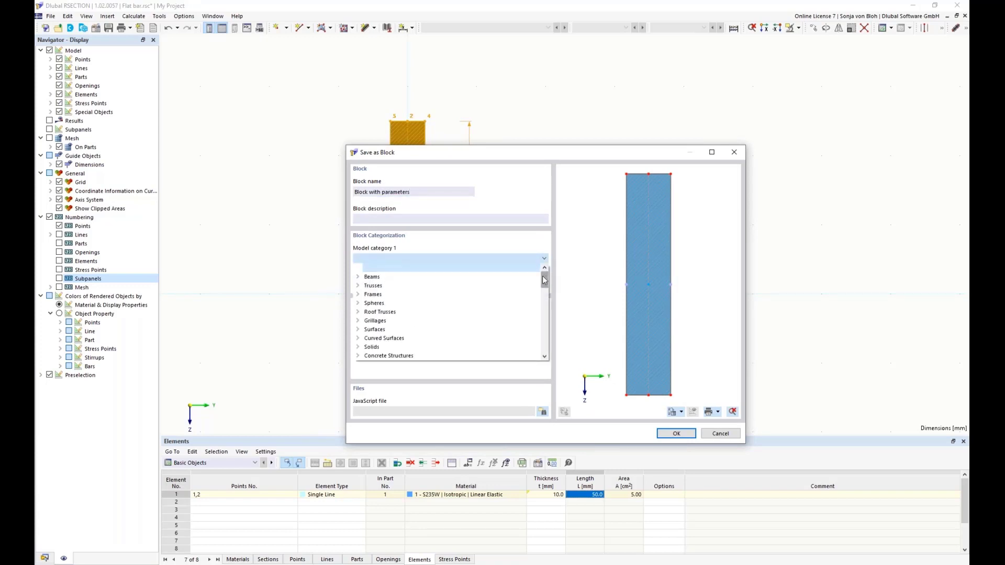
drag(545, 280, 550, 360)
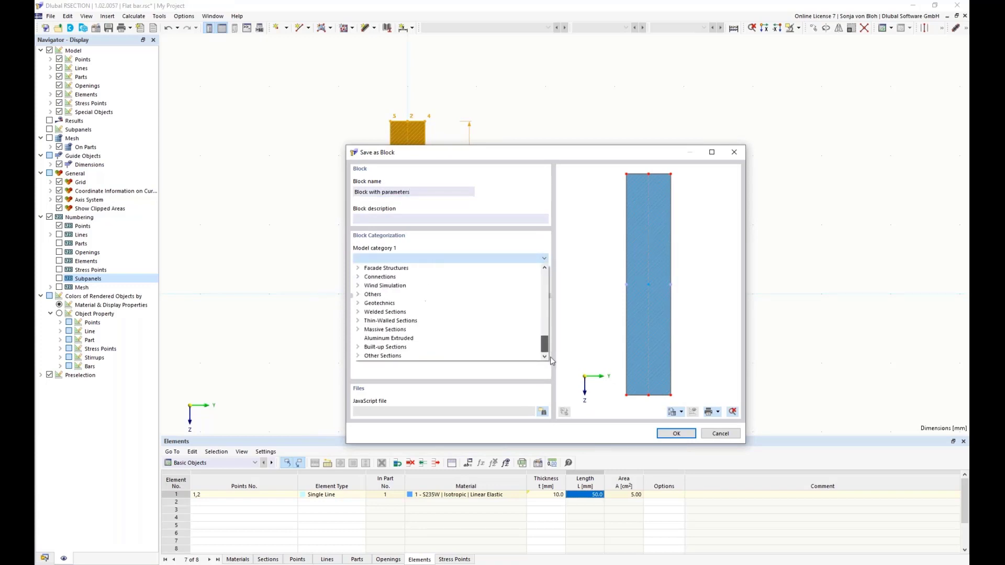
click(357, 320)
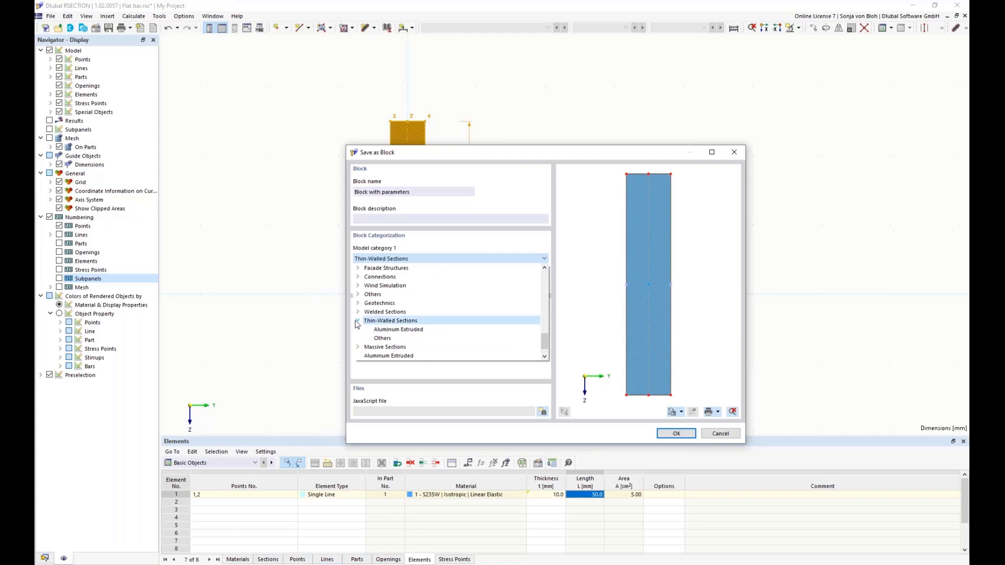
click(384, 339)
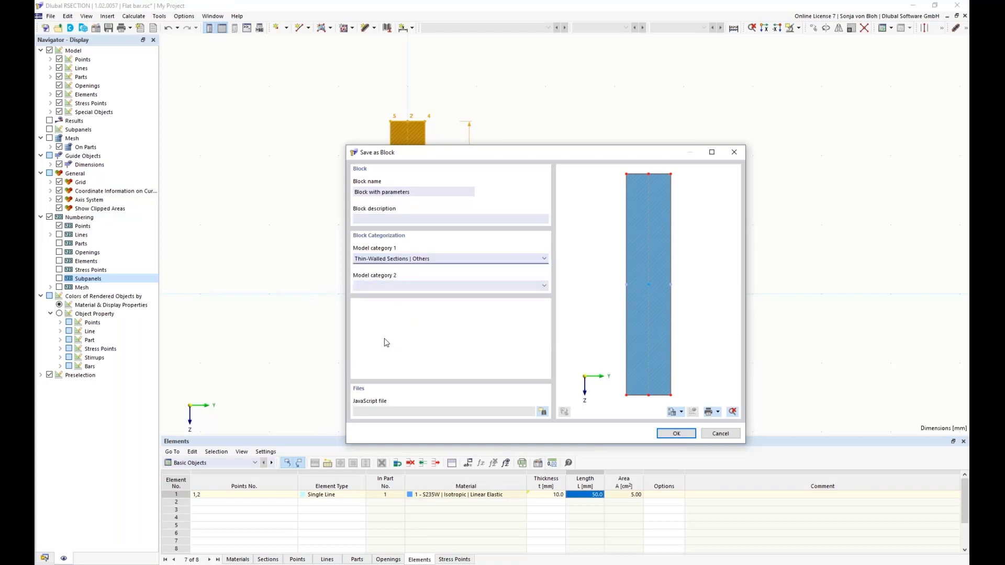
click(671, 433)
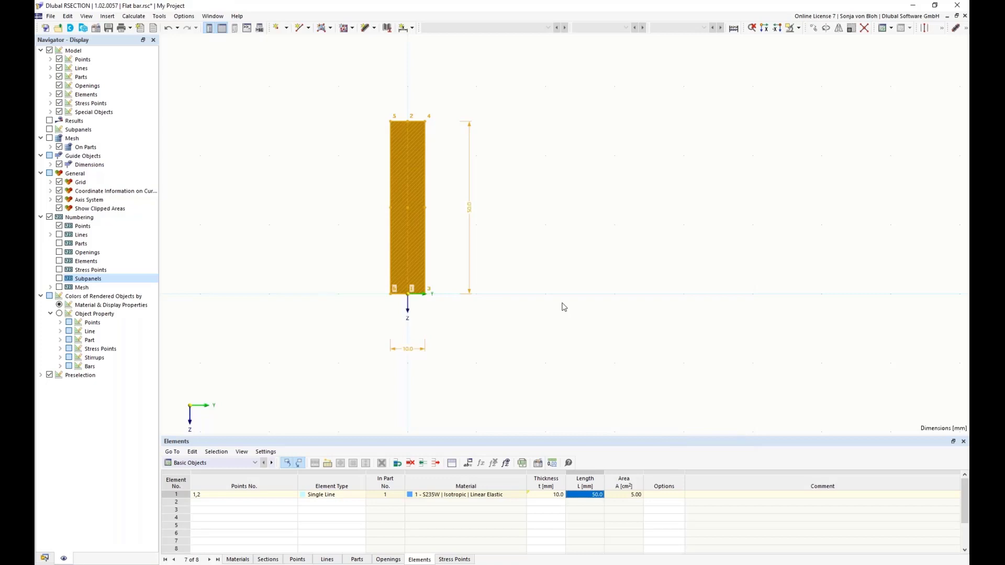
click(256, 139)
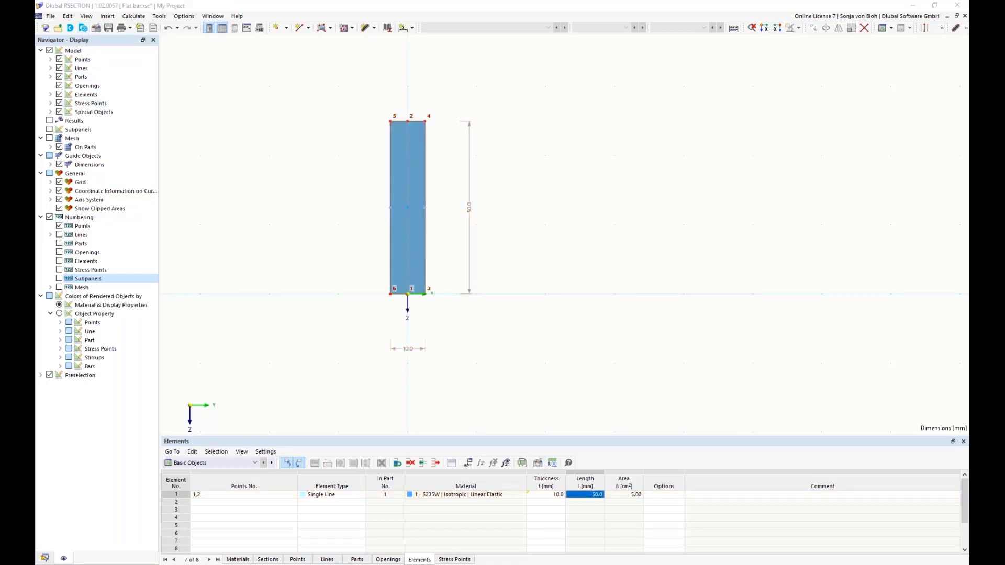
- Insert the saved block "Block with parameters" from the Thin-Walled Sections category and set its length dL to 40 mm
click(362, 182)
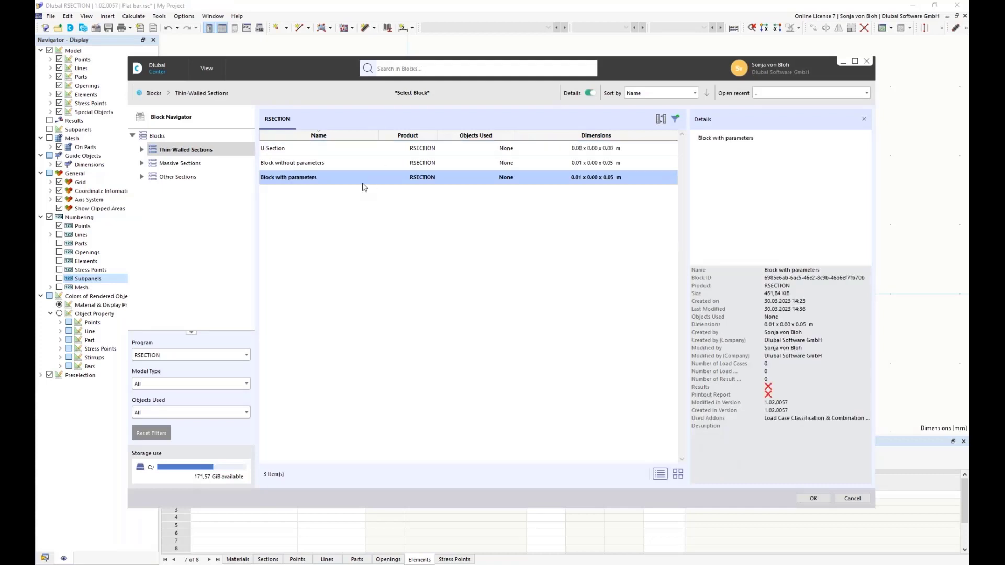
click(813, 498)
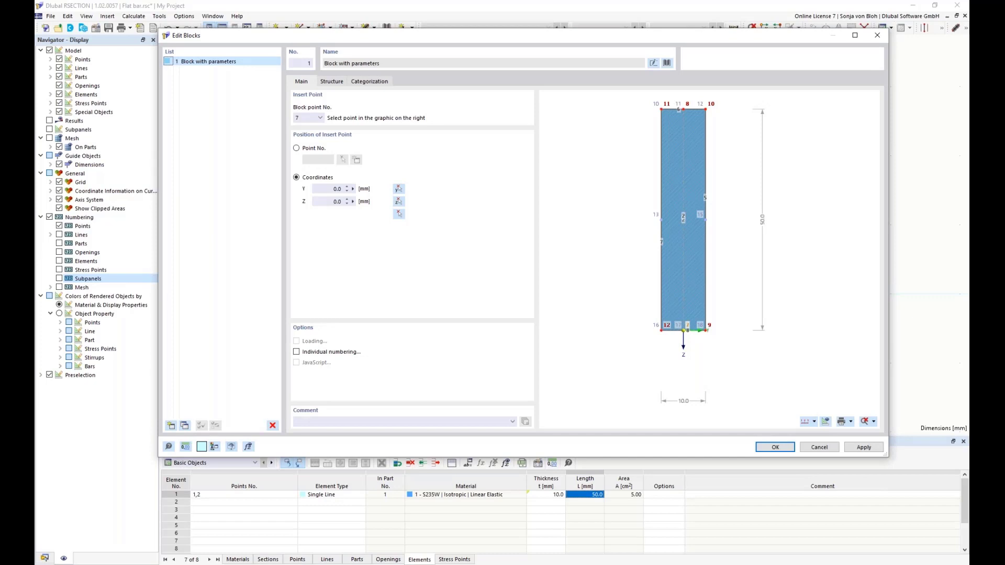
click(332, 82)
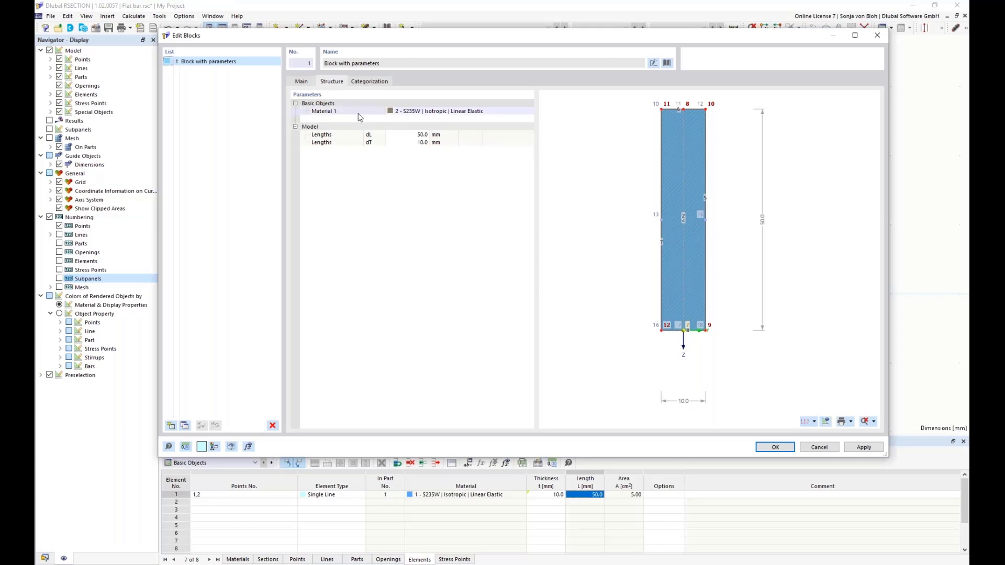
click(413, 135)
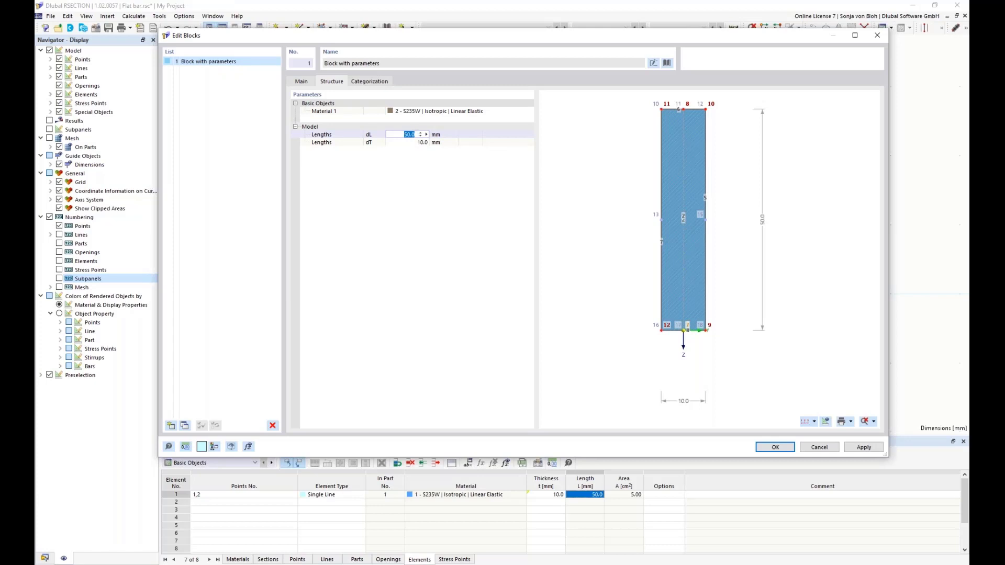
text(40)
key(Tab)
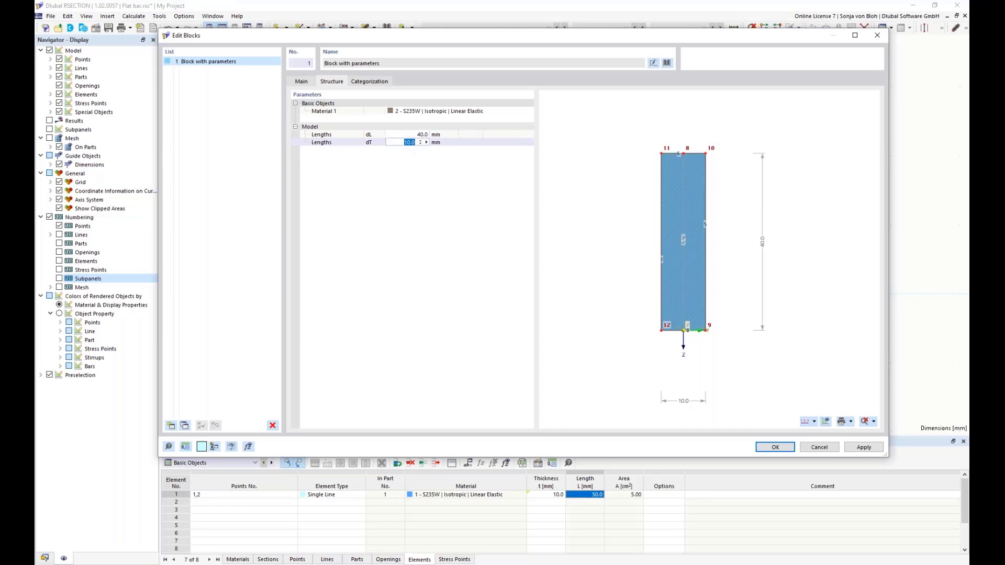
- Pick the block's insert point graphically at Y 60 mm, Z 0 mm and place the block in the model
click(301, 81)
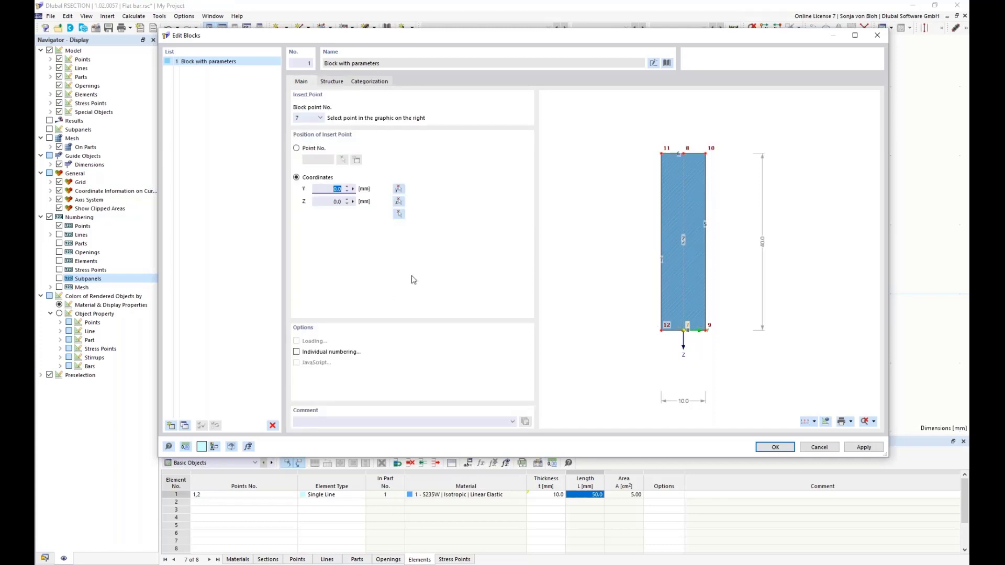
click(398, 213)
click(615, 293)
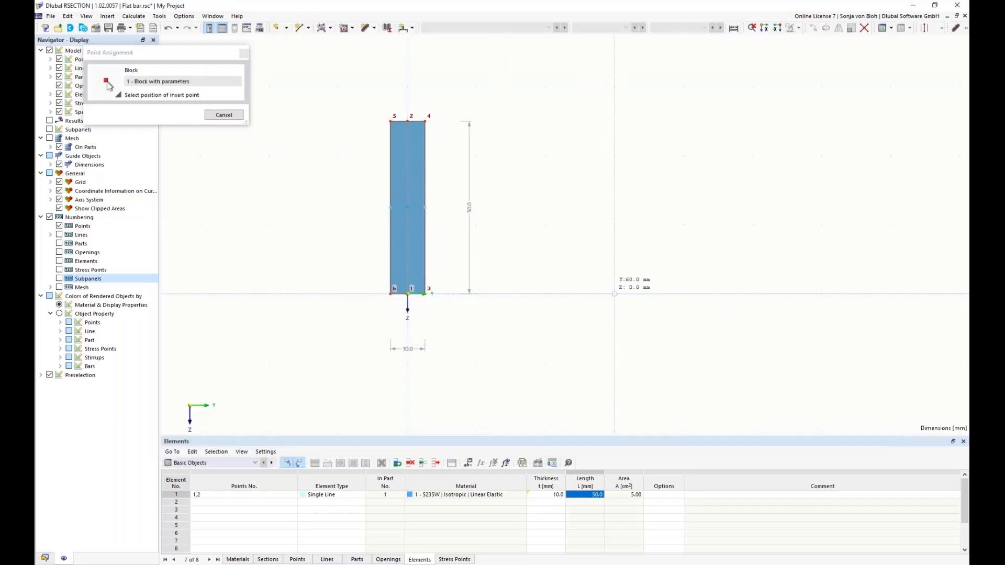
click(776, 448)
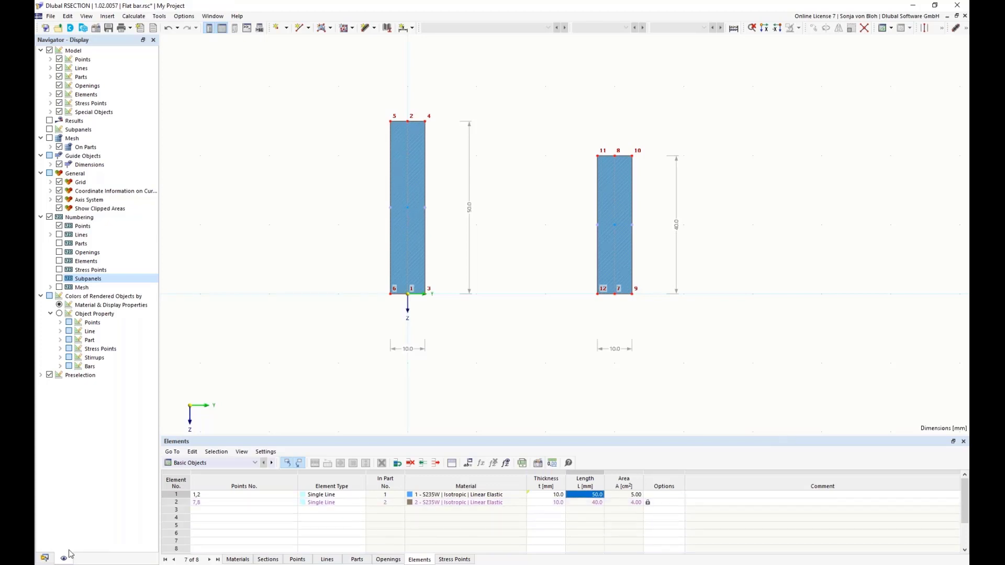
- Open the inserted block for editing from the model data and set its length dL to 50 mm
click(45, 559)
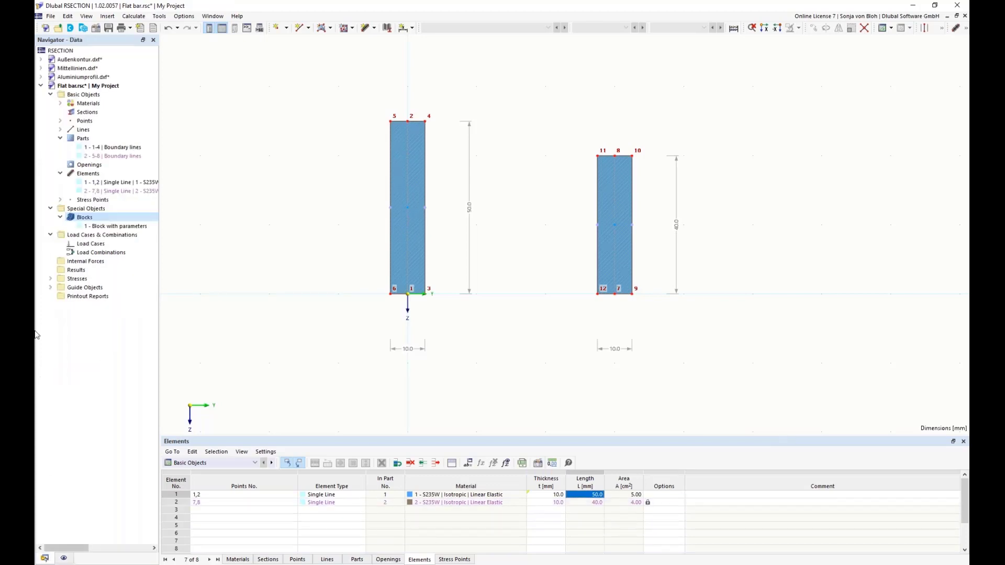
click(120, 227)
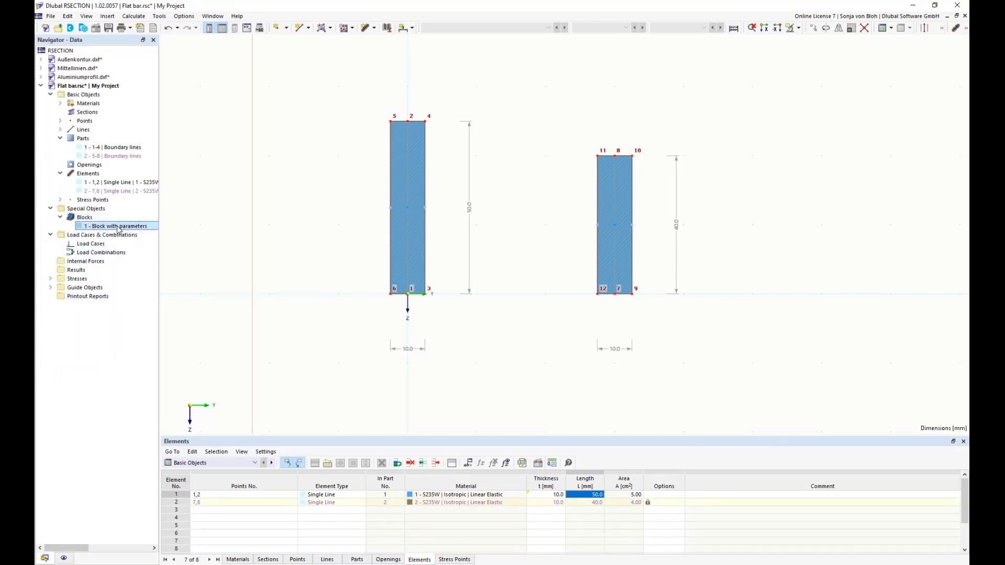
double_click(118, 227)
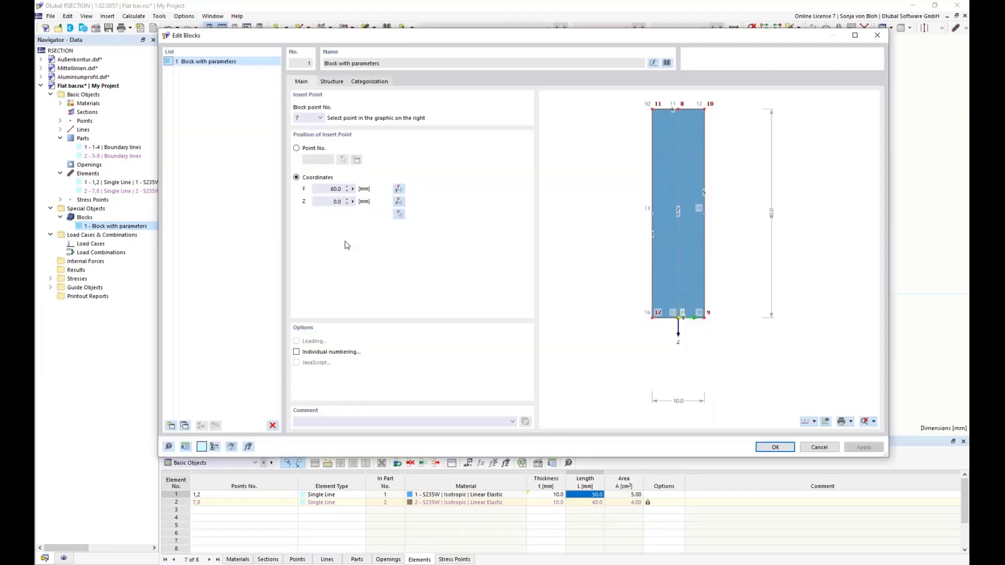
click(341, 81)
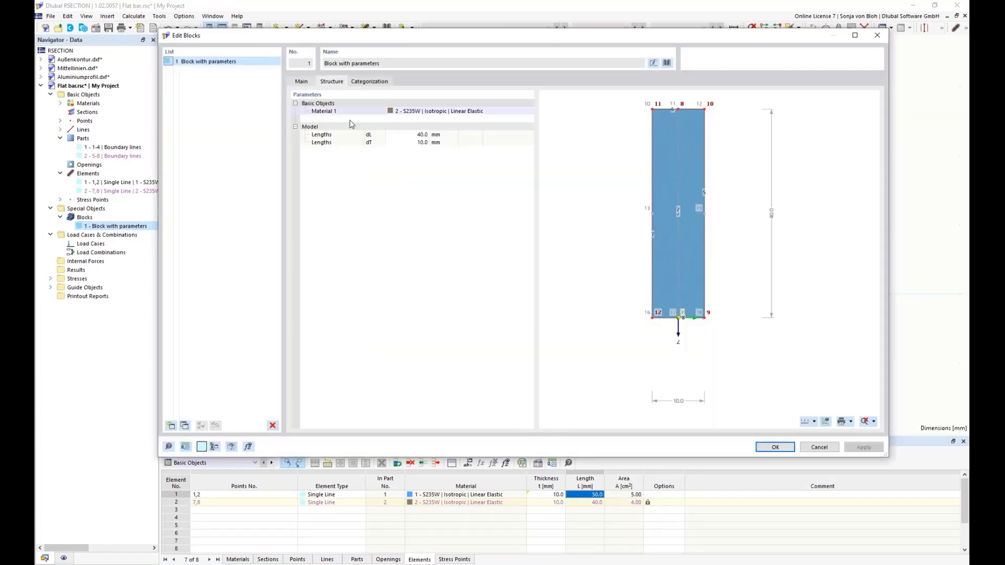
click(411, 135)
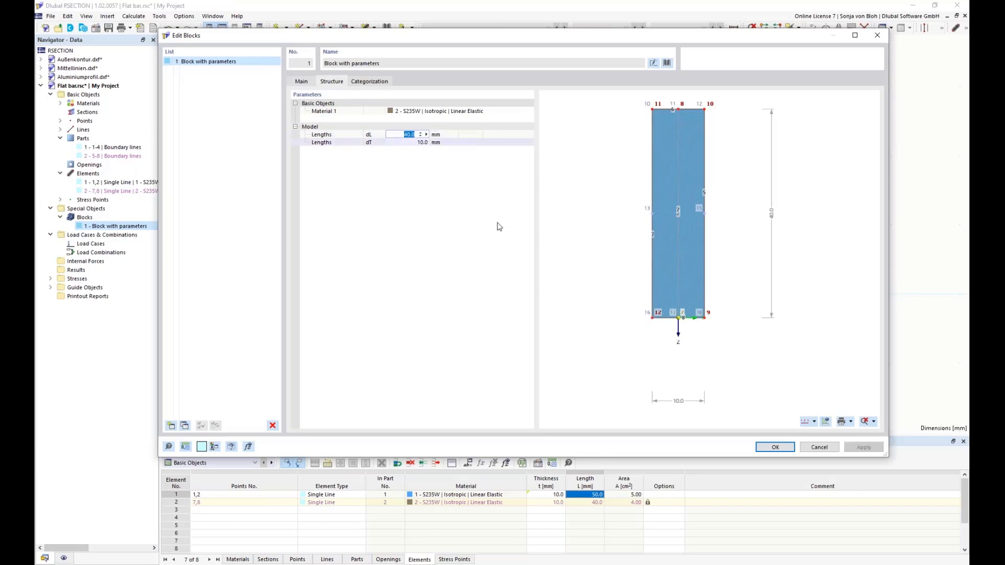
text(50.0)
click(781, 447)
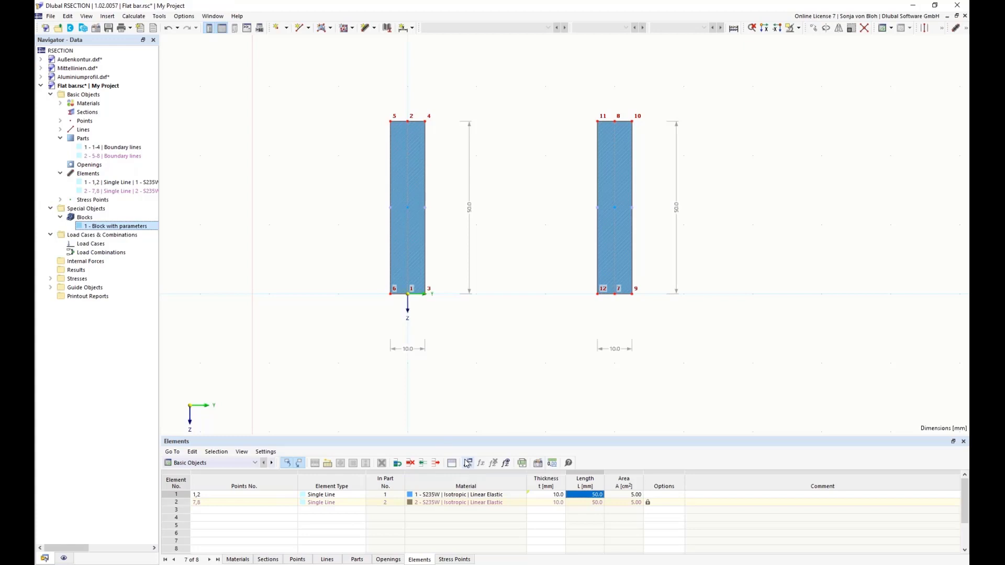
- Set the global parameter dL to 60 mm and accept the change
click(469, 465)
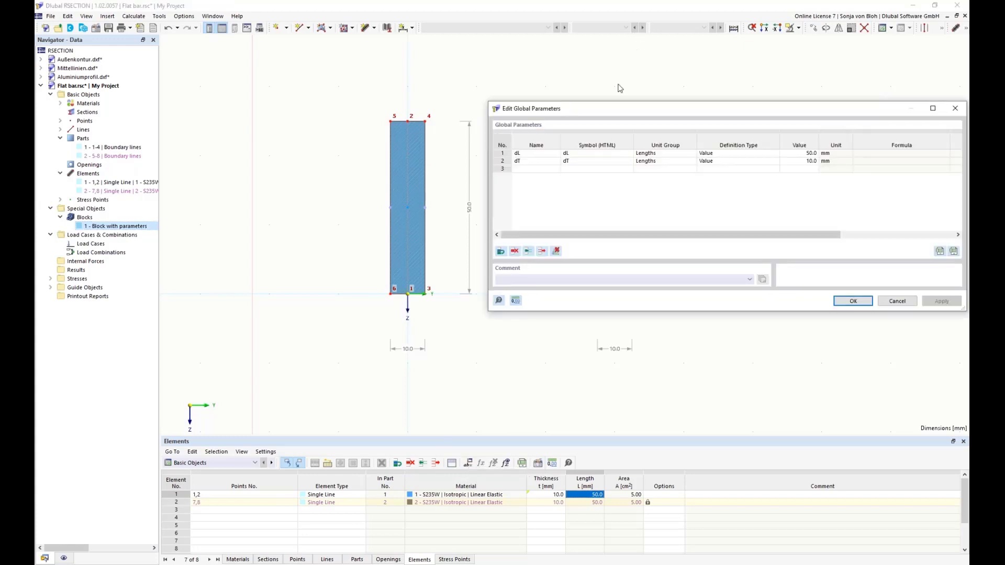
drag(613, 112, 606, 312)
click(791, 357)
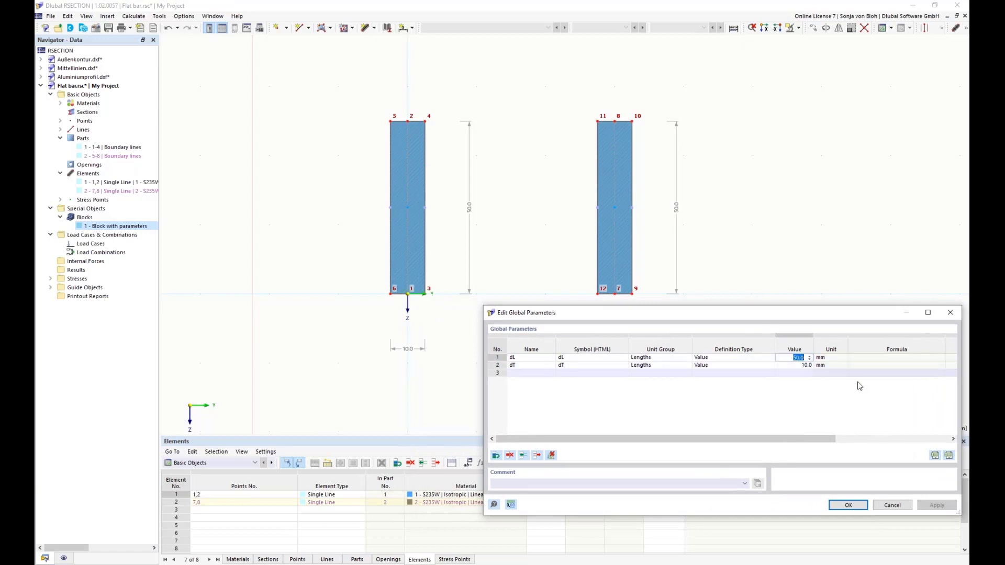
text(60)
click(847, 505)
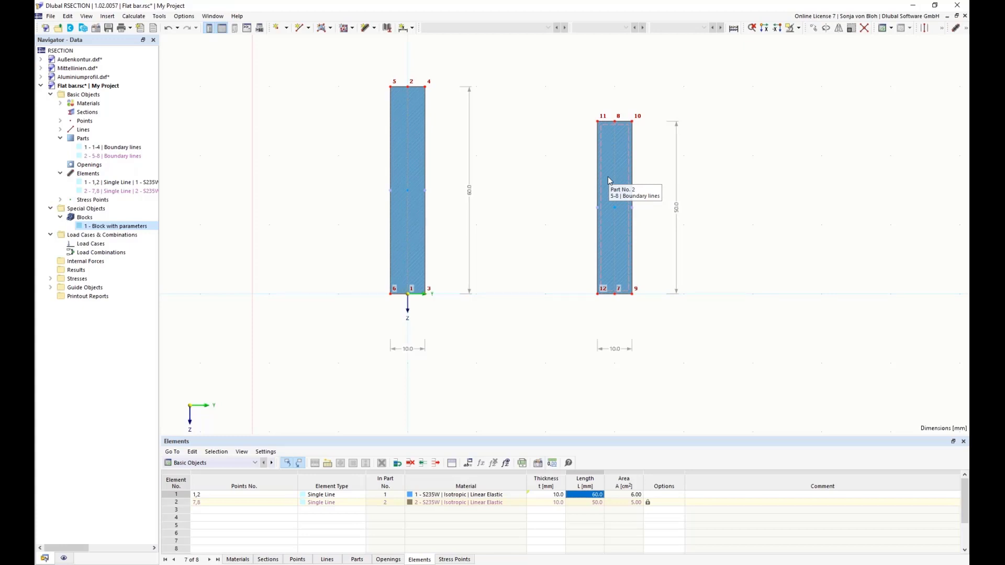
- Link the inserted block's lengths to the global parameters with the formulas =dL and =dT, and accept the block changes
double_click(94, 227)
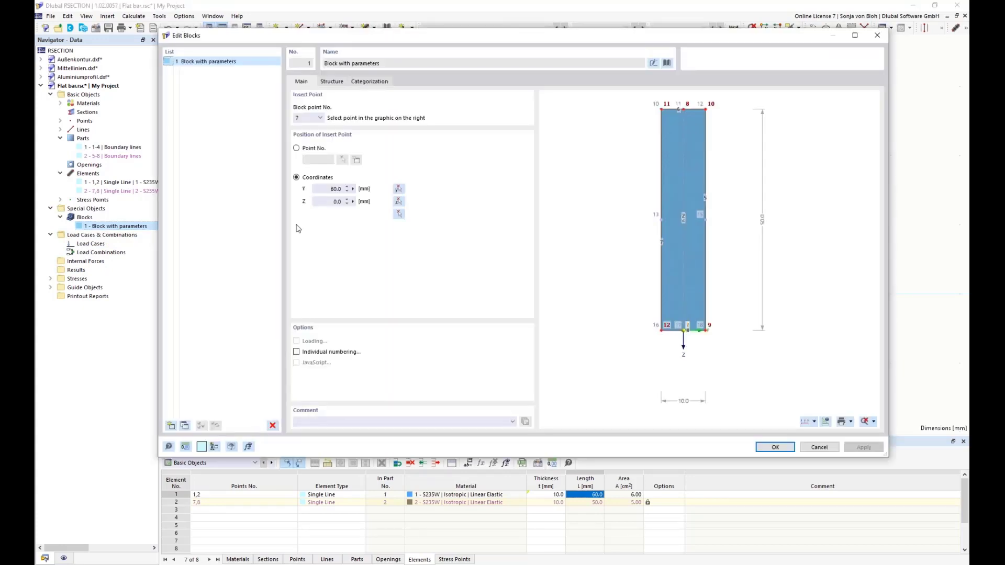
click(329, 81)
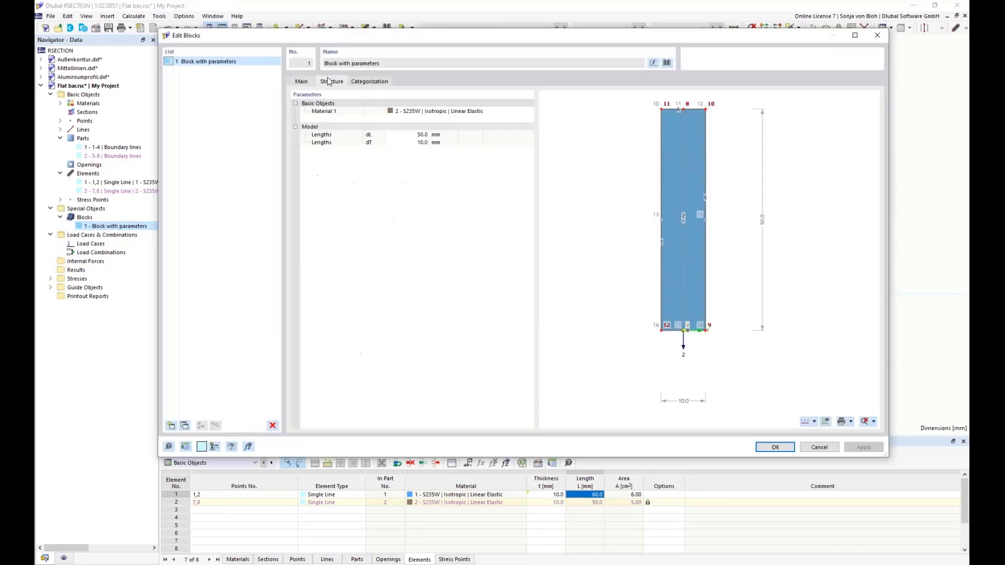
click(413, 135)
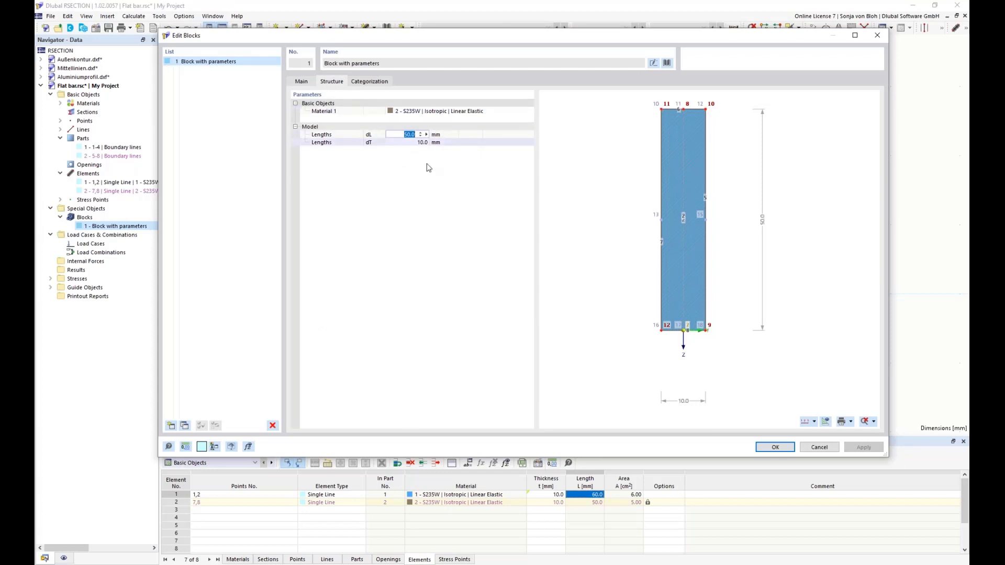
text(=dL)
key(Return)
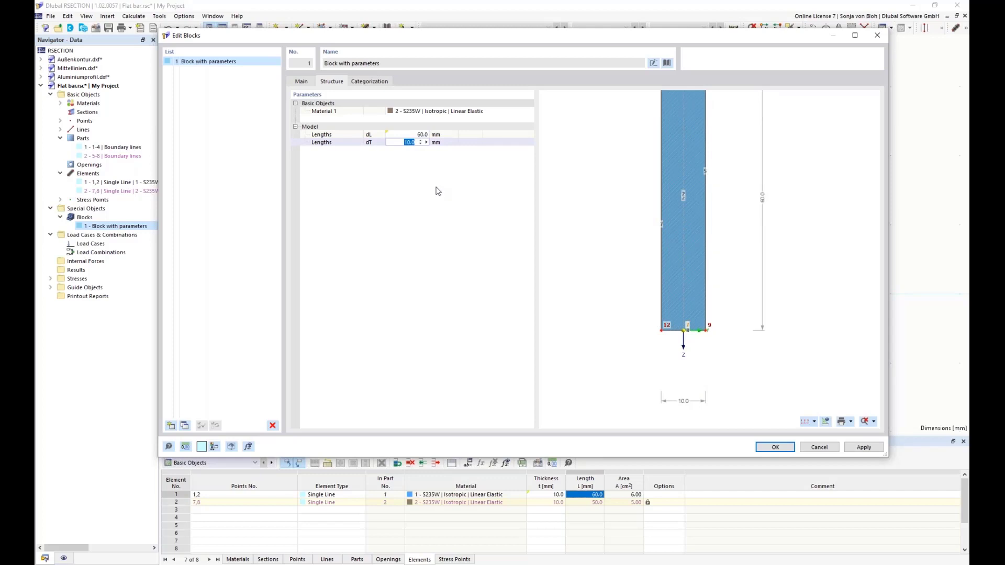
text(=dT)
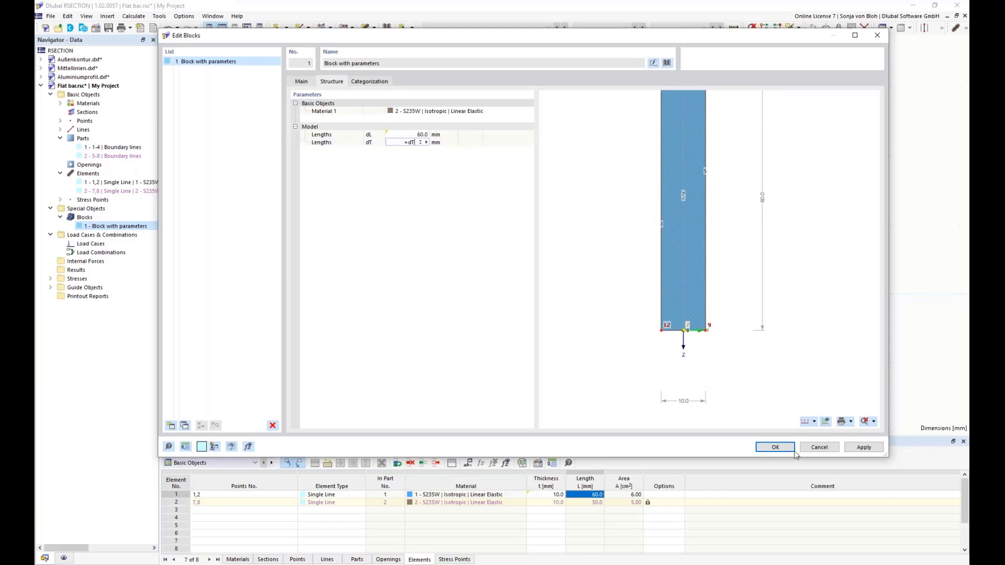
click(784, 449)
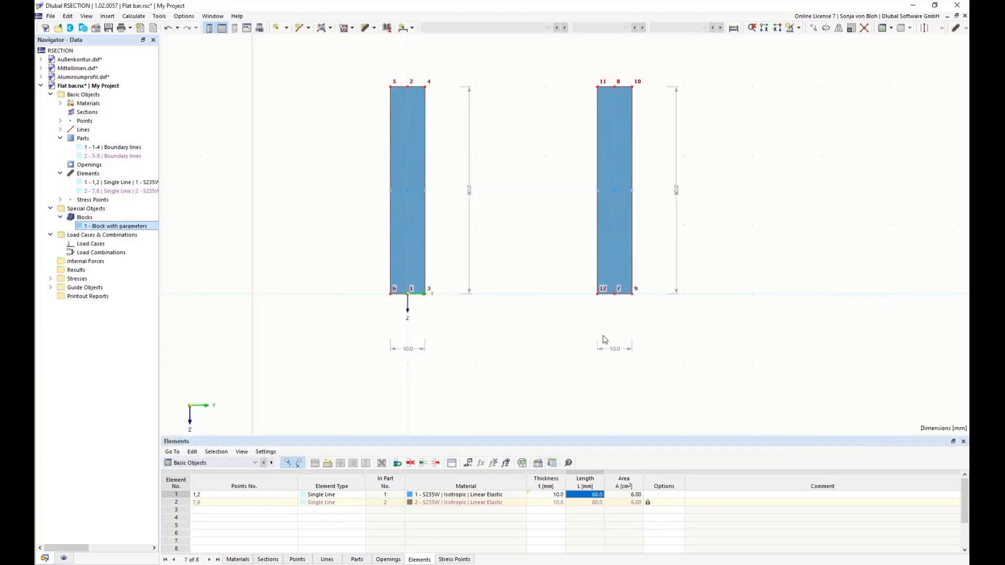
- Set the global parameter dT to 5 mm and accept the global parameters
middle_drag(601, 336, 550, 347)
click(469, 464)
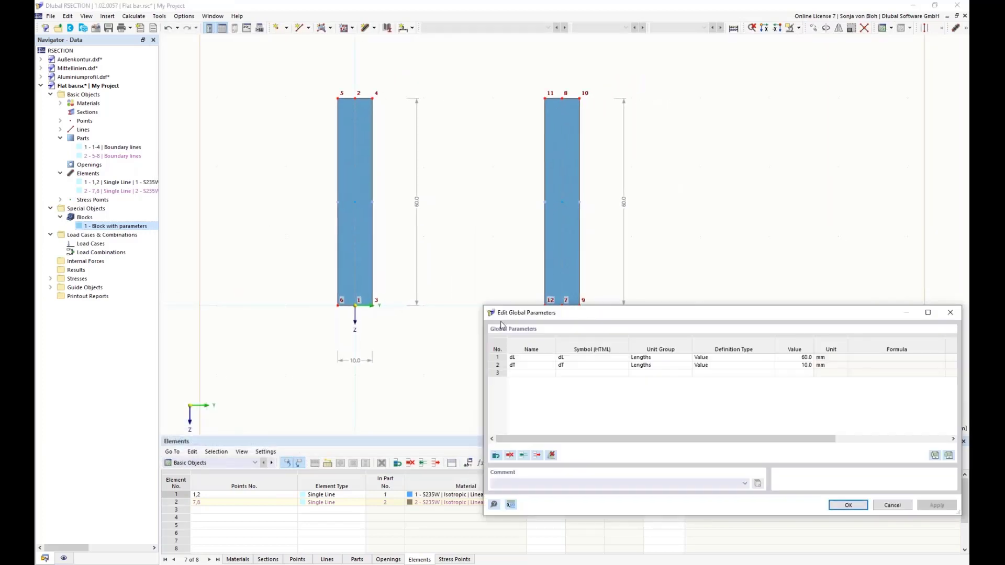
drag(629, 312, 592, 343)
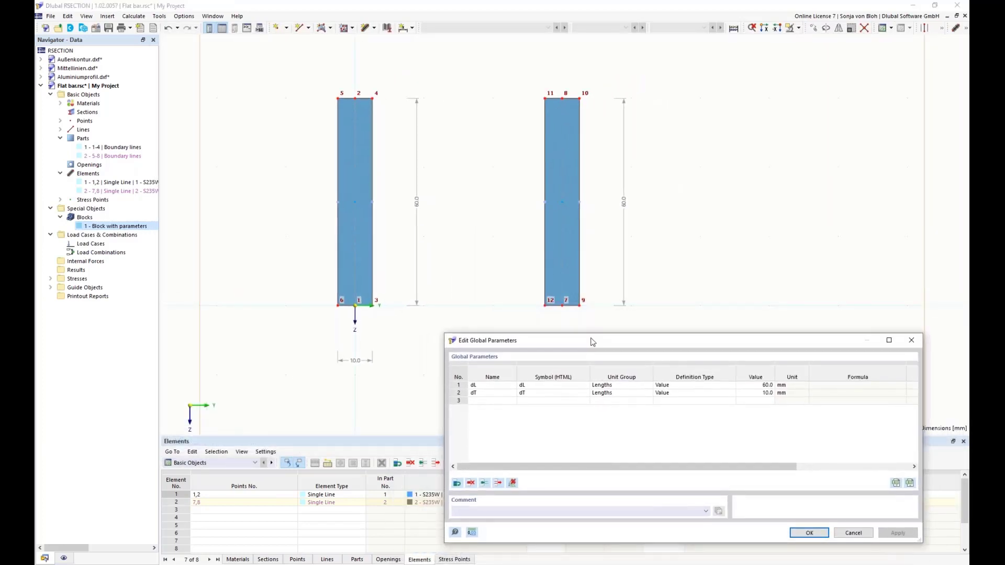
click(758, 393)
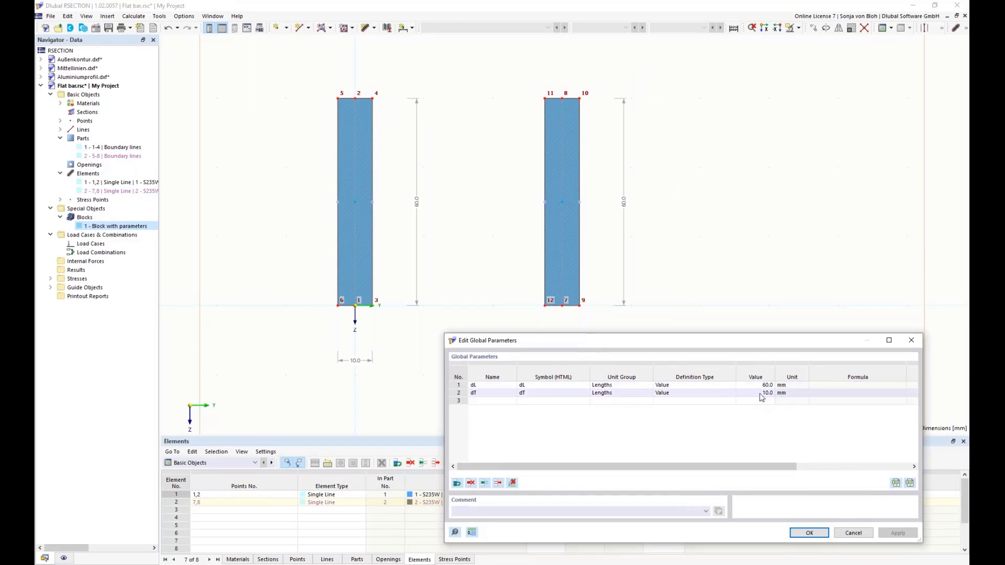
click(759, 393)
text(5)
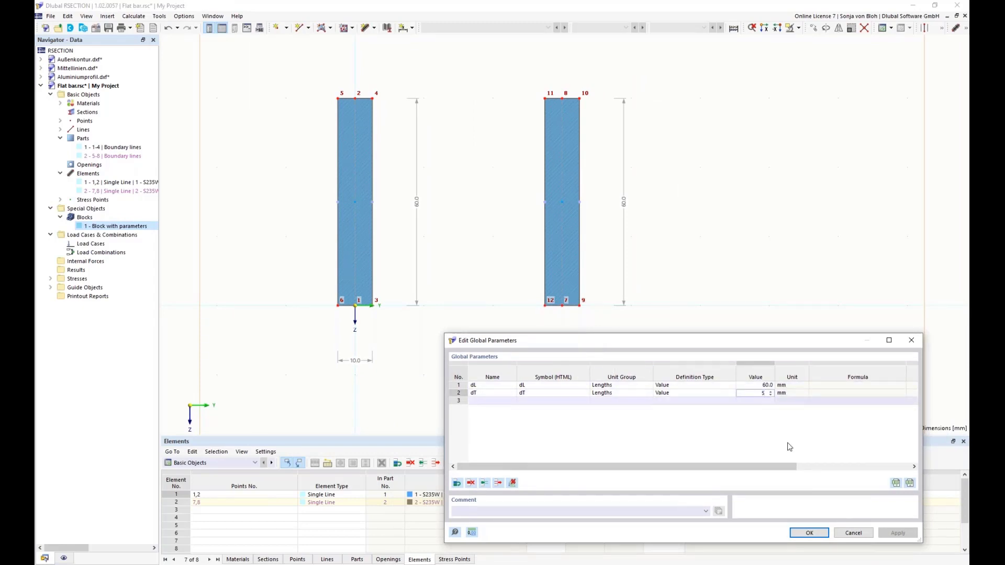
click(757, 385)
click(757, 385)
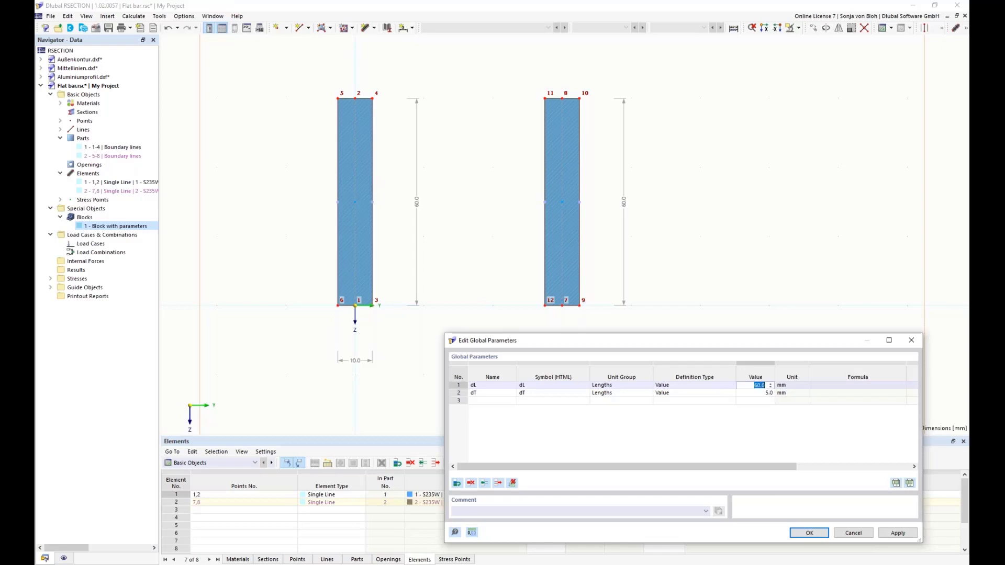
click(805, 533)
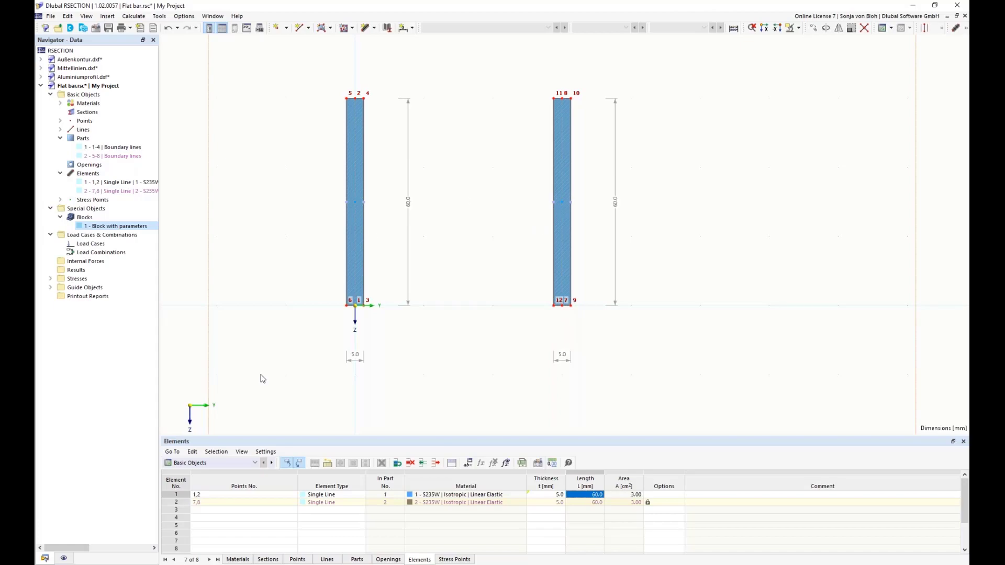
- Switch to the browser and view the Dlubal Dev Docs Basic Objects page and the functionsForBlocks.md overview on GitHub
click(149, 564)
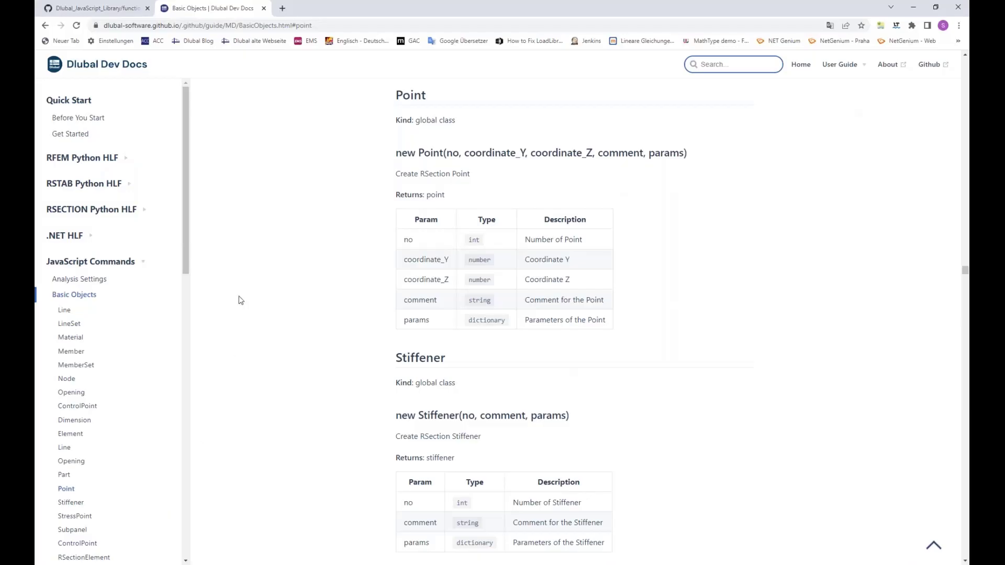
click(83, 8)
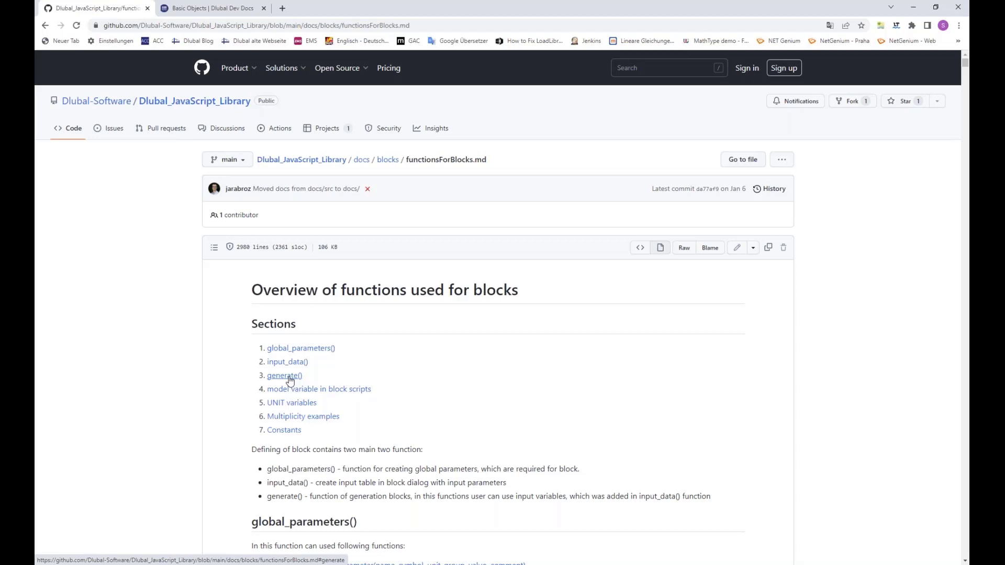
- Switch to Block_Flachstahl.js in Notepad++, expand the input_data() function, and examine its Geometry and Materials categories and the dL parameter
click(204, 564)
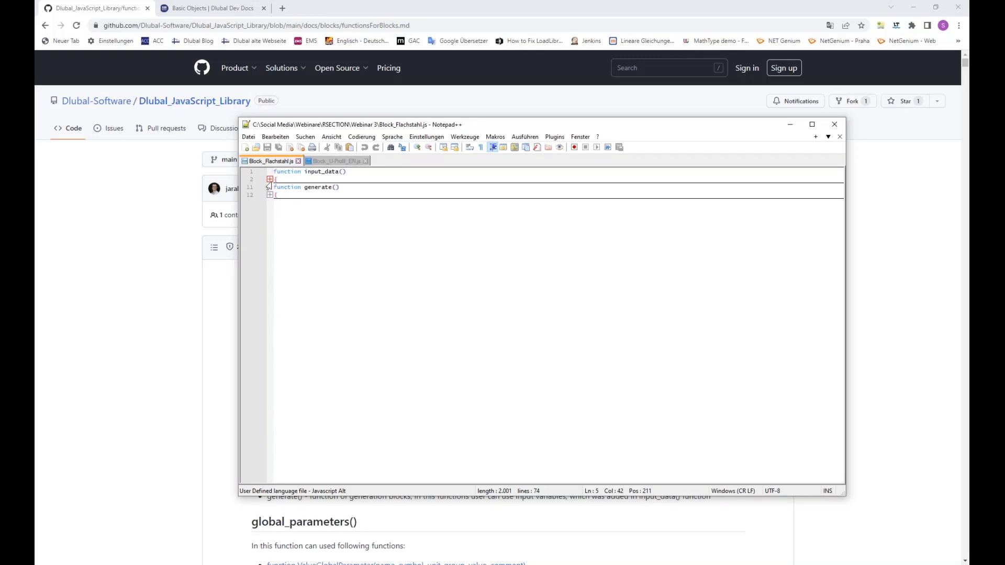
click(270, 180)
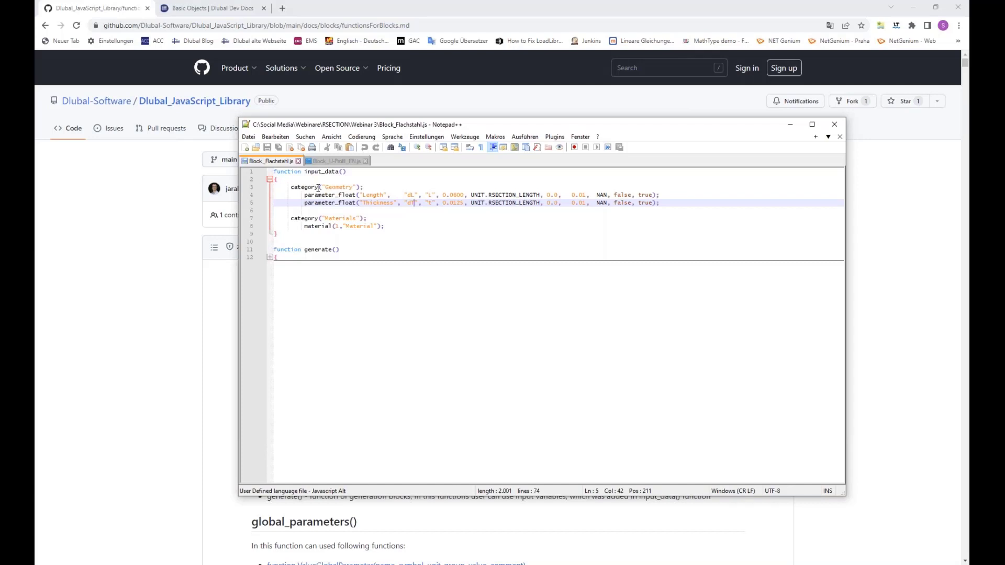
drag(319, 186, 362, 187)
drag(318, 218, 400, 217)
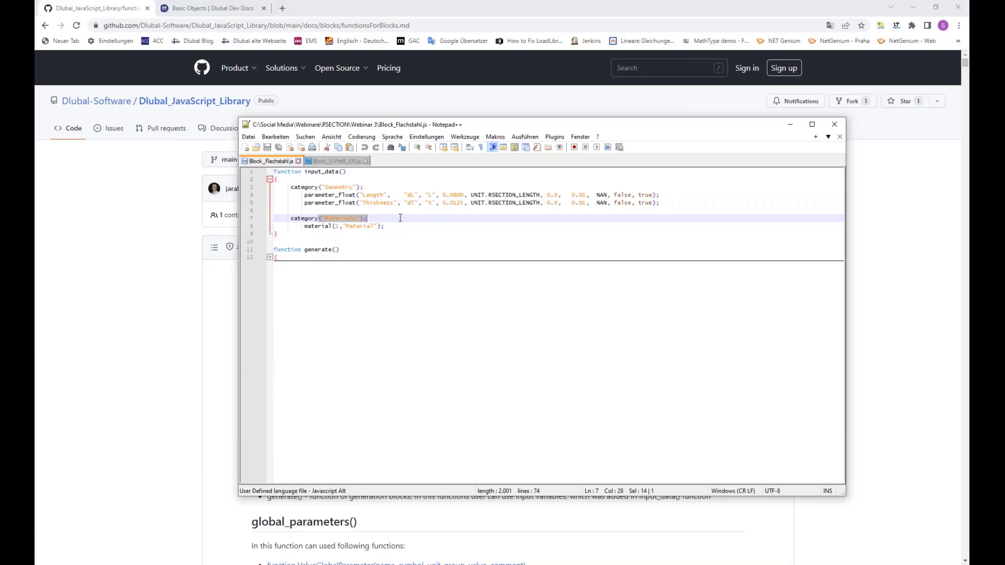
drag(408, 195, 414, 193)
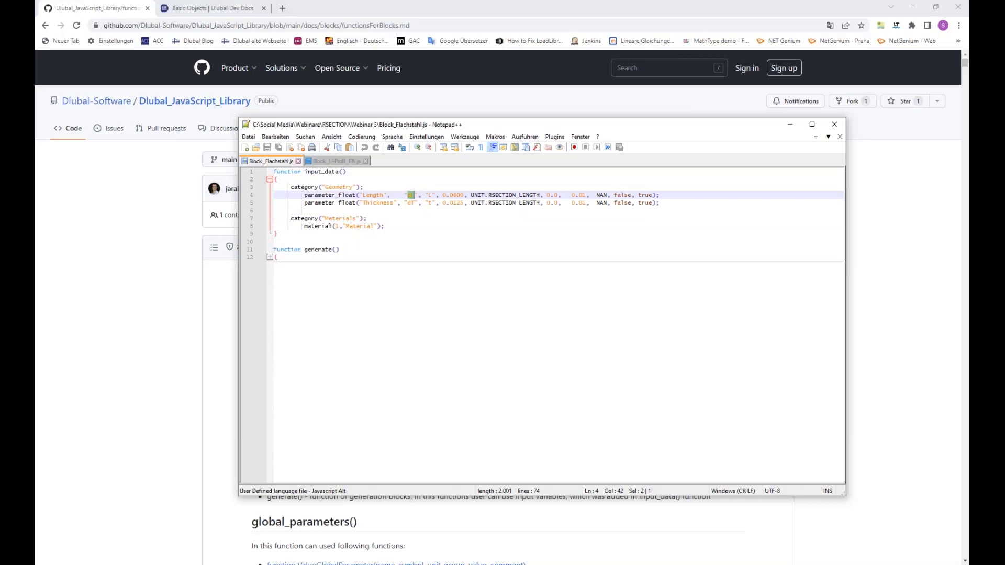
- Examine the dT thickness parameter, expand the generate() function, and switch to the browser's Dlubal Dev Docs page on Point
drag(408, 202, 414, 202)
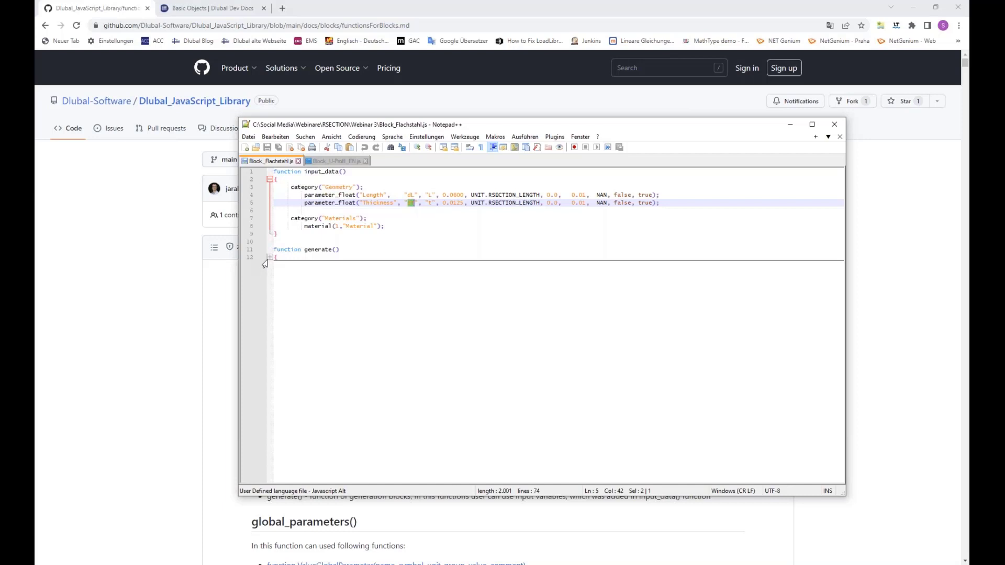
click(268, 257)
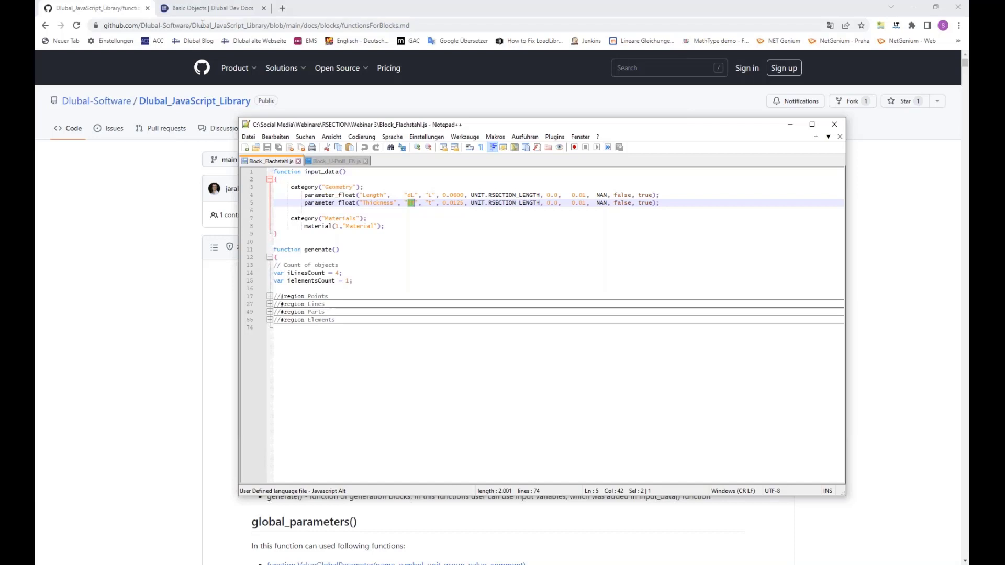
click(214, 9)
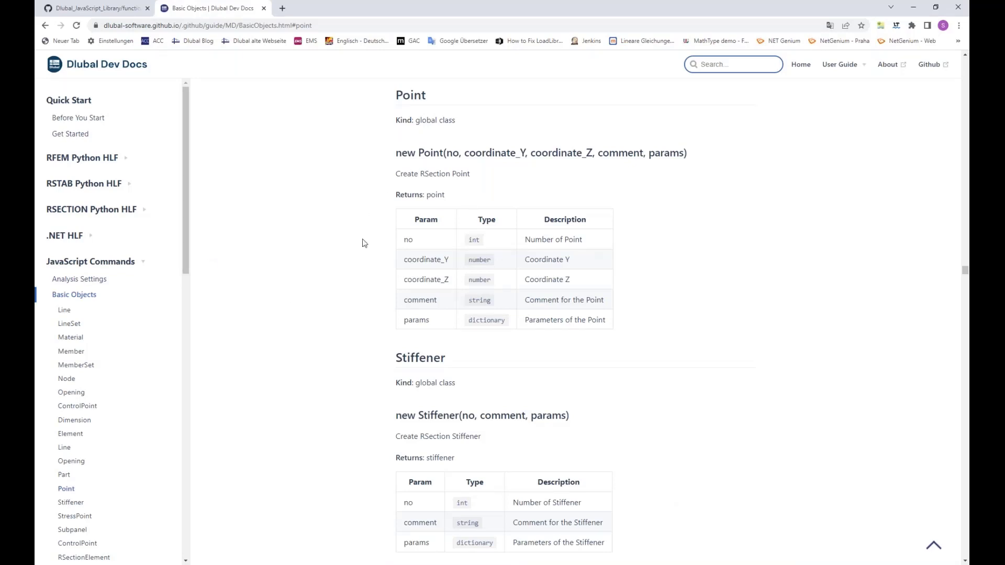
- Switch back to Block_Flachstahl.js in Notepad++, expand the Points region, and examine the point numbers, coordinates and use of dT and dL
key(alt+Tab)
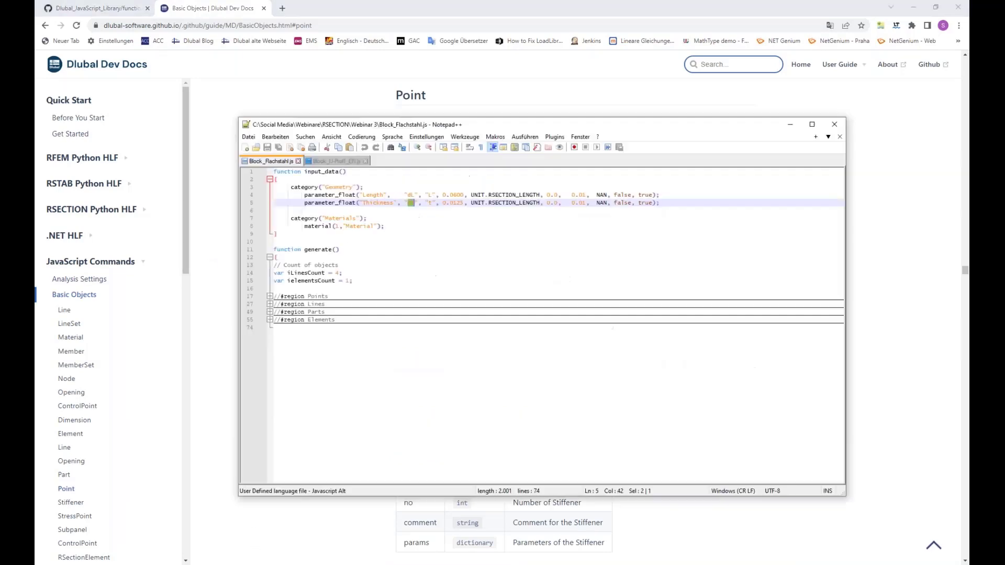
drag(398, 126, 484, 251)
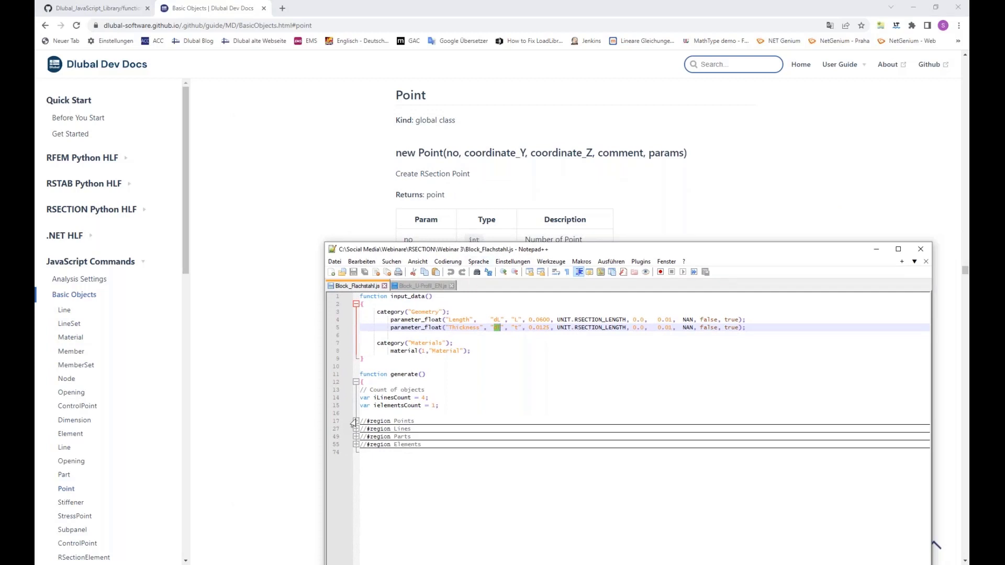
click(355, 421)
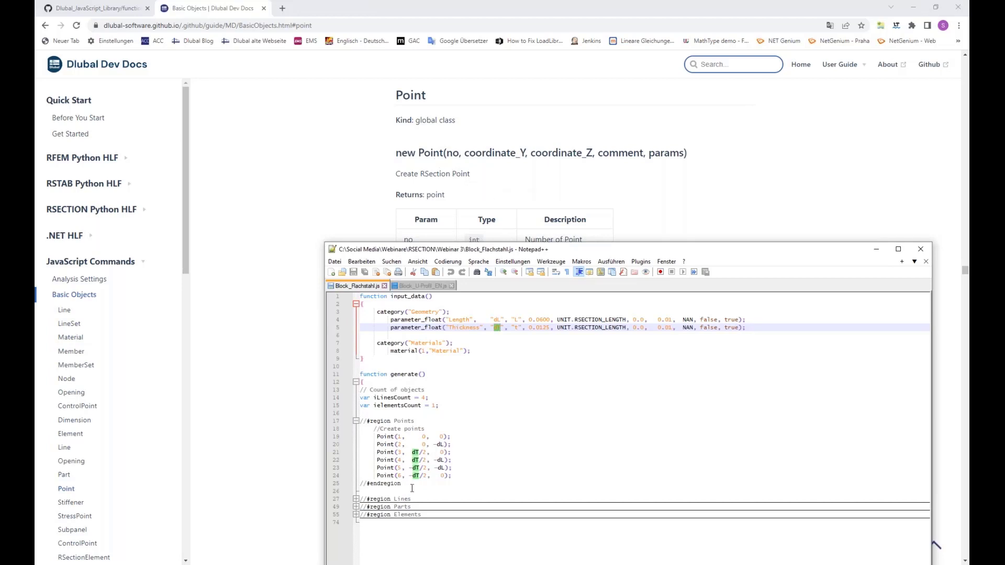
drag(387, 436, 396, 436)
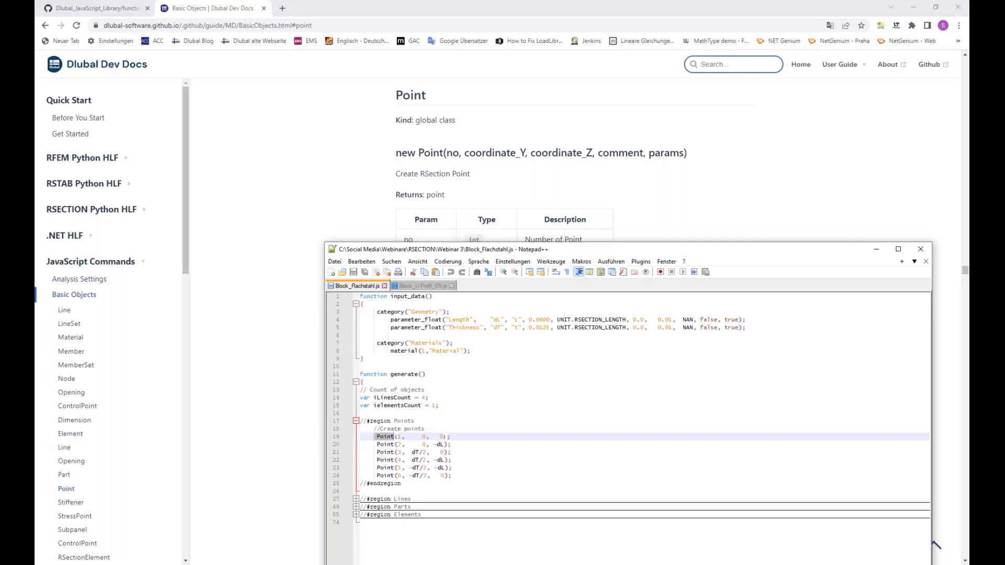
double_click(399, 436)
double_click(423, 436)
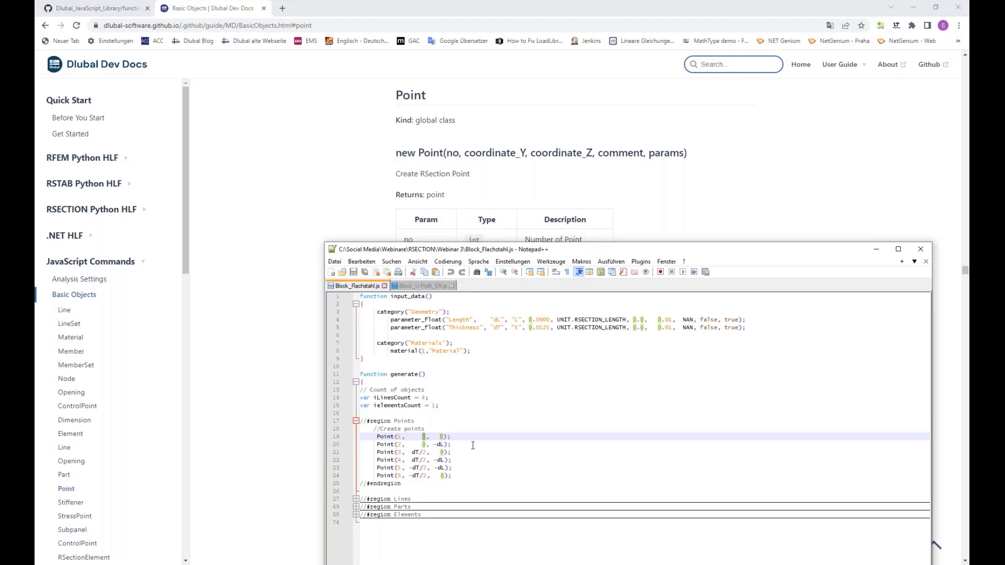
double_click(441, 436)
drag(456, 252, 457, 215)
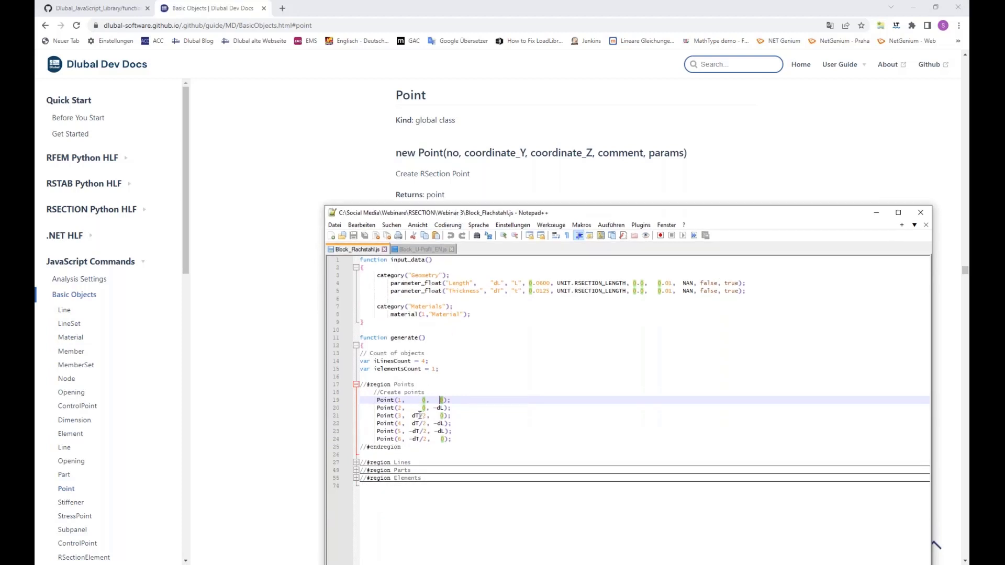
double_click(418, 416)
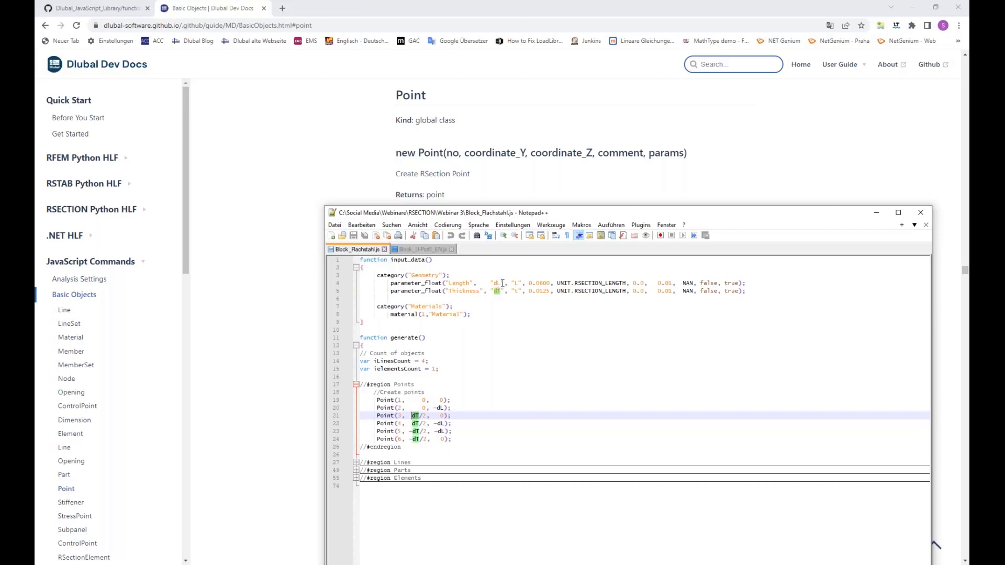
double_click(497, 283)
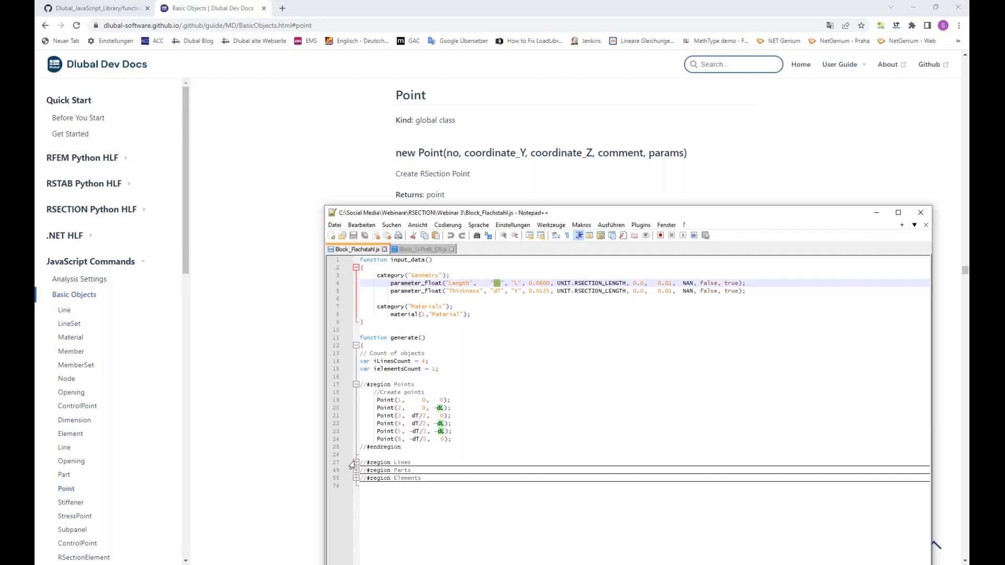
- Expand the Lines region with its loop and setLine function, and examine how the setLine calls connect the points
click(355, 463)
scroll(485, 420, down, 1)
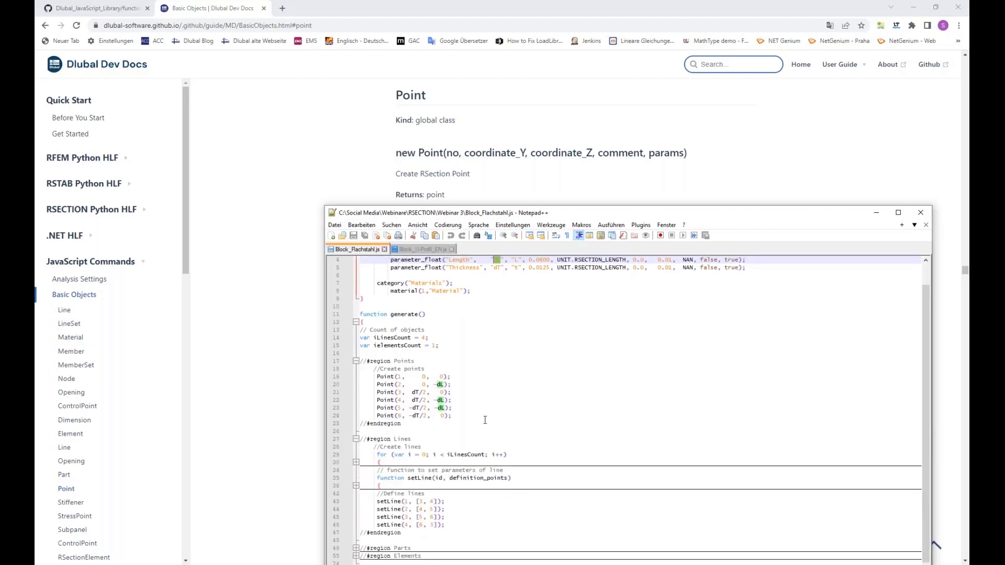
click(356, 462)
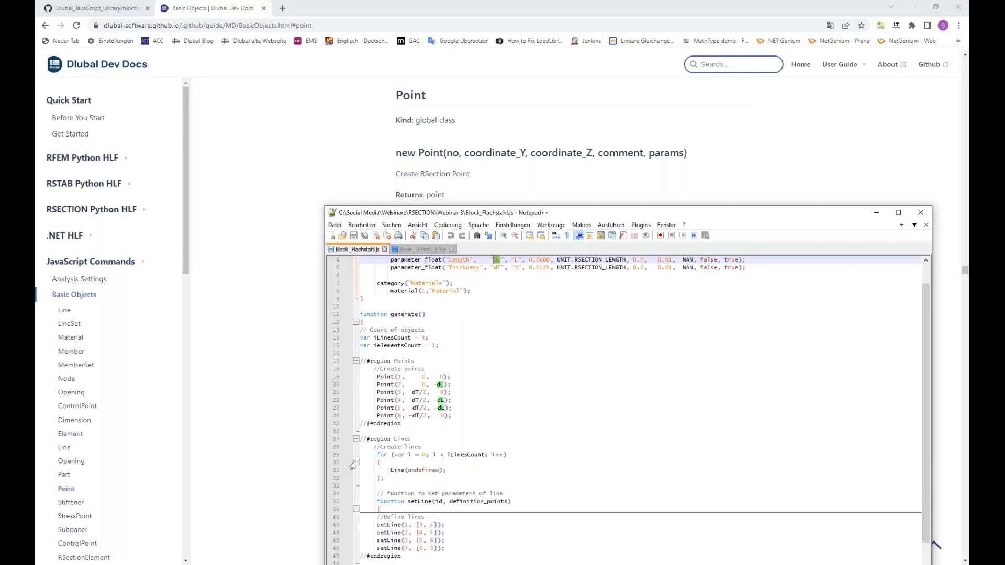
scroll(439, 437, down, 1)
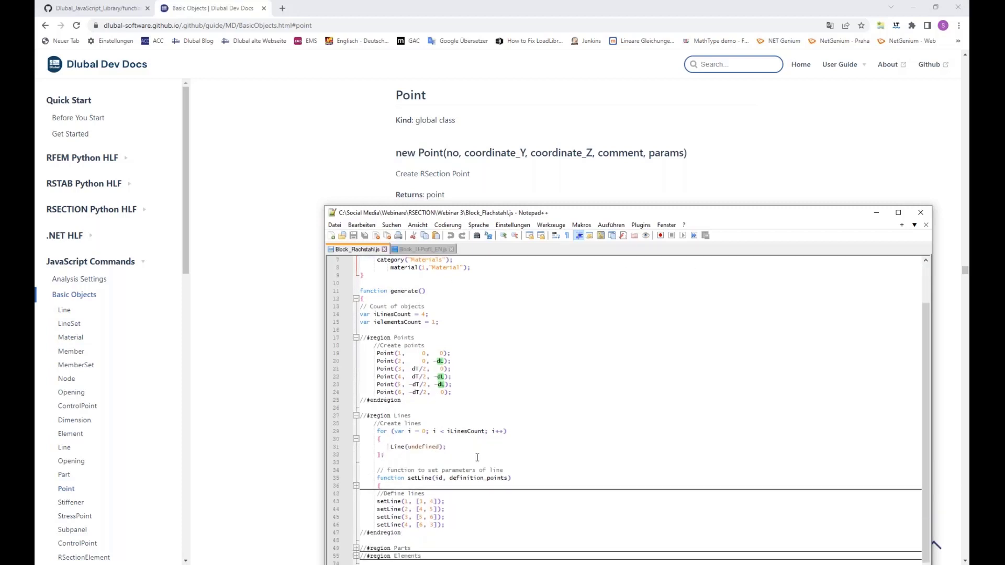
click(355, 486)
scroll(432, 474, down, 2)
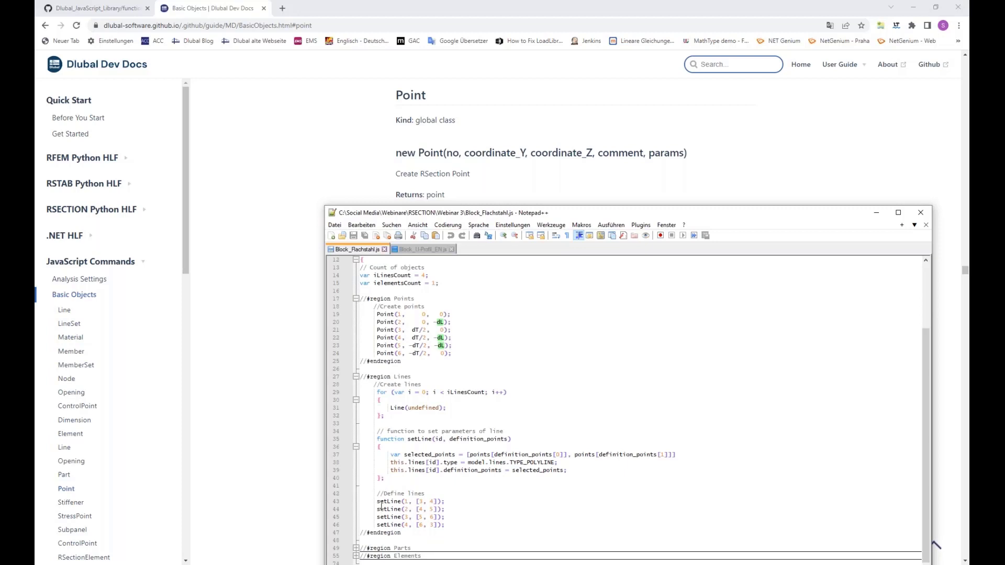
drag(376, 501, 399, 501)
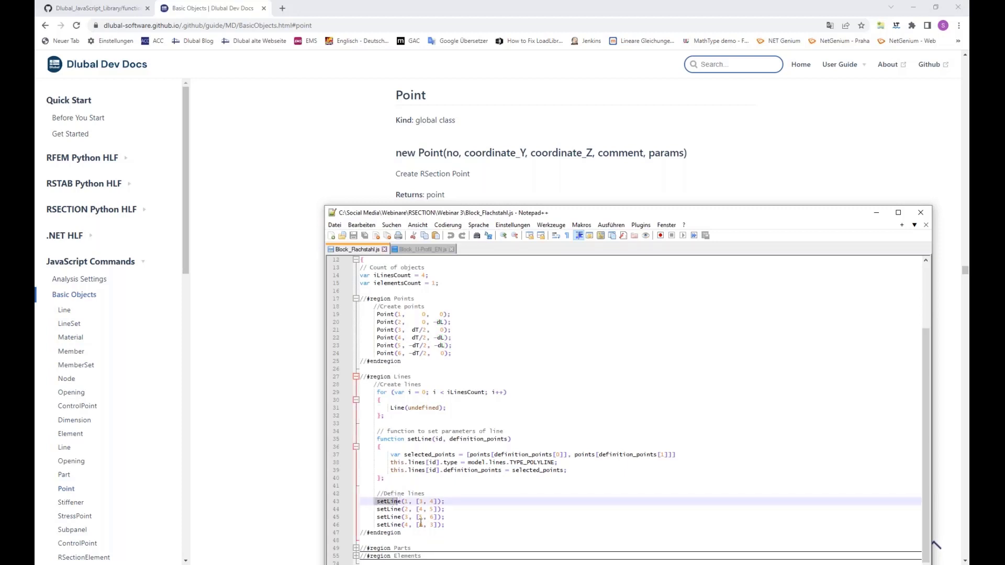
double_click(406, 501)
click(435, 502)
click(421, 507)
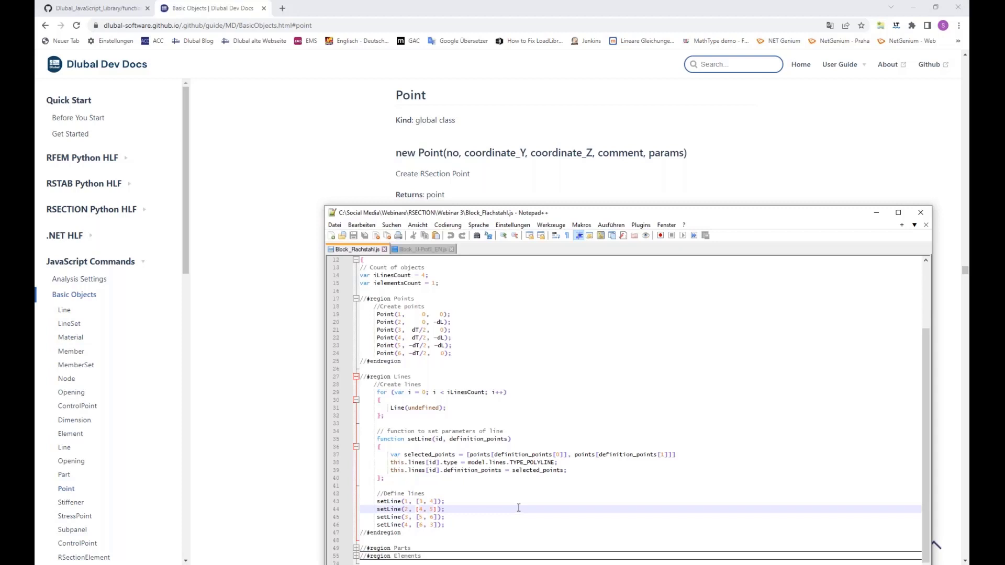
- Expand the Parts region and examine the Part definition and its boundary_lines assignment
drag(479, 209, 469, 99)
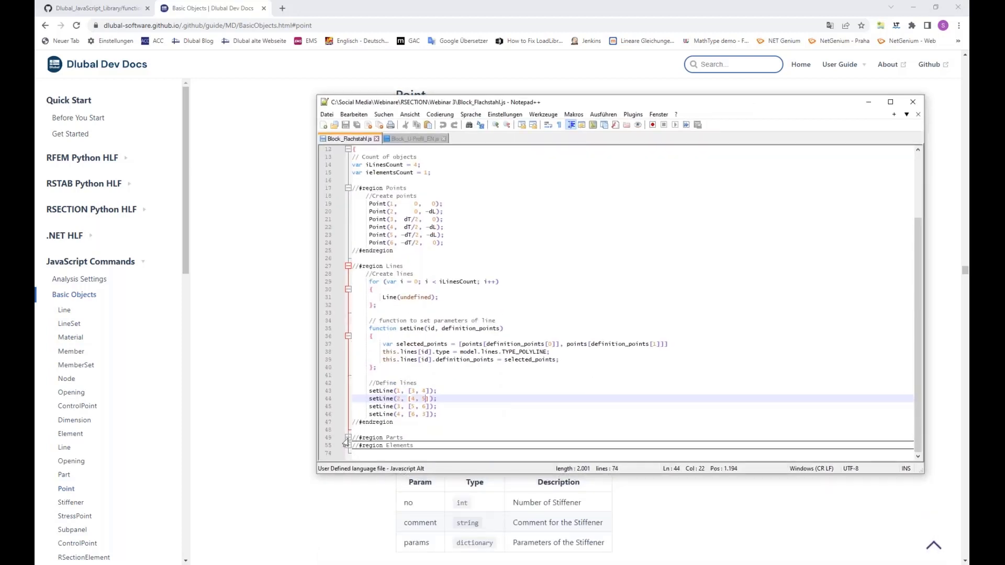
click(348, 438)
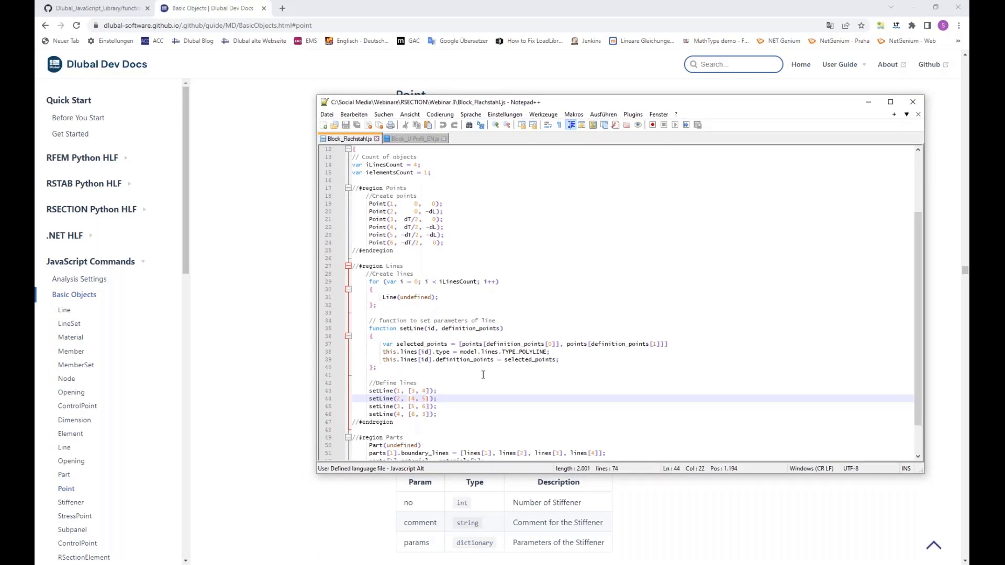
scroll(483, 374, down, 2)
click(419, 406)
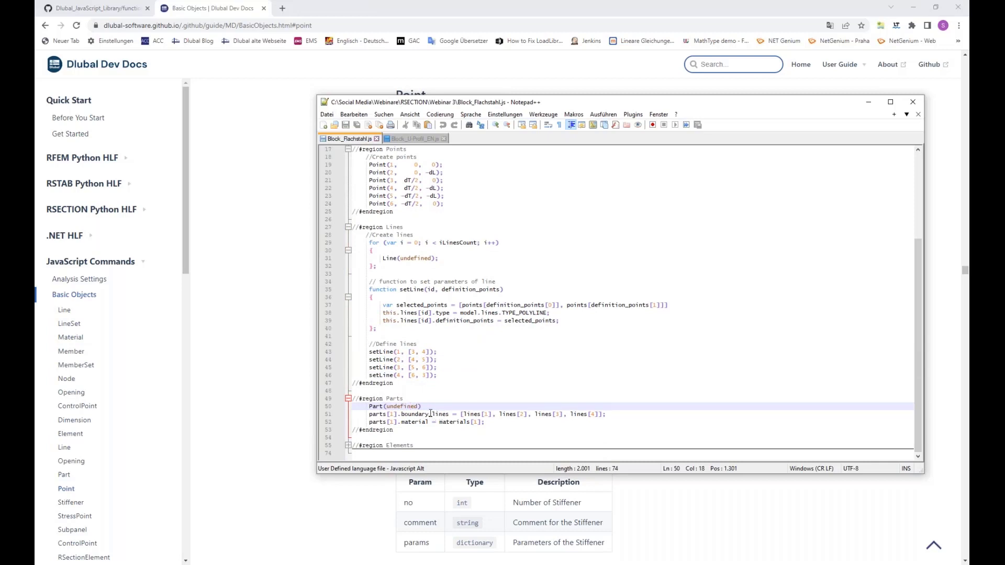
click(436, 414)
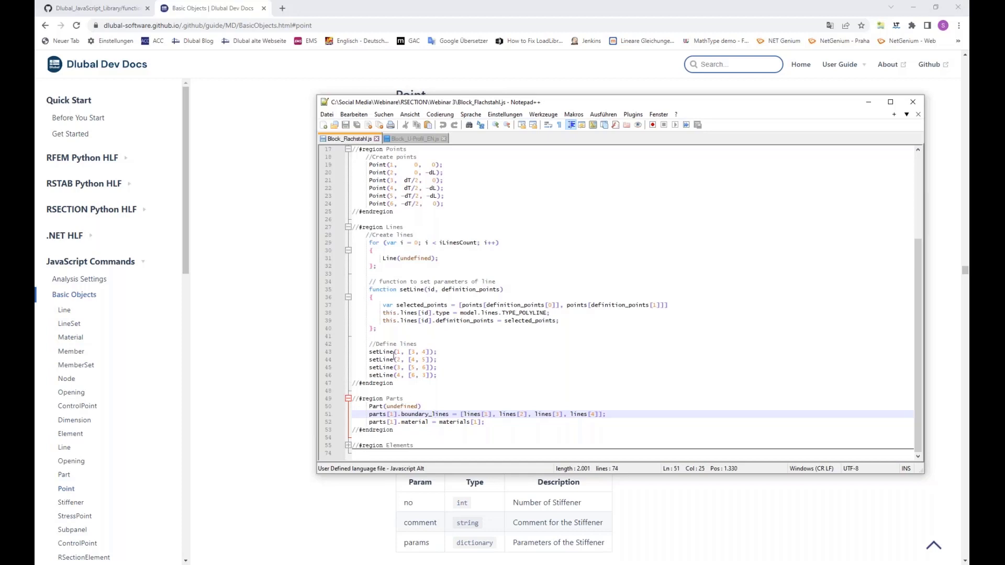
- Expand the Elements region, including its creation loop and the body of the setLineElement function, and read the code
click(347, 445)
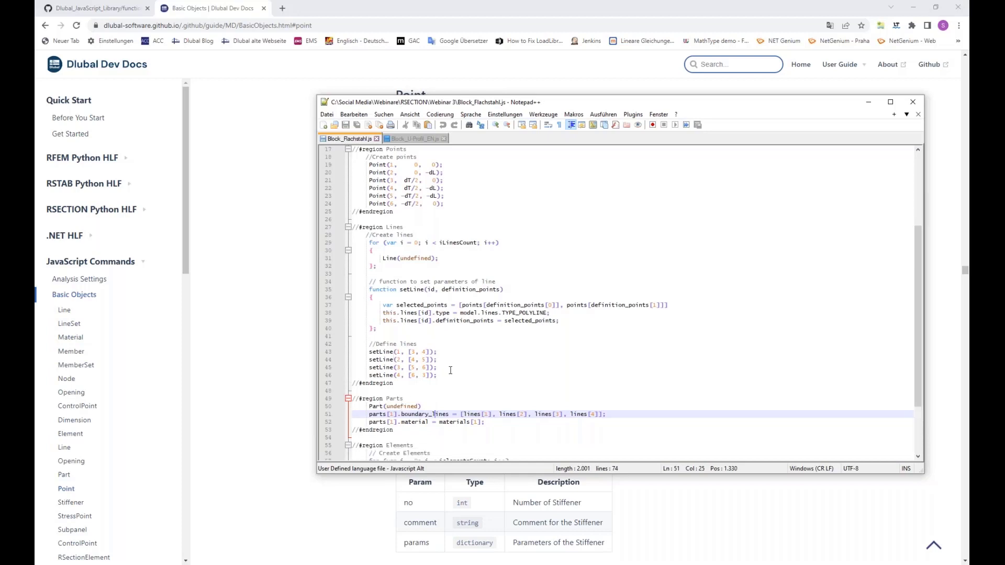
scroll(449, 370, down, 4)
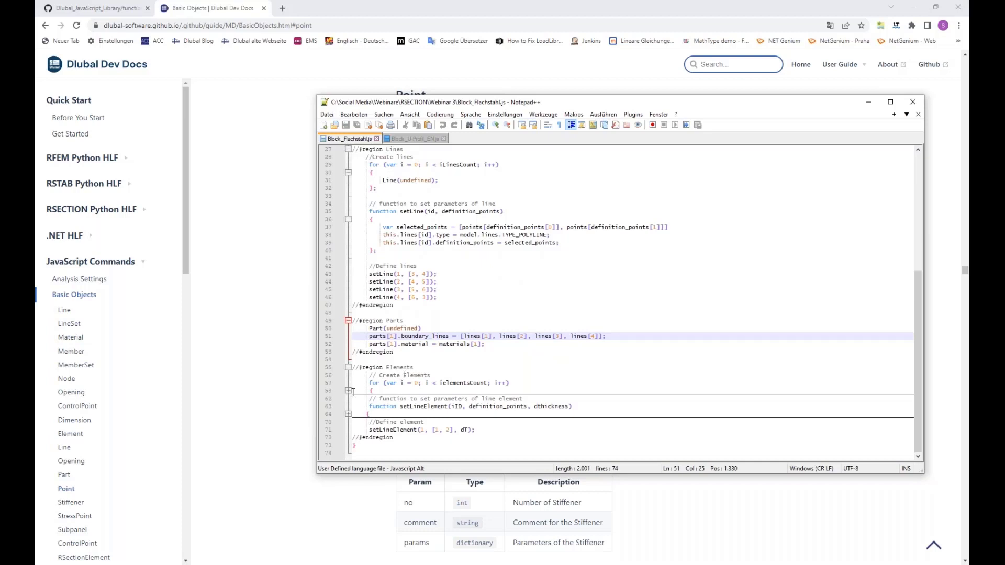
click(347, 391)
scroll(346, 396, down, 1)
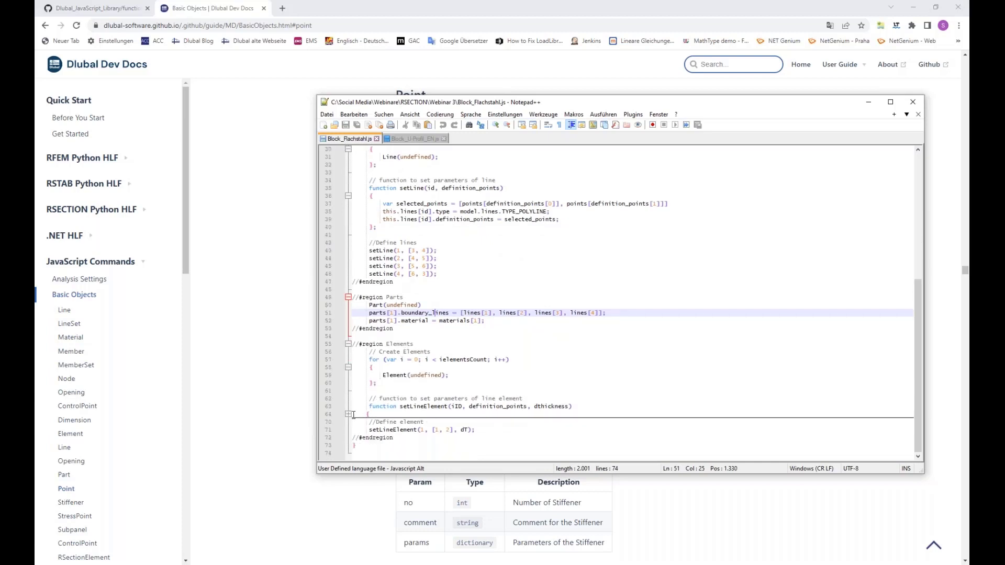
click(348, 414)
scroll(455, 387, down, 2)
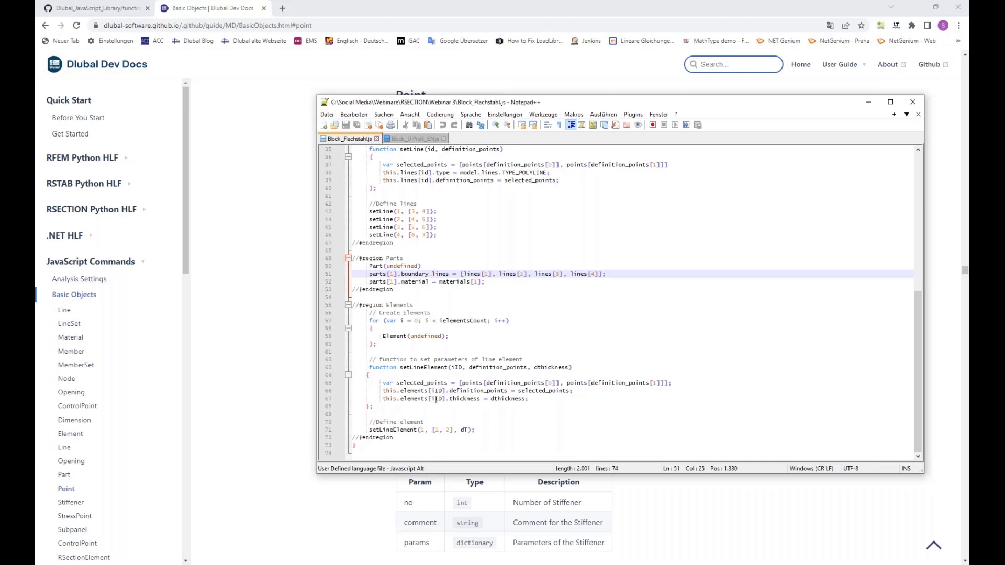
- Examine the arguments of the setLineElement call and trace dT back to the Thickness parameter in input_data()
click(368, 430)
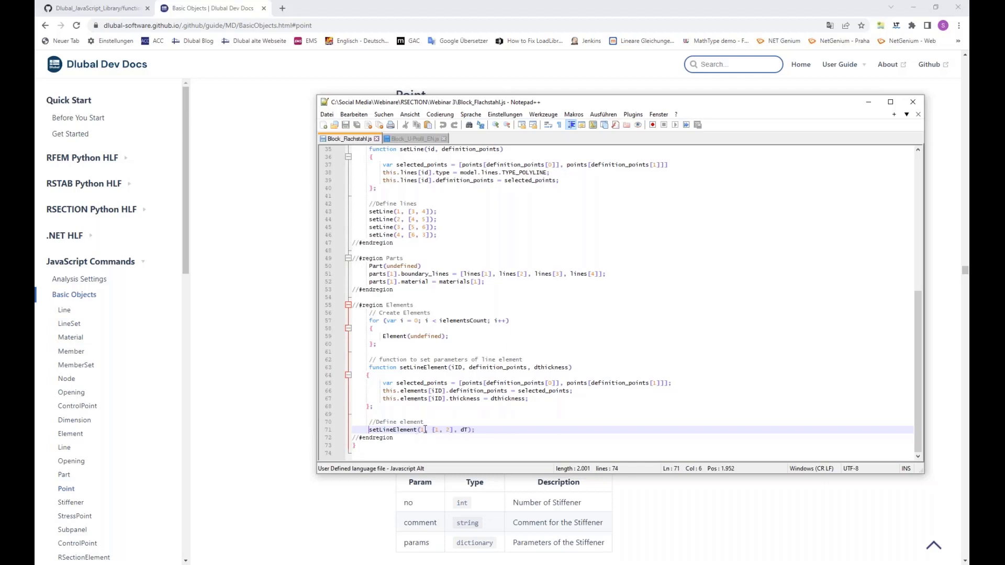
double_click(422, 429)
click(474, 429)
double_click(466, 429)
scroll(533, 373, up, 11)
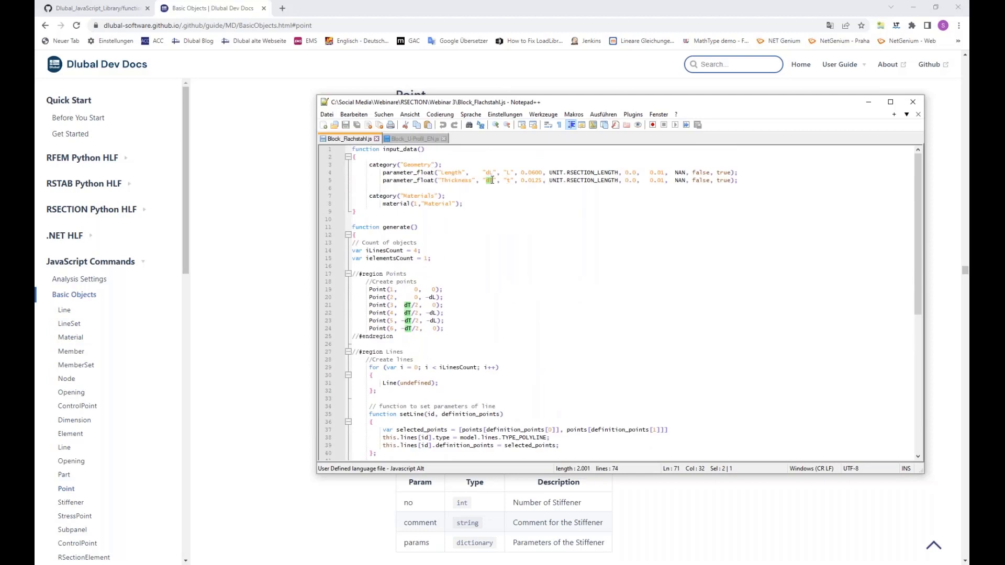
double_click(488, 180)
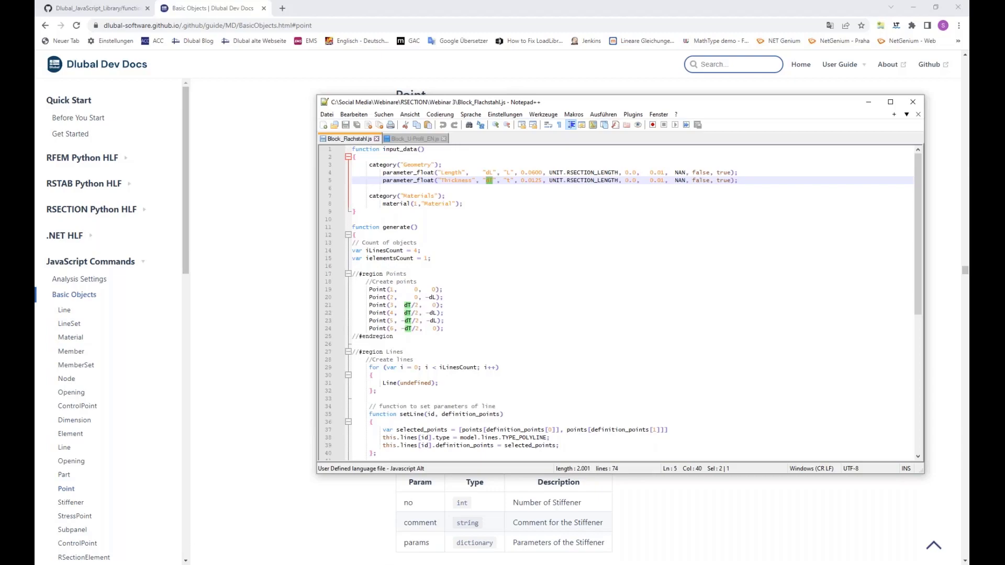
- Switch to RSECTION and start saving the model as a block named "Block with javaScript" in model category 1 Thin-Walled Sections | Others
click(361, 564)
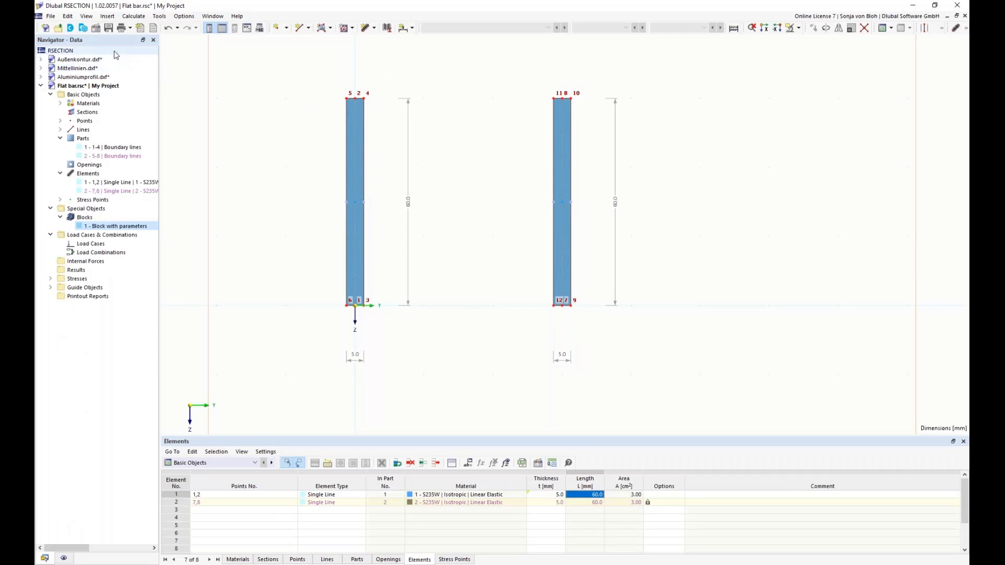
click(51, 17)
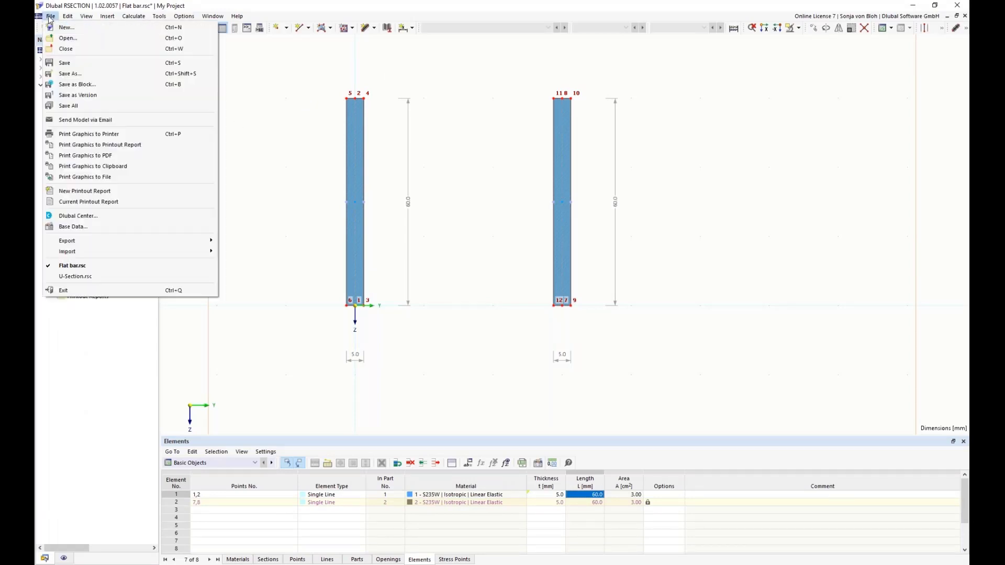
click(81, 85)
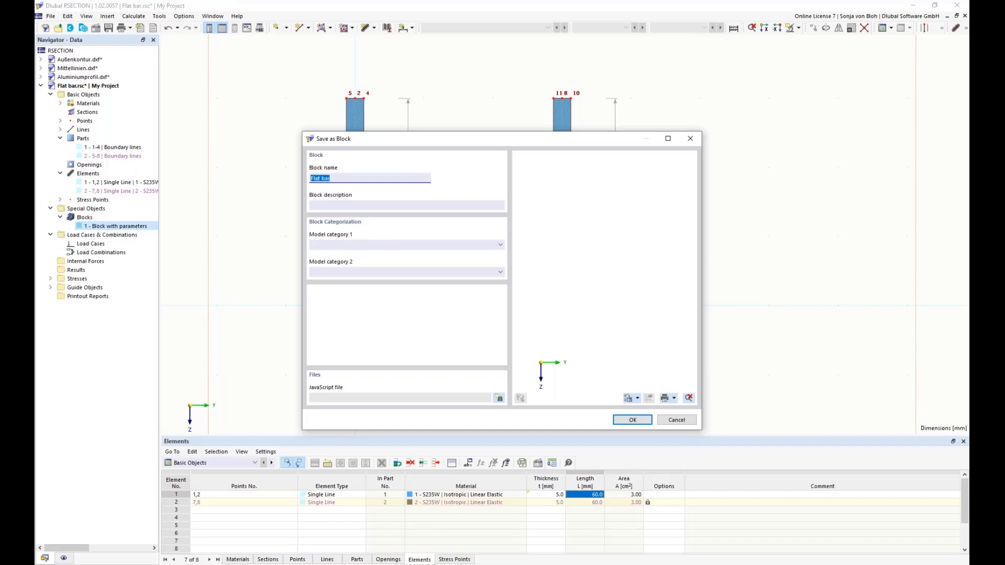
text(Block with javaScript)
click(501, 246)
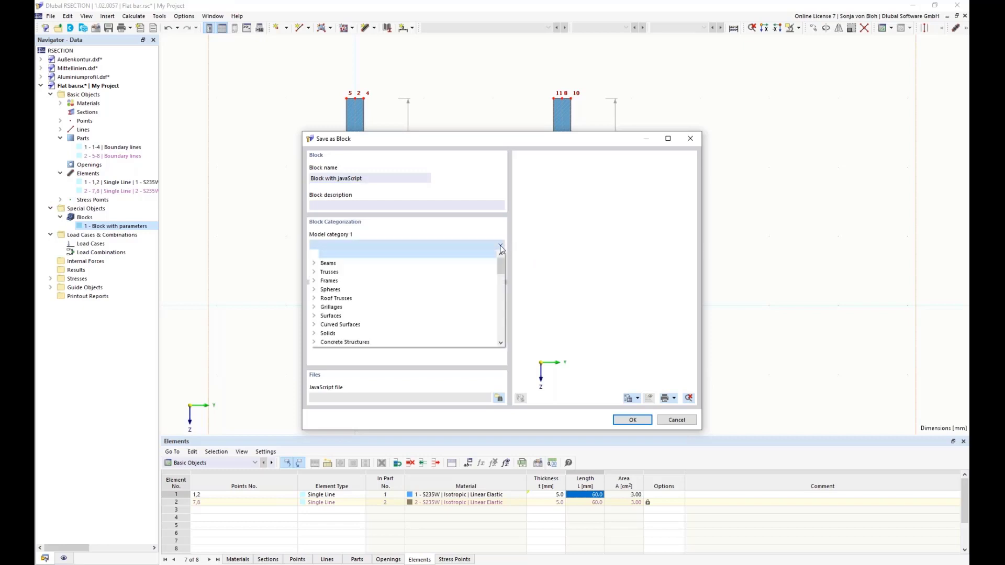
drag(501, 264, 510, 331)
click(346, 307)
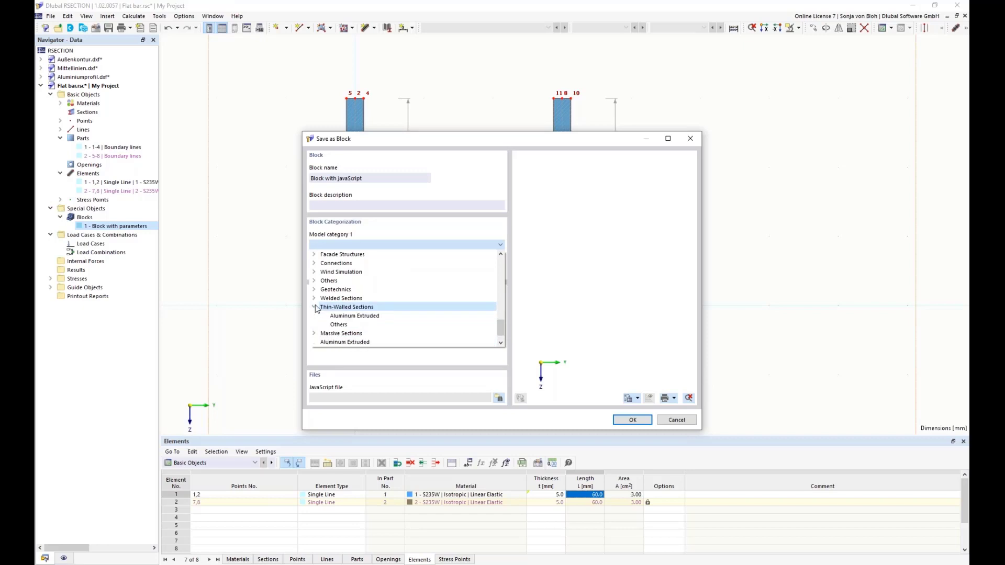
click(337, 325)
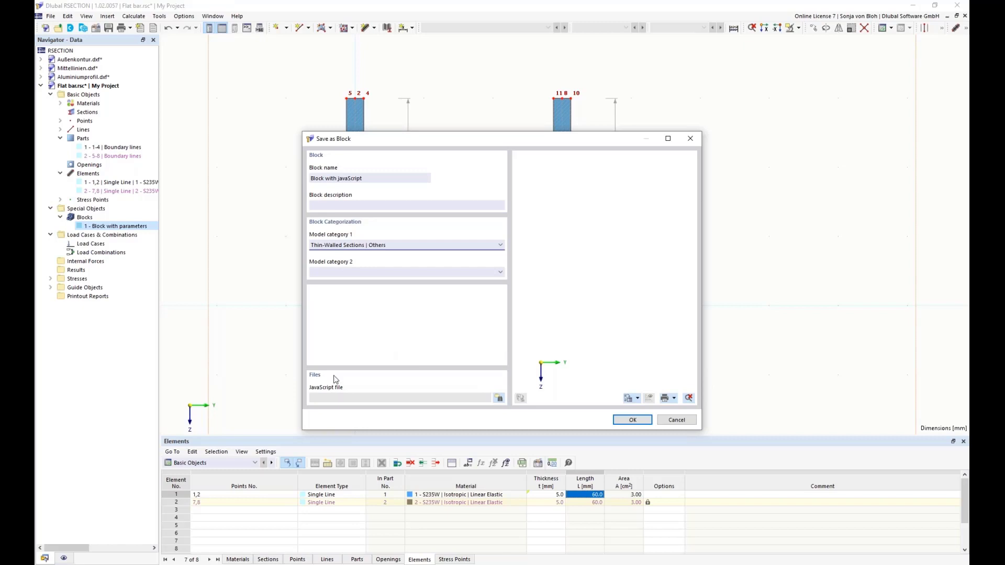
- Attach Block_Flachstahl.js from the Webinar 3 folder as the block's JavaScript file and save the block
click(499, 399)
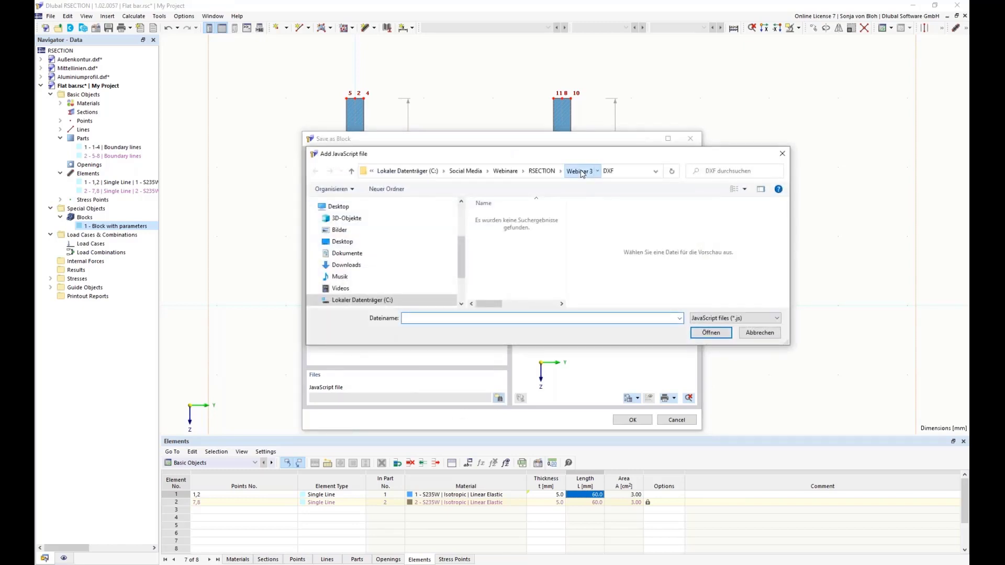
click(579, 171)
click(508, 238)
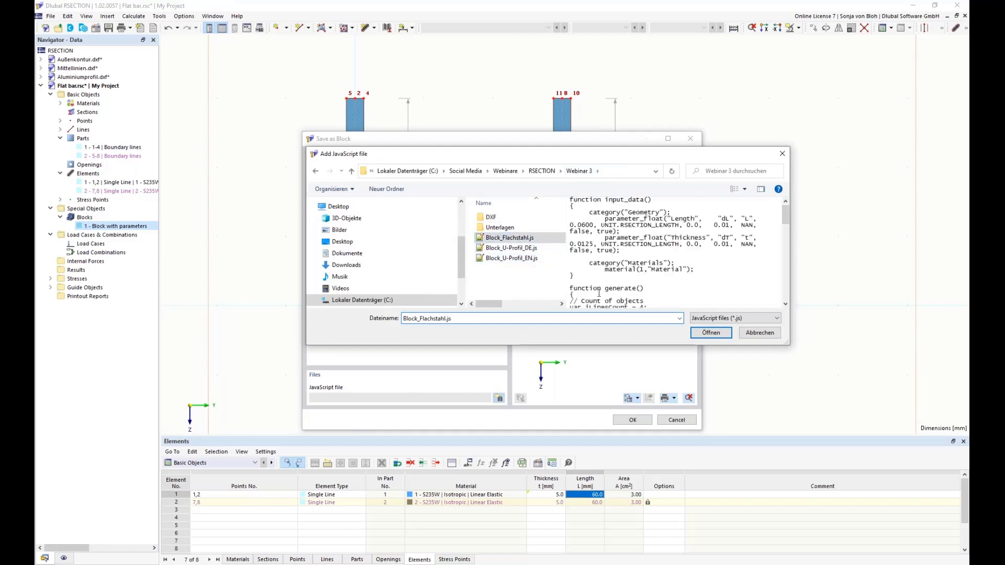
click(711, 333)
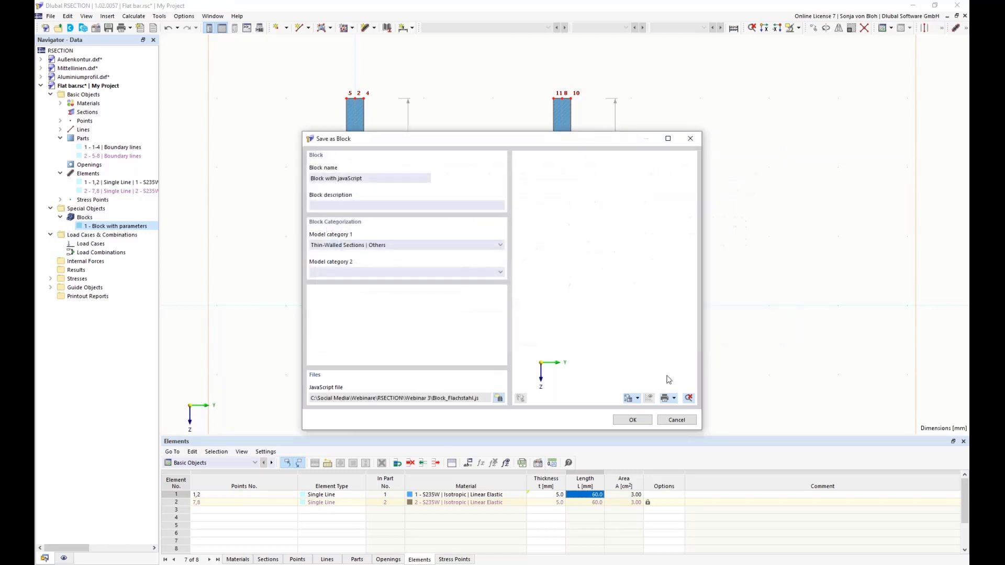
click(631, 420)
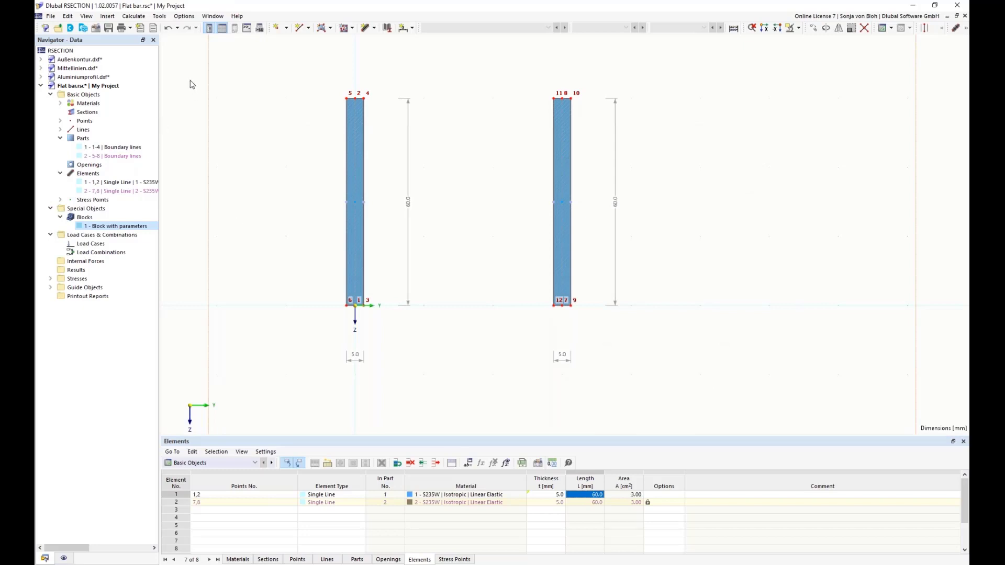
- Insert the saved "Block with javaScript" from the Thin-Walled Sections block library into the model
click(84, 28)
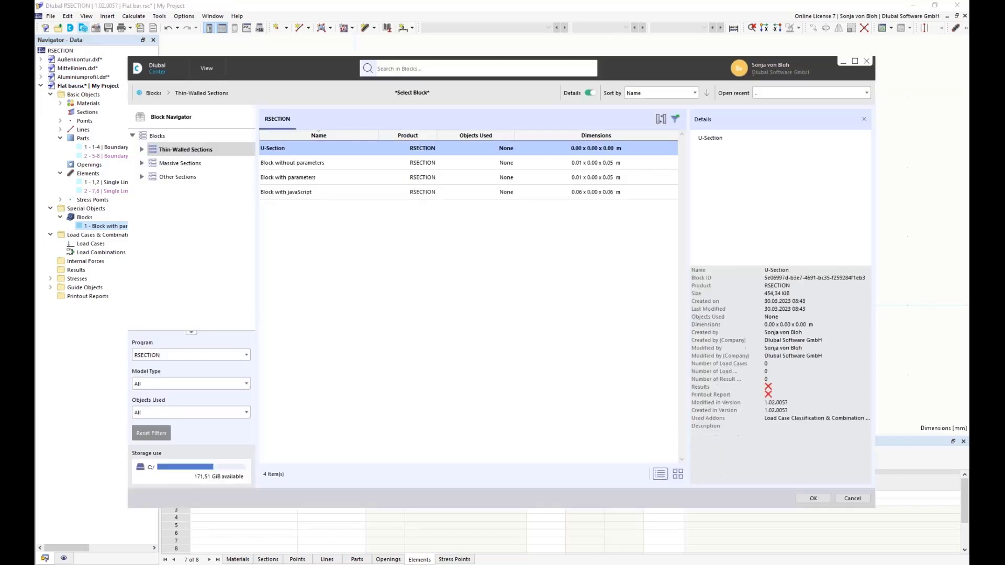
click(325, 193)
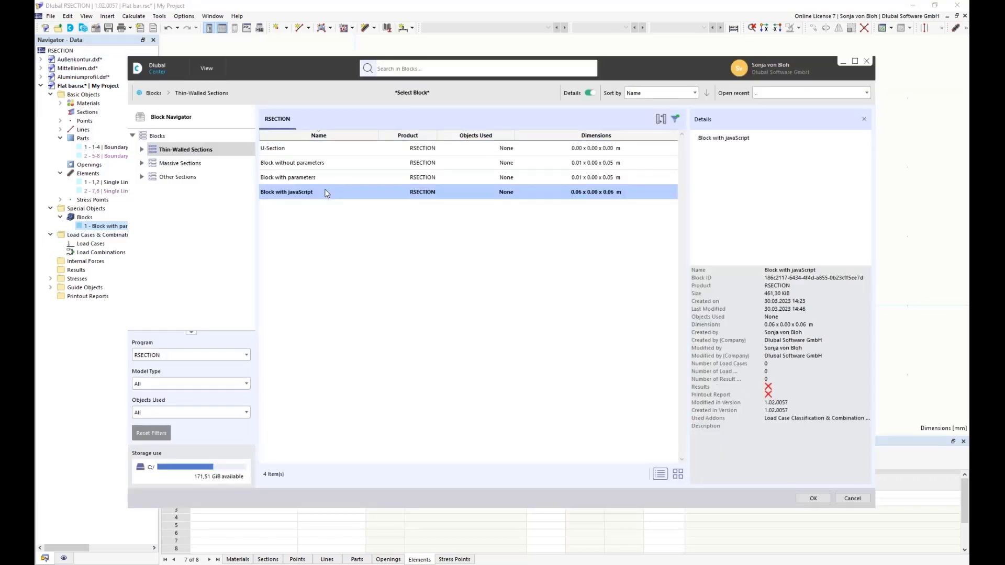
click(818, 500)
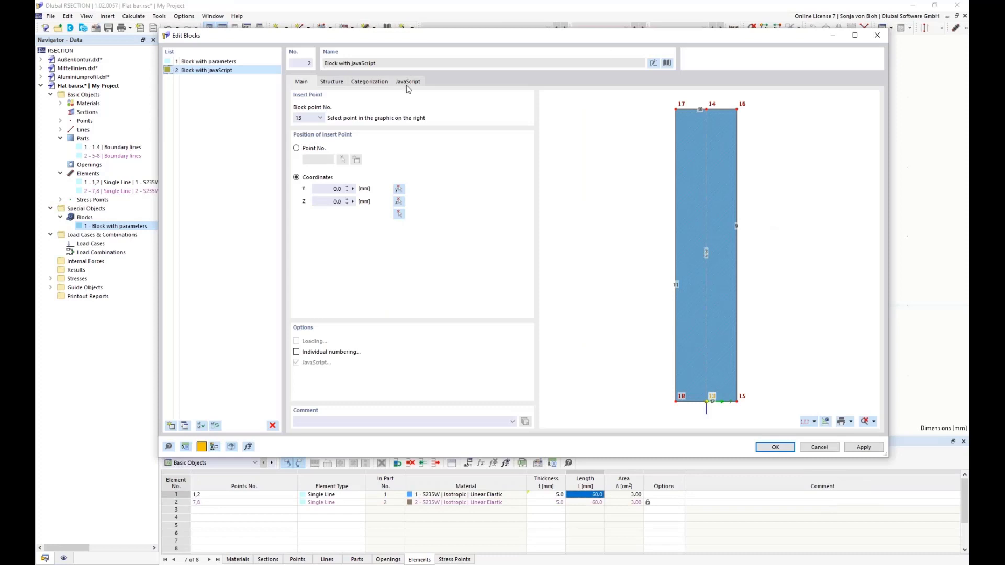
- Review the inserted block's structure parameters and read through its JavaScript code
click(332, 84)
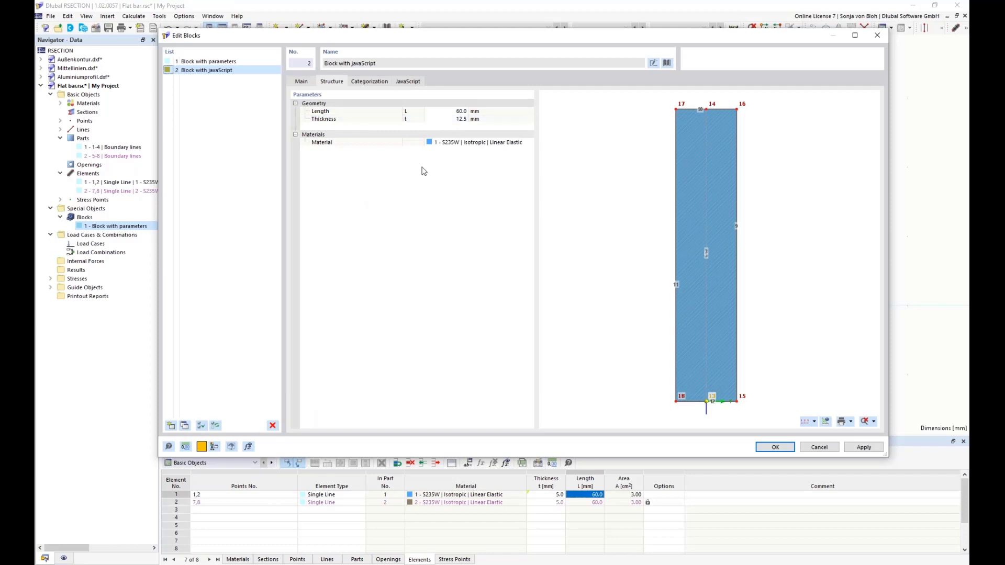
click(409, 82)
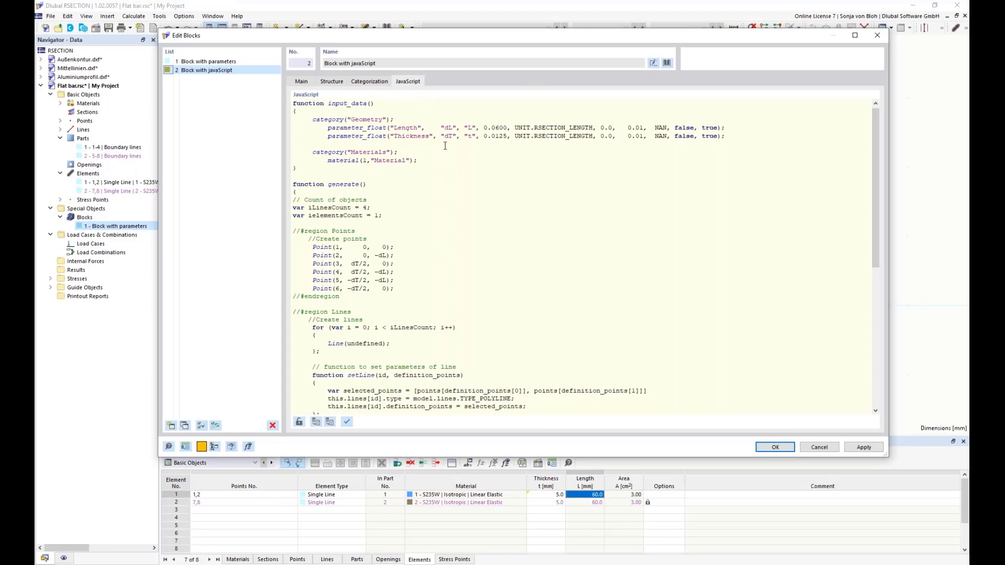
scroll(445, 146, down, 4)
scroll(445, 146, up, 4)
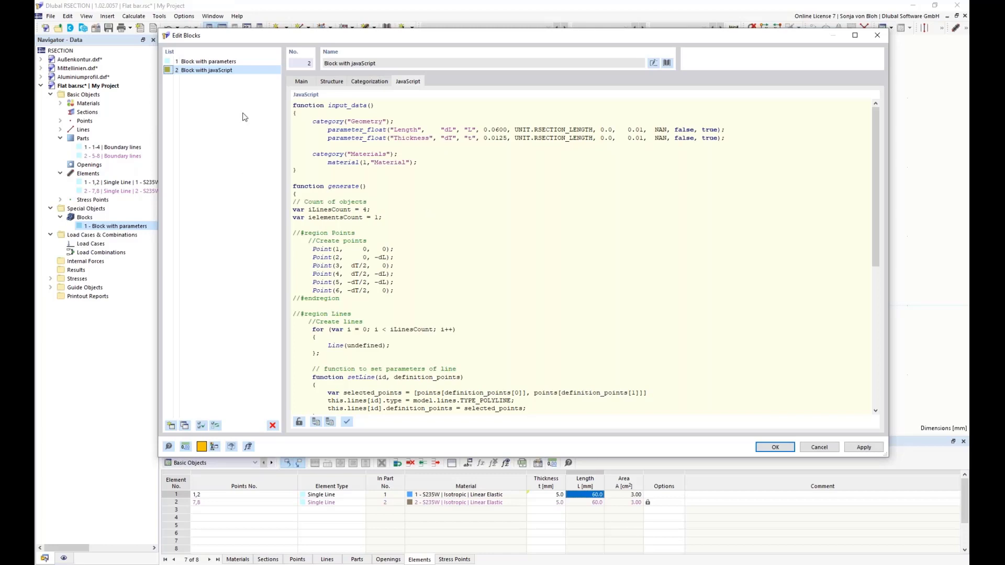
- Switch to Notepad++, bring up Block_U-Profil_EN.js and expand its input_data() function
key(alt+Tab)
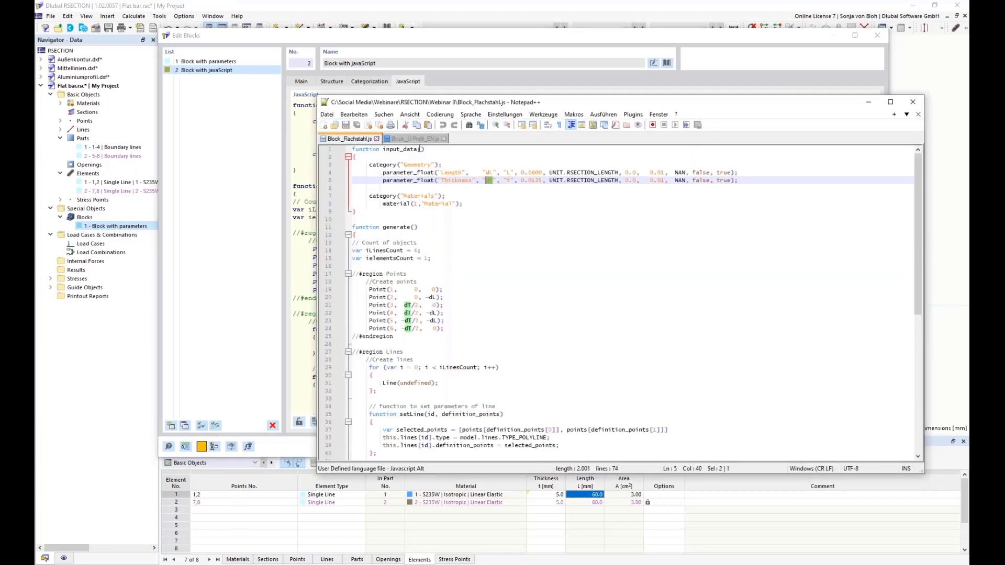
click(418, 139)
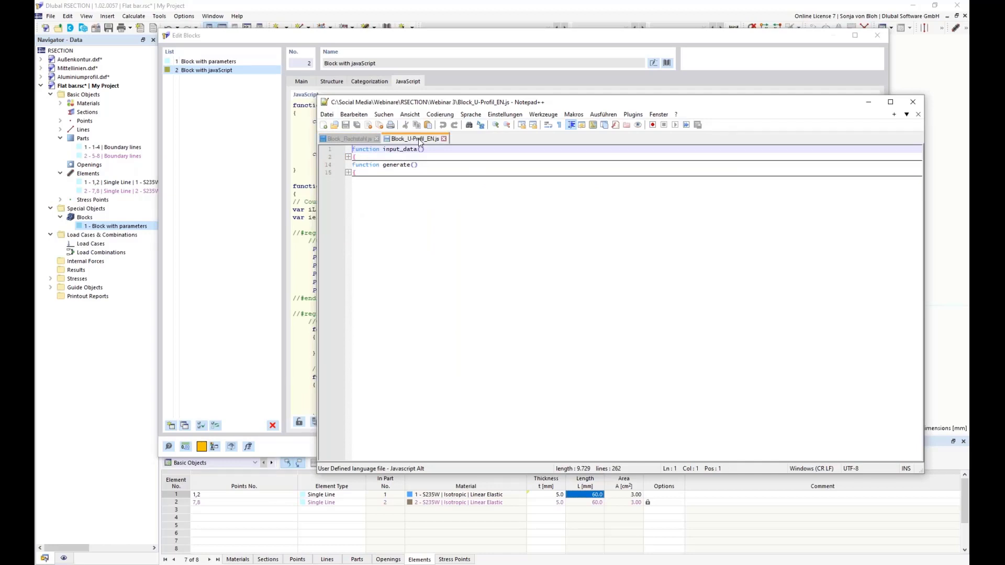
click(348, 157)
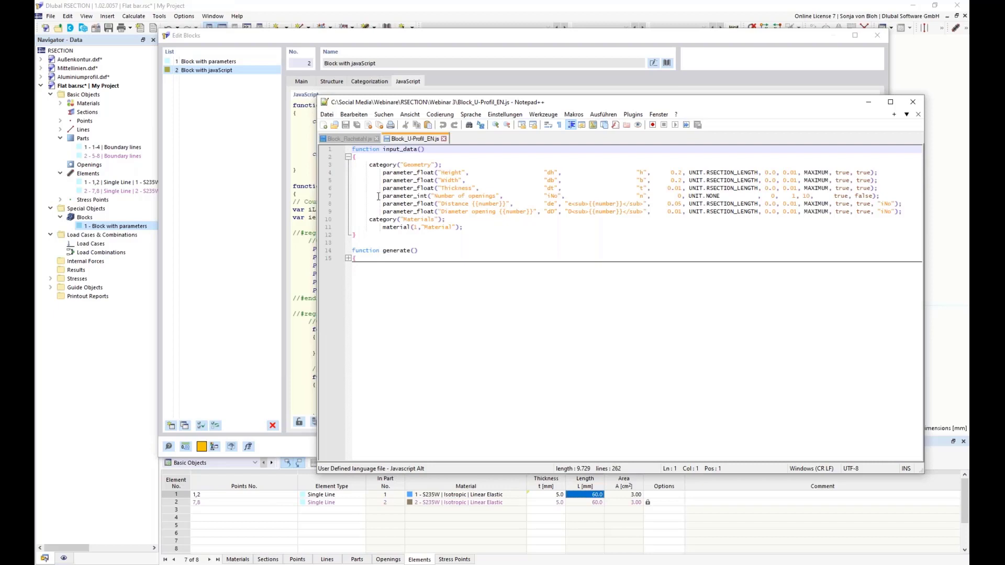
- Examine the parameter_int definition for the number of openings and trace iNo to the distance and diameter parameters
drag(382, 195, 431, 197)
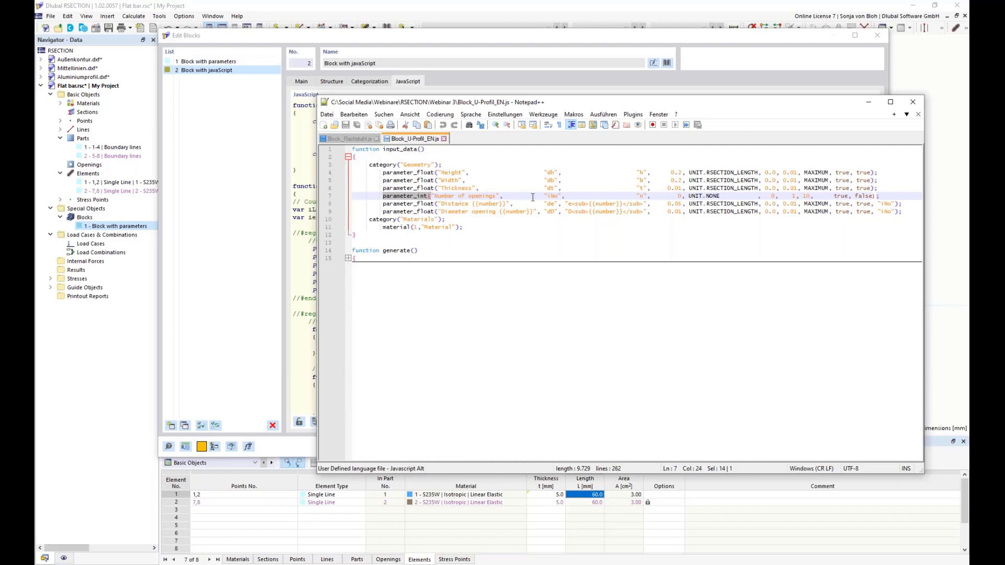
double_click(549, 197)
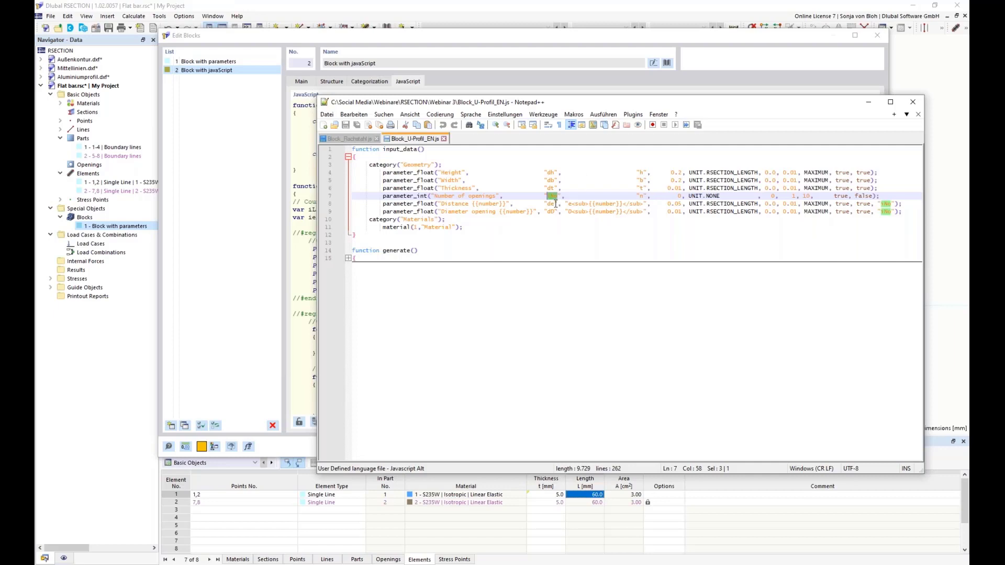
drag(556, 204, 548, 204)
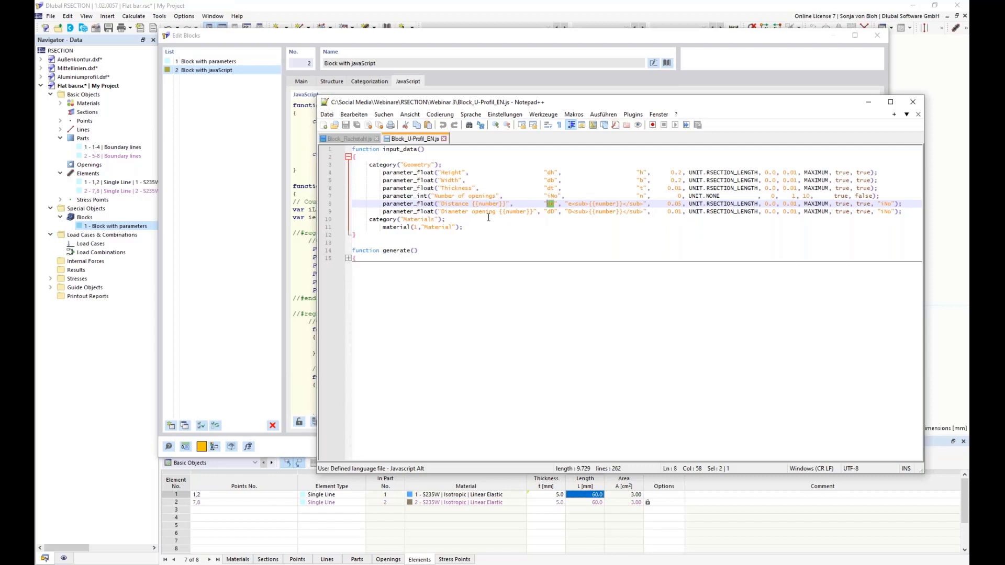
double_click(550, 211)
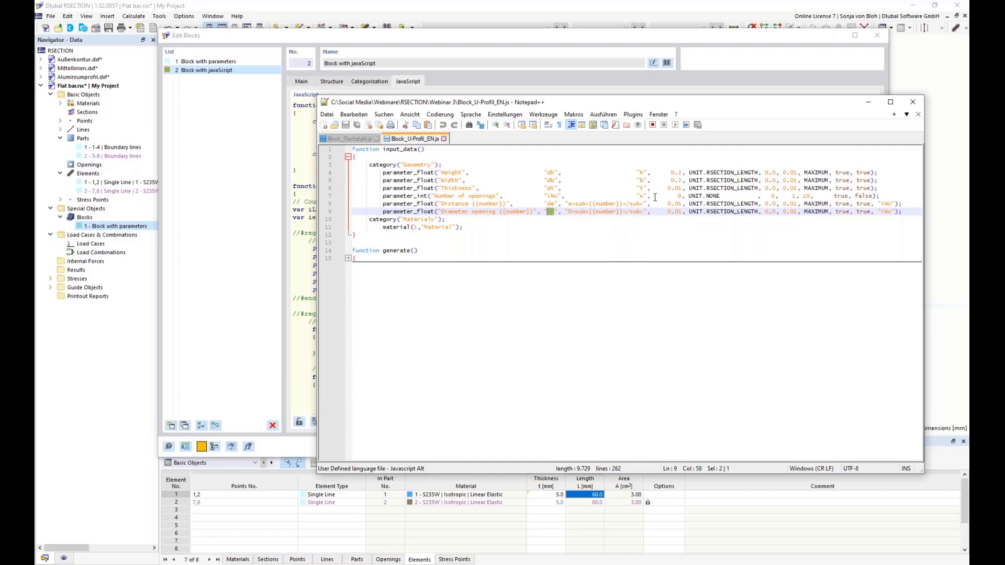
double_click(886, 204)
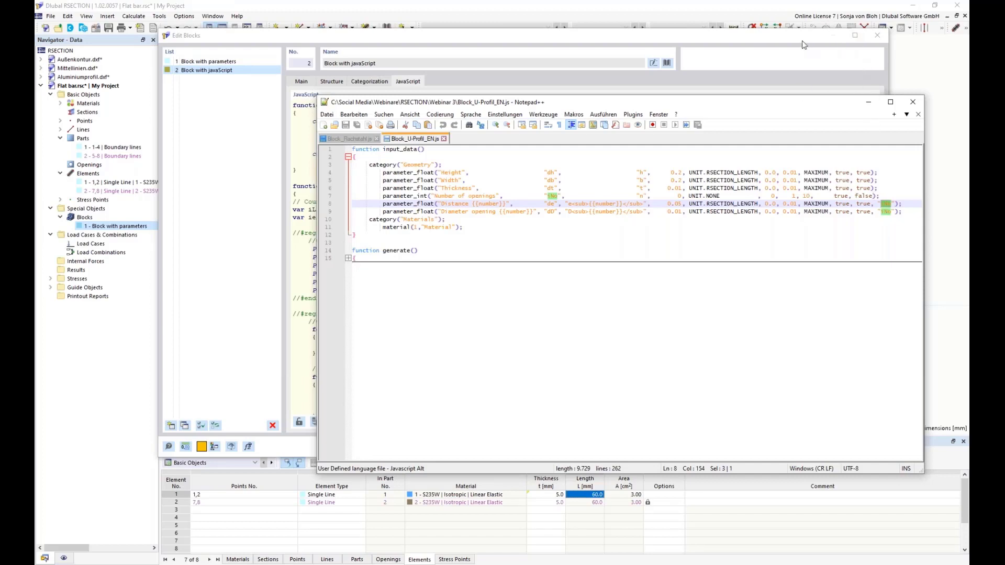
- Return to RSECTION, add the U-Section block from the library and display its structure parameters
click(790, 33)
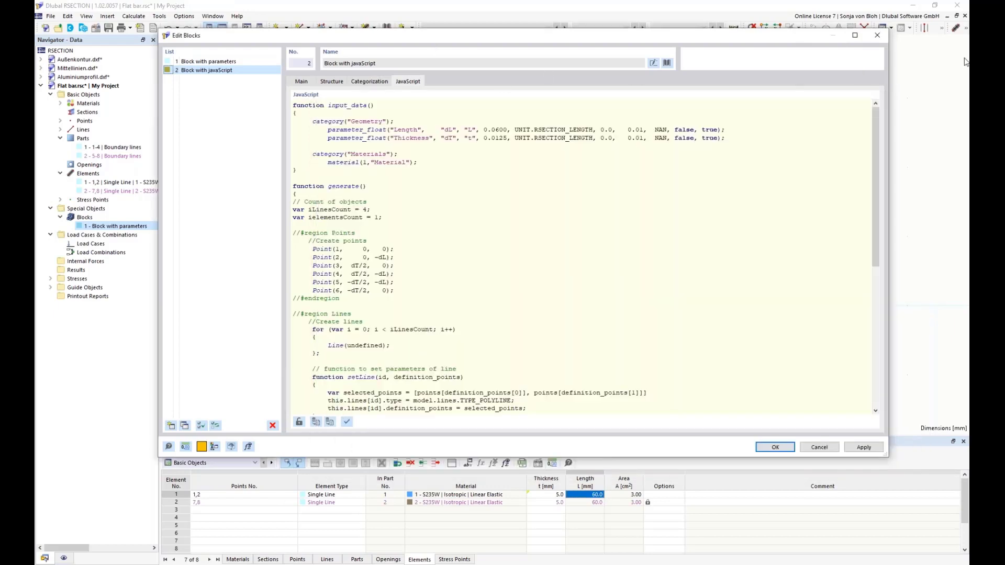
click(170, 426)
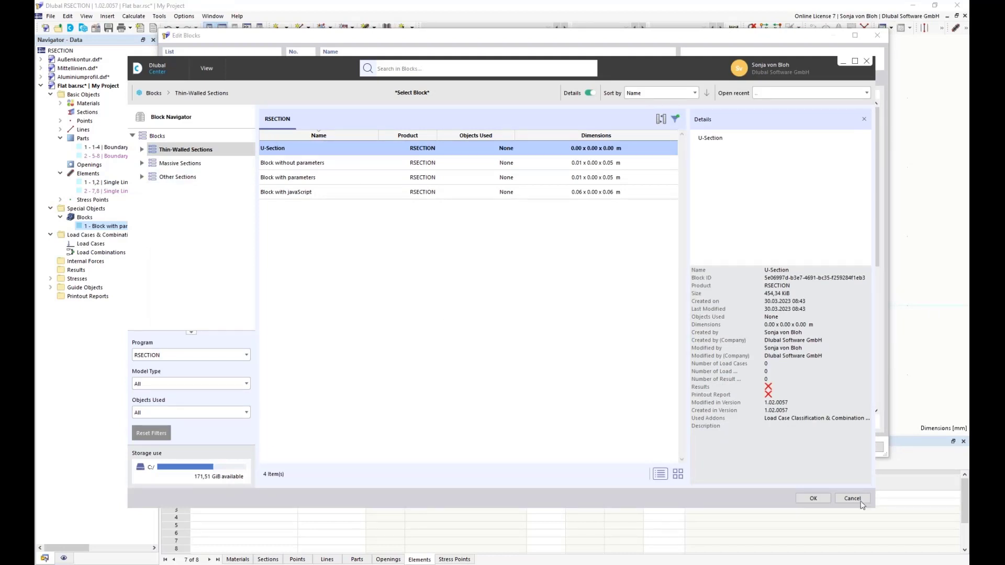
click(806, 499)
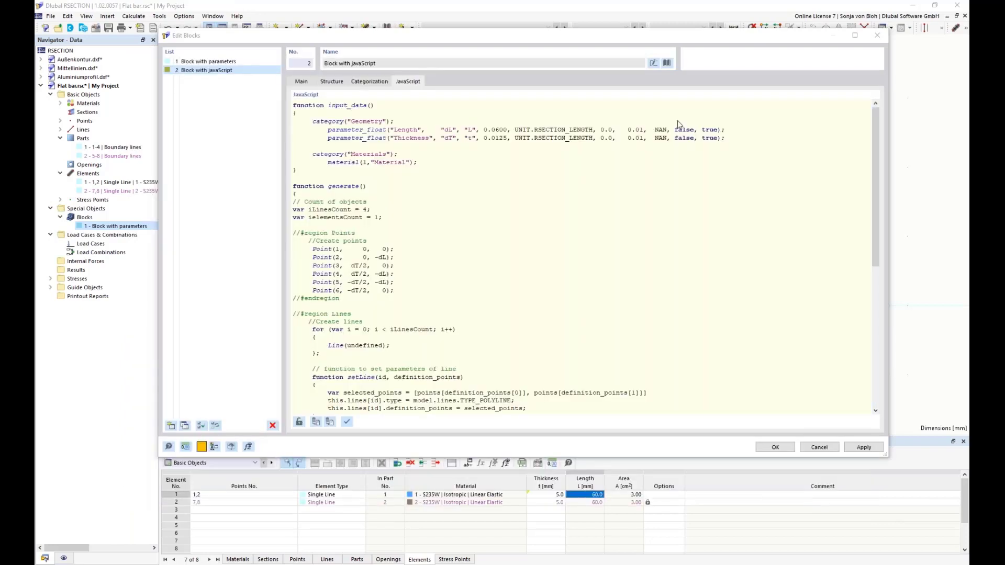
click(335, 82)
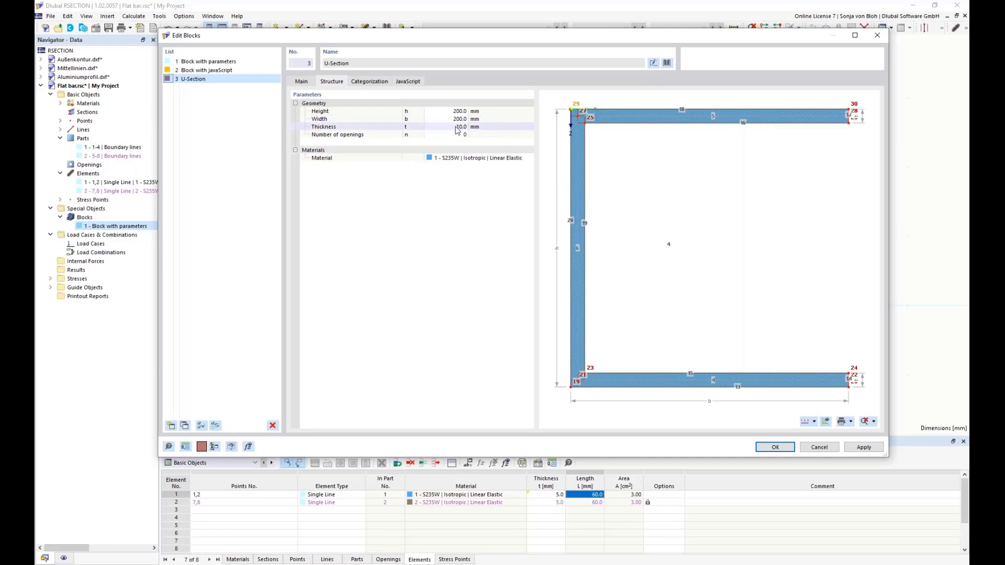
- Hide the object numbering in the U-Section block preview
scroll(658, 328, down, 2)
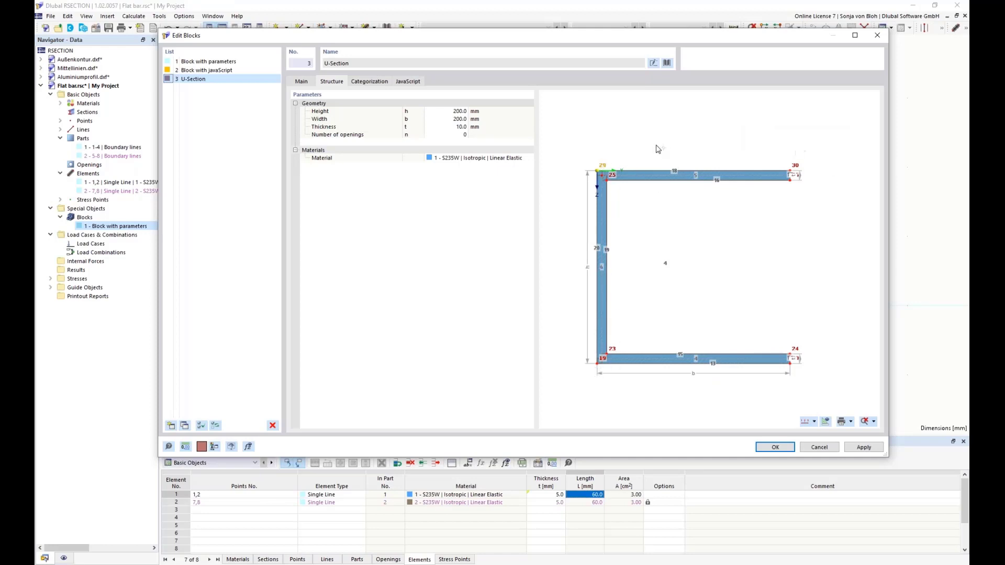
click(813, 422)
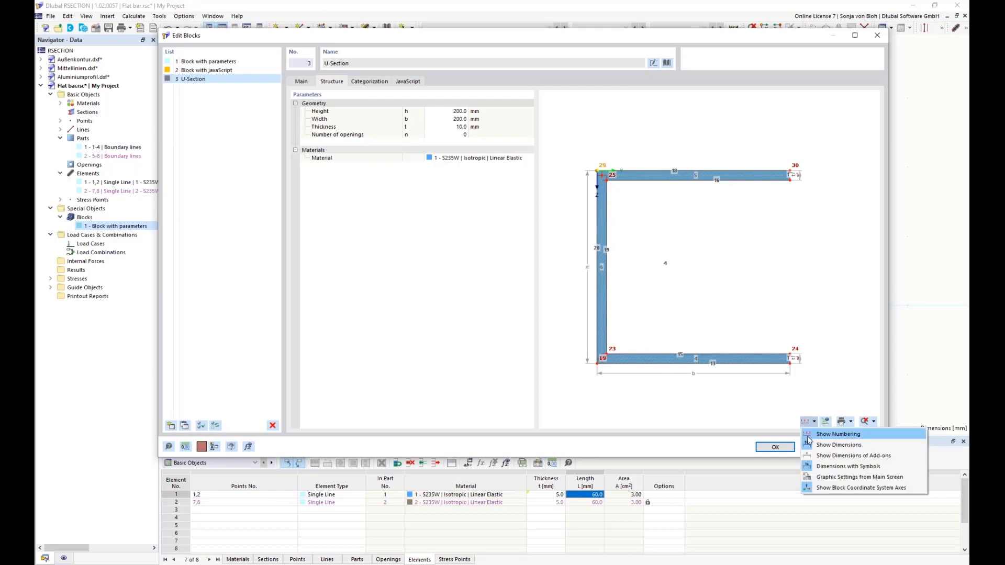
click(820, 435)
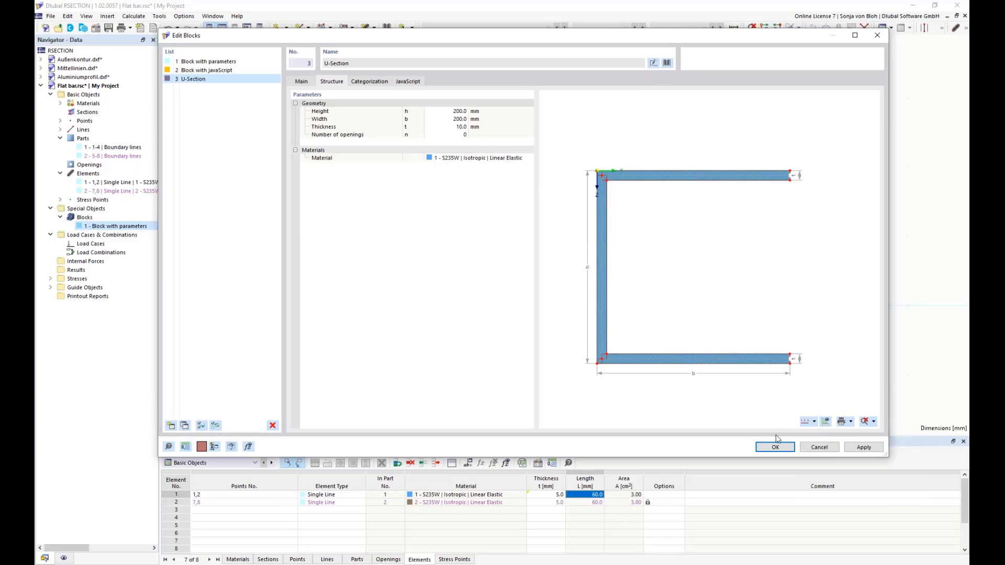
- Set the U-Section block's height to 250 mm
click(442, 111)
text(250)
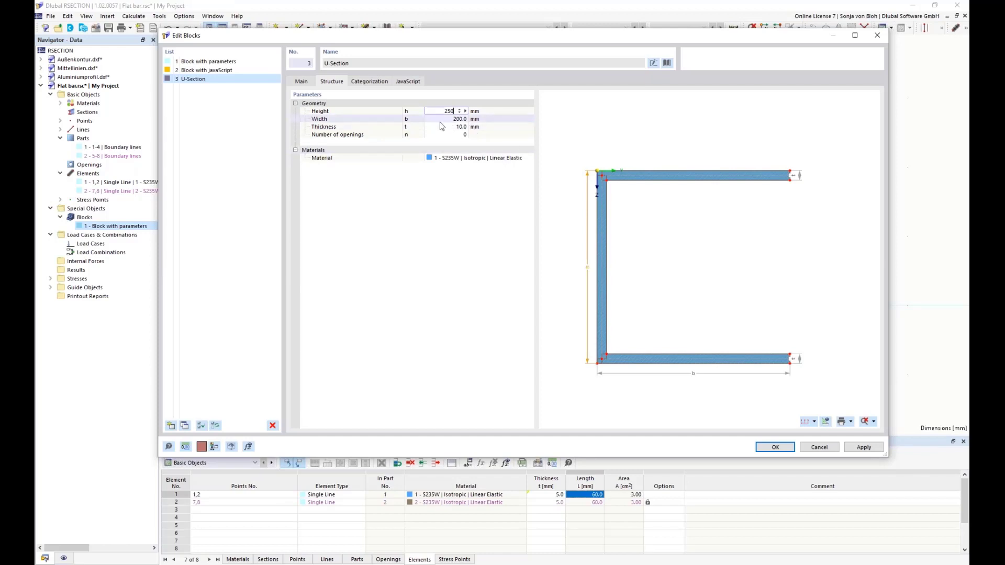
key(Return)
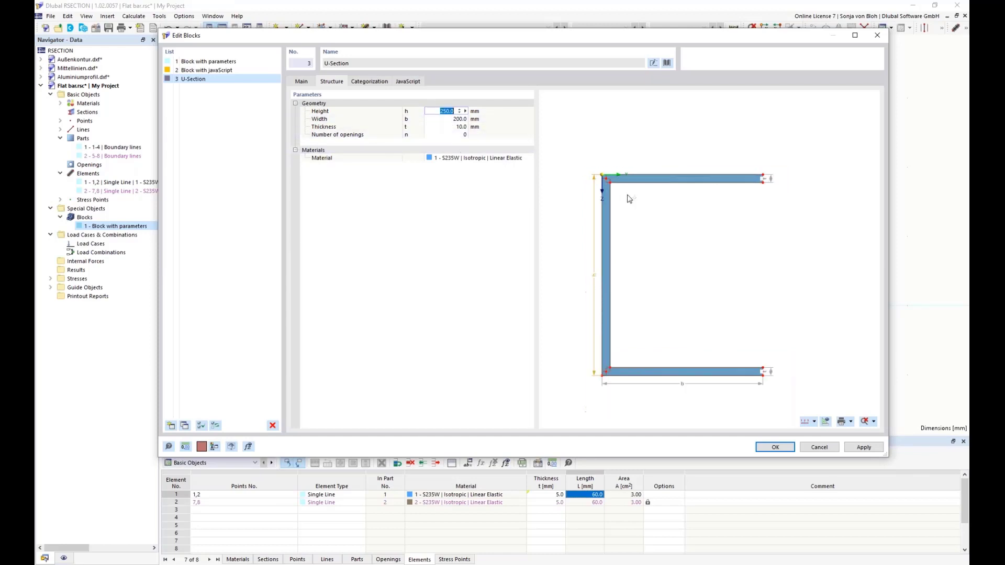
middle_drag(598, 240, 602, 217)
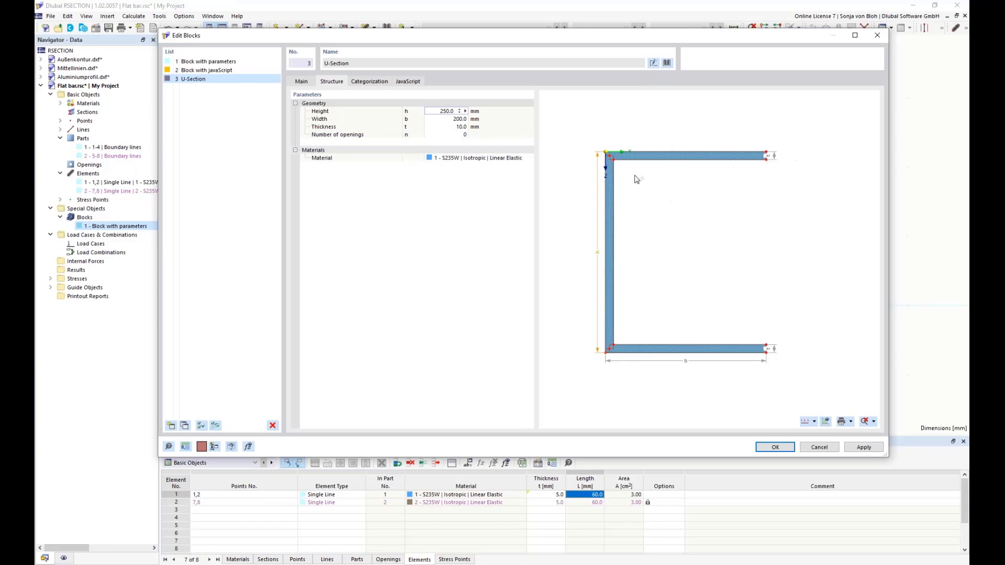
- Set the number of openings to 1 and the first opening's distance to 20 mm
click(453, 134)
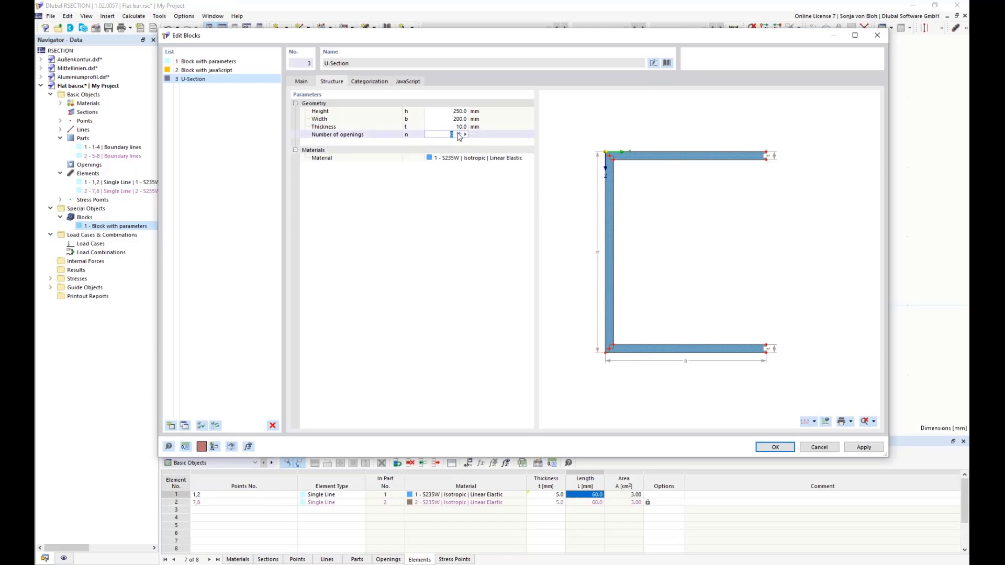
click(458, 134)
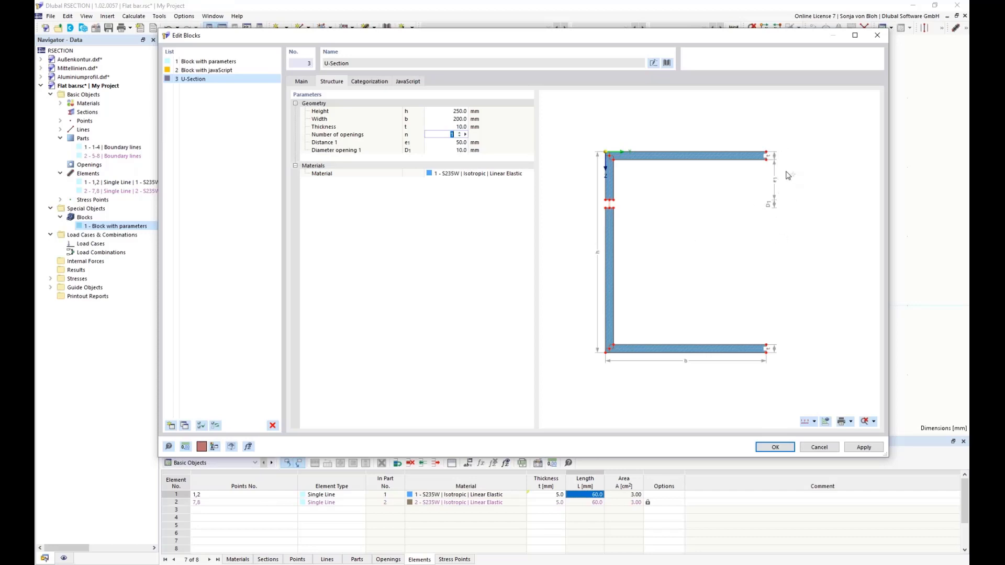
key(Tab)
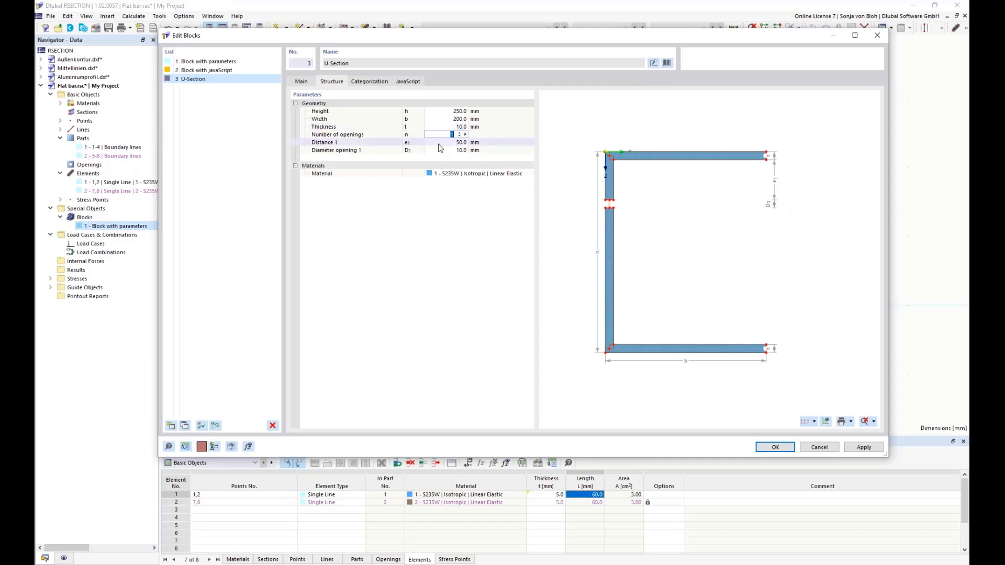
text(20)
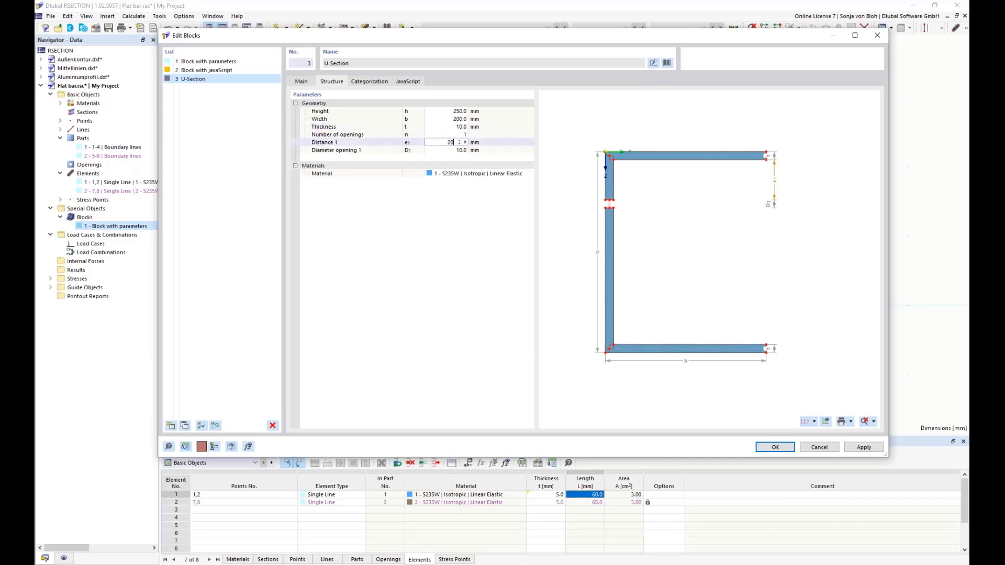
key(Return)
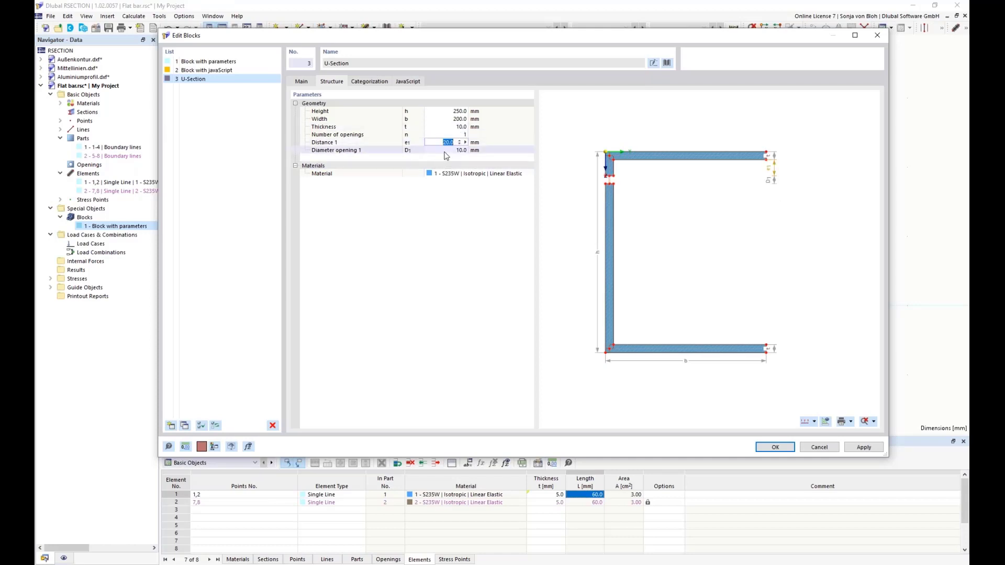
- Show the preview dimensions as numeric values instead of symbols and increase the number of openings to 3
click(815, 421)
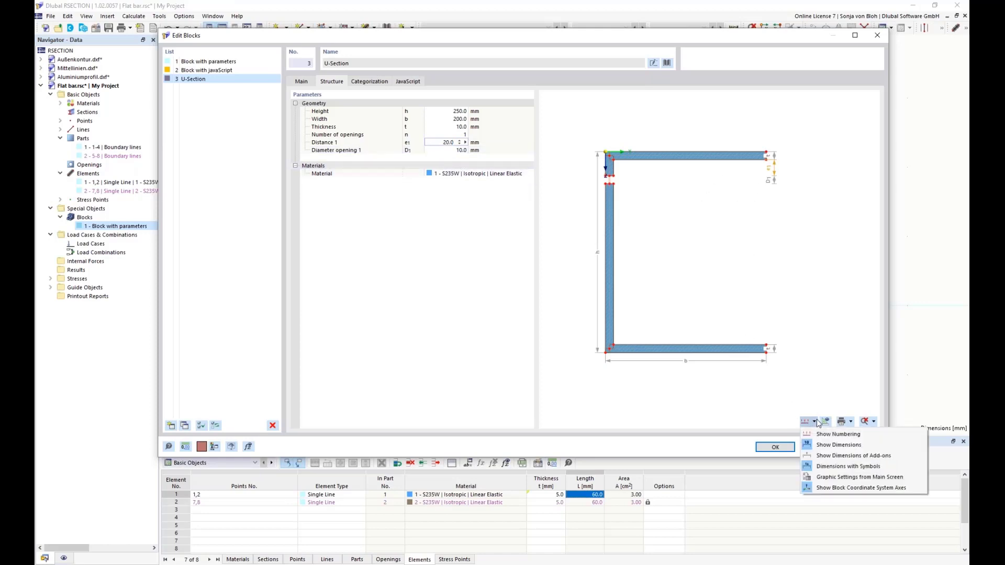
click(832, 467)
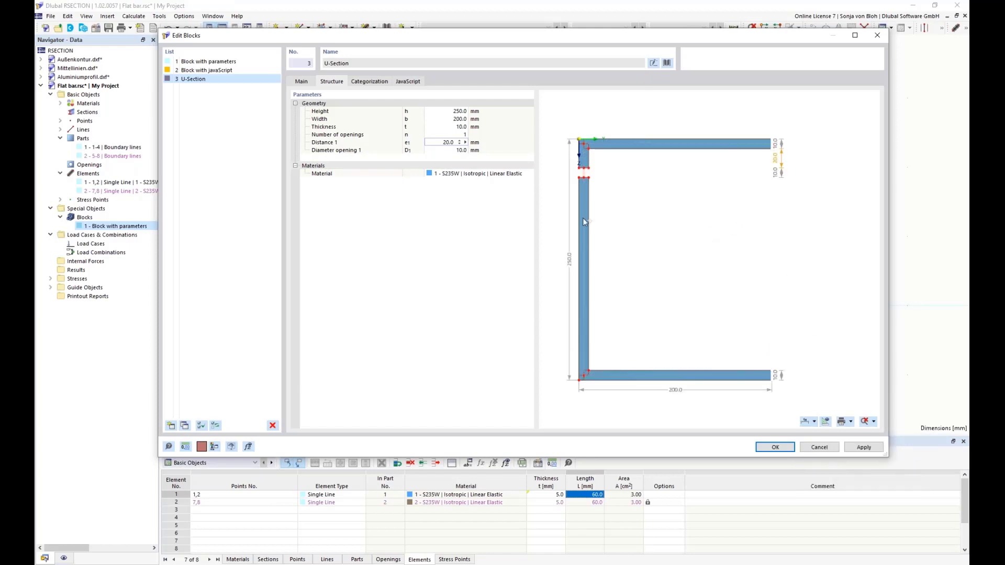
click(445, 136)
click(446, 138)
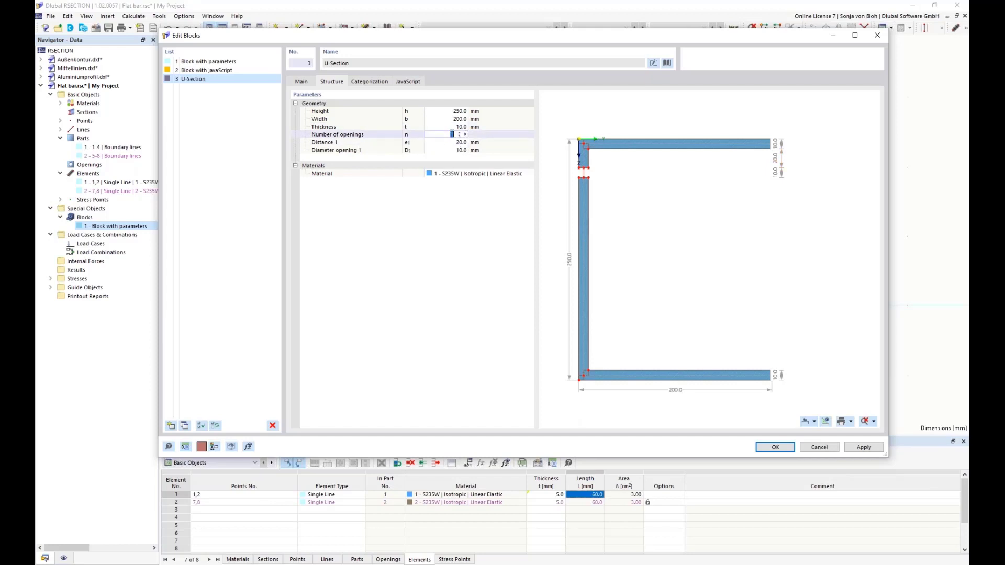
click(459, 131)
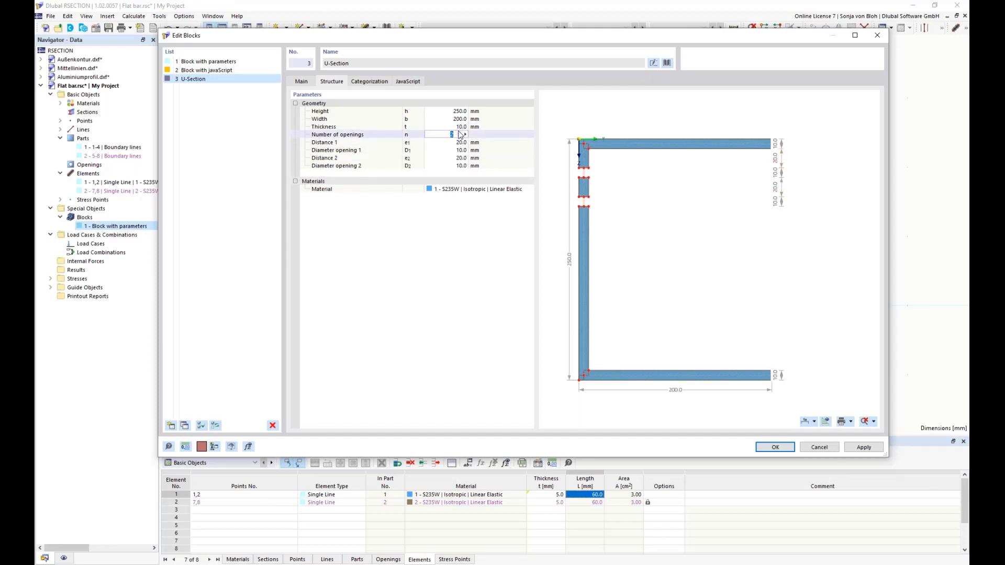
click(459, 132)
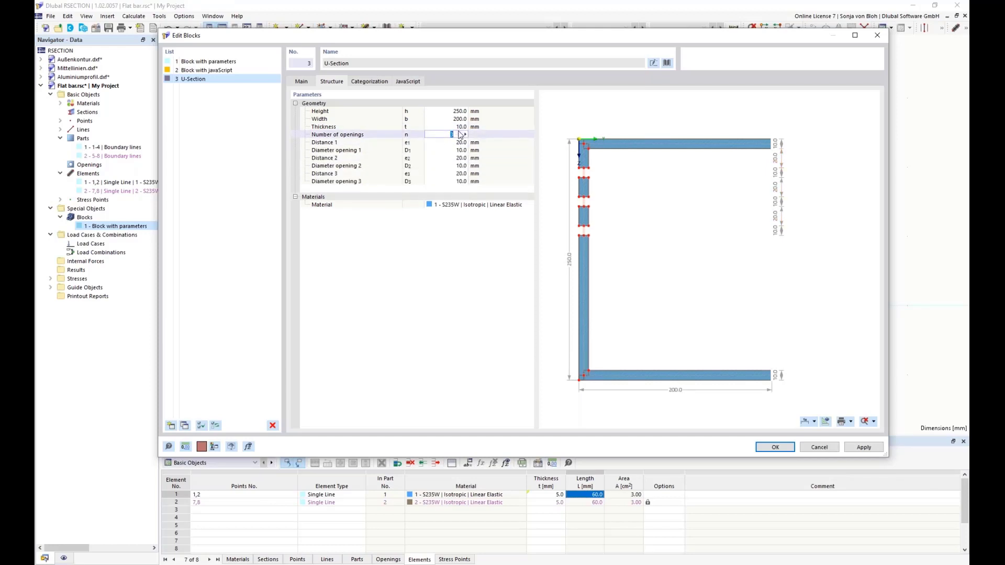